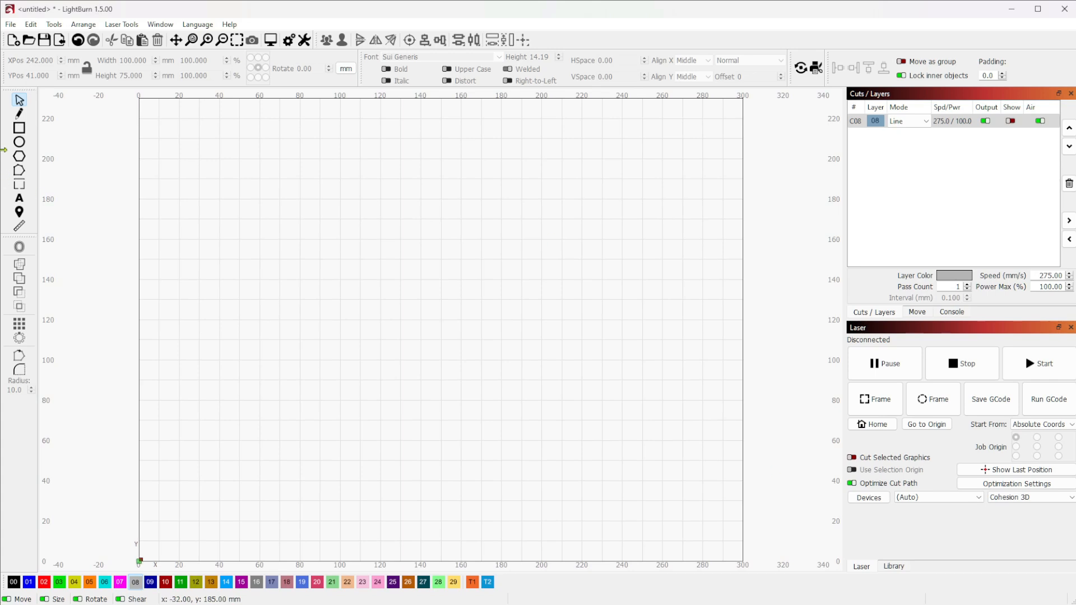
{"action": "left_click", "coordinate": [21, 199]}
{"action": "left_click", "coordinate": [250, 225]}
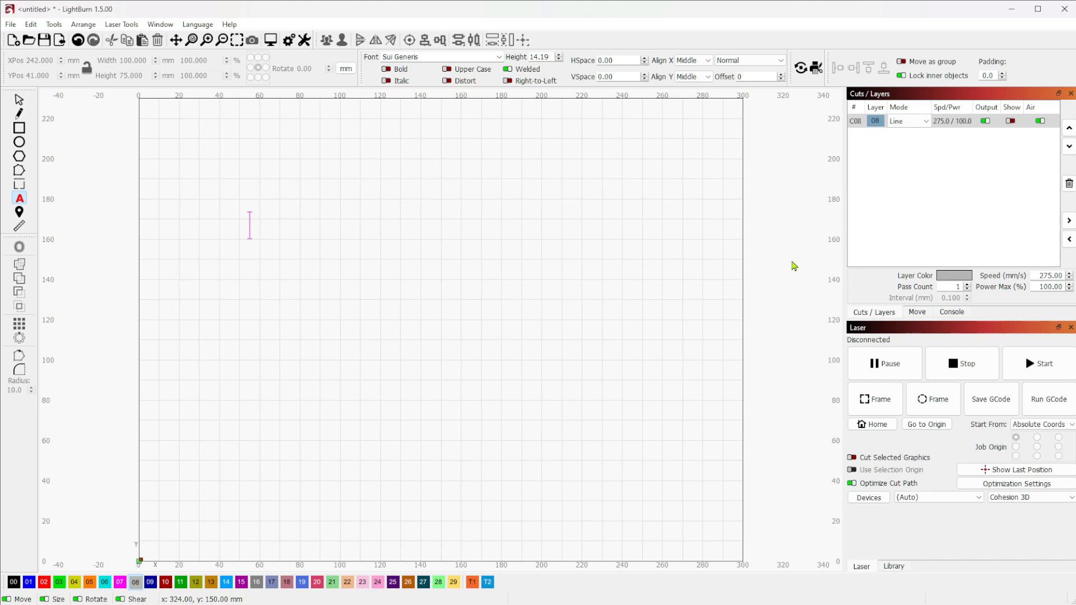
{"action": "type", "text": "te"}
{"action": "key", "text": "BackSpace"}
{"action": "key", "text": "BackSpace"}
{"action": "key", "text": "BackSpace"}
{"action": "key", "text": "BackSpace"}
Add the text "ABCs of LightBurn" near the upper left of the work area on layer 00
{"action": "left_click", "coordinate": [261, 233]}
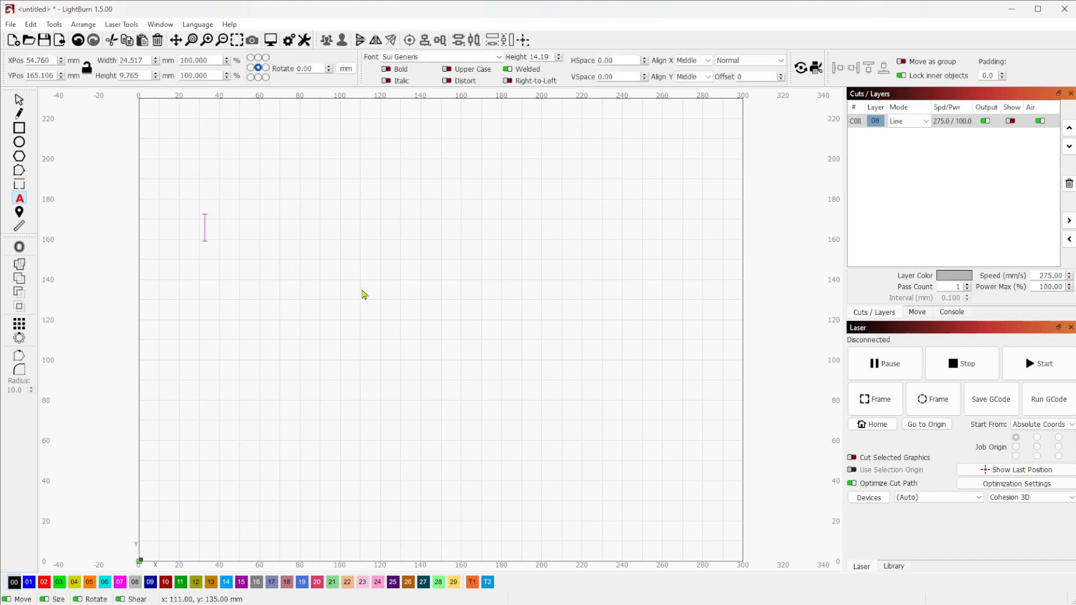
{"action": "type", "text": "ABCs of LightBurn"}
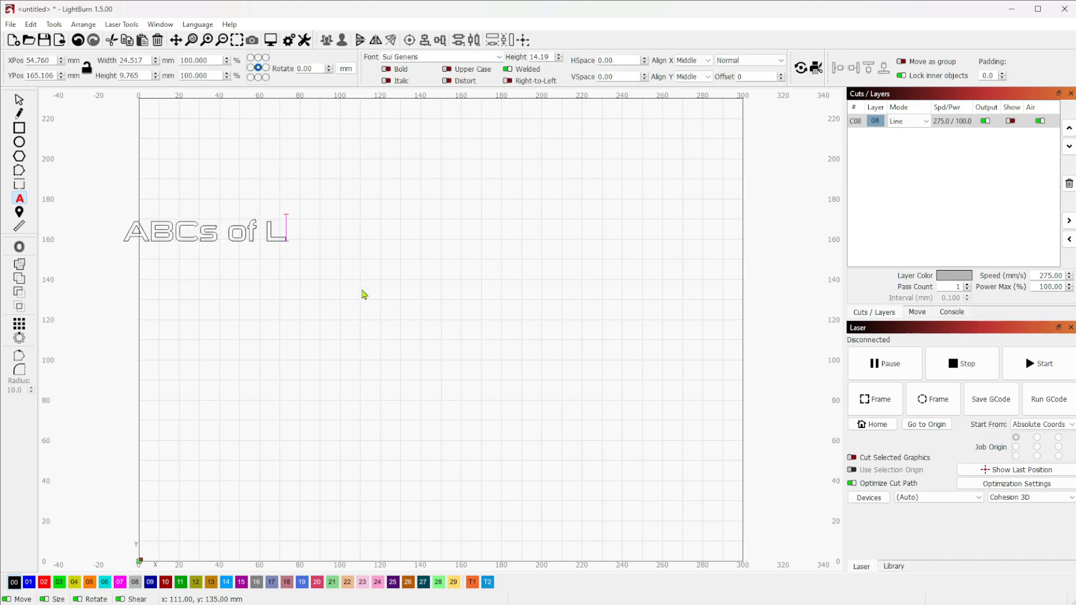
{"action": "left_click", "coordinate": [18, 101]}
Move the "ABCs of LightBurn" text so its centre sits at about X 142, Y 163 mm
{"action": "left_click_drag", "start_coordinate": [203, 236], "coordinate": [449, 222]}
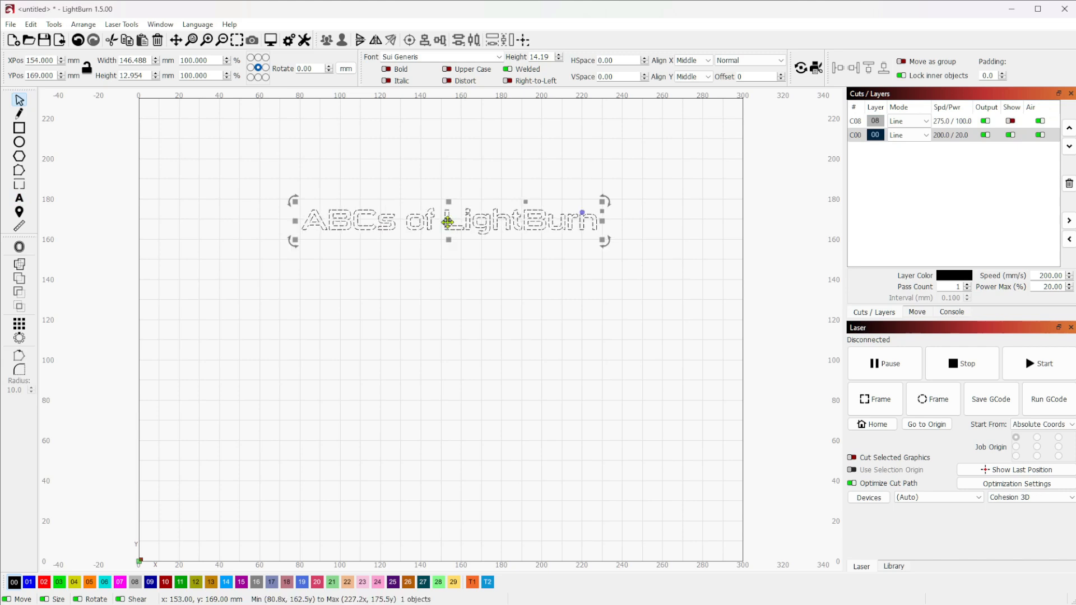
{"action": "left_click", "coordinate": [729, 219]}
{"action": "left_click", "coordinate": [470, 227]}
{"action": "left_click_drag", "start_coordinate": [449, 223], "coordinate": [424, 235]}
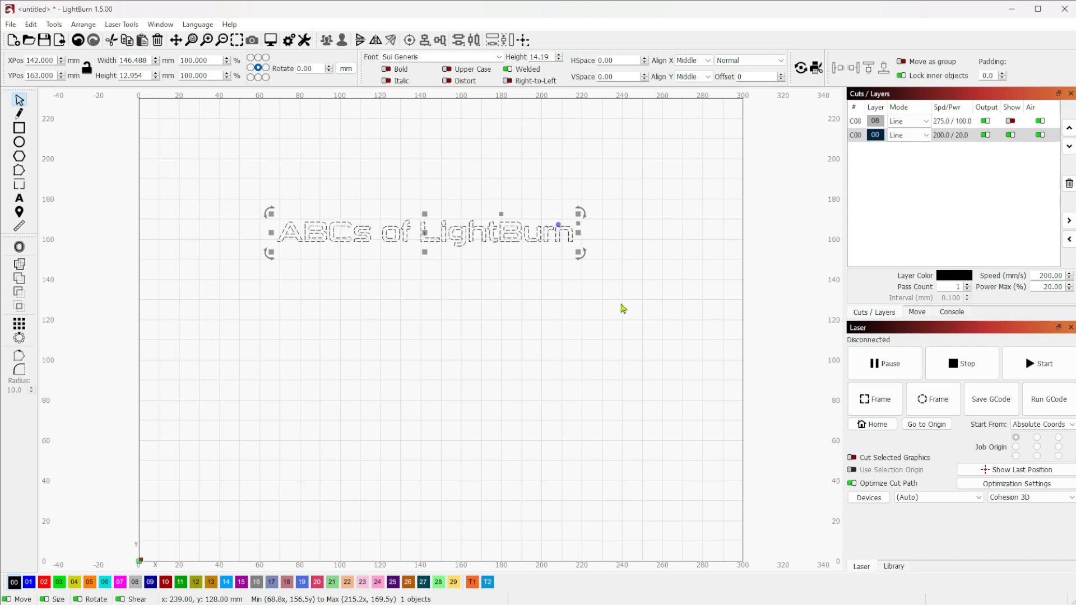
Select the "ABCs of LightBurn" text and examine it together with its font settings
{"action": "left_click", "coordinate": [574, 193]}
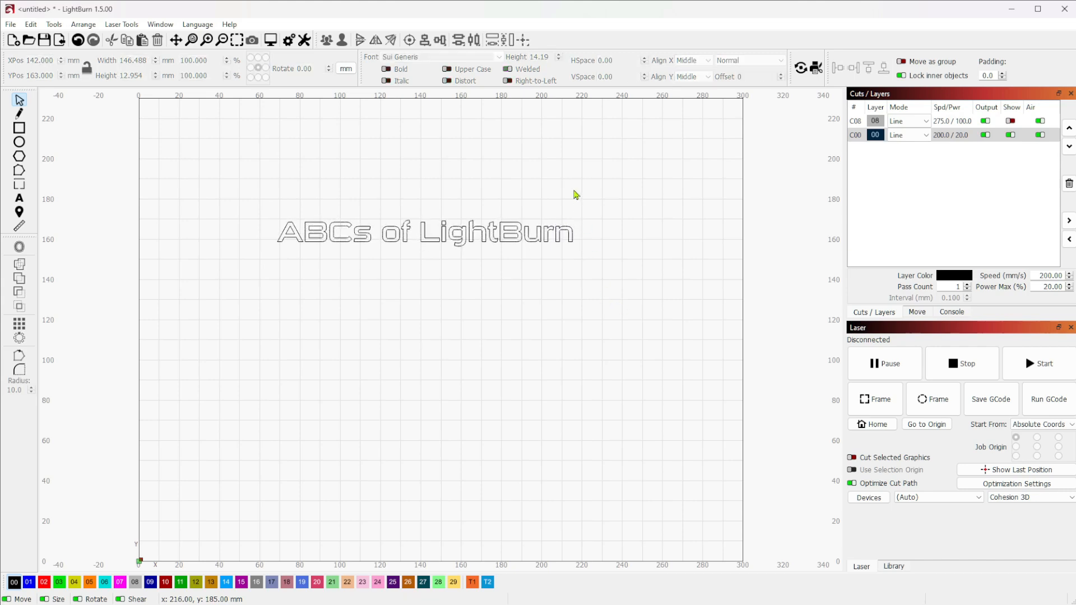
{"action": "left_click", "coordinate": [492, 240]}
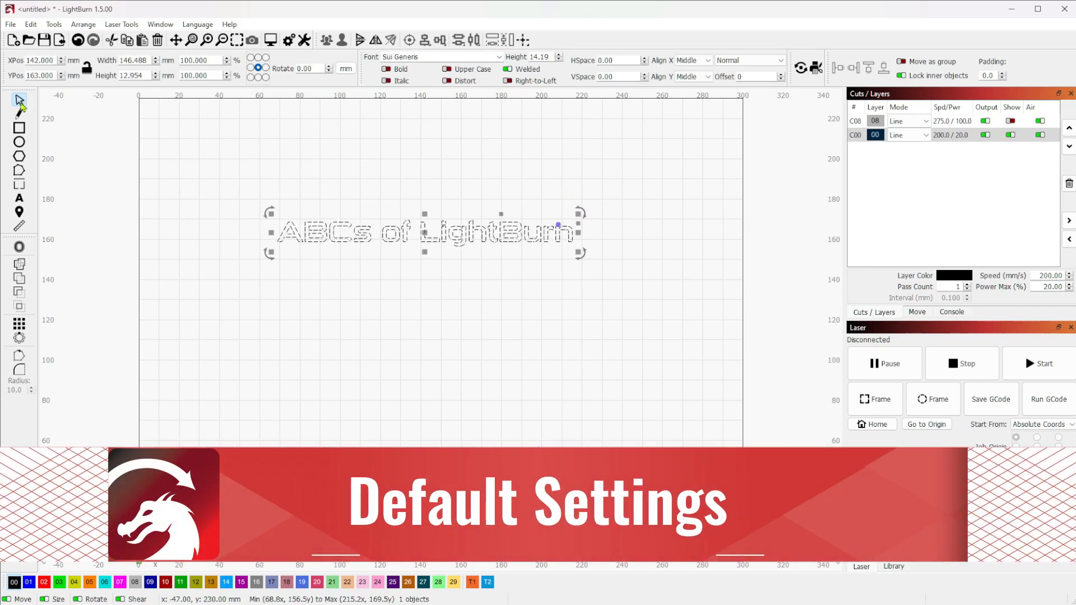
{"action": "scroll", "coordinate": [422, 202], "scroll_direction": "up", "scroll_amount": 5}
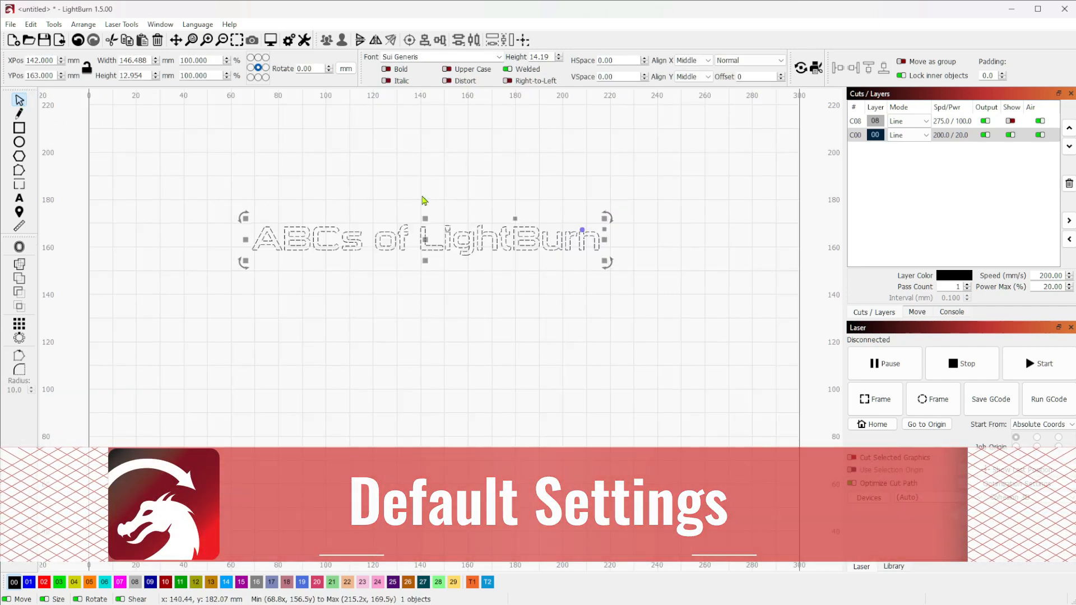
{"action": "scroll", "coordinate": [423, 202], "scroll_direction": "down", "scroll_amount": 3}
{"action": "left_click_drag", "start_coordinate": [456, 214], "coordinate": [477, 249]}
{"action": "left_click", "coordinate": [492, 409]}
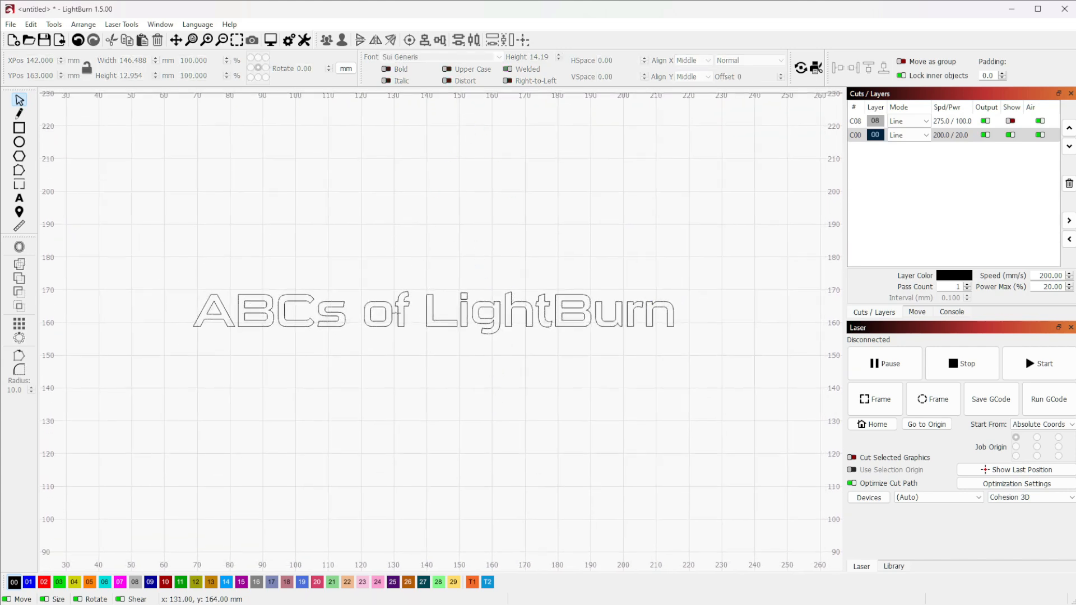
{"action": "left_click", "coordinate": [396, 316]}
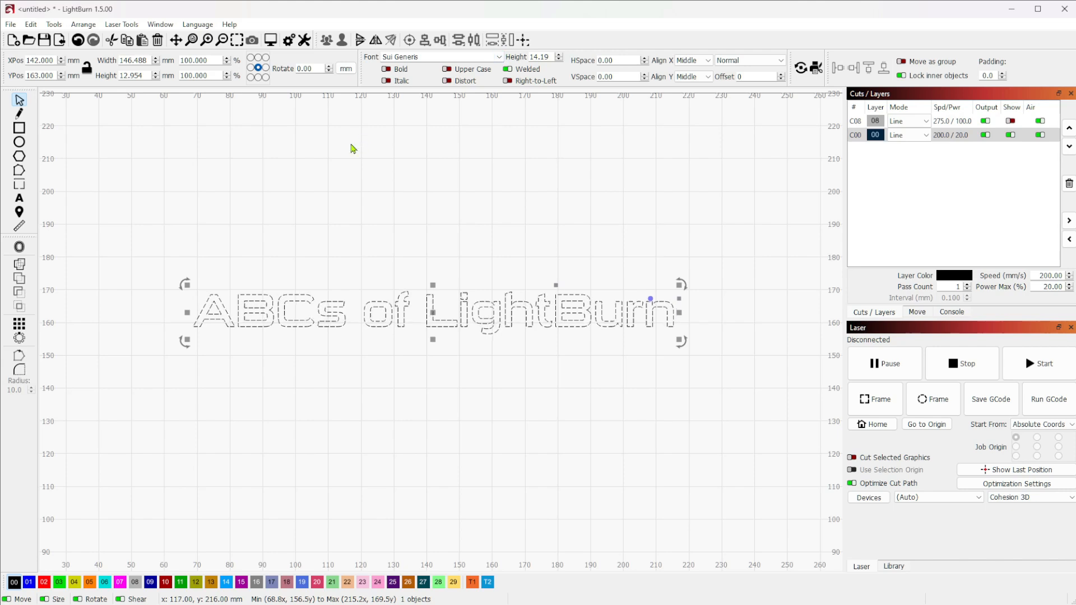
Check the default text font and height in a new blank project window, and close that window
{"action": "left_click", "coordinate": [11, 25]}
{"action": "key", "text": "Escape"}
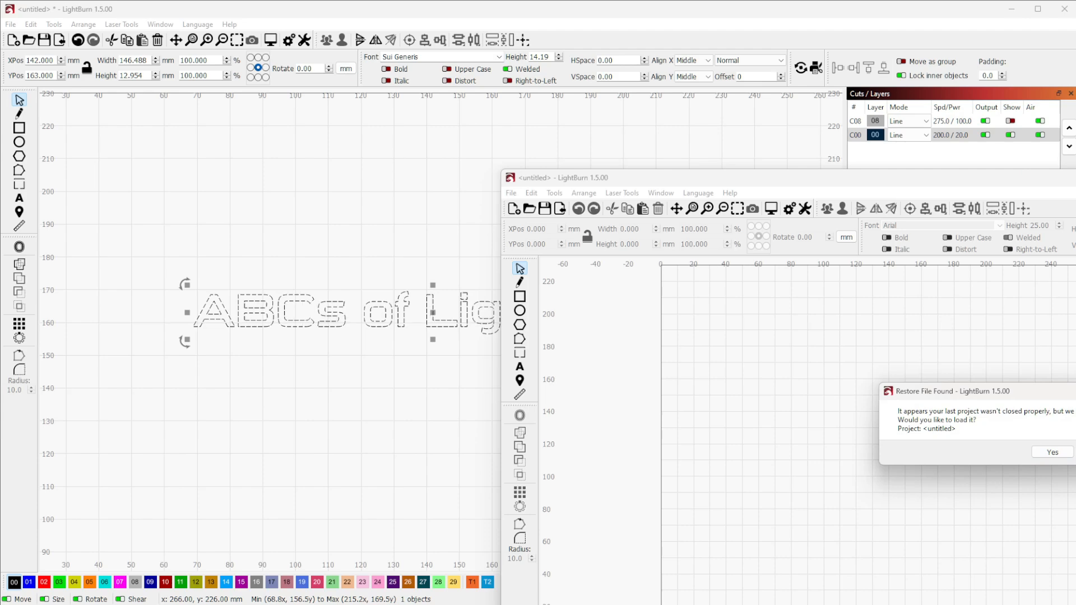
{"action": "left_click", "coordinate": [1053, 452]}
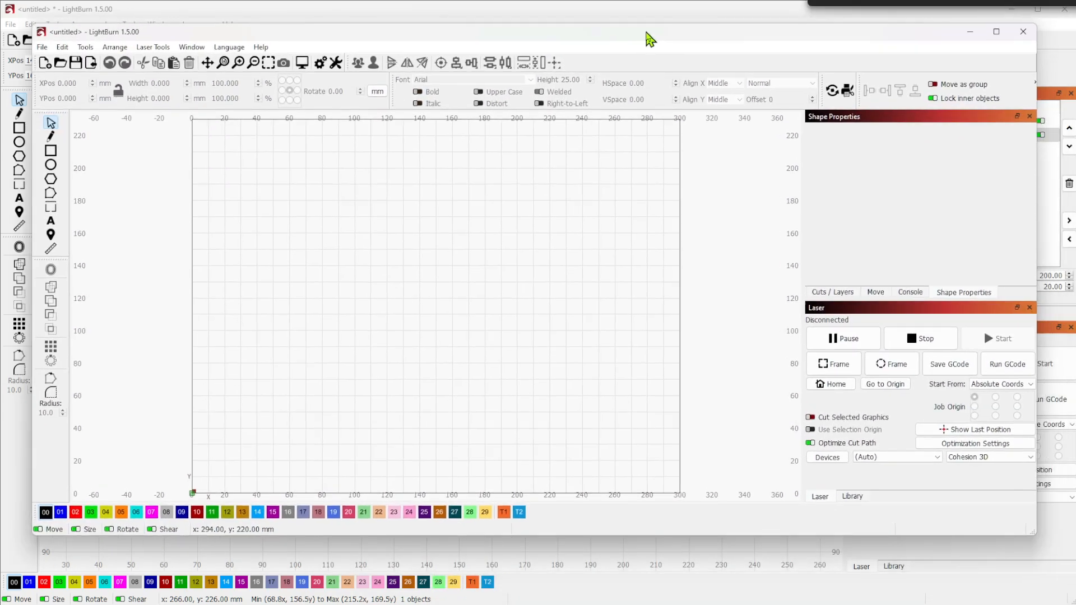
{"action": "left_click", "coordinate": [42, 222]}
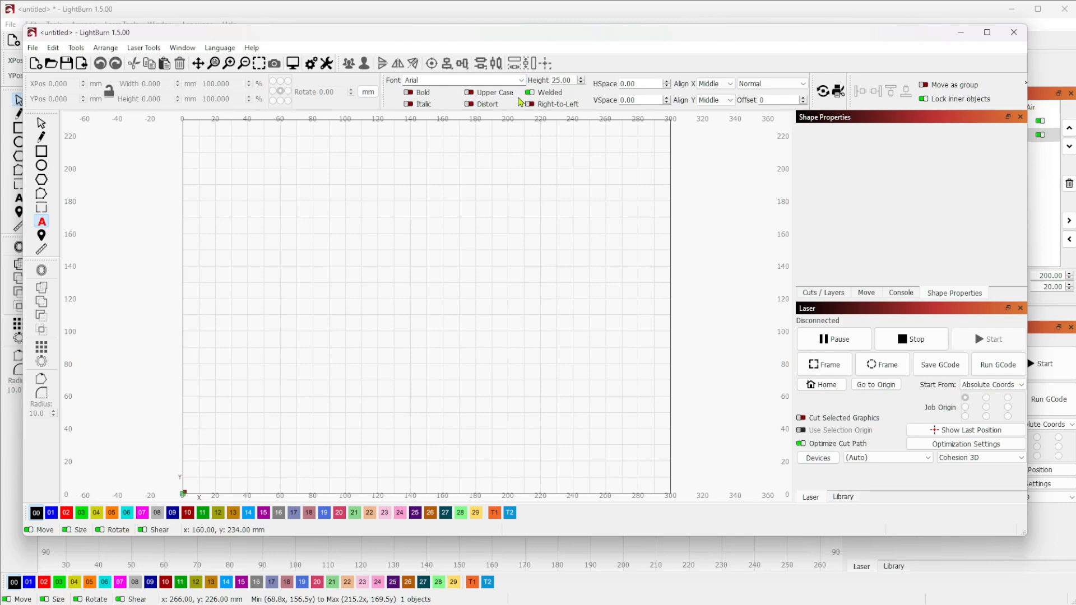
{"action": "left_click_drag", "start_coordinate": [504, 36], "coordinate": [541, 92]}
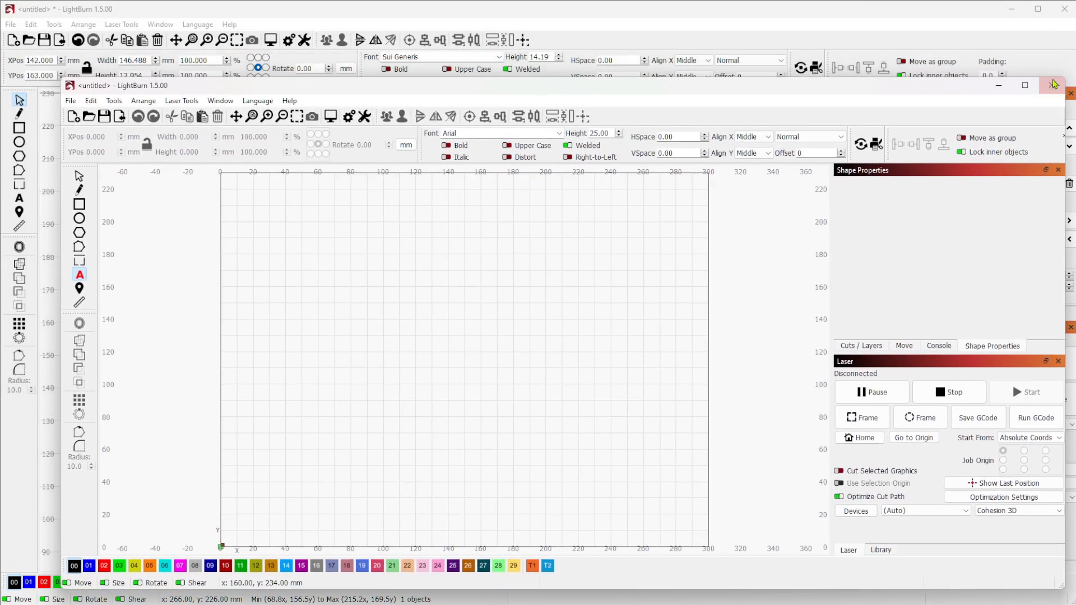
{"action": "left_click", "coordinate": [1051, 86]}
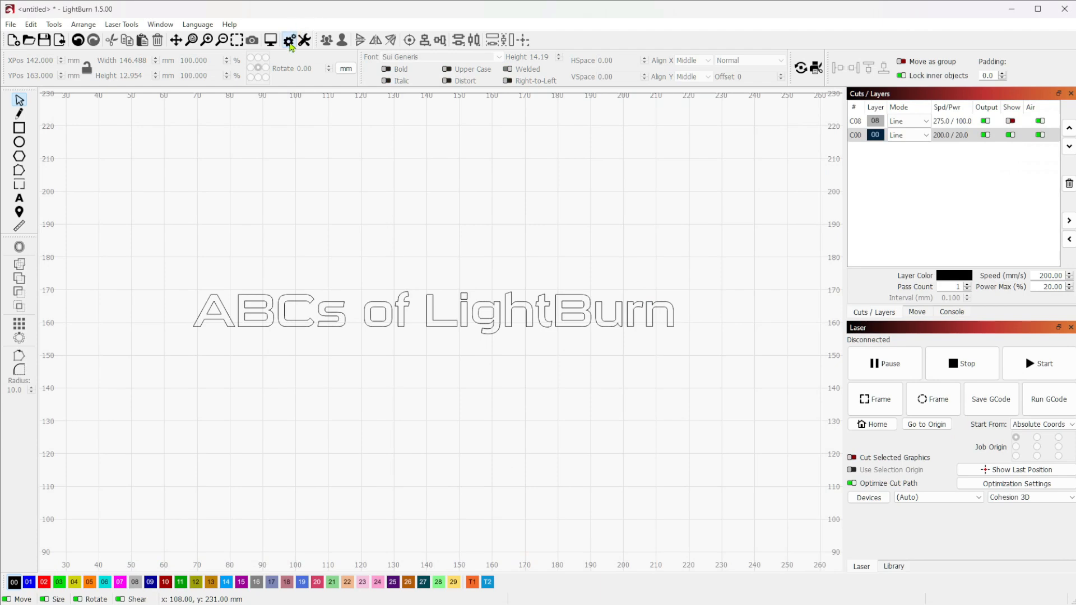
Review the default font choices and default text height in the file settings, and close the settings
{"action": "left_click", "coordinate": [10, 26]}
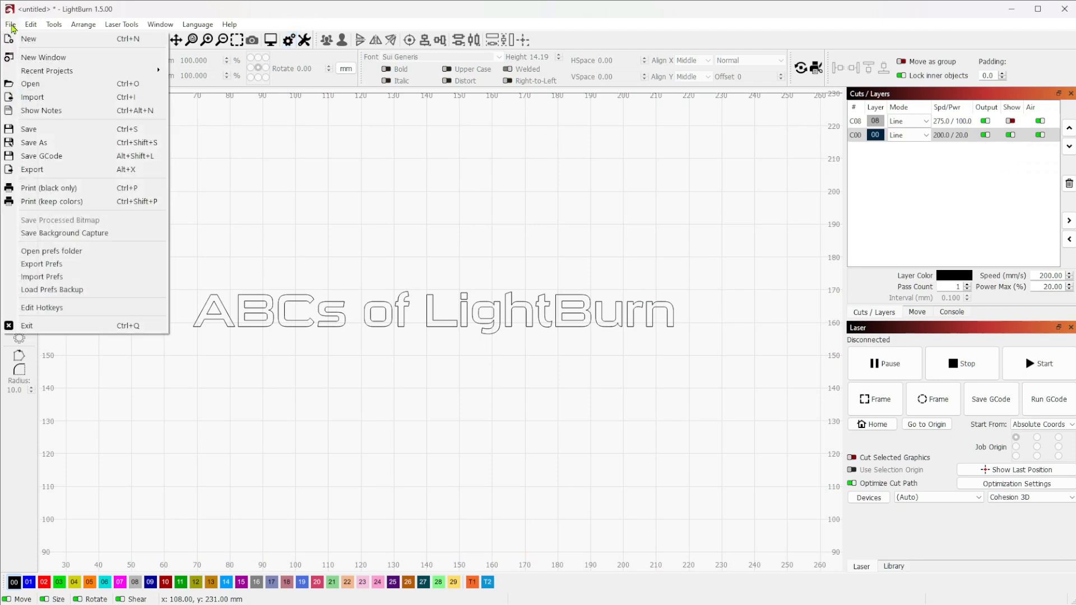
{"action": "mouse_move", "coordinate": [29, 26]}
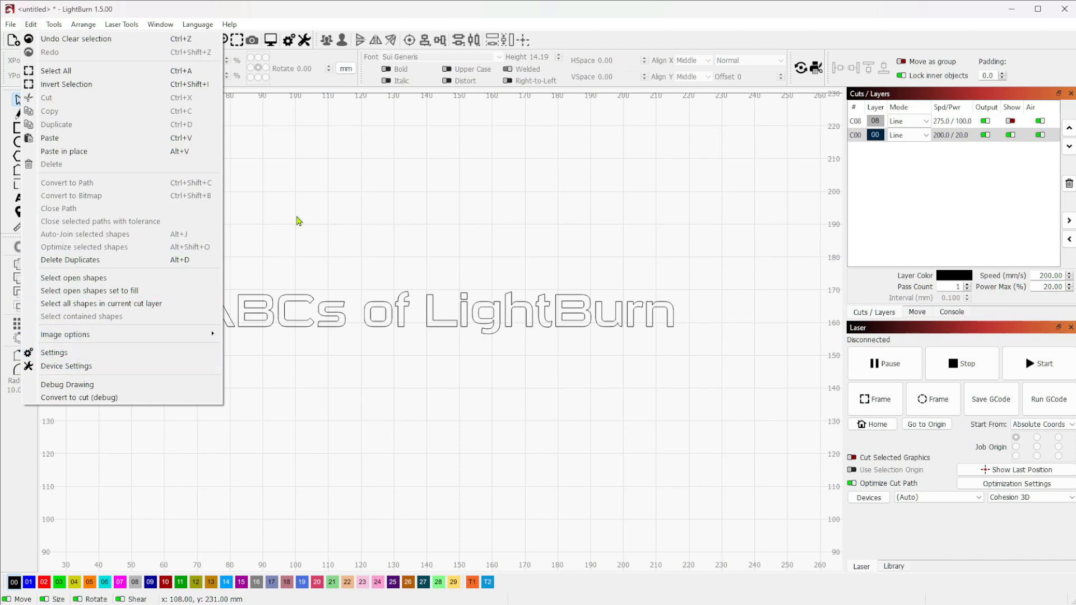
{"action": "left_click", "coordinate": [286, 42]}
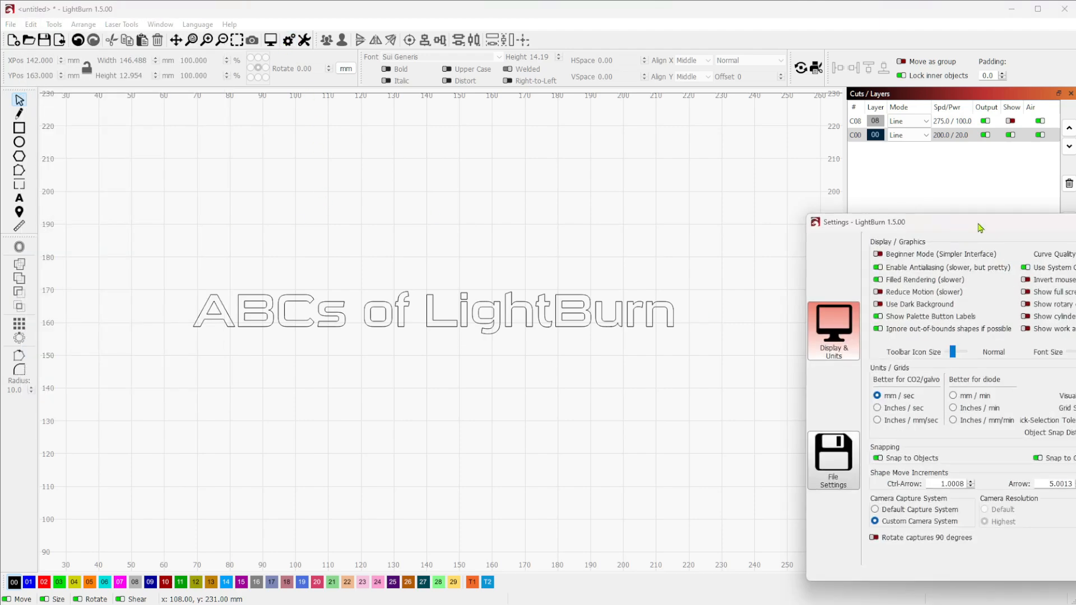
{"action": "left_click_drag", "start_coordinate": [980, 228], "coordinate": [575, 159]}
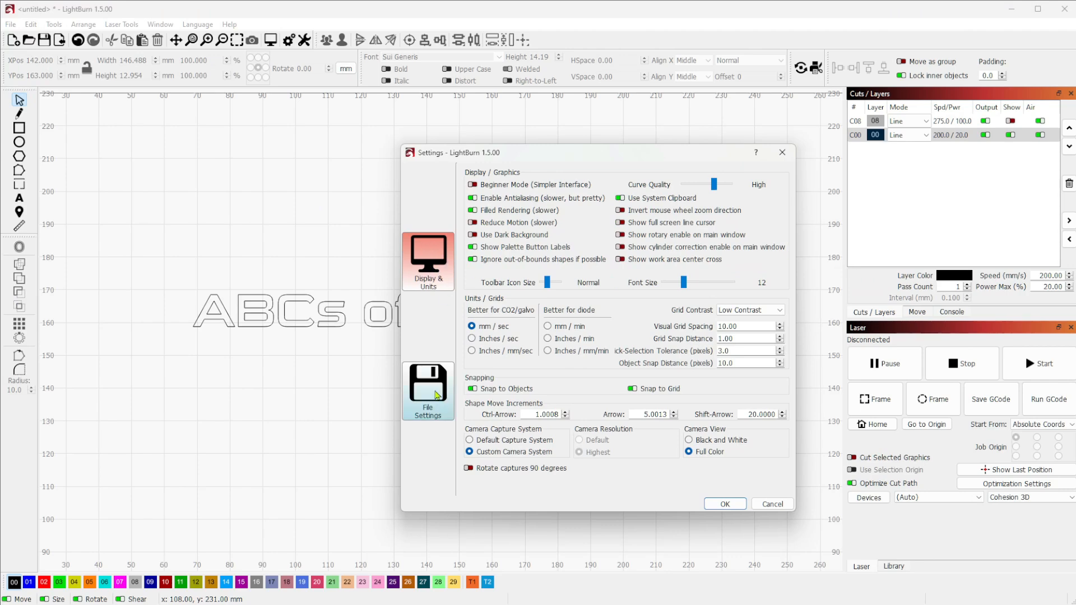
{"action": "left_click", "coordinate": [437, 395]}
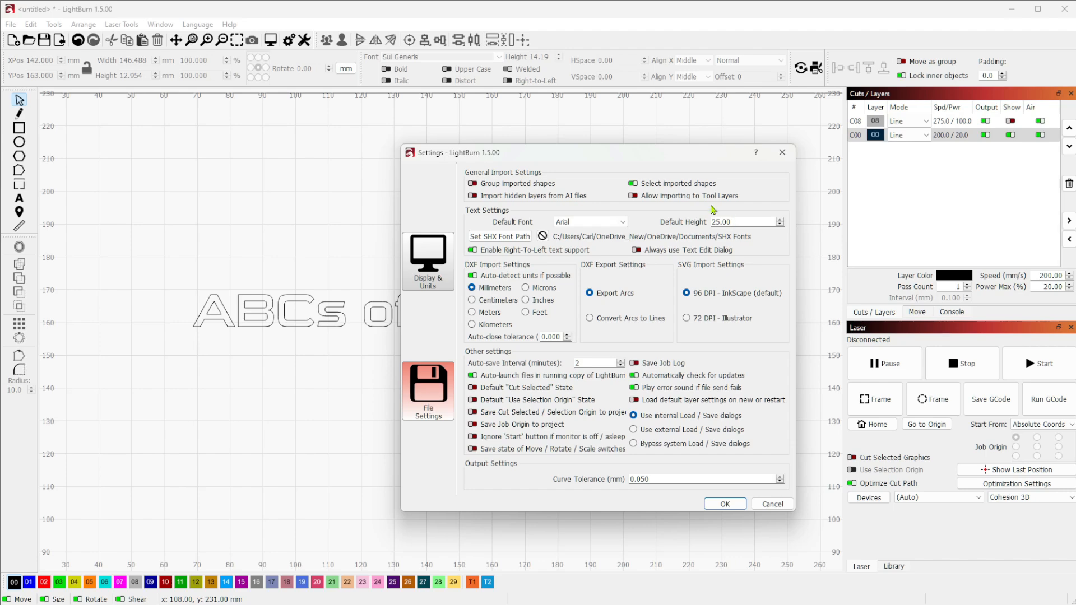
{"action": "left_click", "coordinate": [622, 222]}
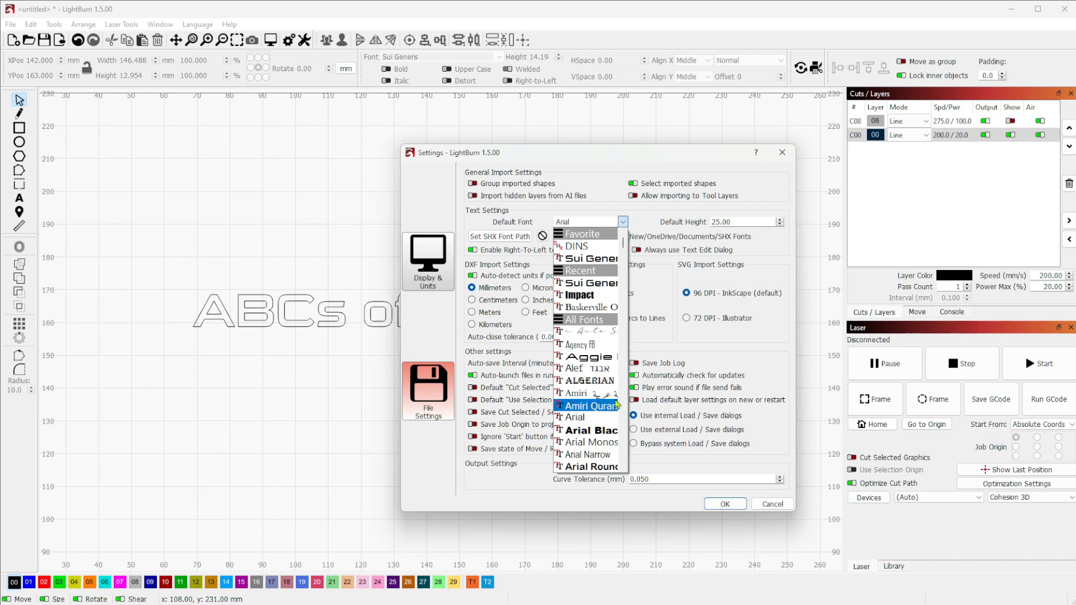
{"action": "left_click", "coordinate": [758, 231]}
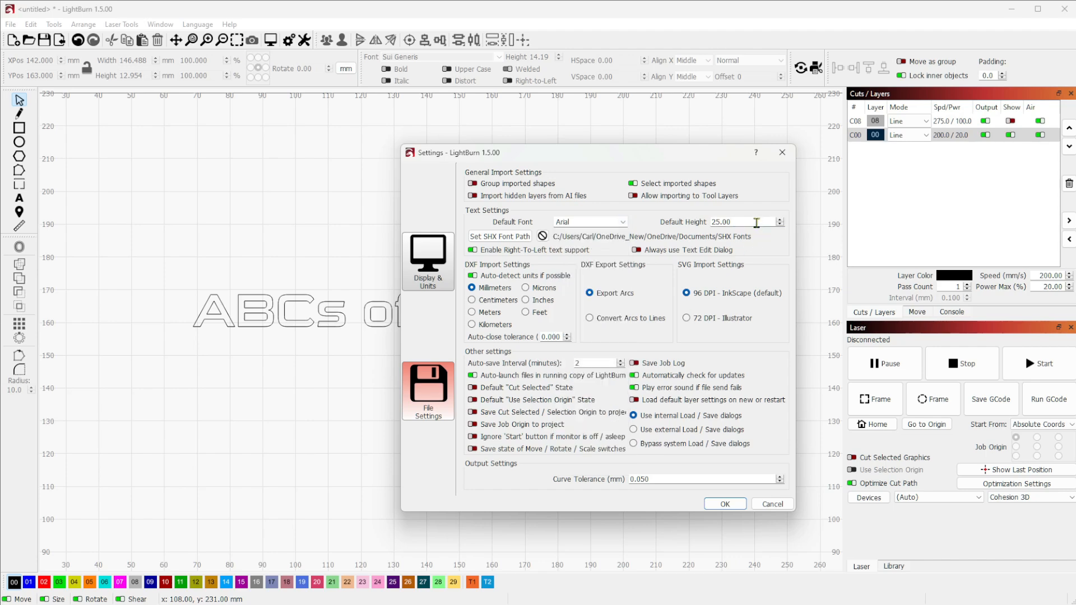
{"action": "left_click", "coordinate": [780, 155]}
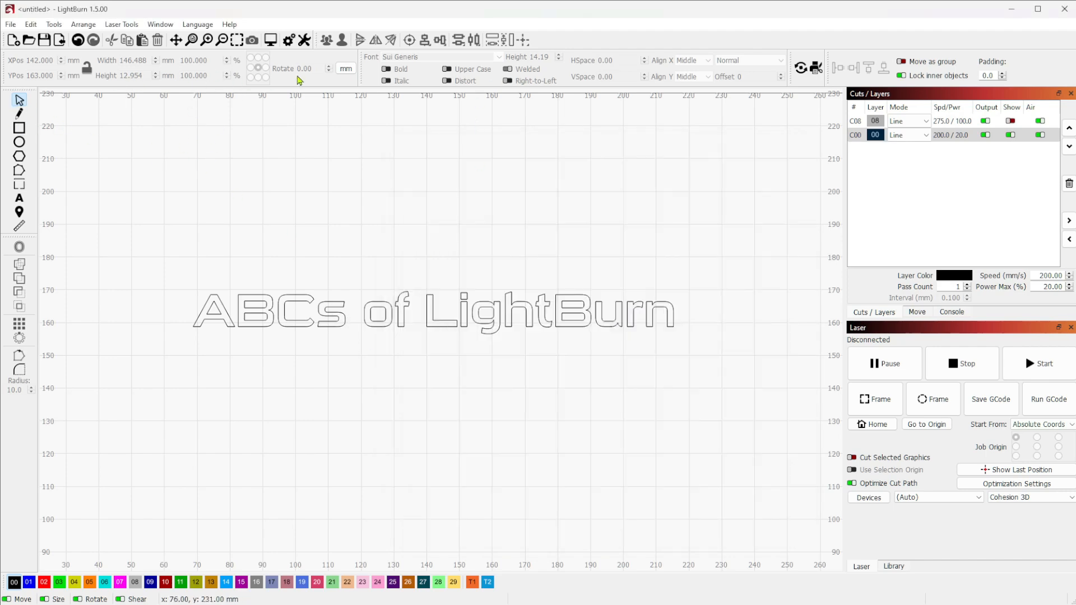
Check the default text height in the file settings with the units switched to inches, and return the units to millimetres
{"action": "left_click", "coordinate": [345, 69]}
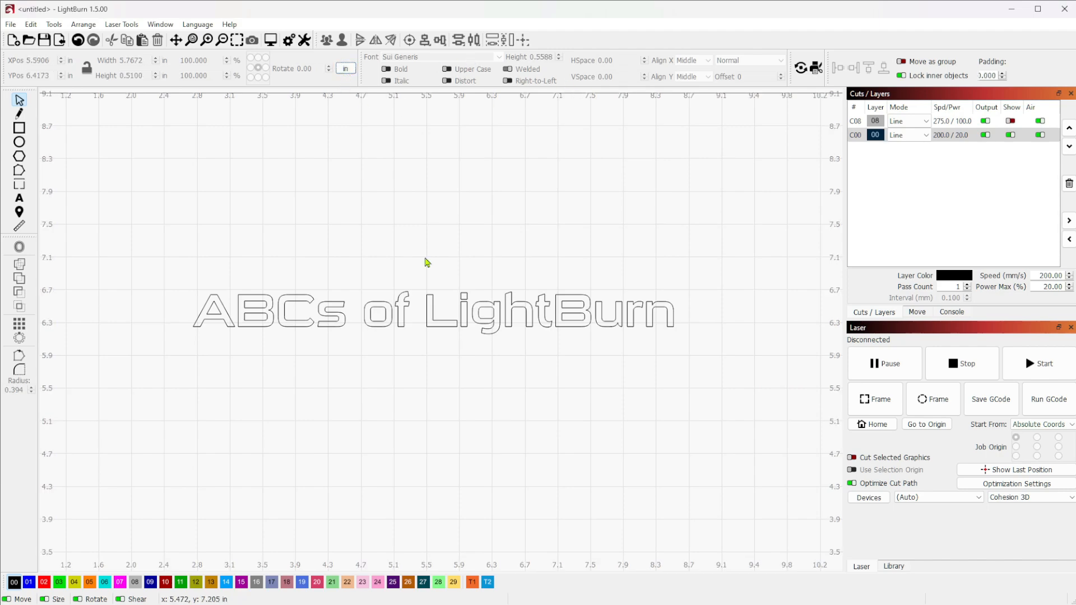
{"action": "left_click", "coordinate": [289, 40]}
{"action": "left_click", "coordinate": [833, 456]}
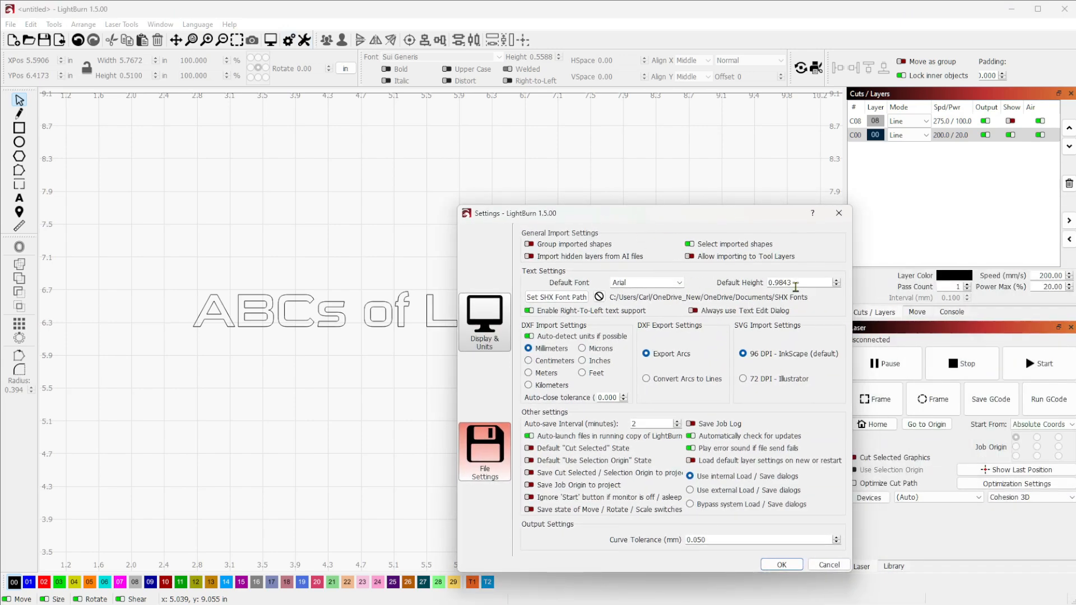
{"action": "left_click_drag", "start_coordinate": [805, 282], "coordinate": [766, 283]}
{"action": "left_click", "coordinate": [783, 283]}
{"action": "left_click_drag", "start_coordinate": [799, 283], "coordinate": [746, 284]}
{"action": "left_click", "coordinate": [796, 282]}
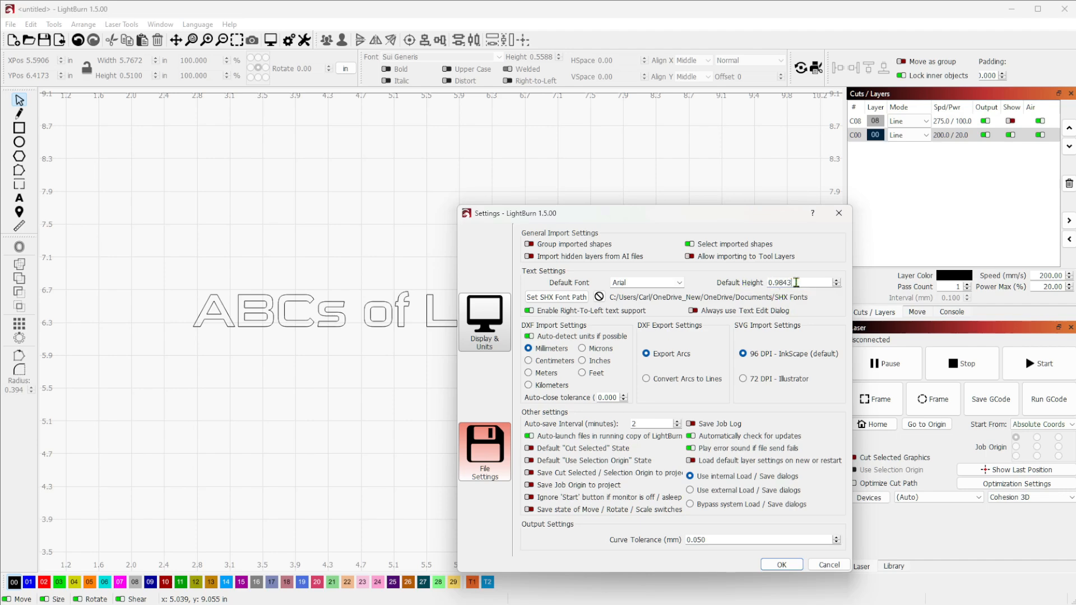
{"action": "left_click", "coordinate": [825, 565]}
{"action": "left_click", "coordinate": [345, 69]}
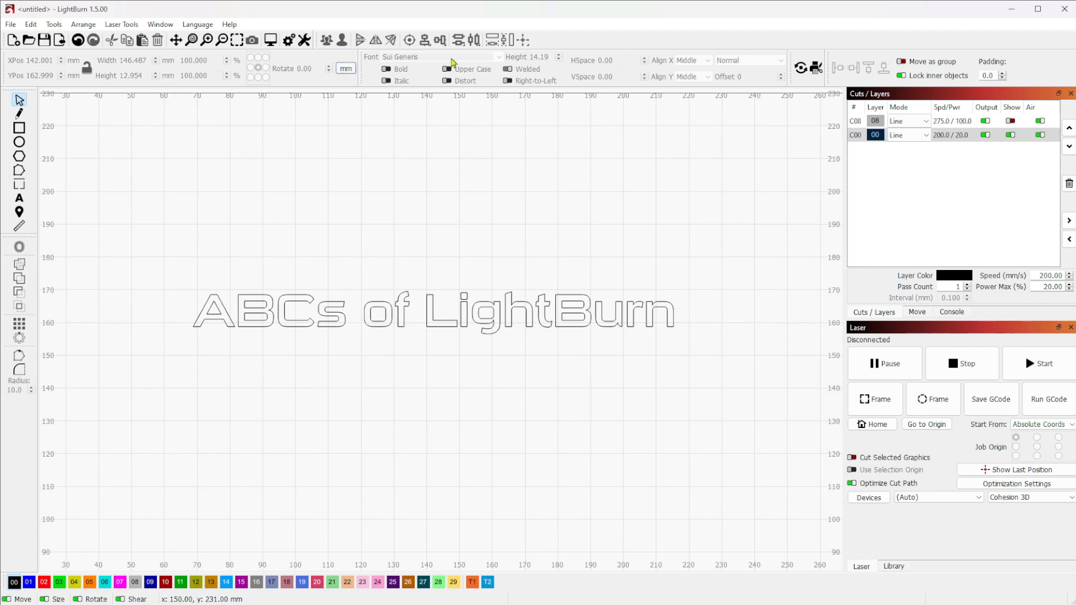
Turn off right-to-left text support in the file settings and apply the change
{"action": "left_click", "coordinate": [543, 322]}
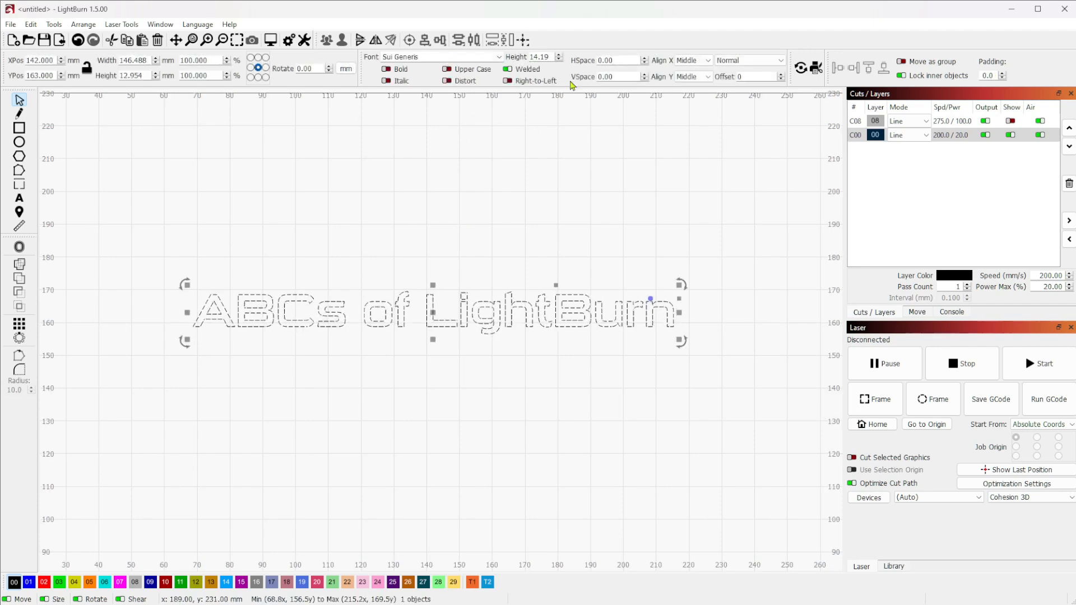
{"action": "left_click", "coordinate": [288, 40]}
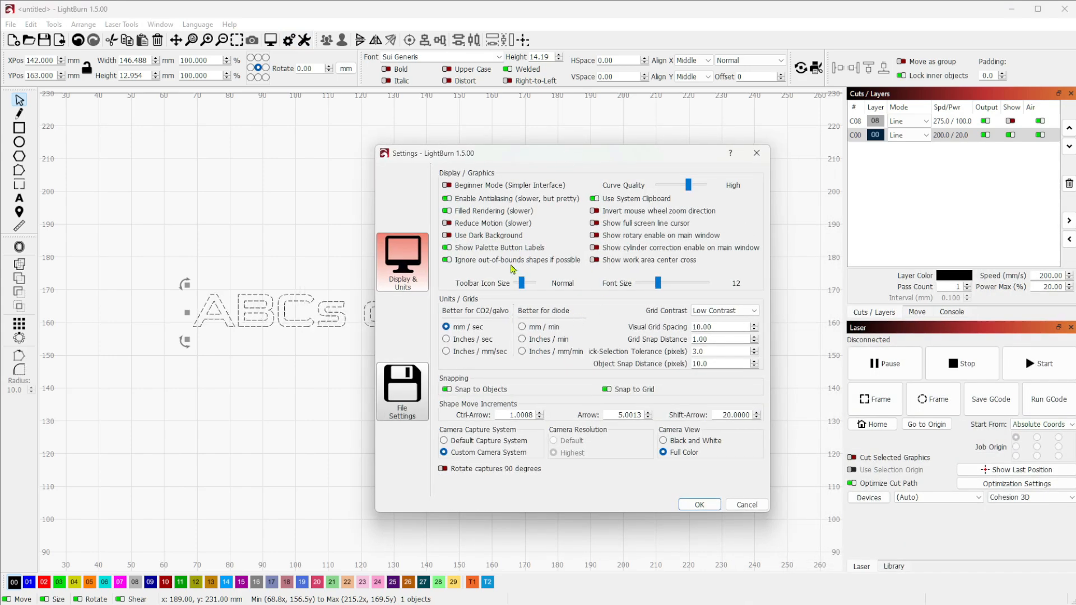
{"action": "left_click", "coordinate": [402, 392]}
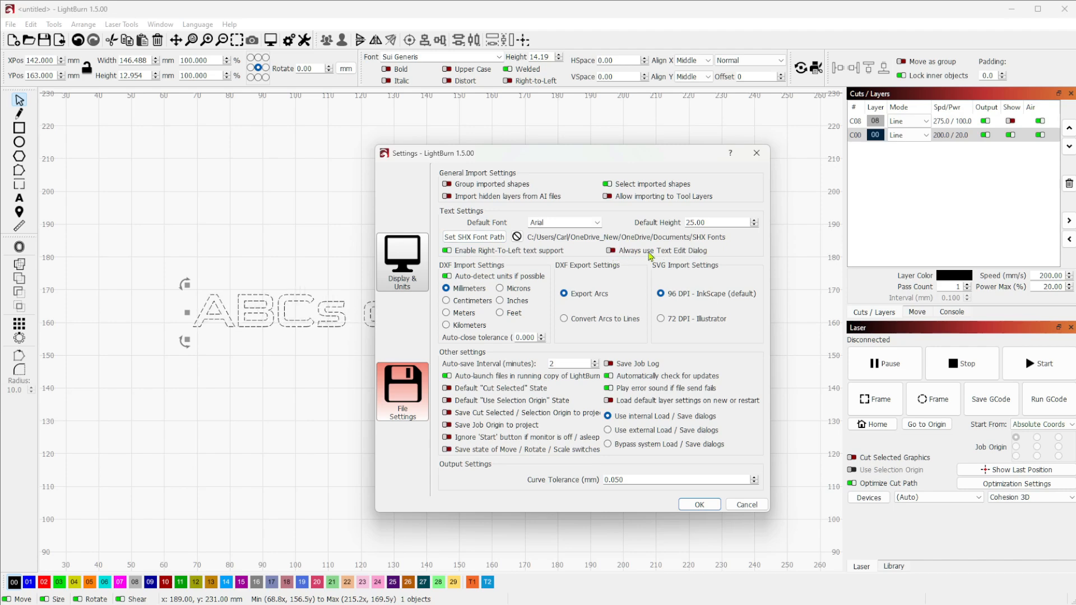
{"action": "left_click", "coordinate": [614, 252]}
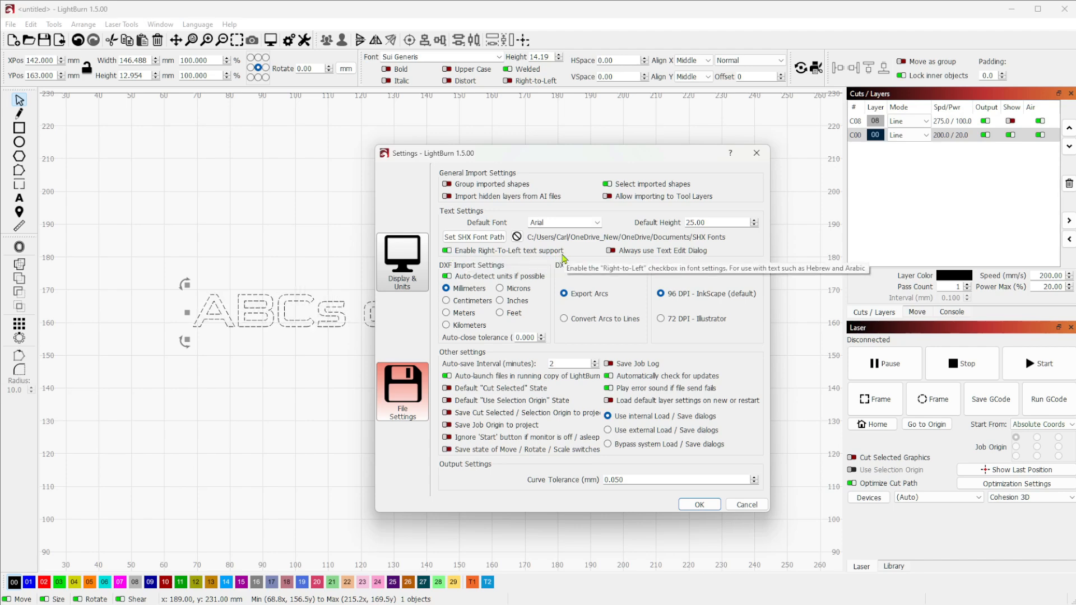
{"action": "left_click", "coordinate": [448, 252]}
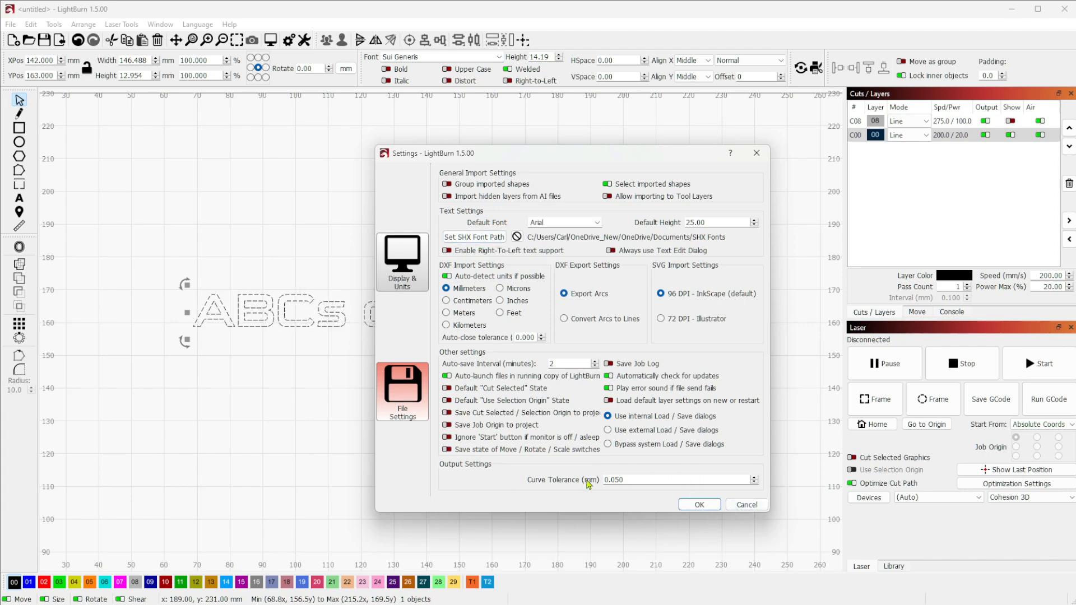
{"action": "left_click", "coordinate": [714, 507]}
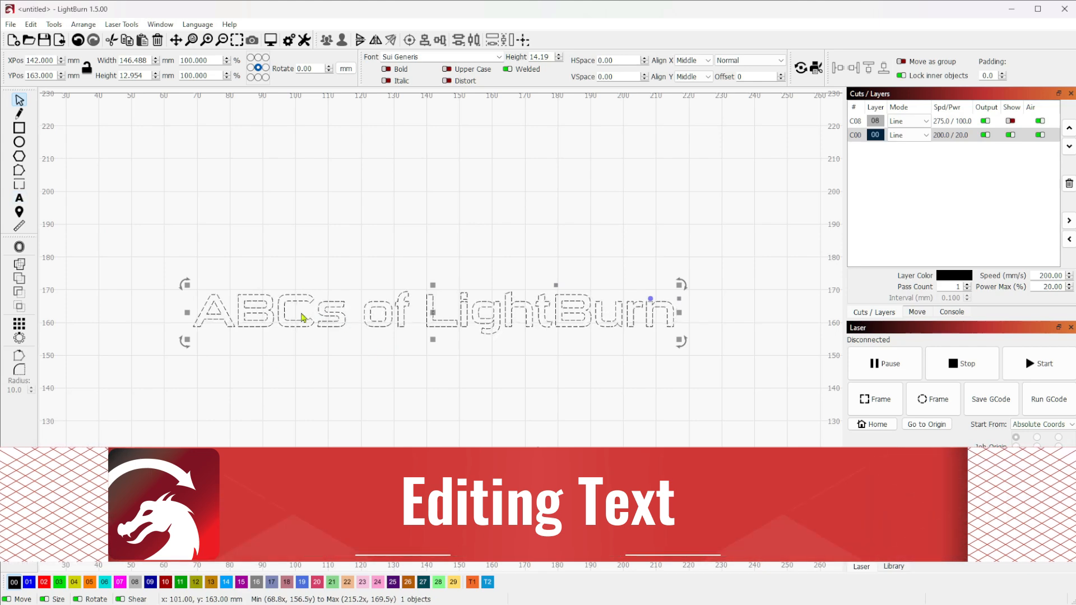
Insert the words "edit here" after "ABCs" in the existing text object
{"action": "key", "text": "t"}
{"action": "left_click", "coordinate": [338, 319]}
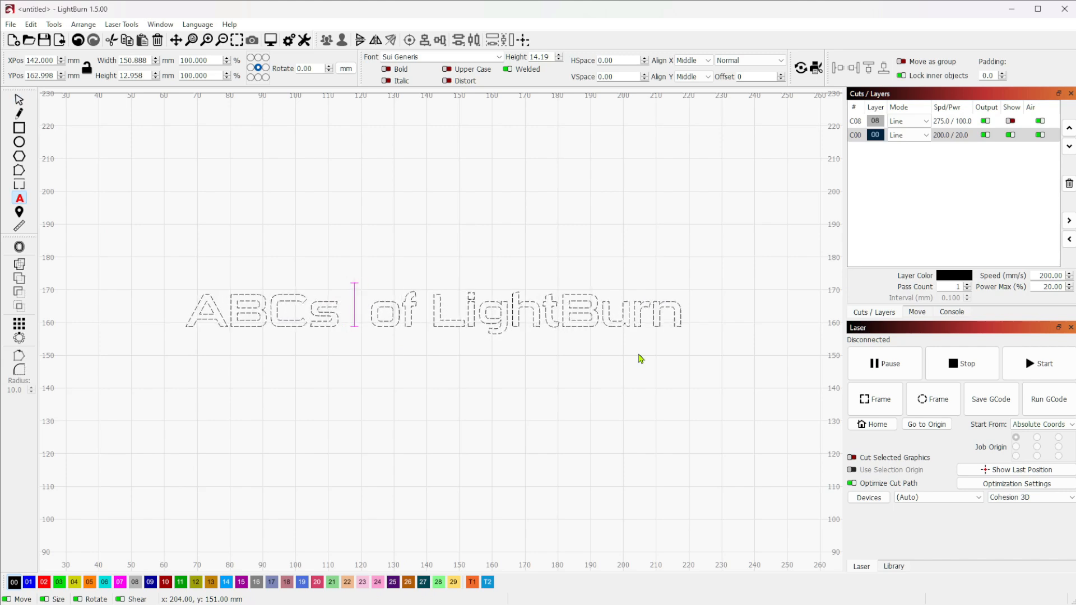
{"action": "type", "text": "edit here"}
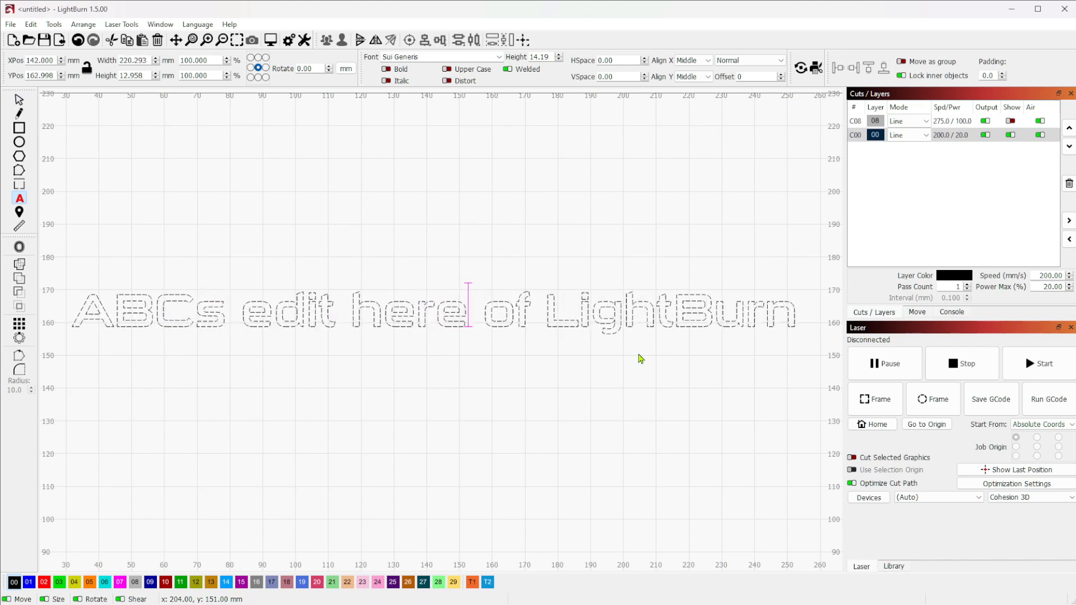
Preview other fonts on the text object without choosing one, and turn Bold and Italic each on and off again
{"action": "left_click", "coordinate": [498, 58]}
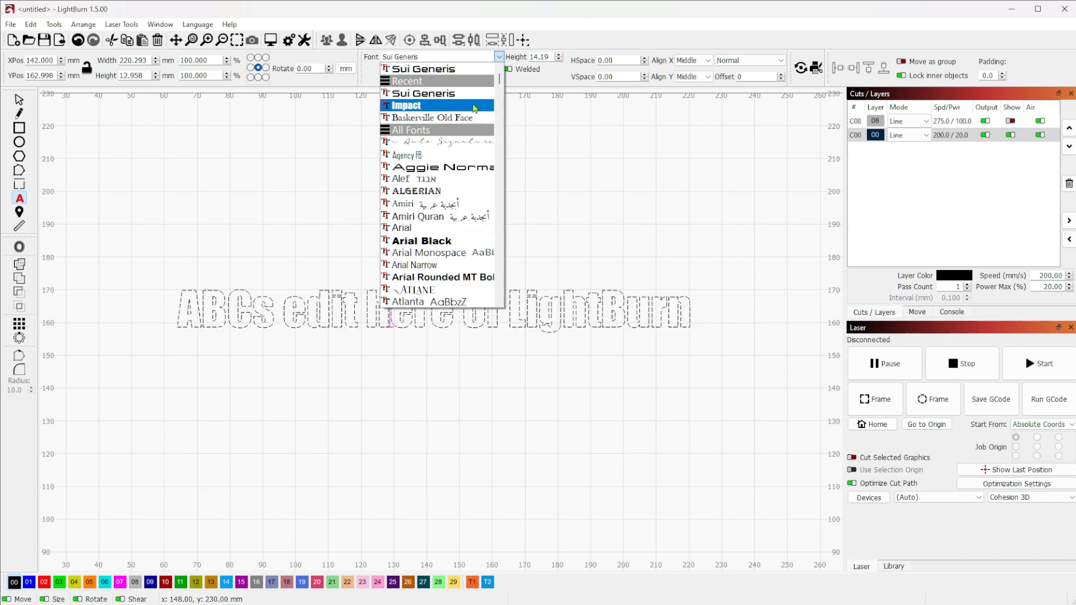
{"action": "left_click", "coordinate": [499, 57]}
{"action": "left_click", "coordinate": [389, 71]}
{"action": "left_click", "coordinate": [389, 71]}
{"action": "left_click", "coordinate": [399, 81]}
{"action": "left_click", "coordinate": [391, 82]}
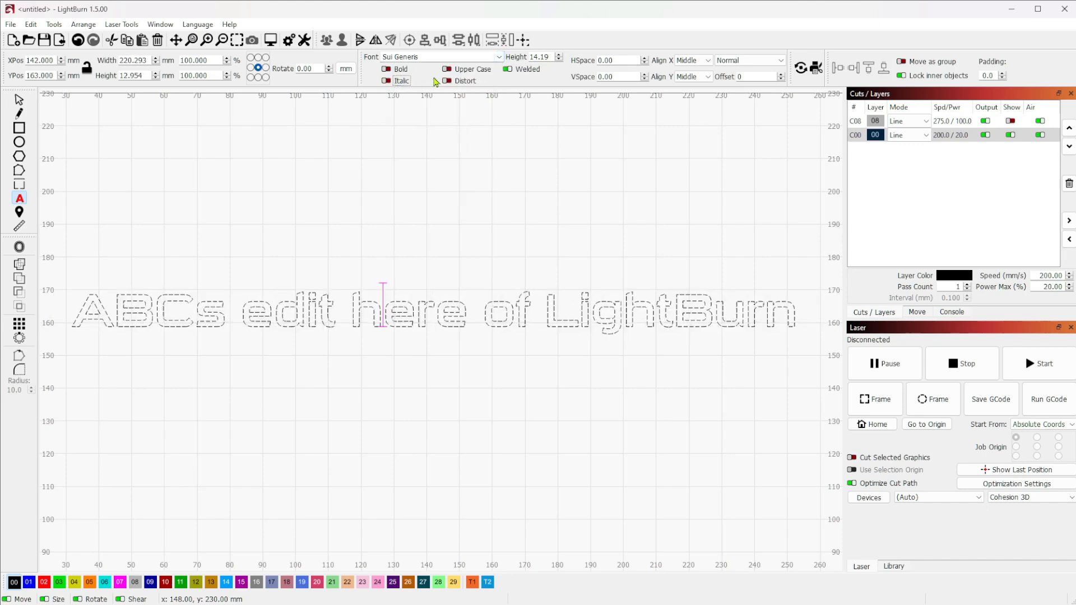
Turn Upper Case on and off again for the text object and try the Distort option
{"action": "left_click", "coordinate": [447, 69]}
{"action": "left_click", "coordinate": [447, 70]}
{"action": "left_click", "coordinate": [448, 81]}
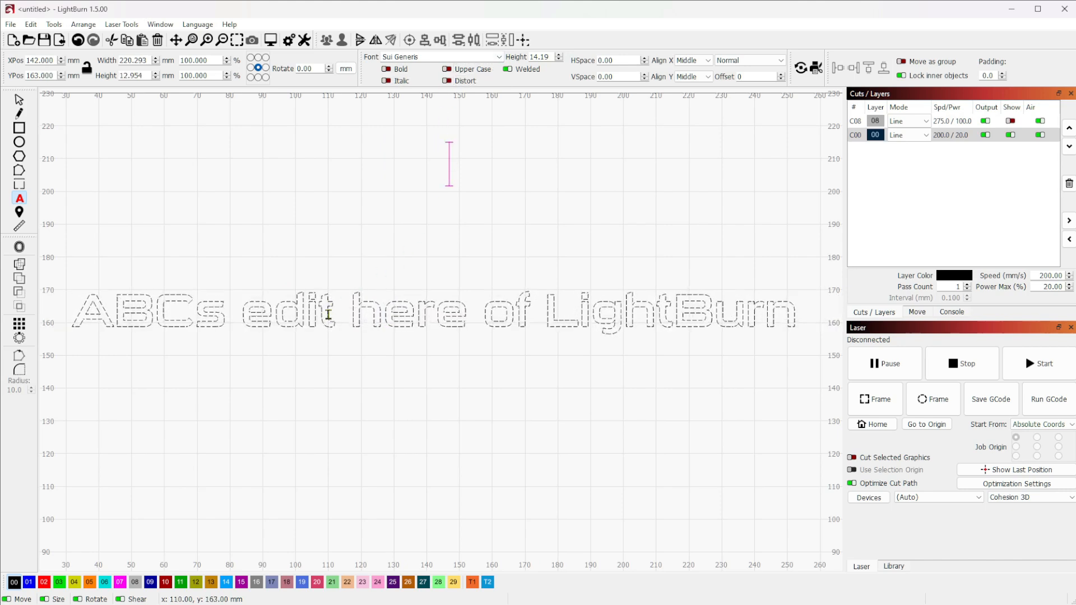
Open the text object for editing with Edit Text Shape and remove the words "edit here"
{"action": "left_click", "coordinate": [19, 100]}
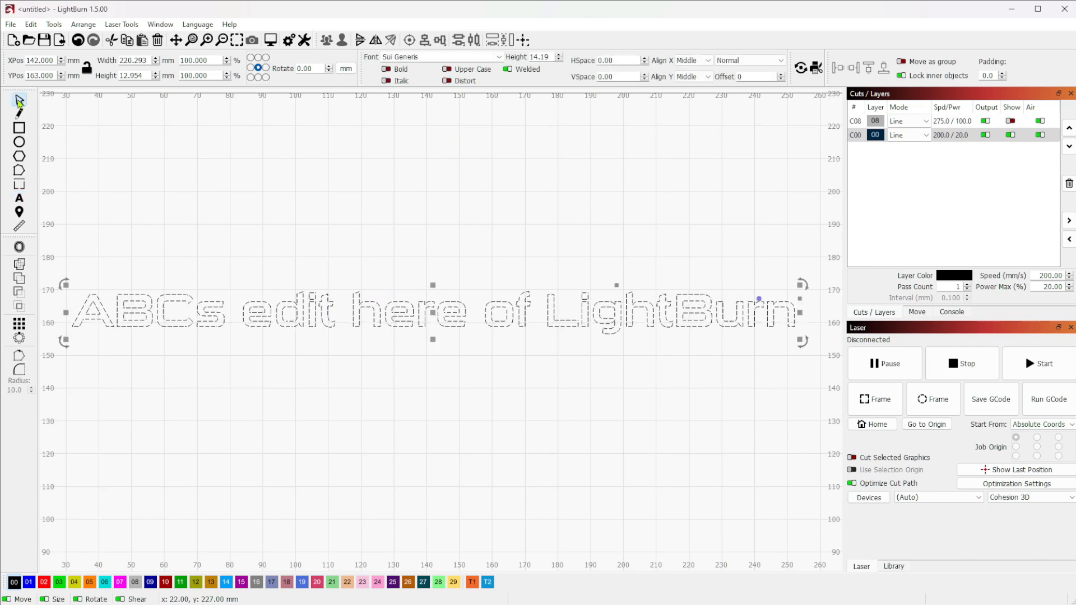
{"action": "right_click", "coordinate": [369, 325]}
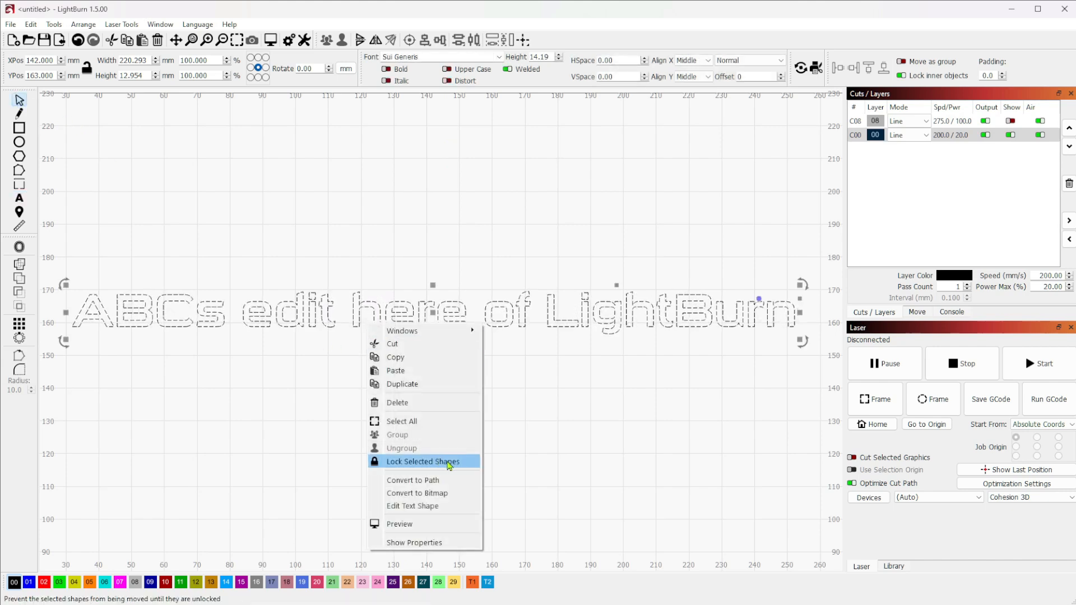
{"action": "left_click", "coordinate": [443, 508]}
{"action": "left_click_drag", "start_coordinate": [522, 217], "coordinate": [451, 361]}
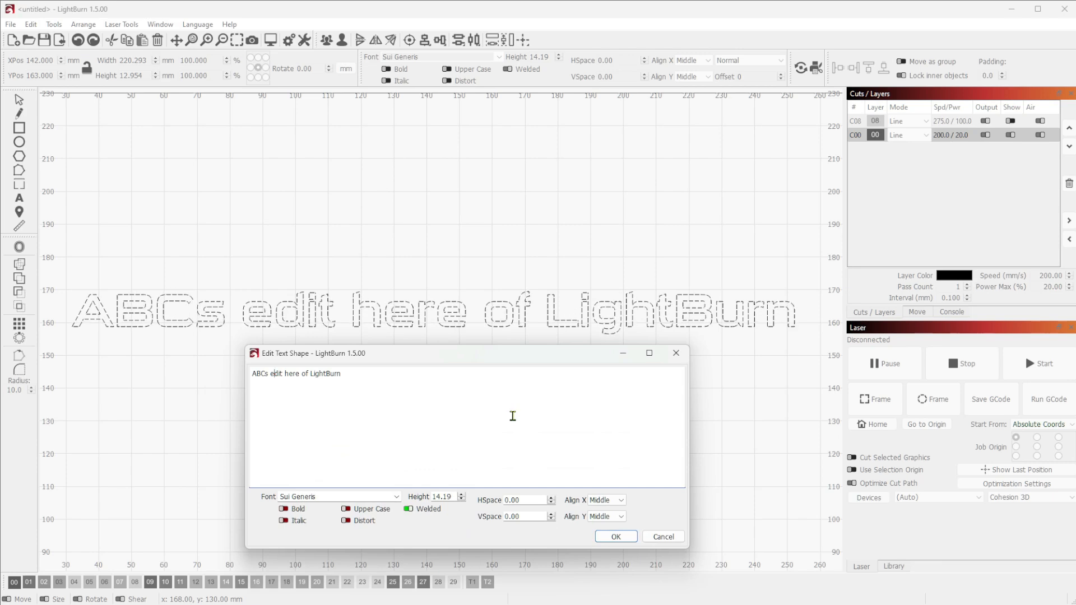
{"action": "key", "text": "BackSpace"}
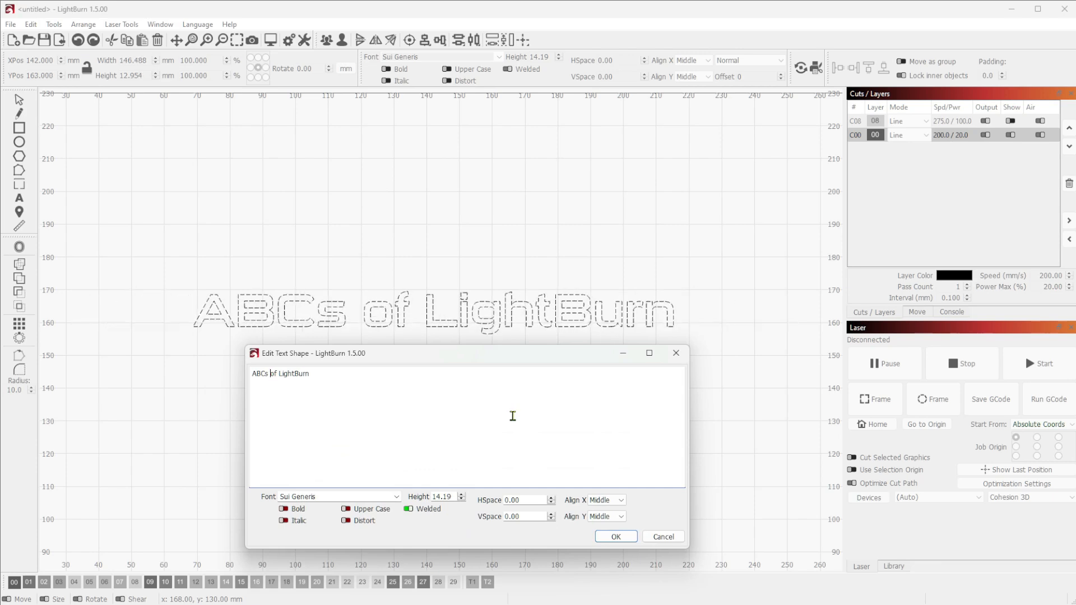
Toggle Bold, try horizontal spacings of 9 and -11, reset the spacing to 0, and cancel the text shape edit
{"action": "left_click", "coordinate": [289, 510]}
{"action": "left_click", "coordinate": [291, 511]}
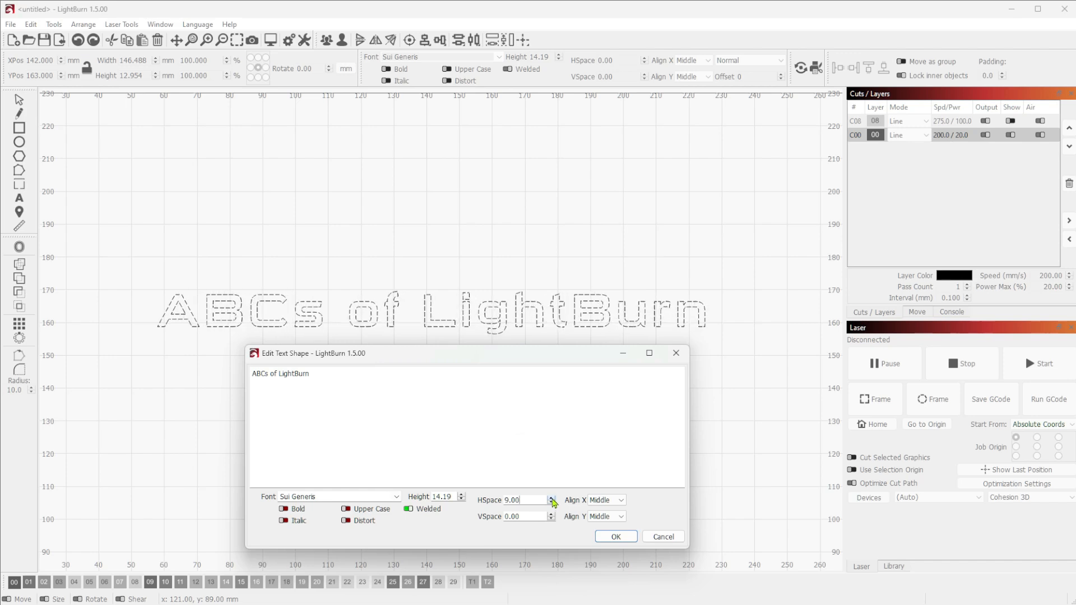
{"action": "scroll", "coordinate": [554, 507], "scroll_direction": "down", "scroll_amount": 4}
{"action": "scroll", "coordinate": [555, 508], "scroll_direction": "down", "scroll_amount": 2}
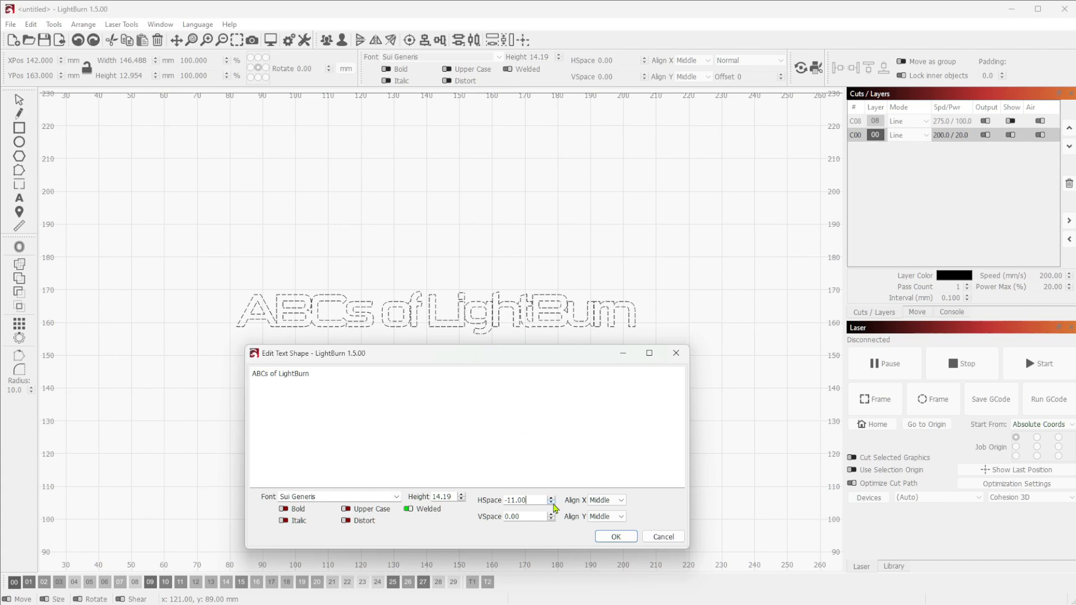
{"action": "left_click_drag", "start_coordinate": [540, 500], "coordinate": [483, 500]}
{"action": "type", "text": "0"}
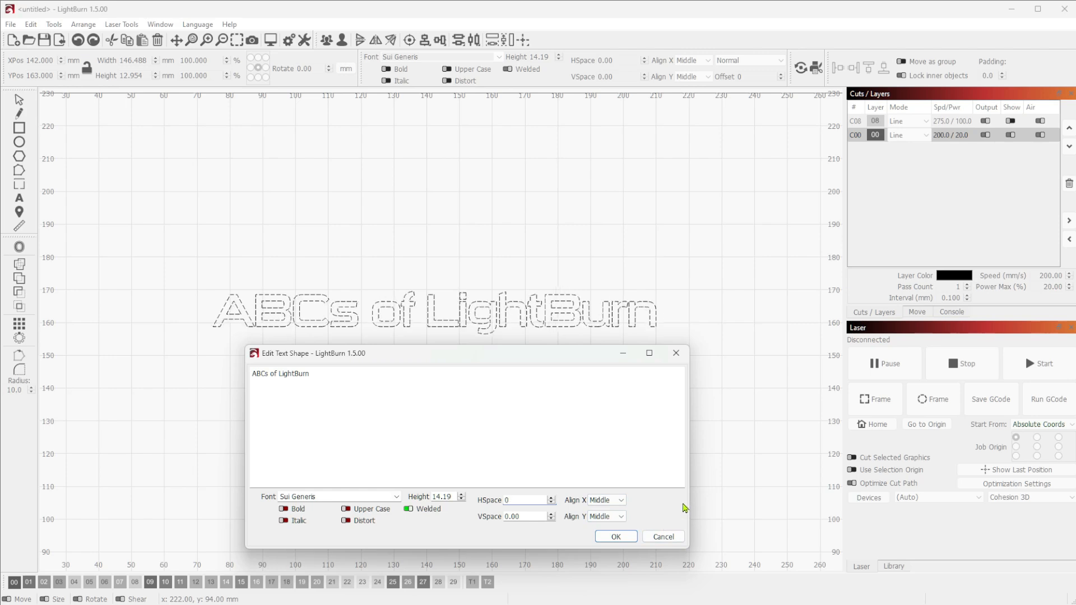
{"action": "left_click", "coordinate": [663, 537]}
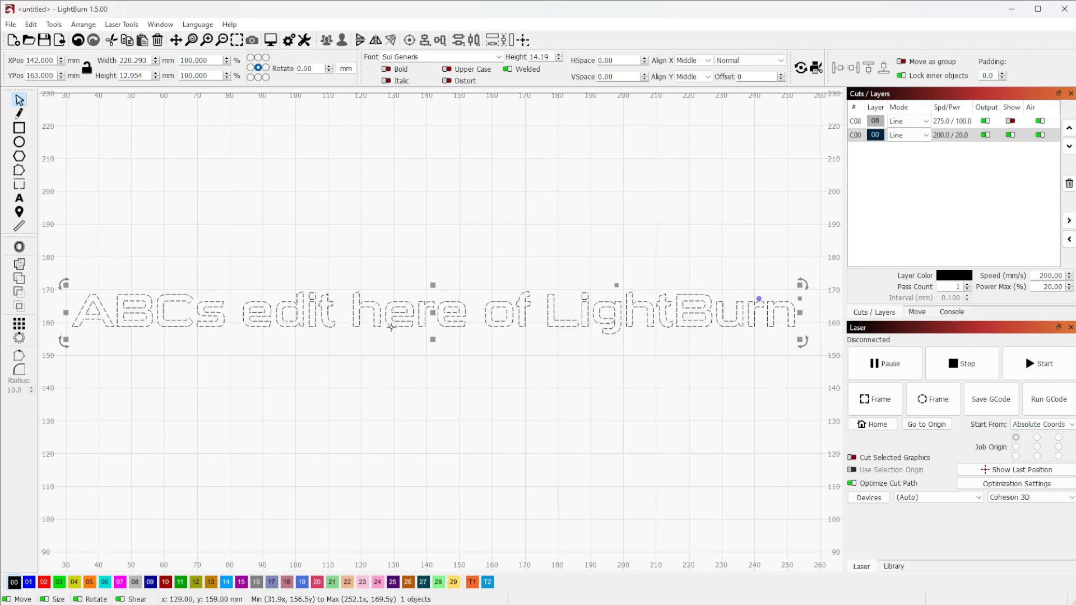
Delete the words "edit here" directly in the text object with the Text tool, finish editing and deselect it
{"action": "key", "text": "t"}
{"action": "left_click", "coordinate": [247, 317]}
{"action": "key", "text": "Right"}
{"action": "key", "text": "Delete"}
{"action": "key", "text": "Delete"}
{"action": "key", "text": "Delete"}
{"action": "key", "text": "Delete"}
{"action": "key", "text": "Delete"}
{"action": "key", "text": "Delete"}
{"action": "key", "text": "Delete"}
{"action": "key", "text": "Delete"}
{"action": "key", "text": "Delete"}
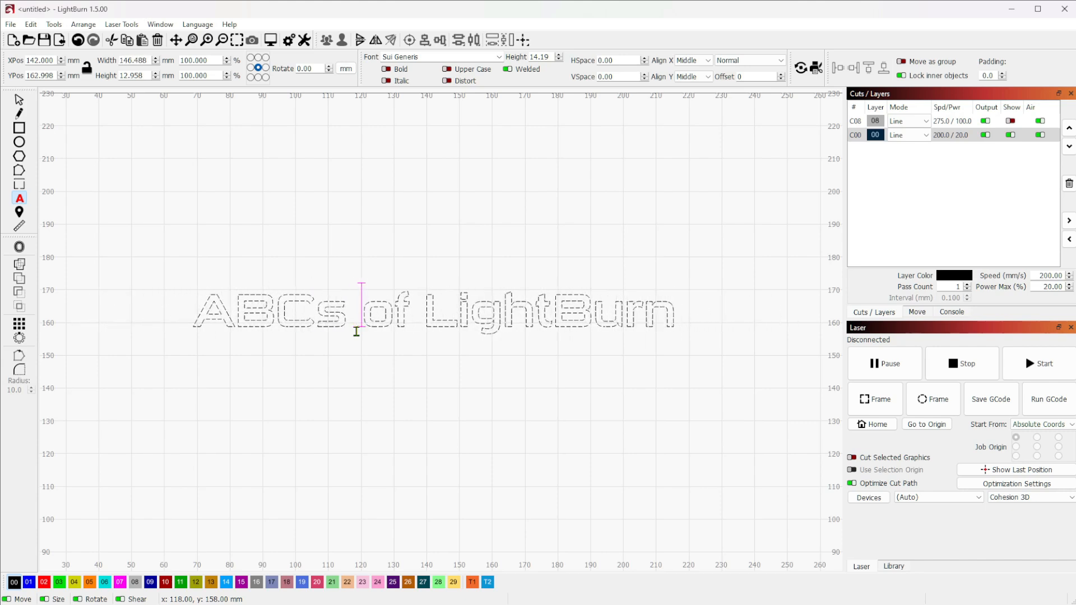
{"action": "key", "text": "Escape"}
{"action": "left_click", "coordinate": [520, 234]}
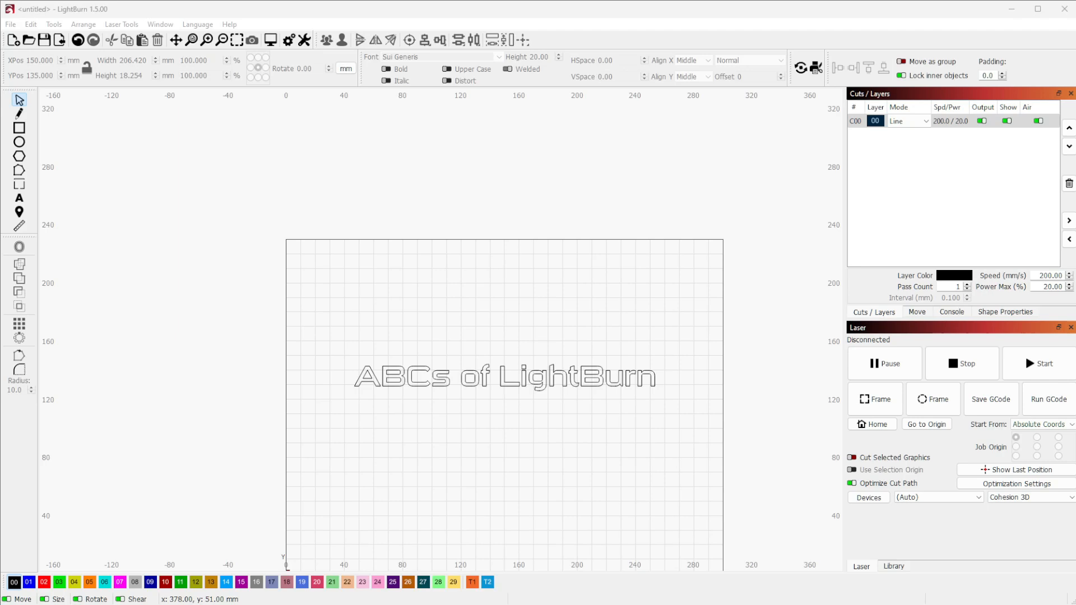
Select the "ABCs of LightBurn" text and change the font list's filter to include TrueType fonts
{"action": "scroll", "coordinate": [505, 323], "scroll_direction": "up", "scroll_amount": 2}
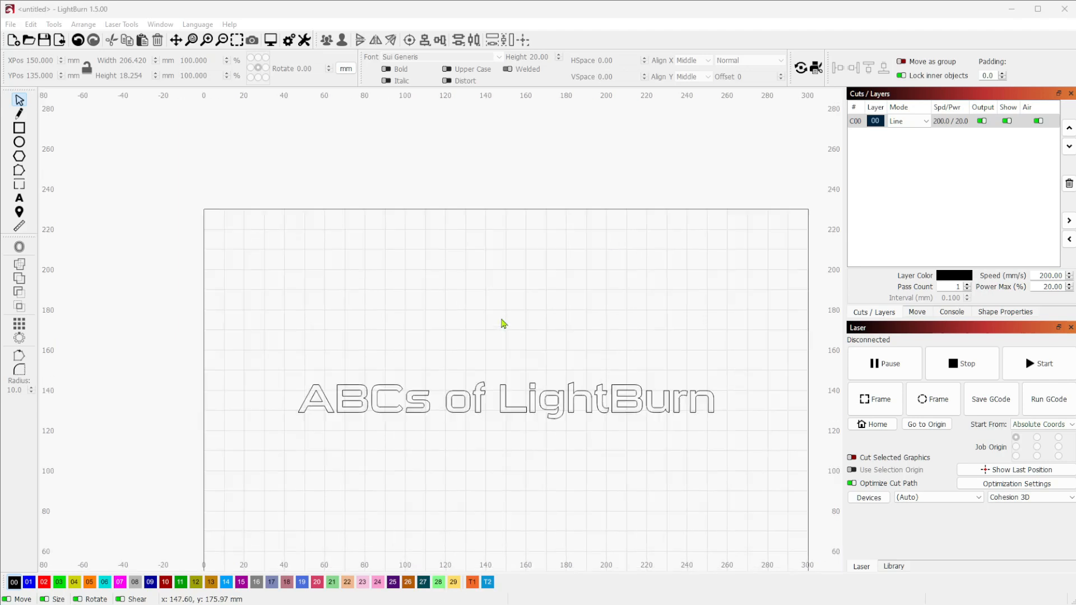
{"action": "scroll", "coordinate": [755, 467], "scroll_direction": "up", "scroll_amount": 2}
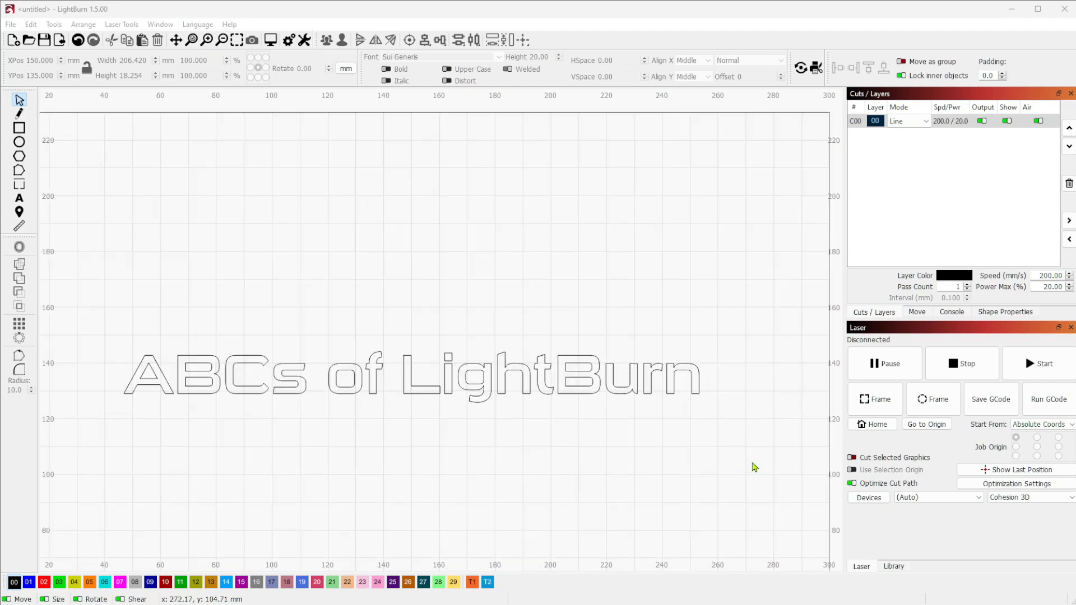
{"action": "scroll", "coordinate": [755, 466], "scroll_direction": "down", "scroll_amount": 1}
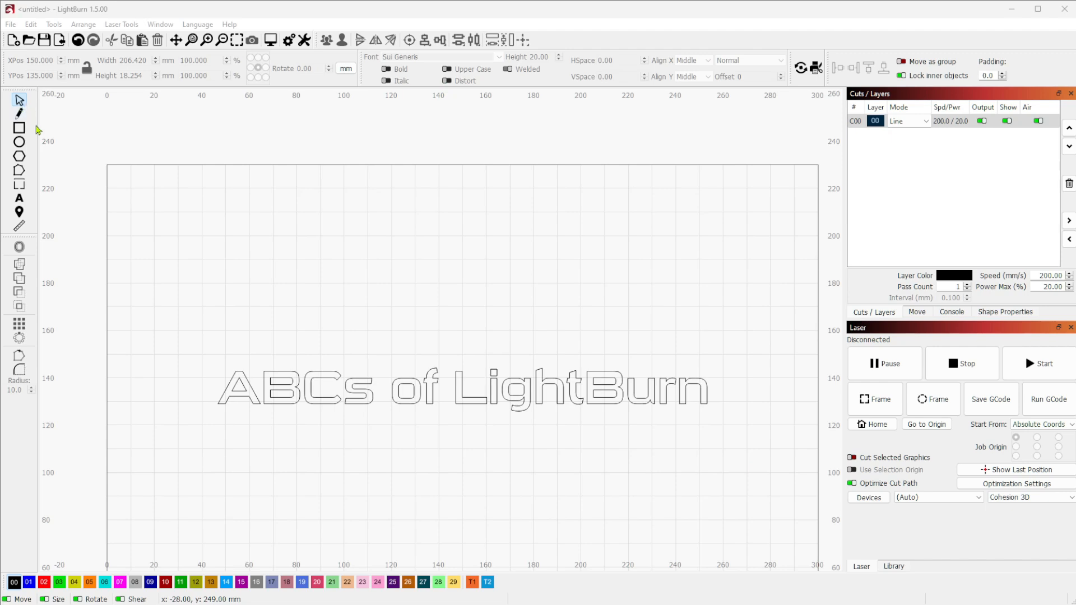
{"action": "left_click", "coordinate": [368, 374]}
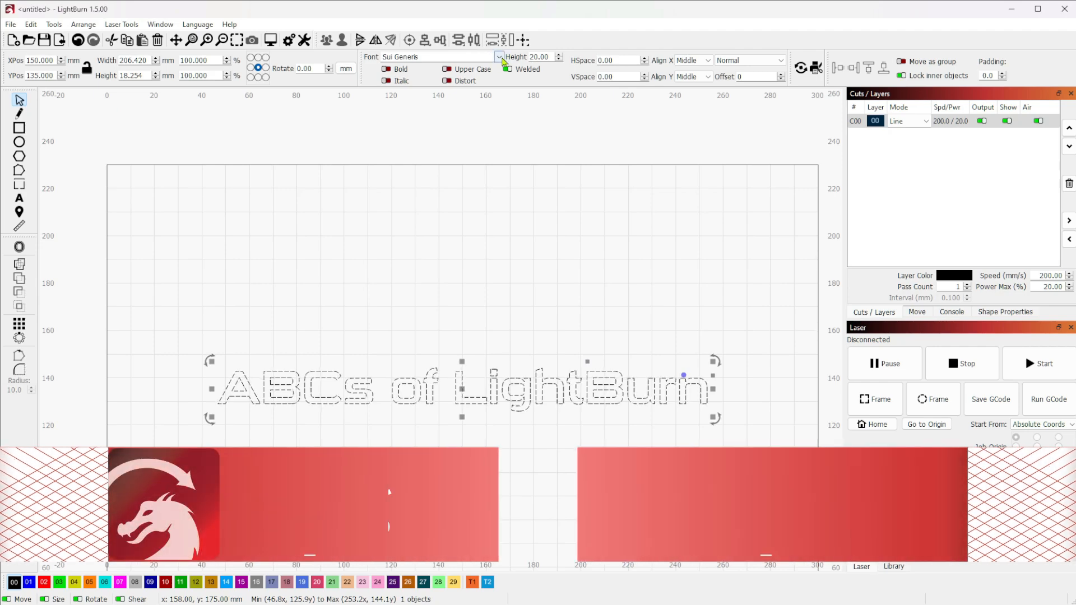
{"action": "left_click", "coordinate": [483, 56]}
{"action": "scroll", "coordinate": [453, 215], "scroll_direction": "down", "scroll_amount": 15}
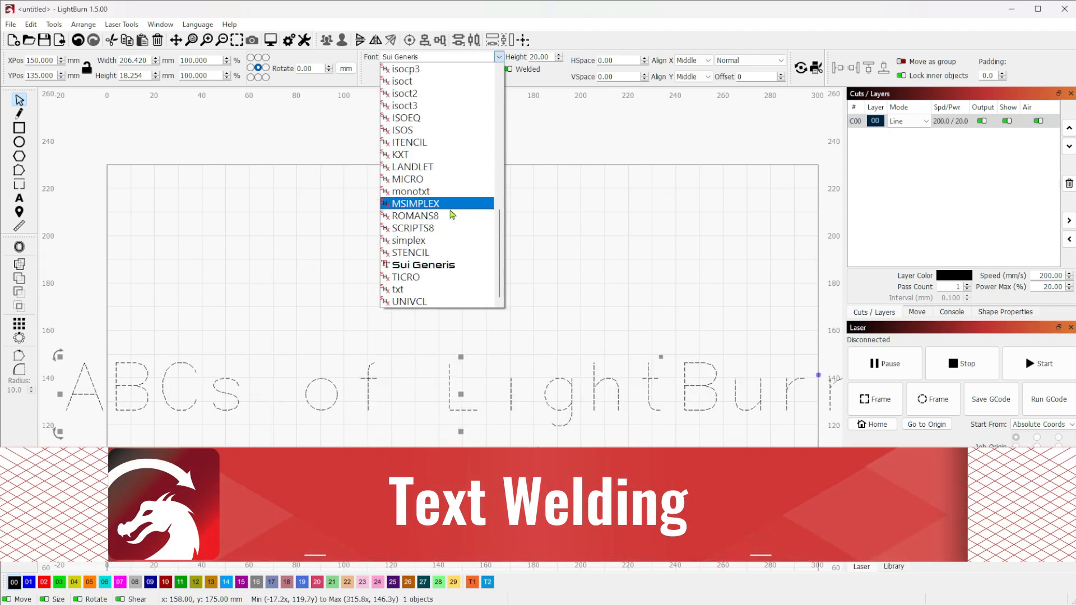
{"action": "scroll", "coordinate": [453, 202], "scroll_direction": "up", "scroll_amount": 15}
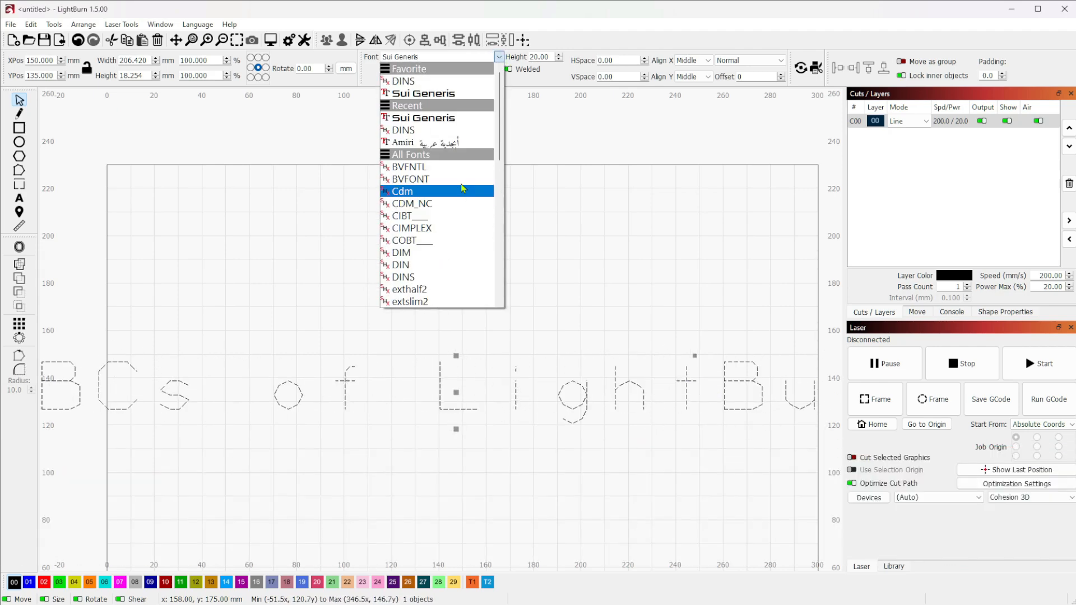
{"action": "left_click", "coordinate": [447, 70]}
{"action": "right_click", "coordinate": [442, 56]}
{"action": "left_click", "coordinate": [502, 177]}
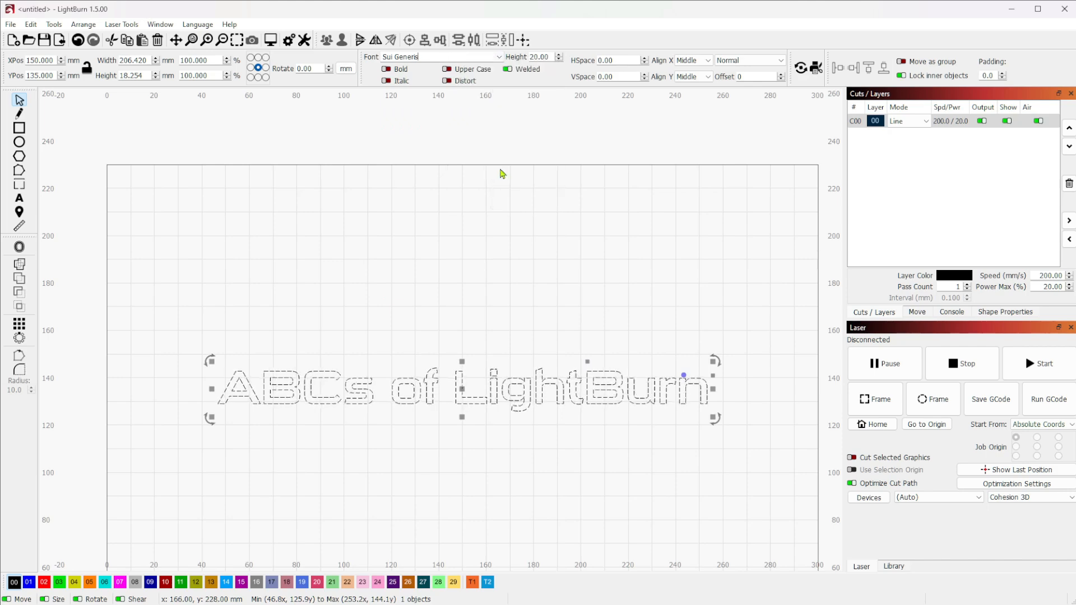
Set the font of the "ABCs of LightBurn" text to Brush Script MT
{"action": "left_click", "coordinate": [498, 56]}
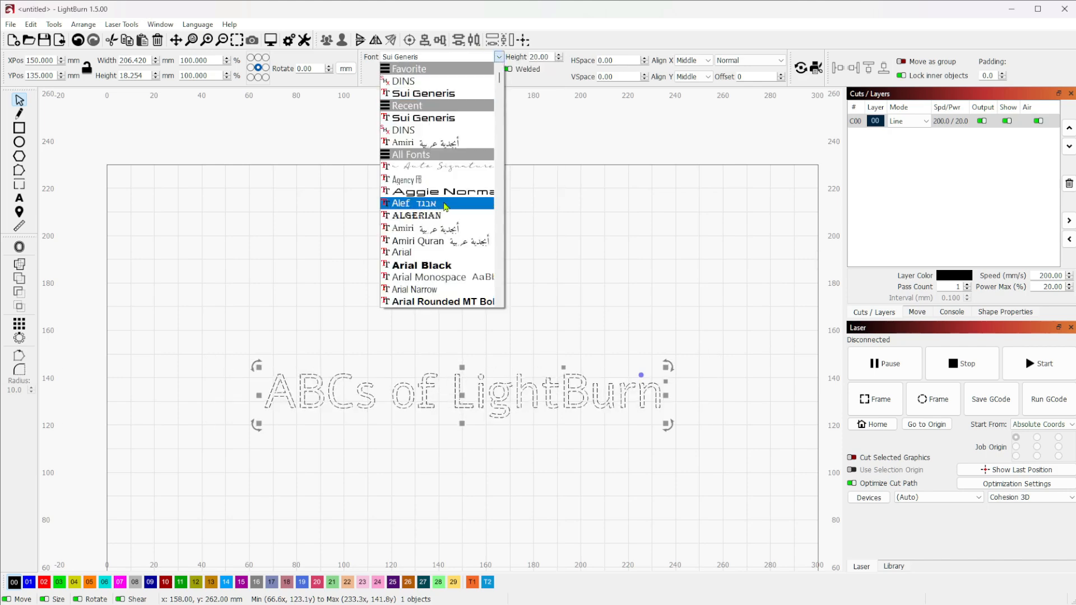
{"action": "scroll", "coordinate": [445, 207], "scroll_direction": "down", "scroll_amount": 4}
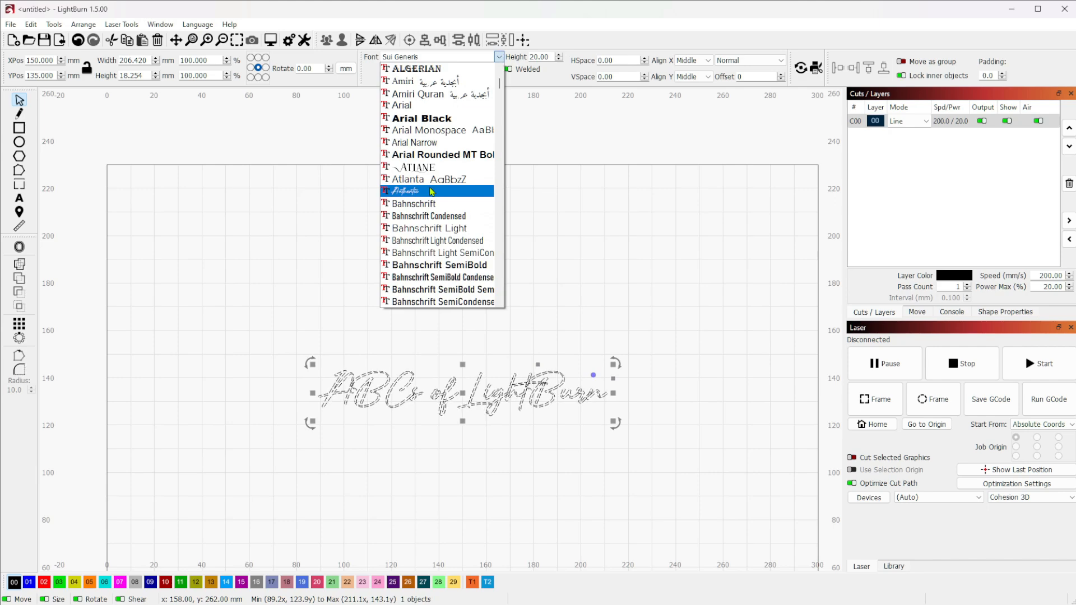
{"action": "scroll", "coordinate": [433, 202], "scroll_direction": "down", "scroll_amount": 5}
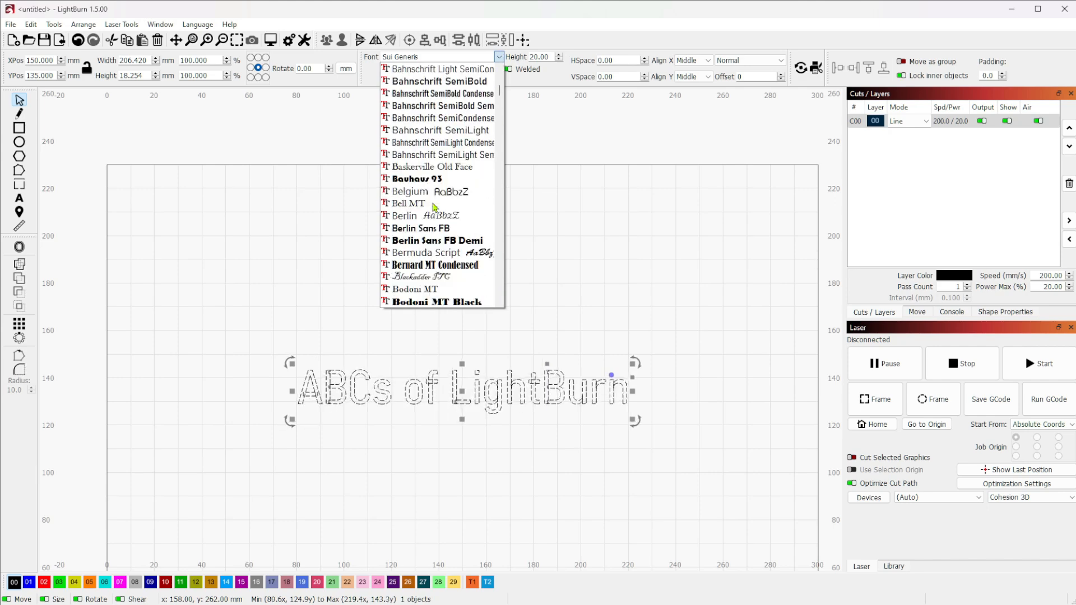
{"action": "scroll", "coordinate": [436, 206], "scroll_direction": "down", "scroll_amount": 2}
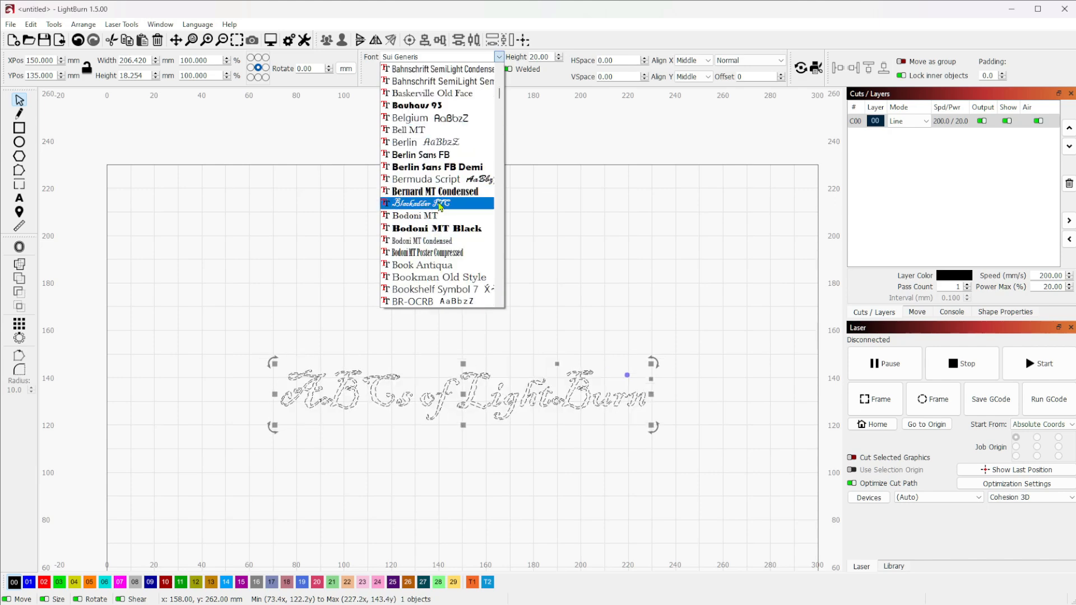
{"action": "scroll", "coordinate": [440, 206], "scroll_direction": "down", "scroll_amount": 4}
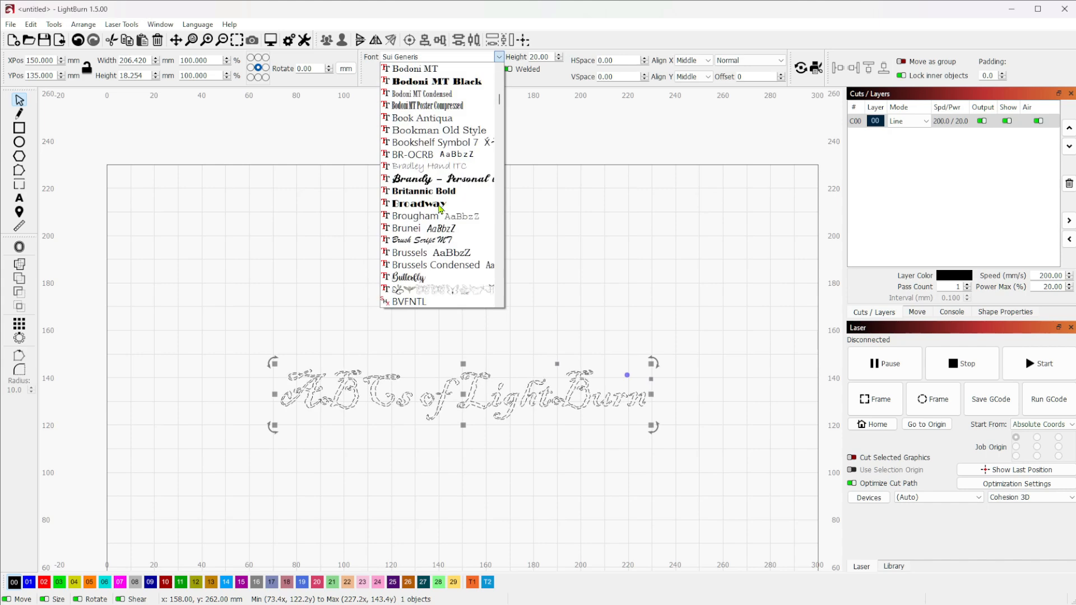
{"action": "left_click", "coordinate": [451, 240]}
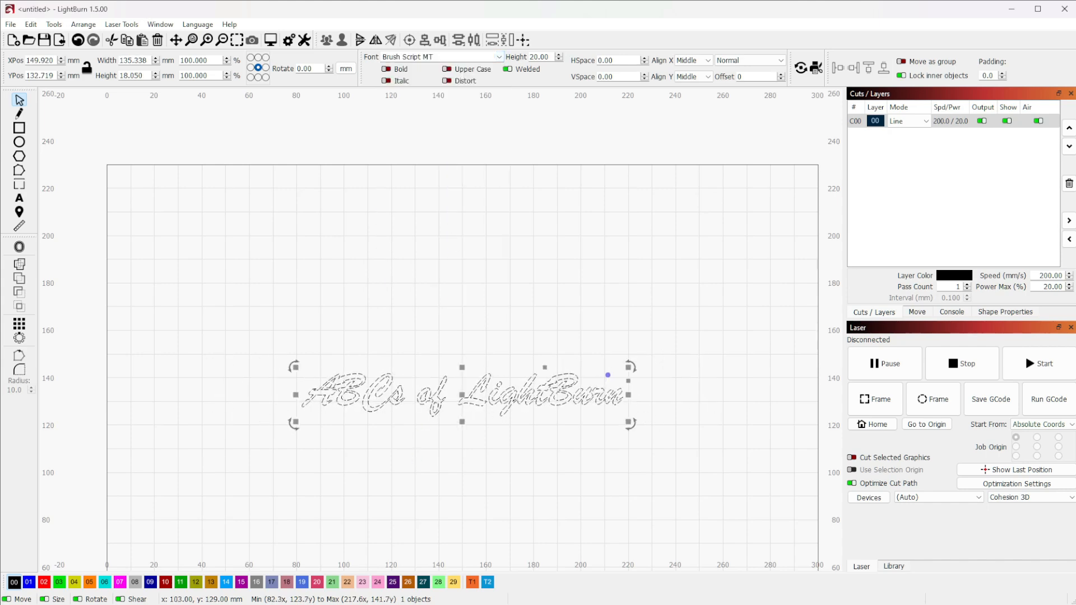
Examine up close how the letters of the welded script text join, both with the text selected and deselected
{"action": "scroll", "coordinate": [370, 485], "scroll_direction": "up", "scroll_amount": 5}
{"action": "scroll", "coordinate": [339, 312], "scroll_direction": "up", "scroll_amount": 1}
{"action": "scroll", "coordinate": [329, 303], "scroll_direction": "down", "scroll_amount": 2}
{"action": "left_click_drag", "start_coordinate": [394, 360], "coordinate": [408, 415]}
{"action": "scroll", "coordinate": [336, 314], "scroll_direction": "up", "scroll_amount": 2}
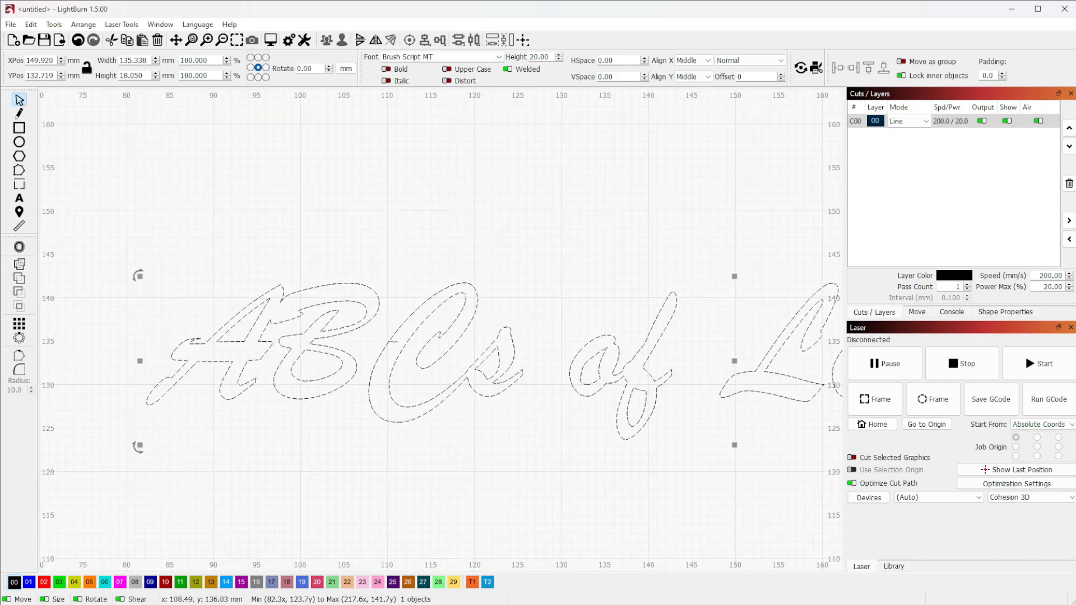
{"action": "scroll", "coordinate": [515, 408], "scroll_direction": "right", "scroll_amount": 10}
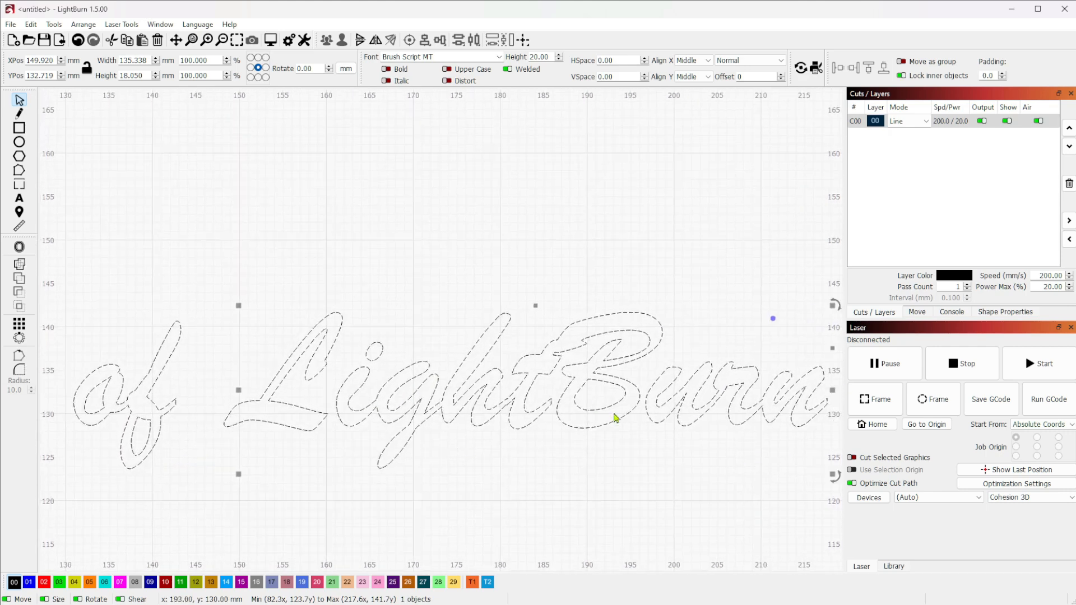
{"action": "left_click", "coordinate": [554, 352]}
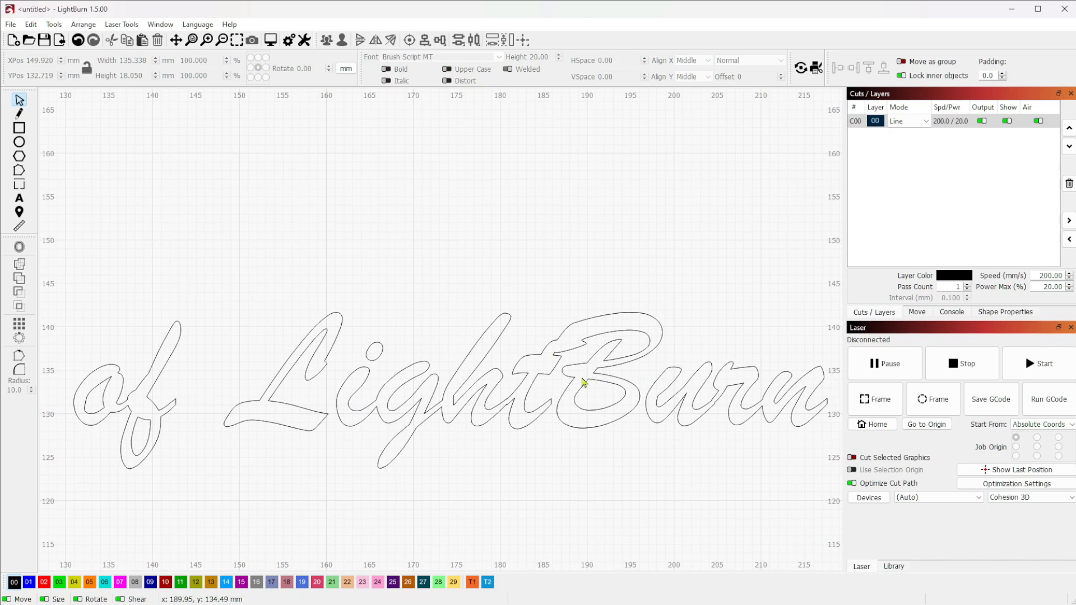
{"action": "left_click", "coordinate": [420, 389]}
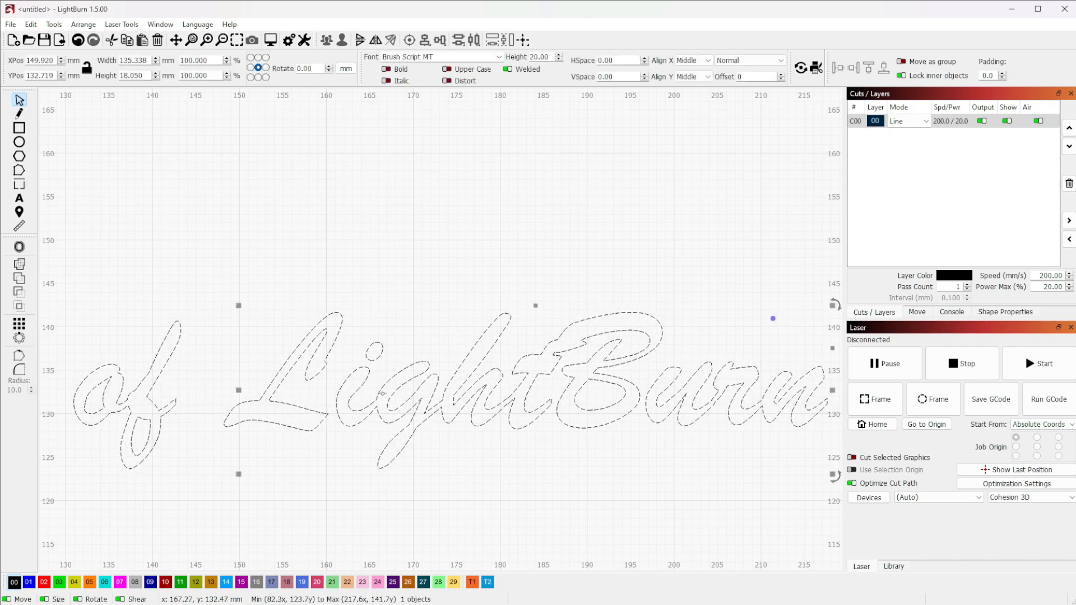
{"action": "left_click", "coordinate": [575, 468]}
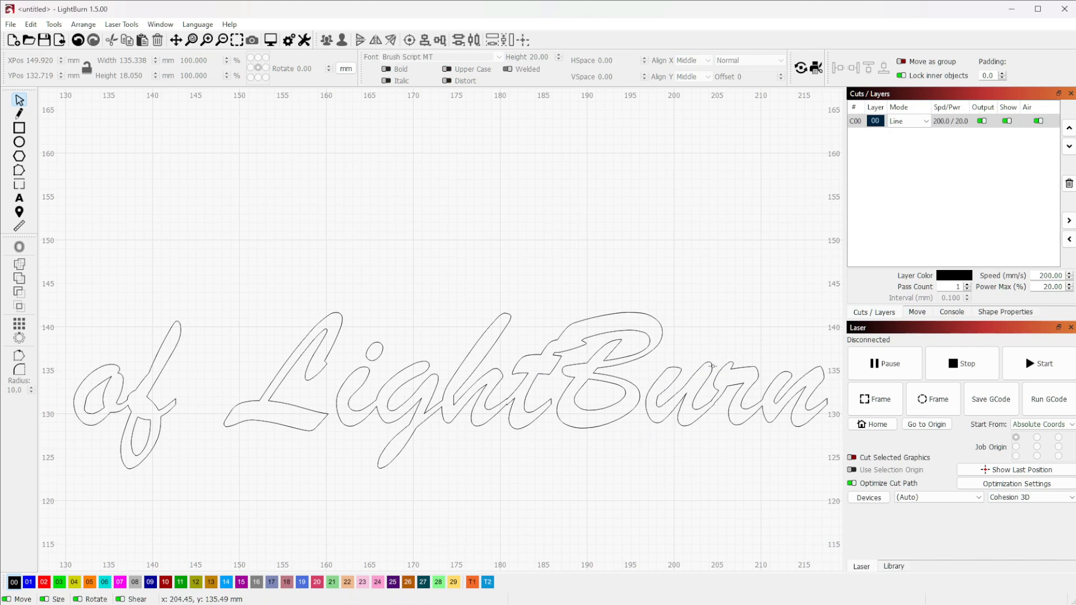
Turn off Welded for the script text and inspect where the individual letter outlines overlap
{"action": "left_click", "coordinate": [345, 382]}
{"action": "left_click", "coordinate": [507, 69]}
{"action": "left_click", "coordinate": [581, 297]}
{"action": "scroll", "coordinate": [570, 350], "scroll_direction": "up", "scroll_amount": 4}
{"action": "scroll", "coordinate": [529, 363], "scroll_direction": "down", "scroll_amount": 3}
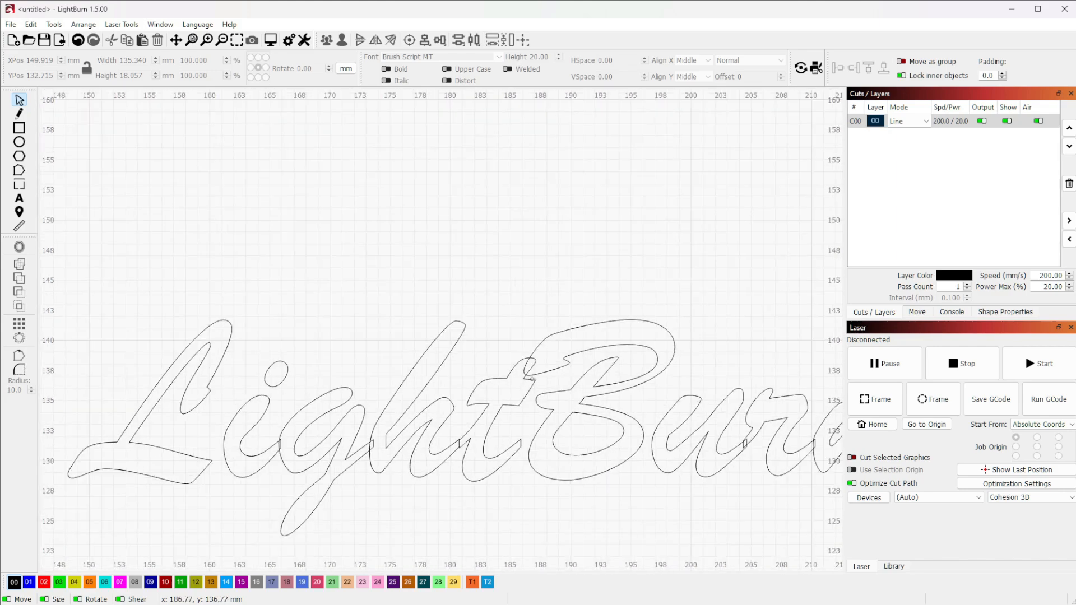
{"action": "scroll", "coordinate": [531, 379], "scroll_direction": "down", "scroll_amount": 3}
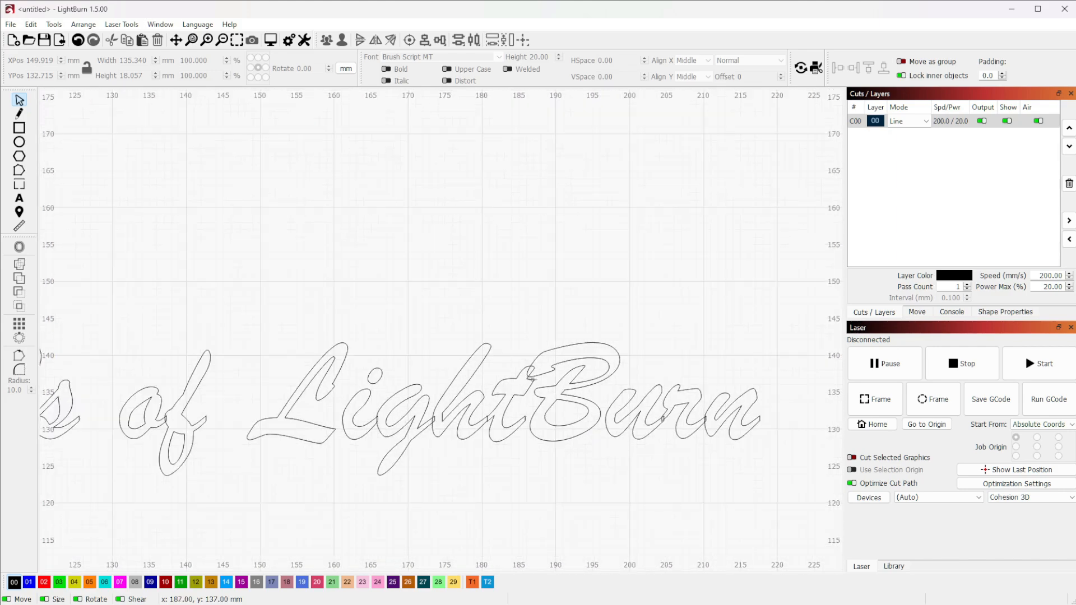
{"action": "scroll", "coordinate": [395, 420], "scroll_direction": "down", "scroll_amount": 2}
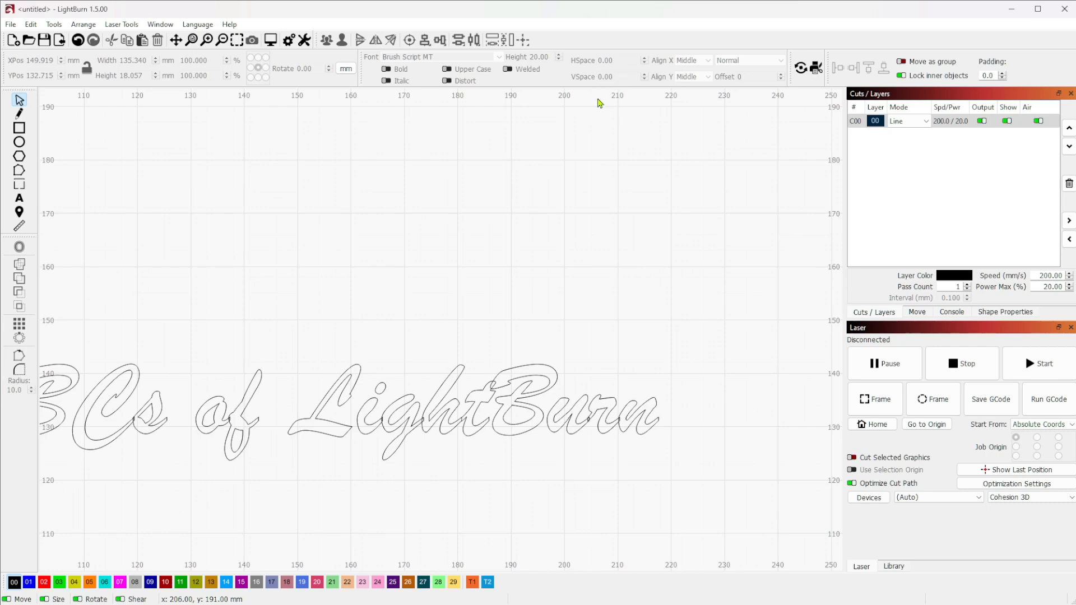
{"action": "left_click_drag", "start_coordinate": [391, 305], "coordinate": [542, 259]}
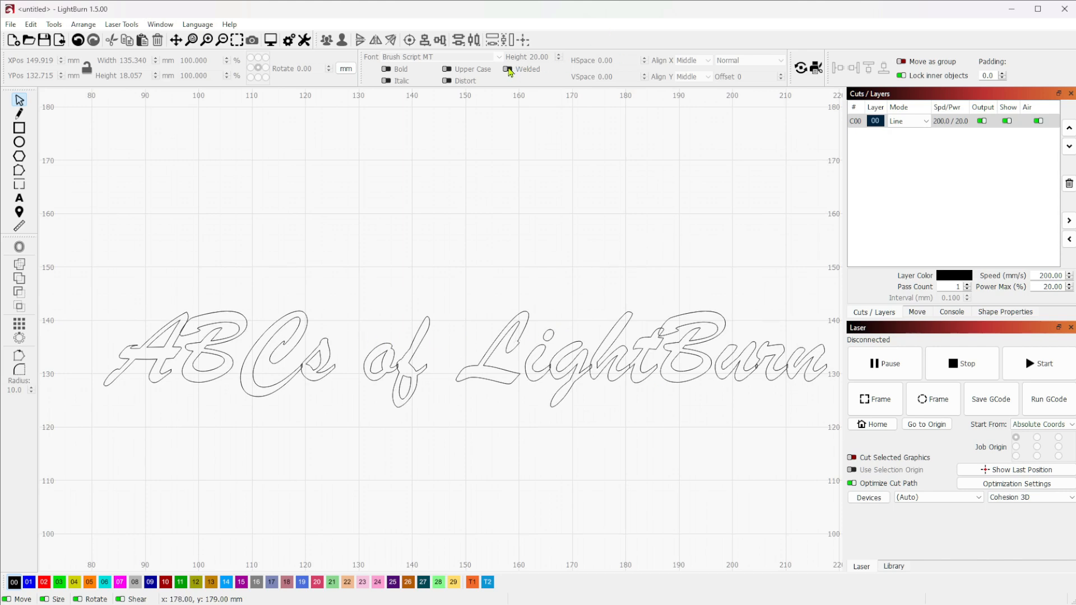
Turn Welded back on for the script text and inspect the merged letter outlines, both selected and deselected
{"action": "left_click", "coordinate": [423, 334]}
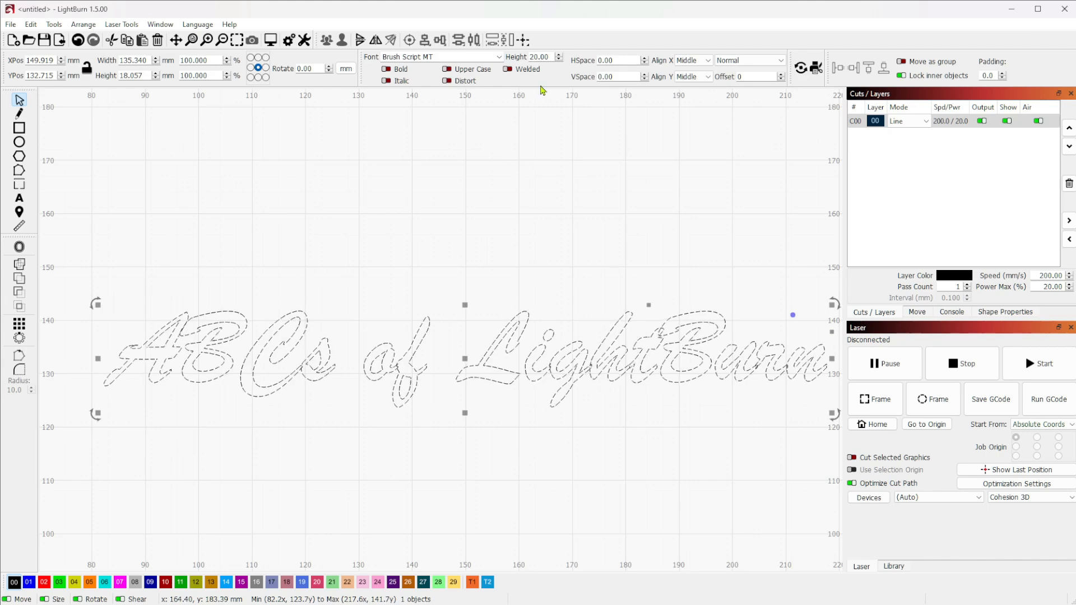
{"action": "left_click", "coordinate": [517, 70]}
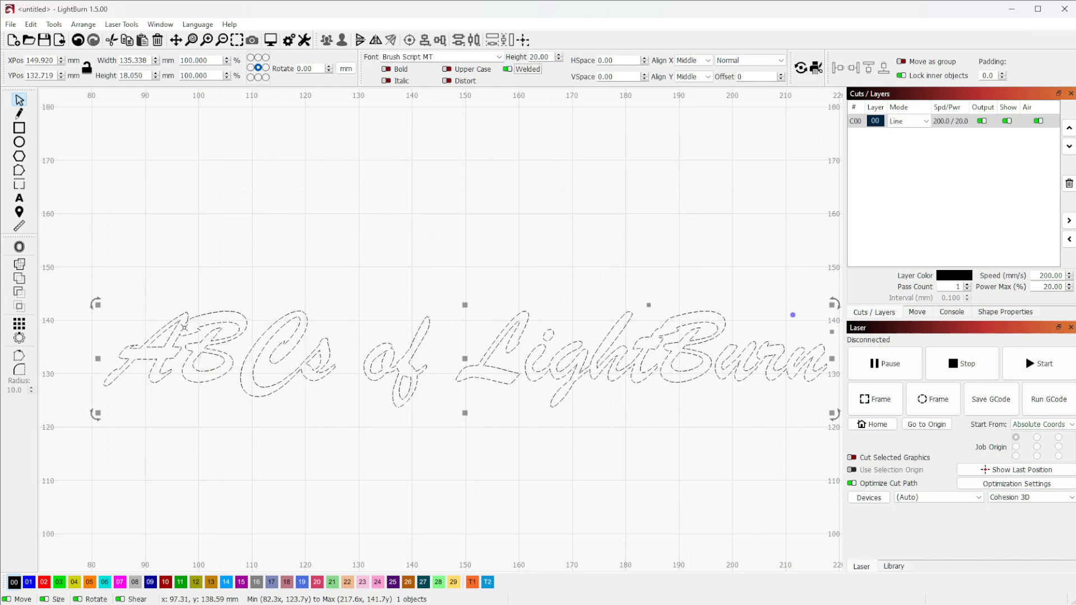
{"action": "scroll", "coordinate": [185, 328], "scroll_direction": "up", "scroll_amount": 5}
{"action": "scroll", "coordinate": [185, 327], "scroll_direction": "down", "scroll_amount": 6}
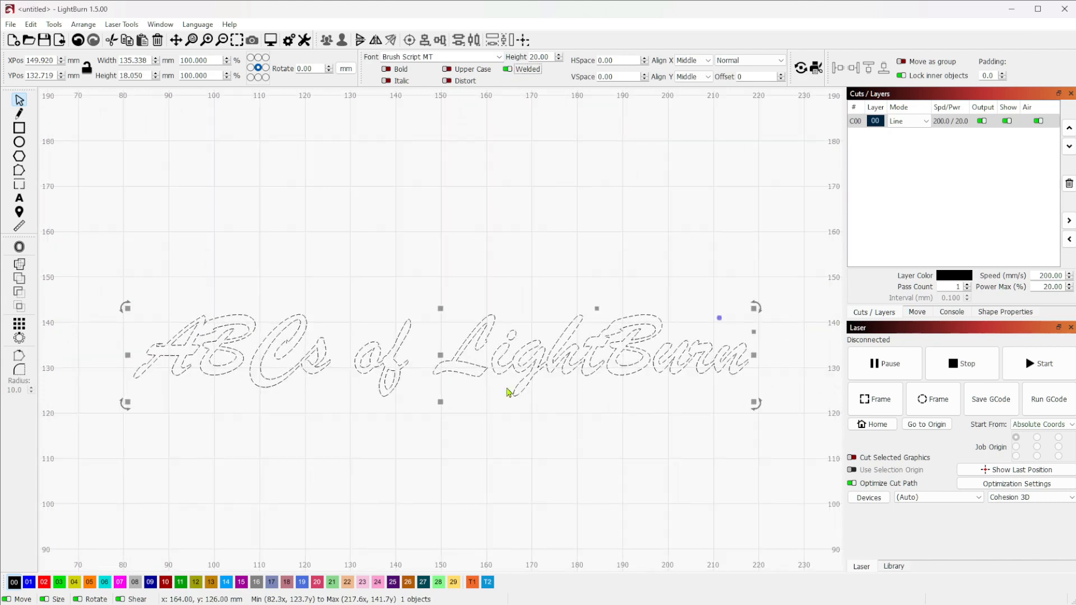
{"action": "left_click", "coordinate": [344, 392]}
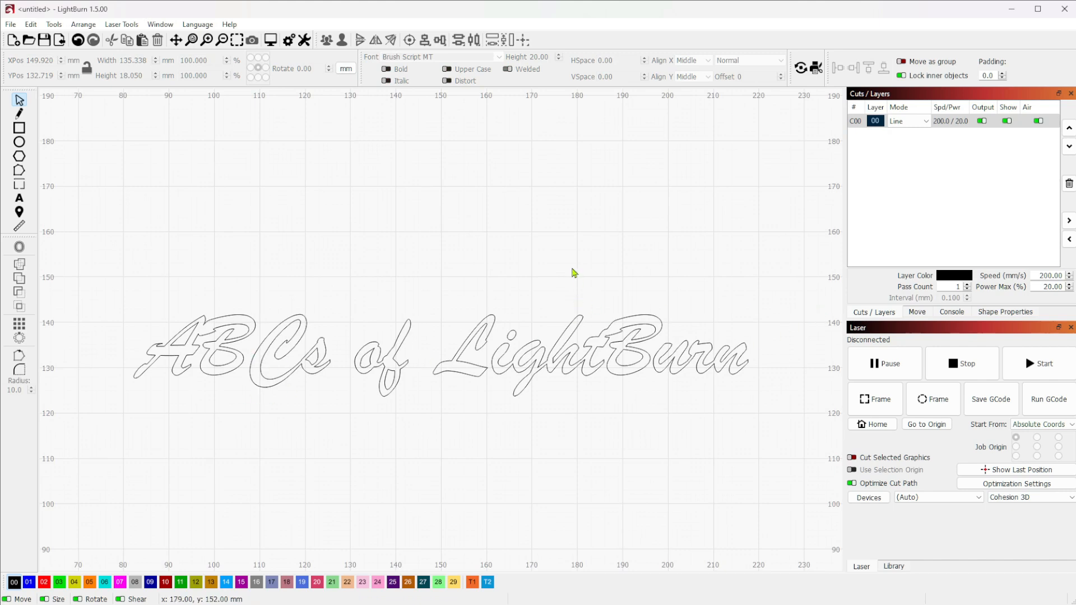
Change the font of the "ABCs of LightBurn" text to Arial
{"action": "left_click", "coordinate": [485, 338]}
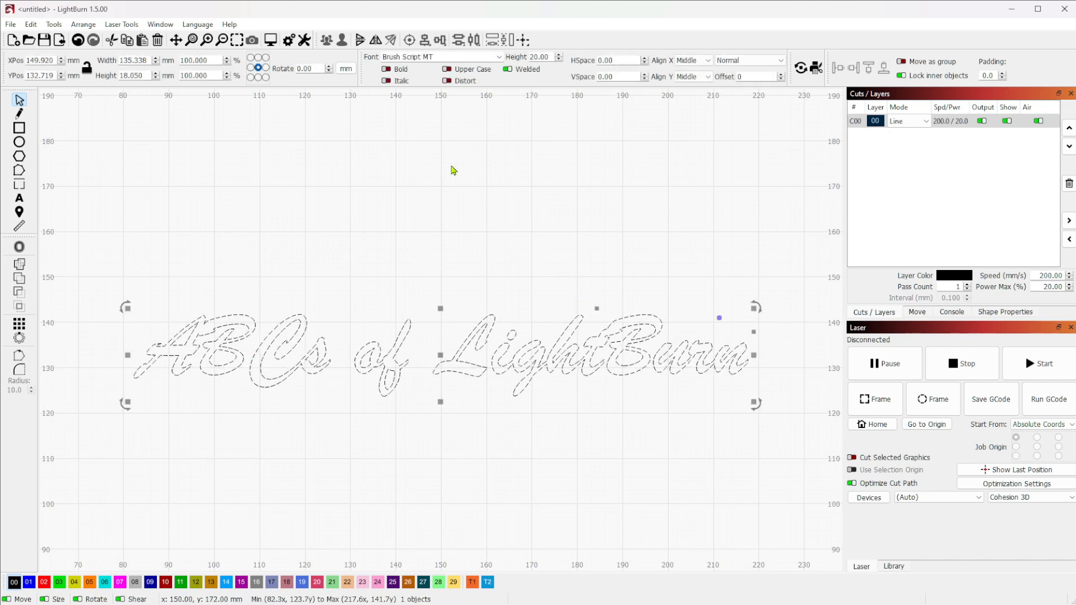
{"action": "left_click", "coordinate": [499, 57]}
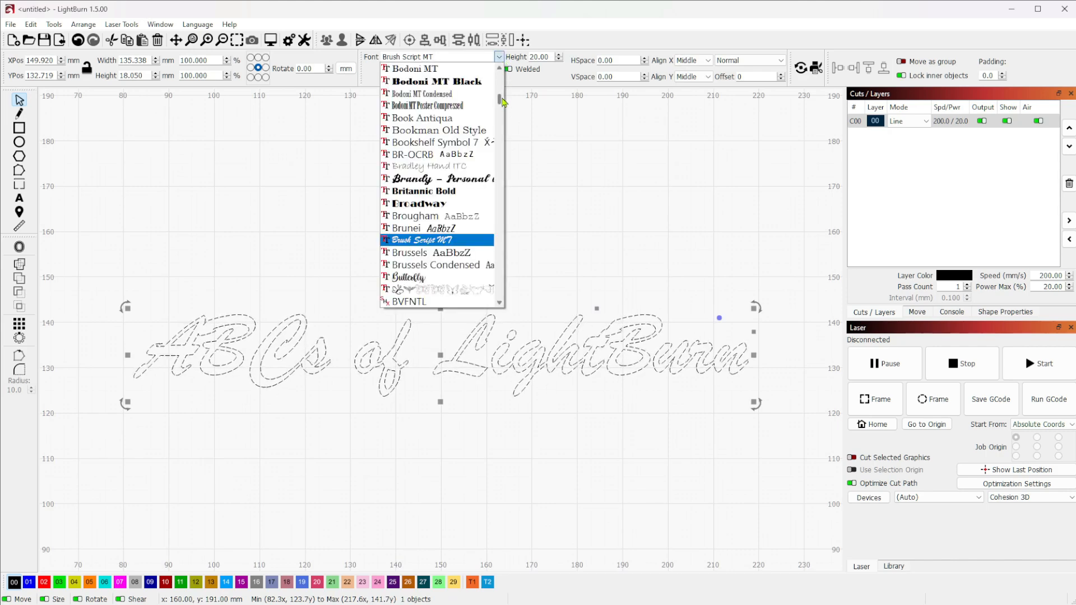
{"action": "scroll", "coordinate": [508, 71], "scroll_direction": "up", "scroll_amount": 15}
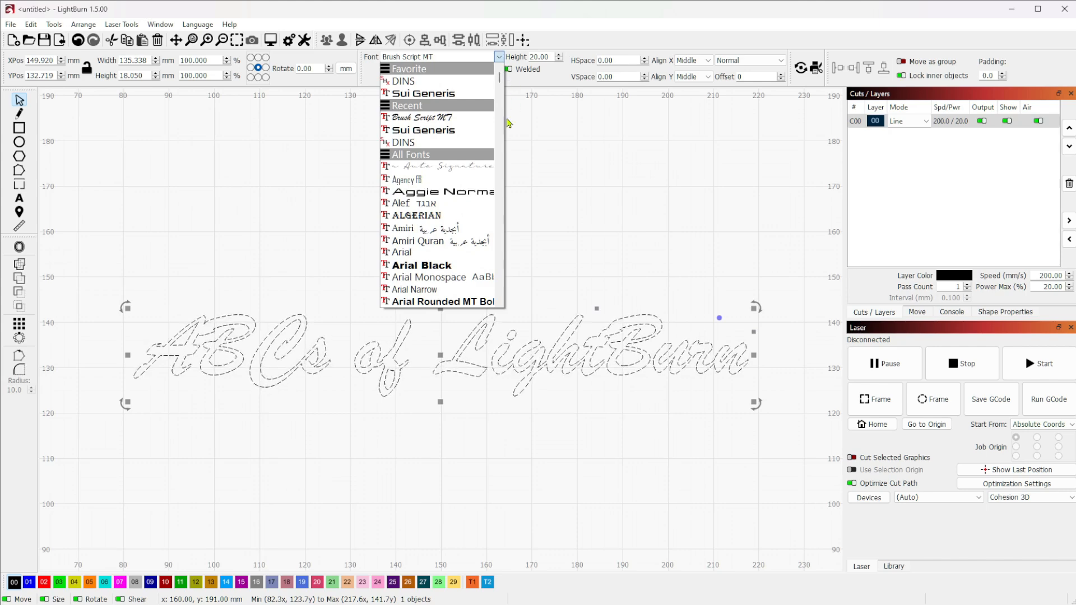
{"action": "left_click", "coordinate": [449, 252]}
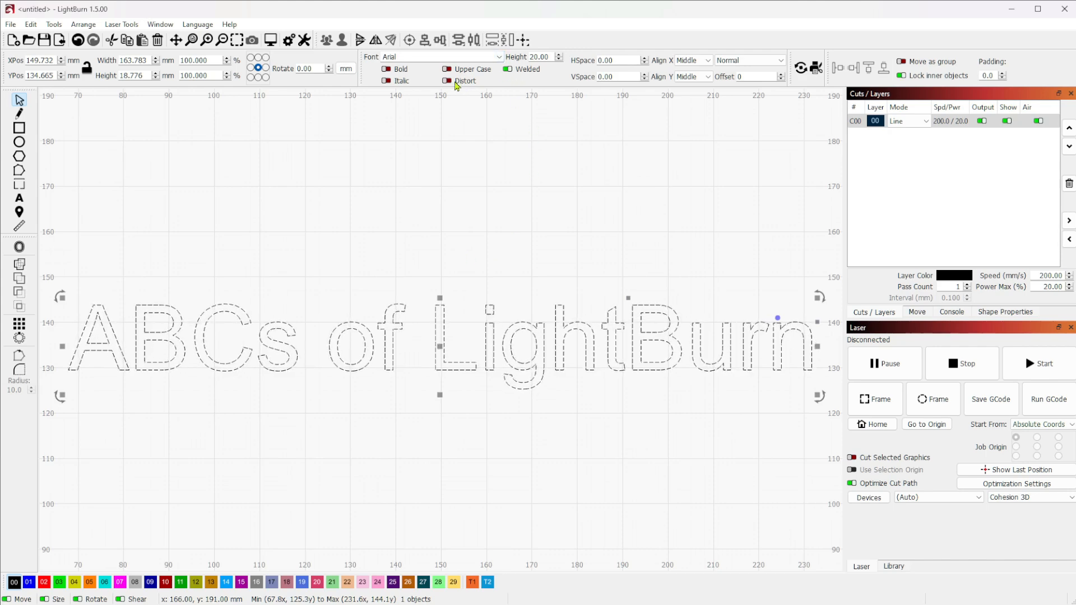
Bend the Arial text upward at both ends, varying the curvature and finishing with a nearly closed ring about 53 mm across
{"action": "scroll", "coordinate": [625, 254], "scroll_direction": "down", "scroll_amount": 3}
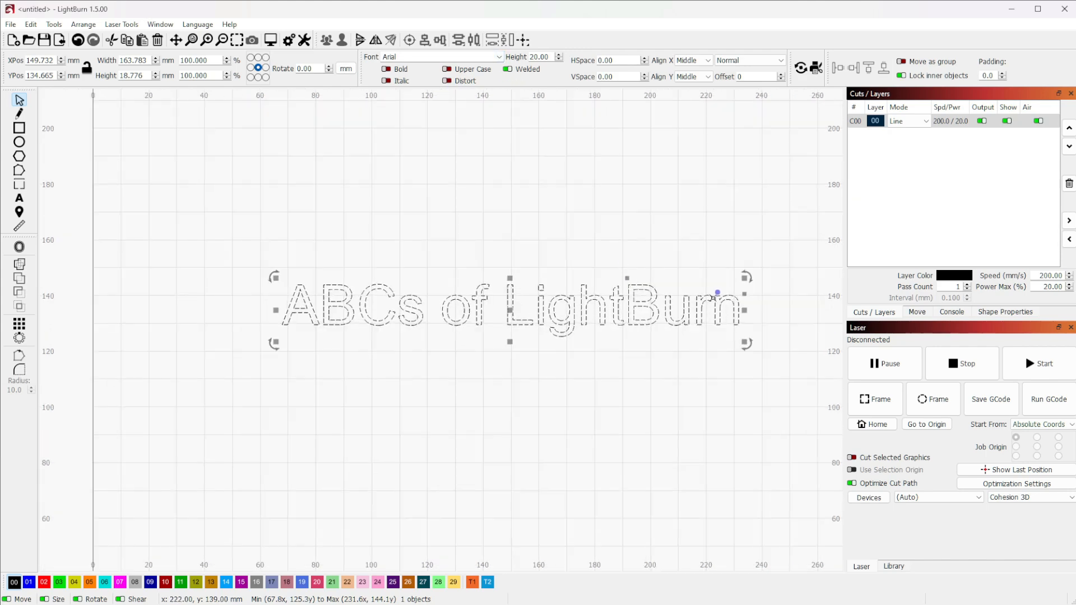
{"action": "left_click_drag", "start_coordinate": [717, 293], "coordinate": [512, 209]}
{"action": "scroll", "coordinate": [513, 209], "scroll_direction": "up", "scroll_amount": 4}
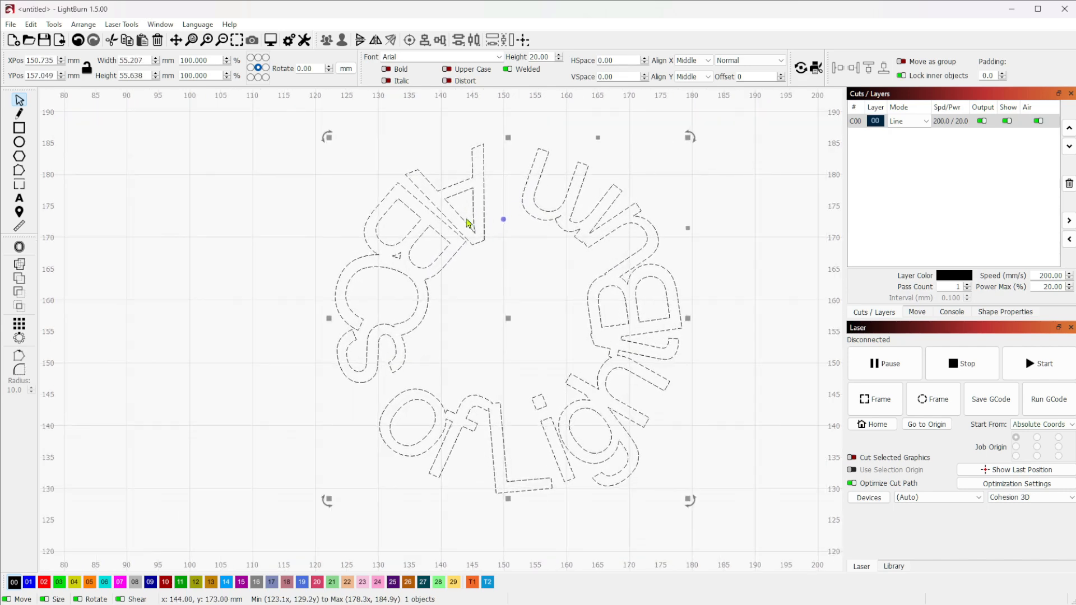
{"action": "left_click_drag", "start_coordinate": [504, 220], "coordinate": [603, 206]}
{"action": "scroll", "coordinate": [595, 440], "scroll_direction": "down", "scroll_amount": 4}
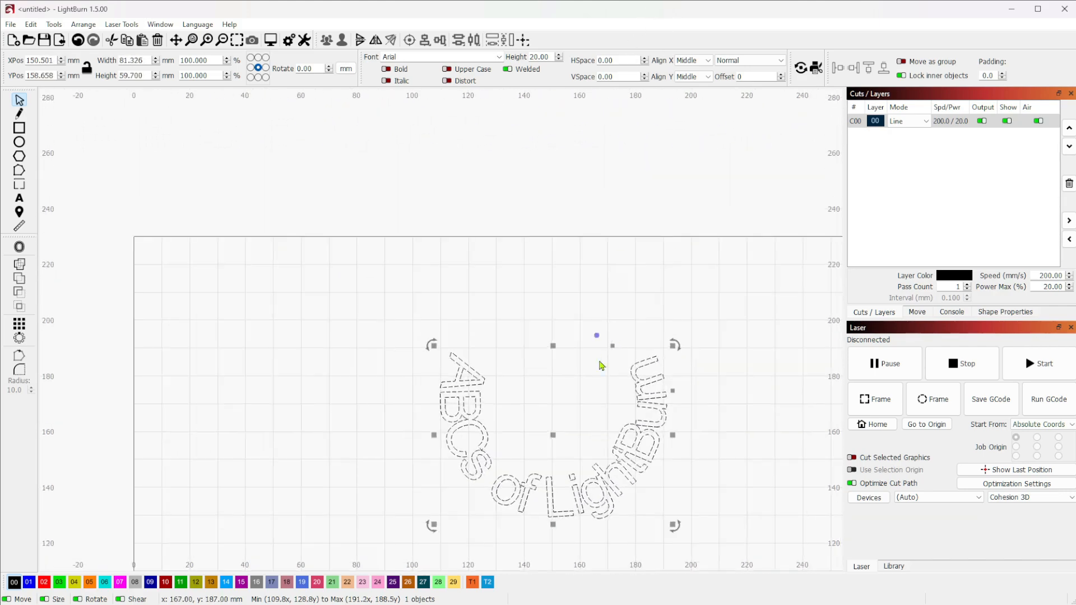
{"action": "left_click_drag", "start_coordinate": [593, 185], "coordinate": [607, 133]}
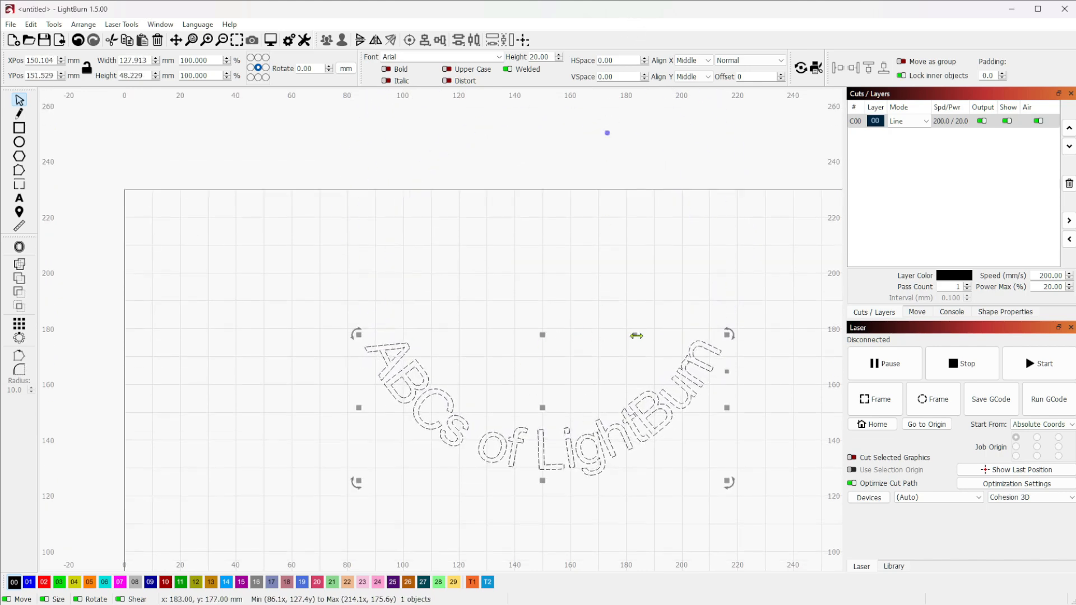
{"action": "left_click_drag", "start_coordinate": [607, 132], "coordinate": [562, 365]}
{"action": "scroll", "coordinate": [555, 389], "scroll_direction": "up", "scroll_amount": 3}
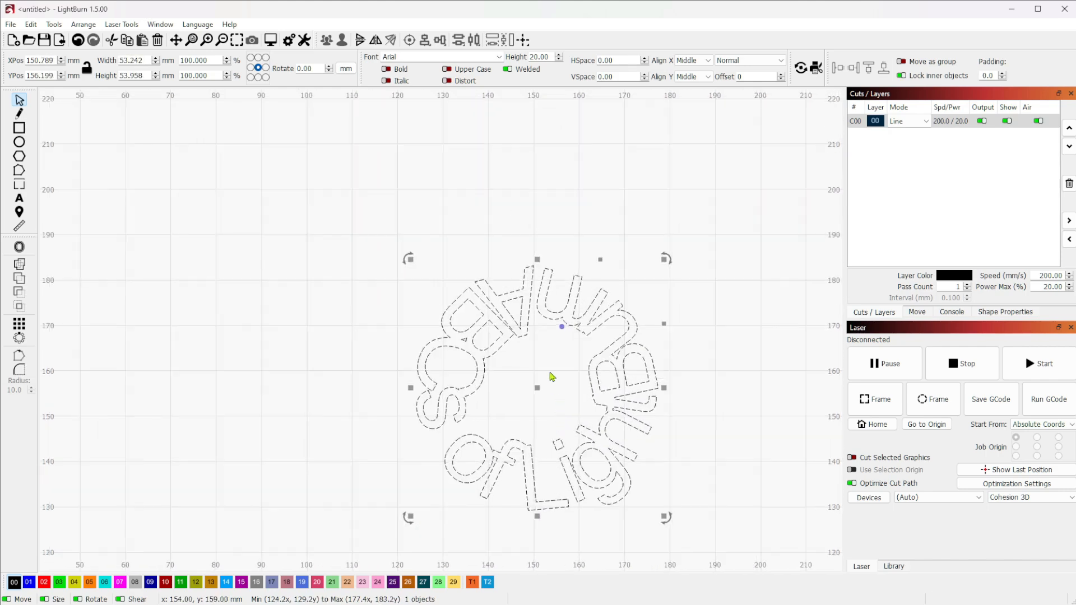
Compare the curved text with Distort on and off, widen the ring to about 55 mm, and leave Distort on
{"action": "left_click", "coordinate": [447, 80]}
{"action": "scroll", "coordinate": [583, 490], "scroll_direction": "up", "scroll_amount": 3}
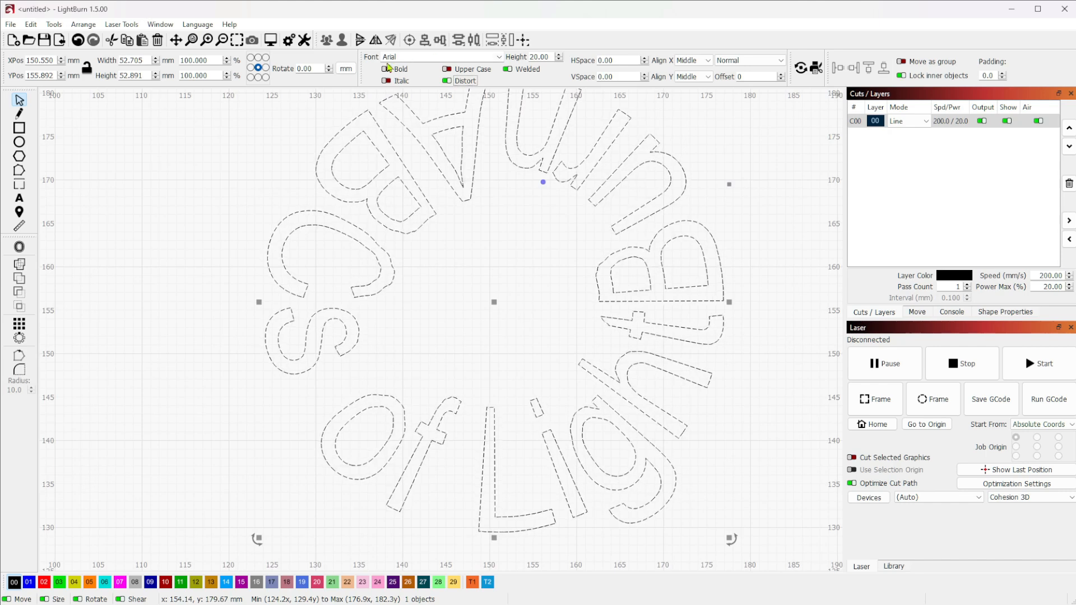
{"action": "left_click", "coordinate": [447, 82]}
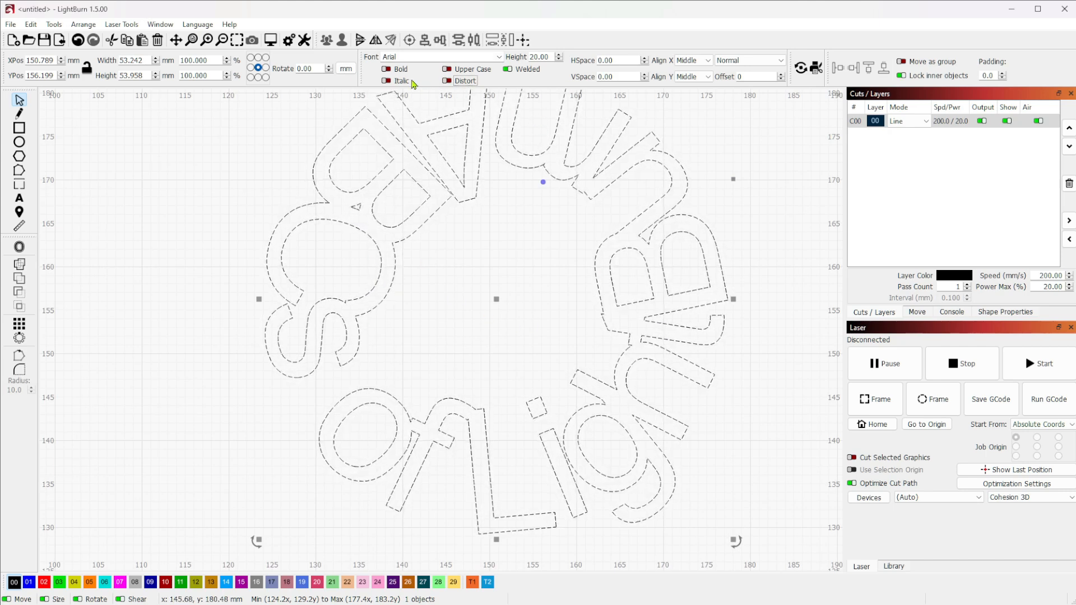
{"action": "mouse_move", "coordinate": [543, 182]}
{"action": "left_mouse_down"}
{"action": "mouse_move", "coordinate": [549, 152]}
{"action": "mouse_move", "coordinate": [550, 167]}
{"action": "left_mouse_up"}
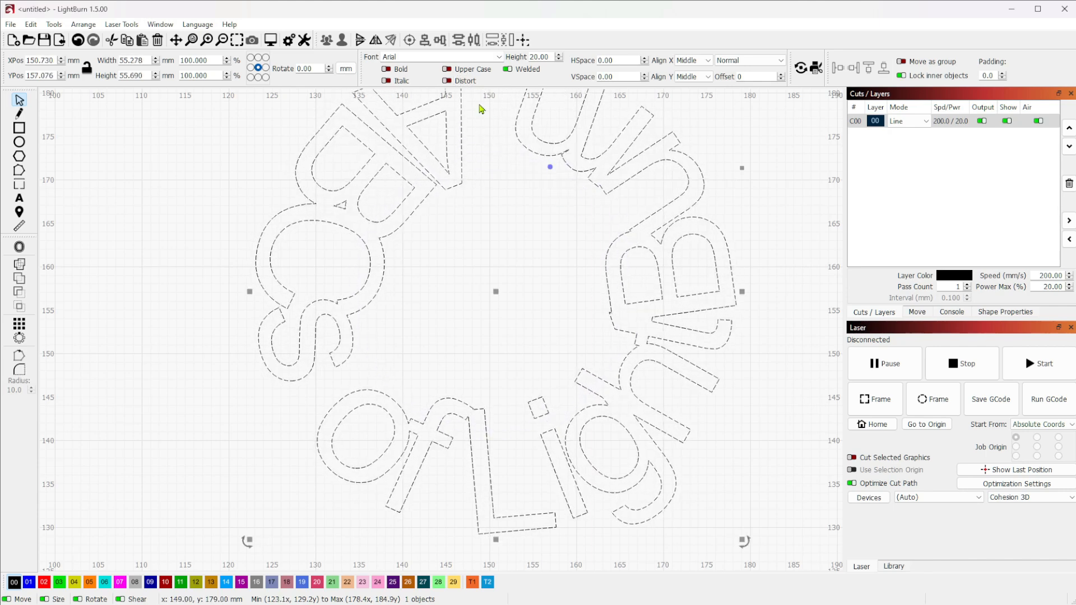
{"action": "left_click", "coordinate": [447, 81]}
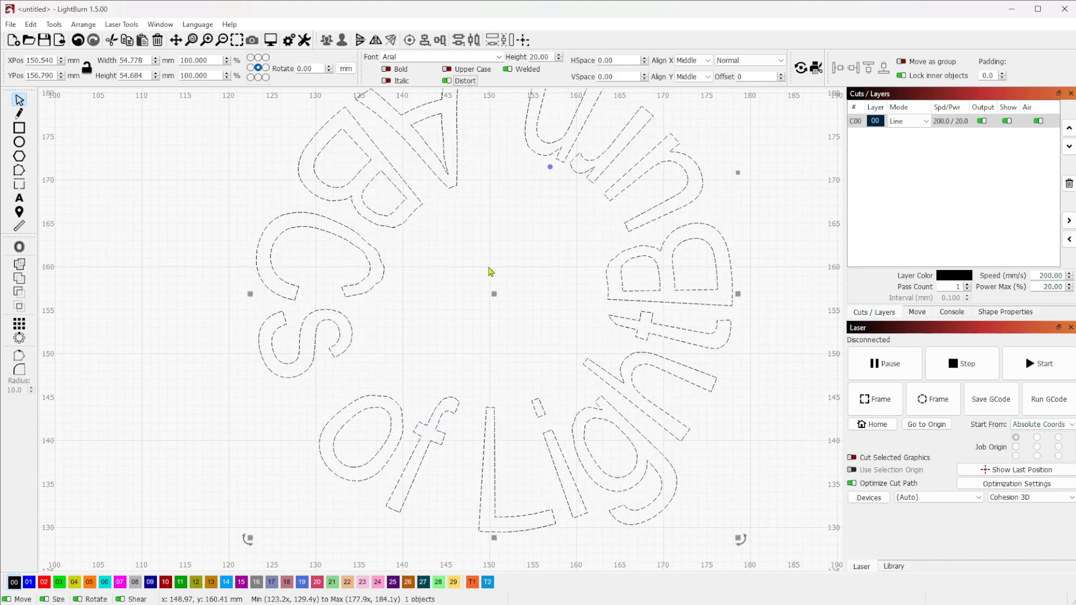
Widen the distorted ring slightly, then reverse its bend so the text arches upward in a ring about 84 mm wide
{"action": "left_click_drag", "start_coordinate": [550, 277], "coordinate": [557, 311]}
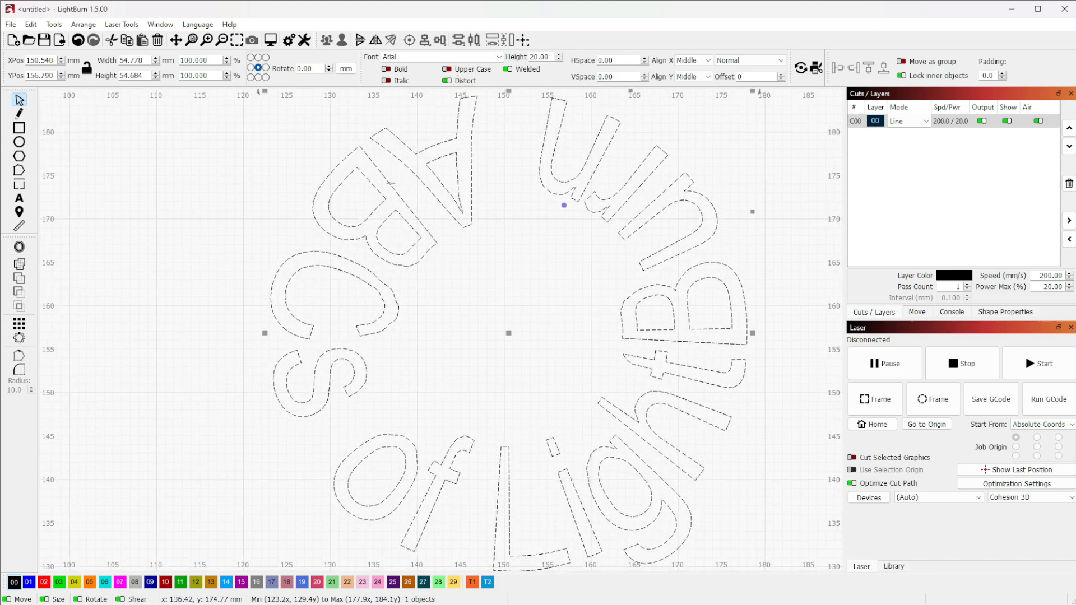
{"action": "left_click", "coordinate": [508, 336]}
{"action": "scroll", "coordinate": [451, 286], "scroll_direction": "down", "scroll_amount": 2}
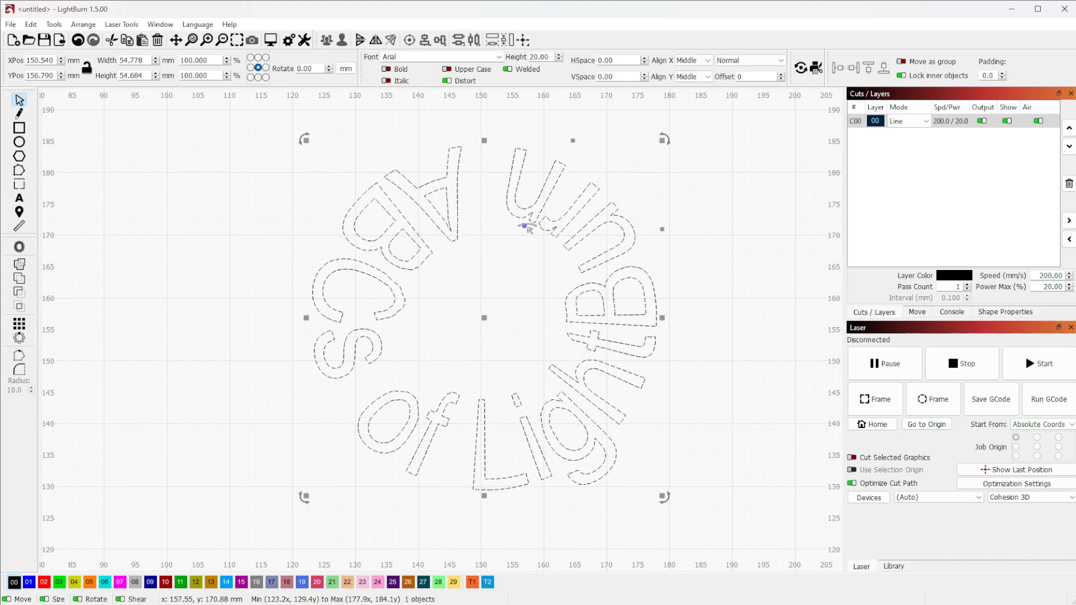
{"action": "left_click_drag", "start_coordinate": [525, 227], "coordinate": [526, 217]}
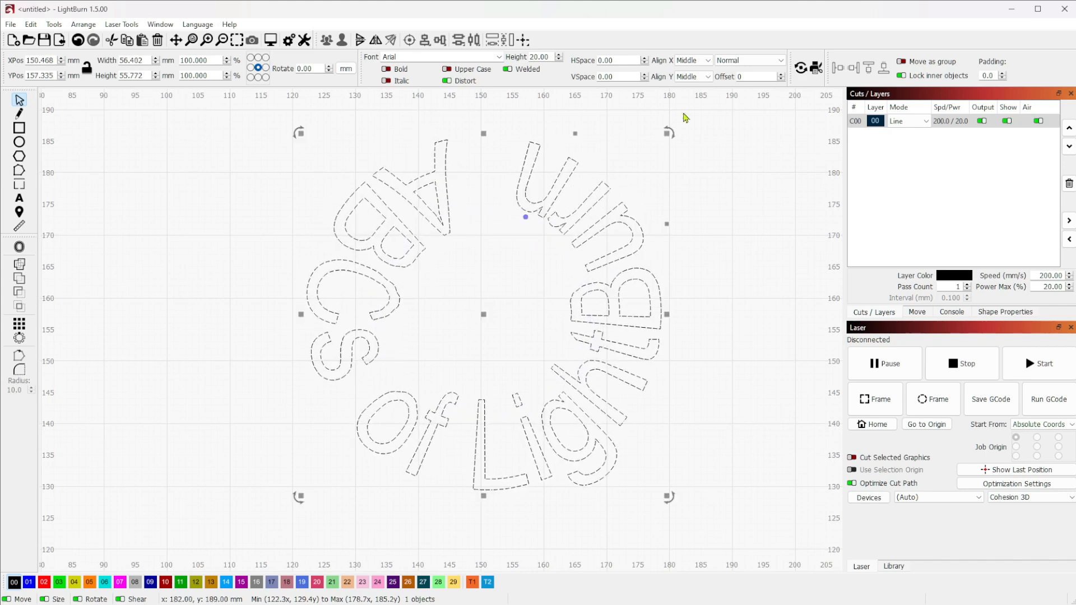
{"action": "left_click_drag", "start_coordinate": [525, 217], "coordinate": [724, 570]}
{"action": "left_click_drag", "start_coordinate": [696, 517], "coordinate": [690, 106]}
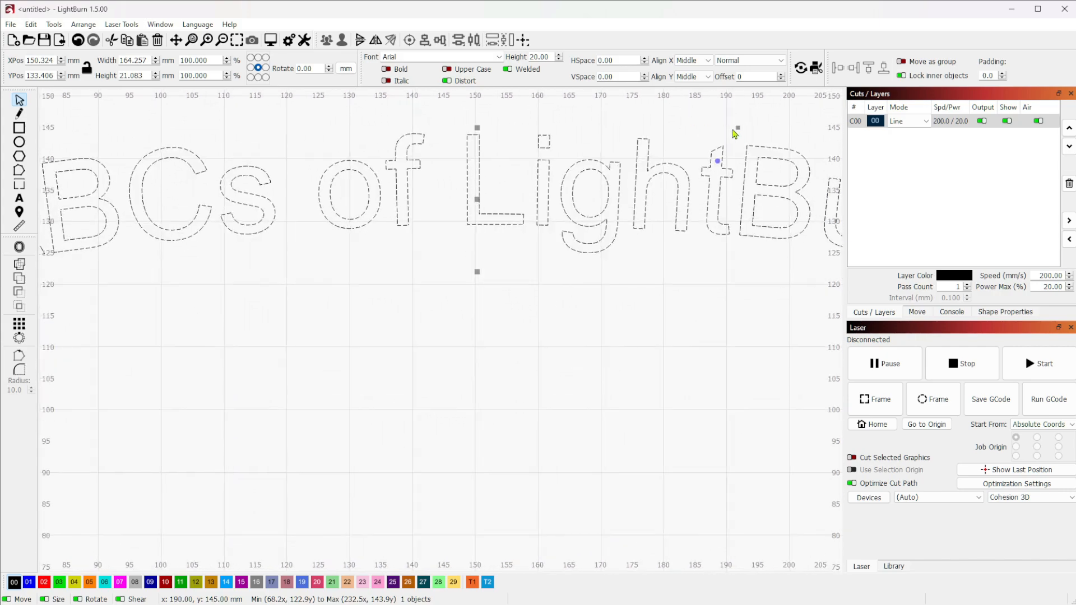
{"action": "left_click_drag", "start_coordinate": [718, 162], "coordinate": [680, 273]}
{"action": "left_click_drag", "start_coordinate": [514, 371], "coordinate": [477, 392]}
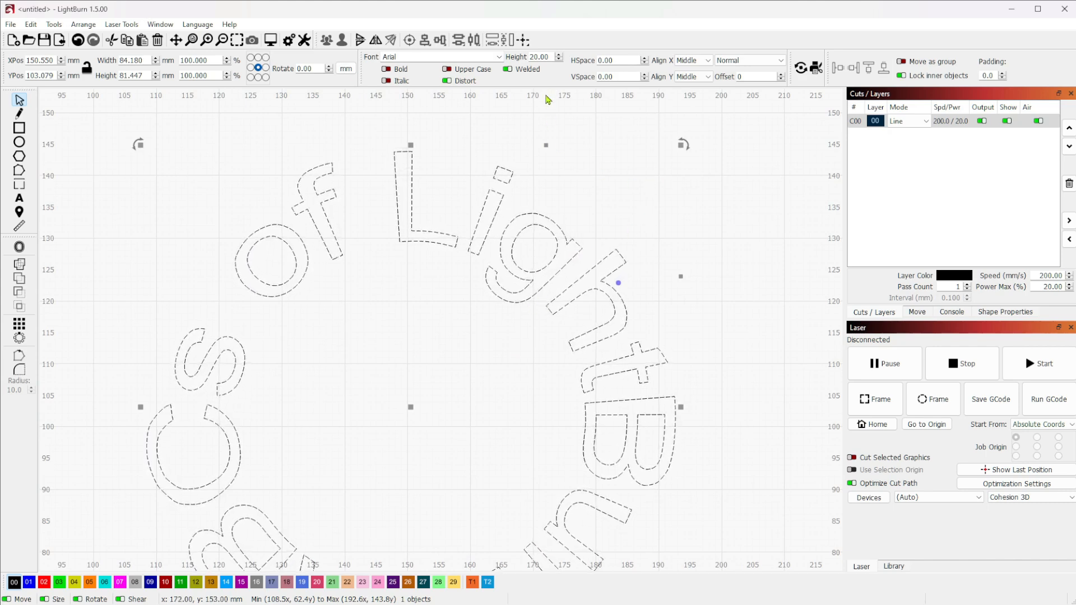
Toggle Distort on the arched text to compare the letter shapes, leave it off, and deselect the text
{"action": "left_click", "coordinate": [447, 81]}
{"action": "left_click", "coordinate": [448, 81]}
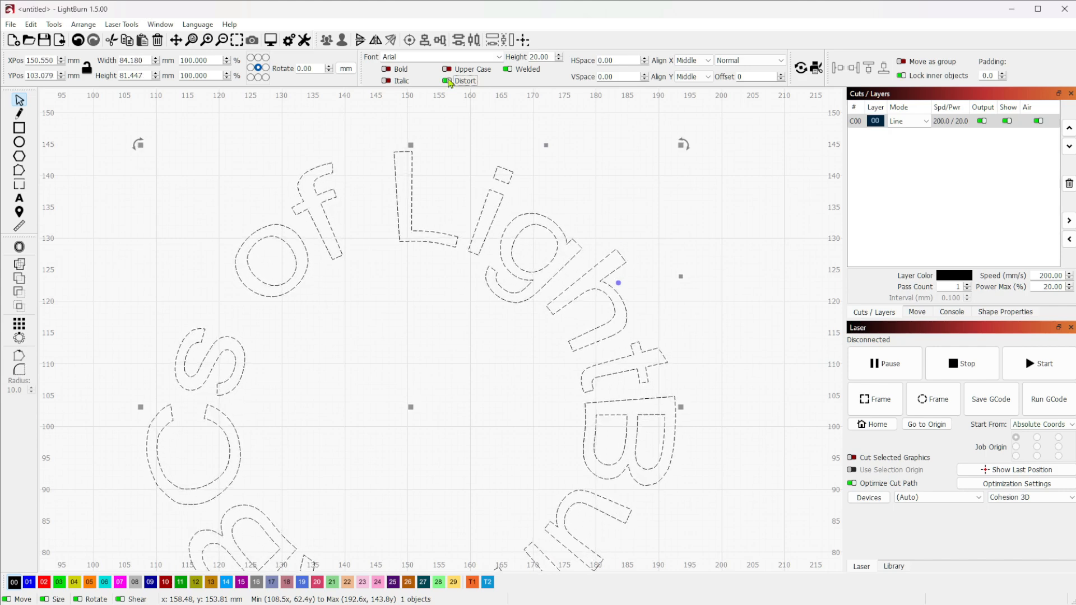
{"action": "left_click", "coordinate": [448, 82]}
{"action": "scroll", "coordinate": [459, 328], "scroll_direction": "down", "scroll_amount": 2}
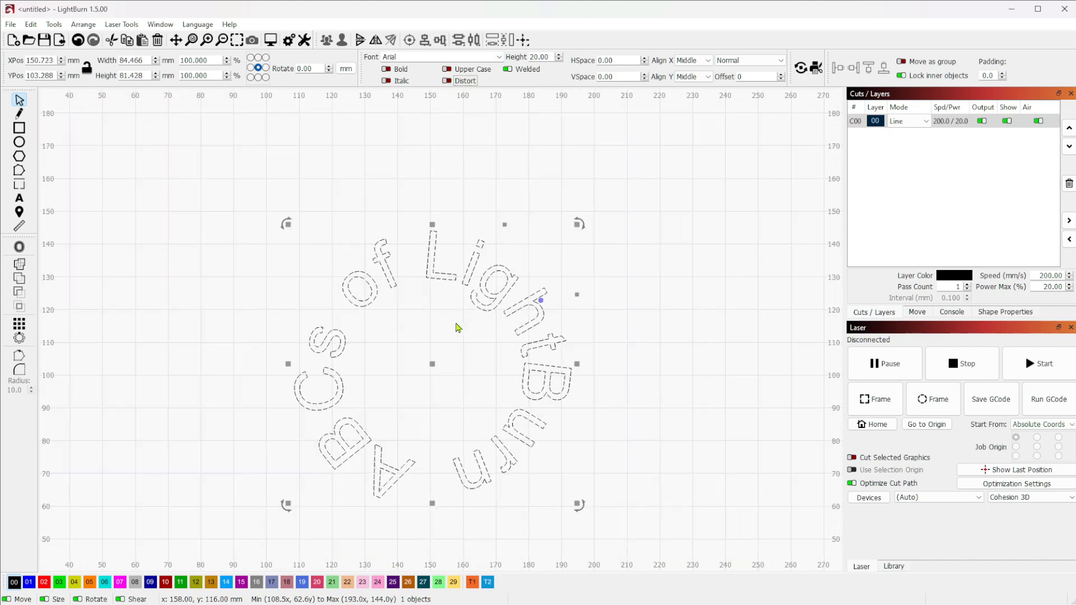
{"action": "scroll", "coordinate": [463, 389], "scroll_direction": "down", "scroll_amount": 1}
{"action": "left_click", "coordinate": [687, 341]}
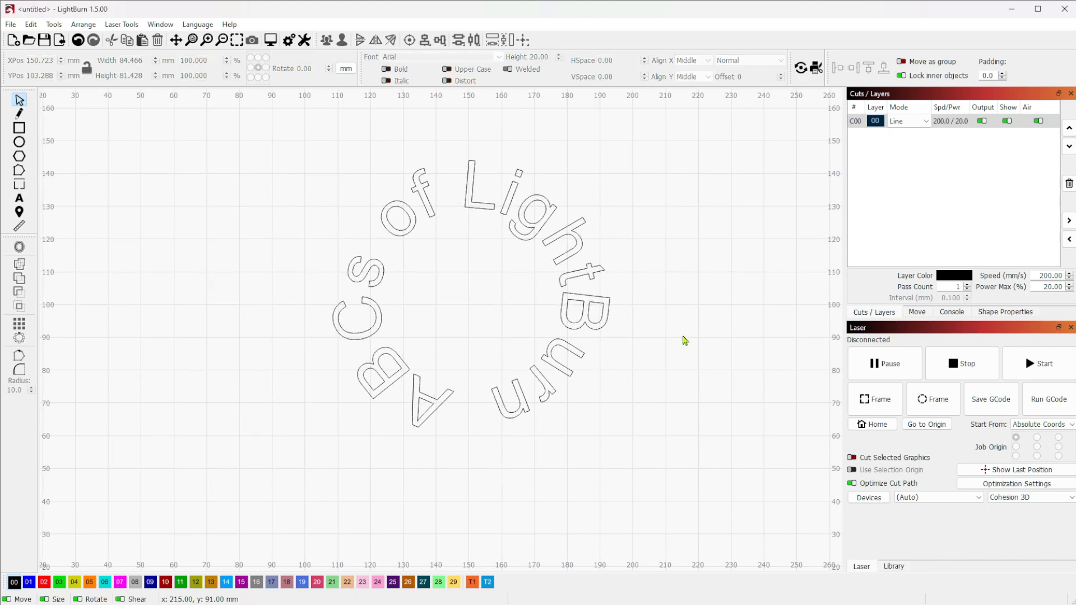
{"action": "scroll", "coordinate": [686, 342], "scroll_direction": "up", "scroll_amount": 1}
{"action": "left_click_drag", "start_coordinate": [685, 338], "coordinate": [684, 368]}
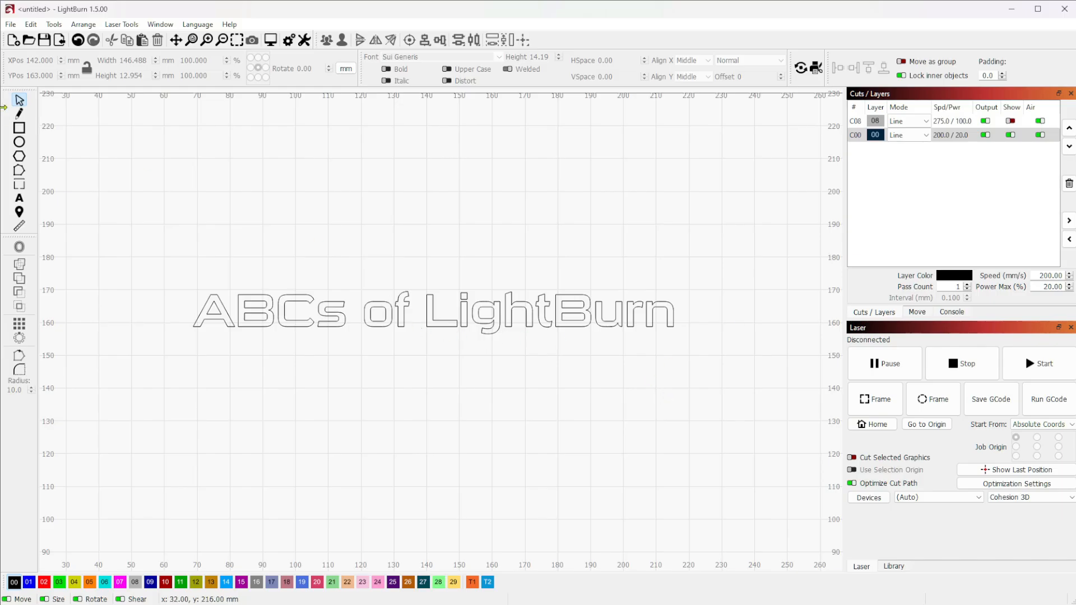
Select the straight Sui Generis text, shift it to about X 137 mm, and stretch its height to about 24.5 mm
{"action": "left_click", "coordinate": [479, 315]}
{"action": "left_click", "coordinate": [479, 315]}
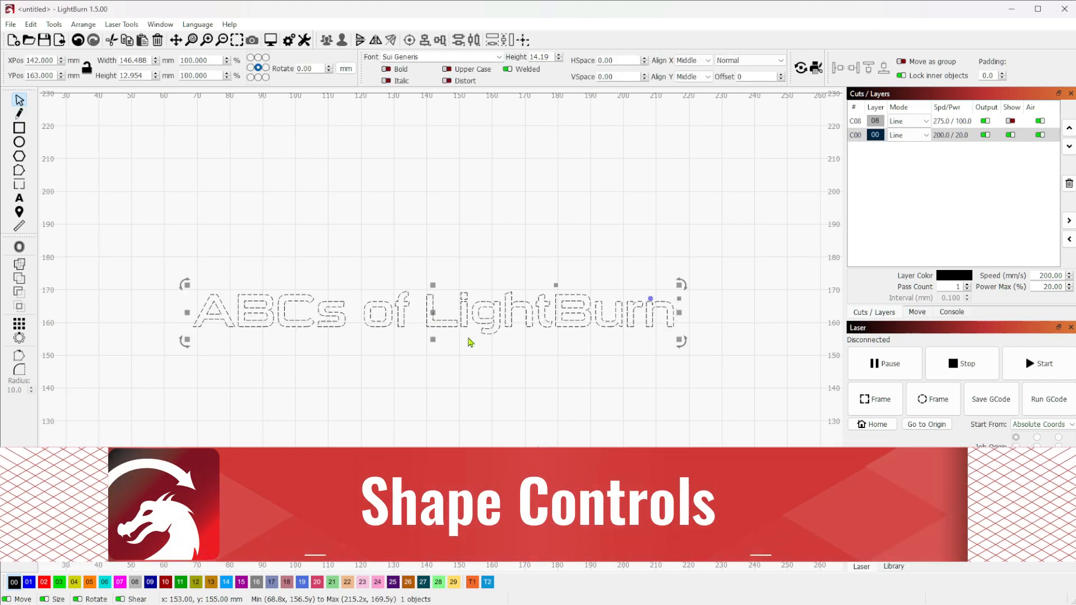
{"action": "mouse_move", "coordinate": [432, 310]}
{"action": "left_mouse_down"}
{"action": "mouse_move", "coordinate": [421, 264]}
{"action": "mouse_move", "coordinate": [440, 303]}
{"action": "left_mouse_up"}
{"action": "left_click_drag", "start_coordinate": [417, 335], "coordinate": [433, 301]}
{"action": "left_click", "coordinate": [451, 317]}
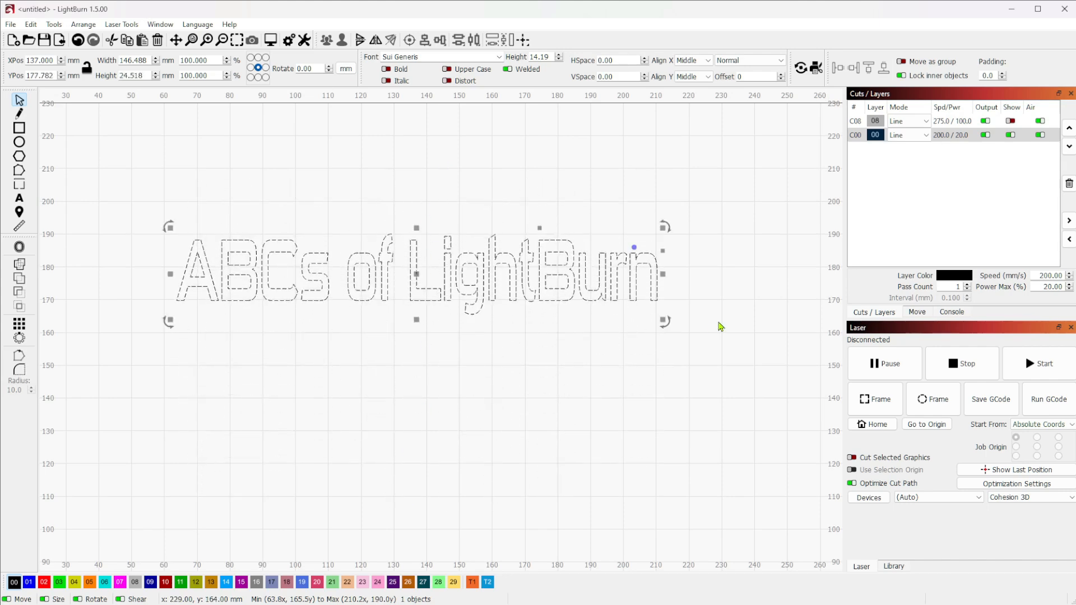
Stretch the text to about 169 mm wide and reduce its height to about 20 mm, after trying a narrower width
{"action": "left_click_drag", "start_coordinate": [691, 275], "coordinate": [609, 300]}
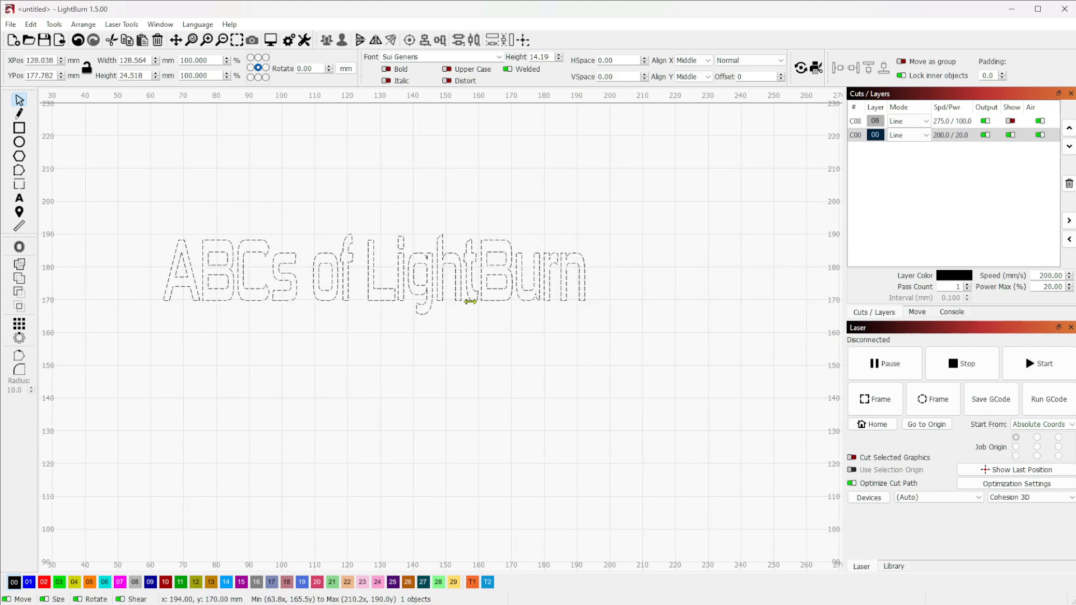
{"action": "left_click_drag", "start_coordinate": [306, 296], "coordinate": [368, 299]}
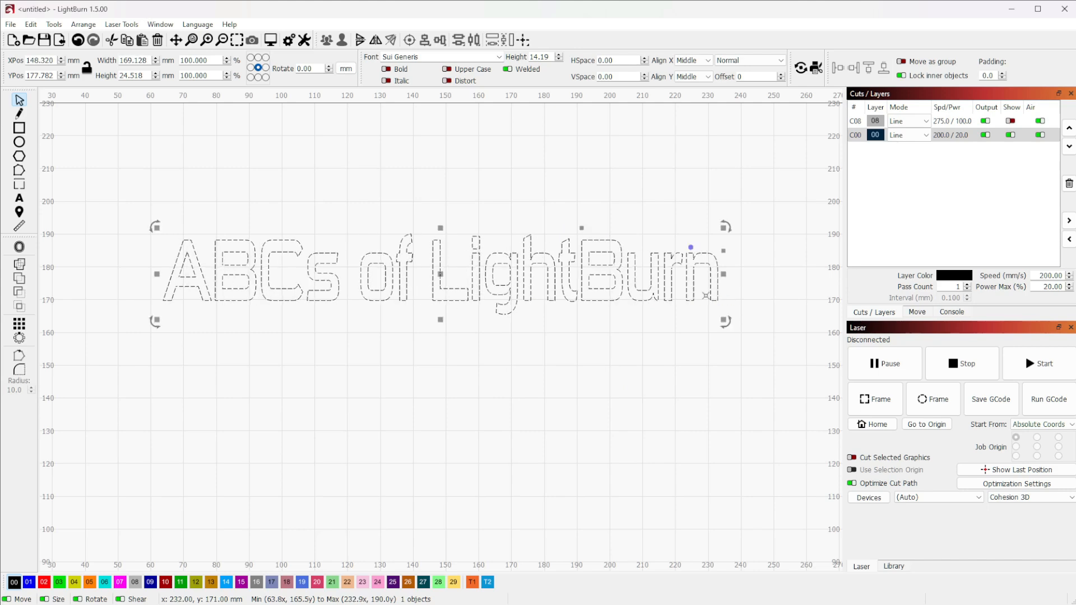
{"action": "left_click_drag", "start_coordinate": [437, 244], "coordinate": [437, 246]}
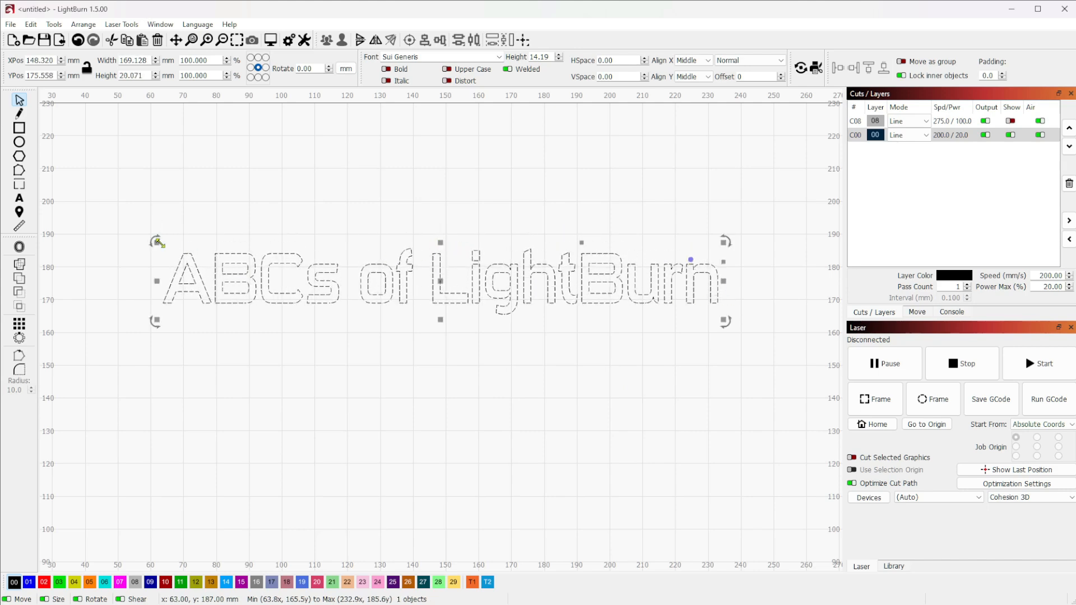
Try scaling the text proportionally to about 148 mm wide from its upper-left corner, and try rotating it
{"action": "left_click_drag", "start_coordinate": [160, 243], "coordinate": [187, 250]}
{"action": "left_click_drag", "start_coordinate": [273, 282], "coordinate": [447, 330]}
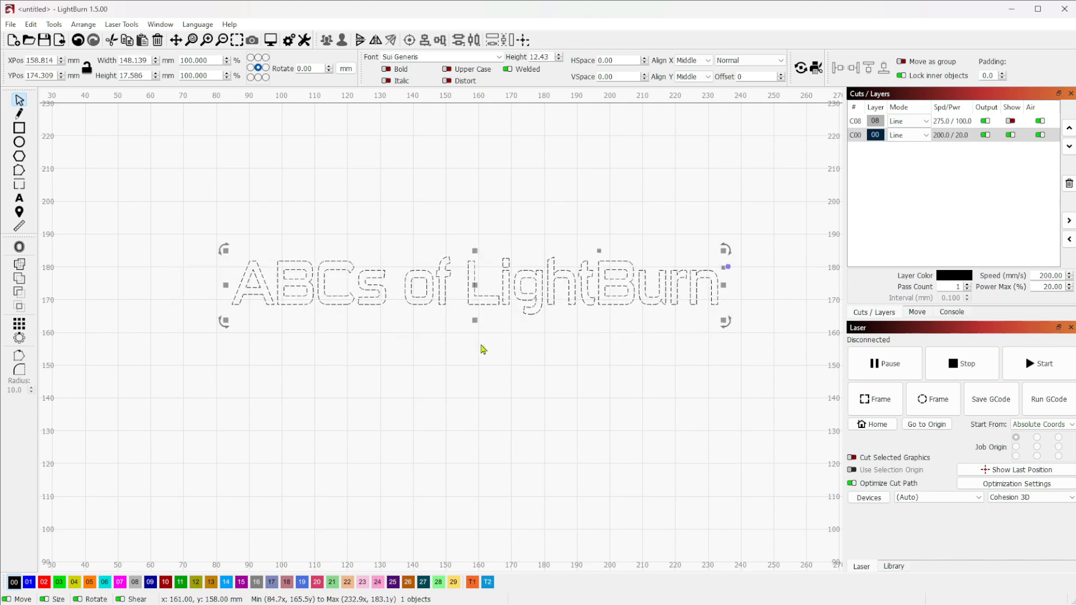
{"action": "left_click_drag", "start_coordinate": [727, 324], "coordinate": [664, 315]}
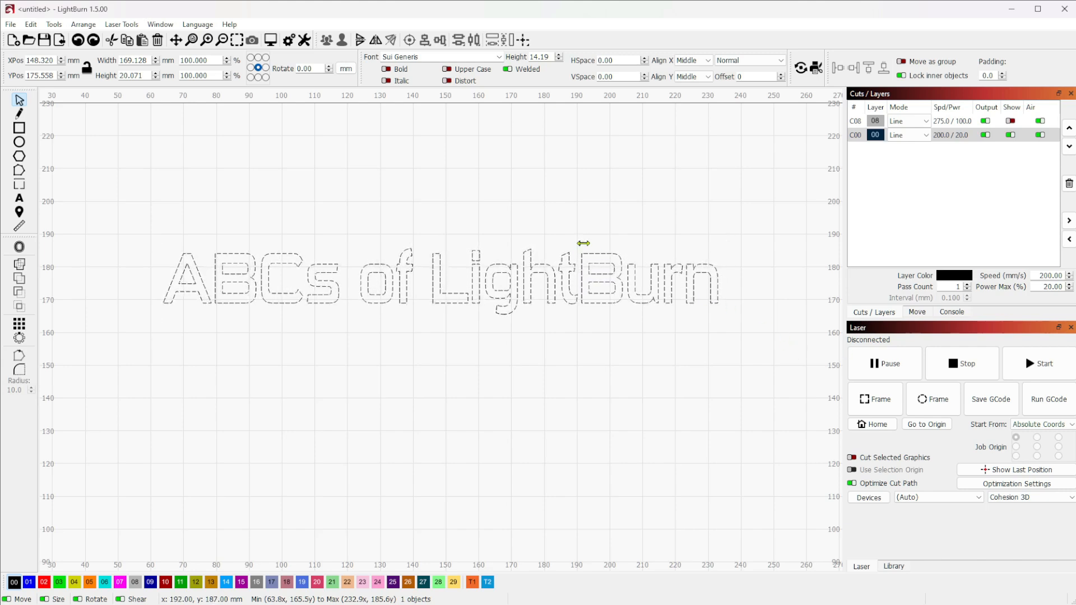
Try slanting the text horizontally in both directions with the shear handle, and return it upright
{"action": "left_click_drag", "start_coordinate": [497, 248], "coordinate": [617, 250]}
{"action": "left_click_drag", "start_coordinate": [466, 370], "coordinate": [540, 370]}
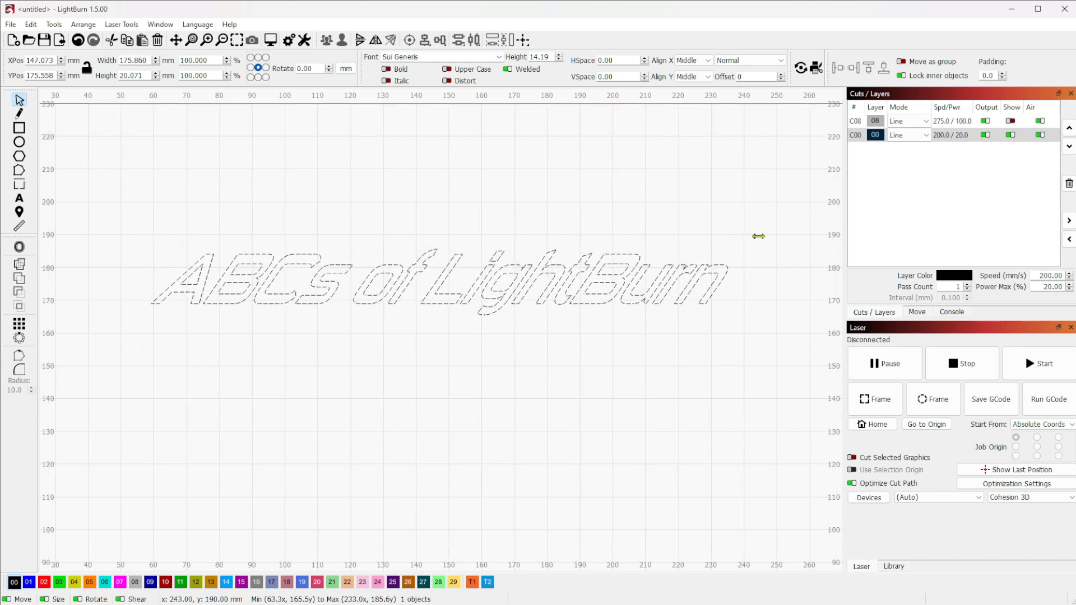
{"action": "left_click_drag", "start_coordinate": [782, 238], "coordinate": [603, 244]}
{"action": "left_click_drag", "start_coordinate": [280, 254], "coordinate": [602, 261]}
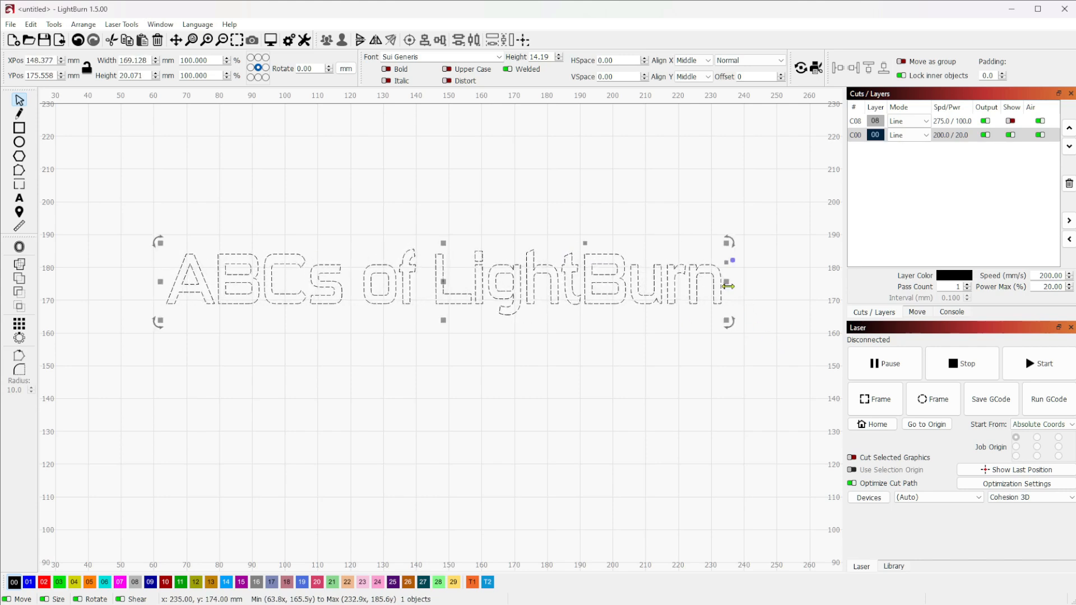
Try shearing the text vertically with the side shear handle, undo it, and deselect the text
{"action": "left_click_drag", "start_coordinate": [726, 265], "coordinate": [695, 240]}
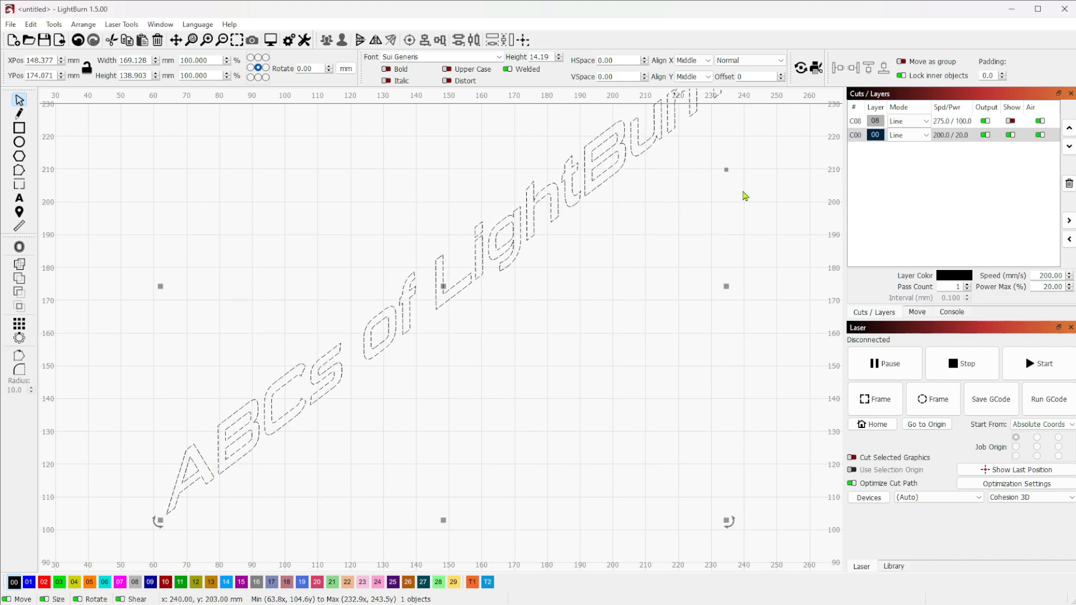
{"action": "key", "text": "ctrl+z"}
{"action": "left_click_drag", "start_coordinate": [739, 328], "coordinate": [674, 318]}
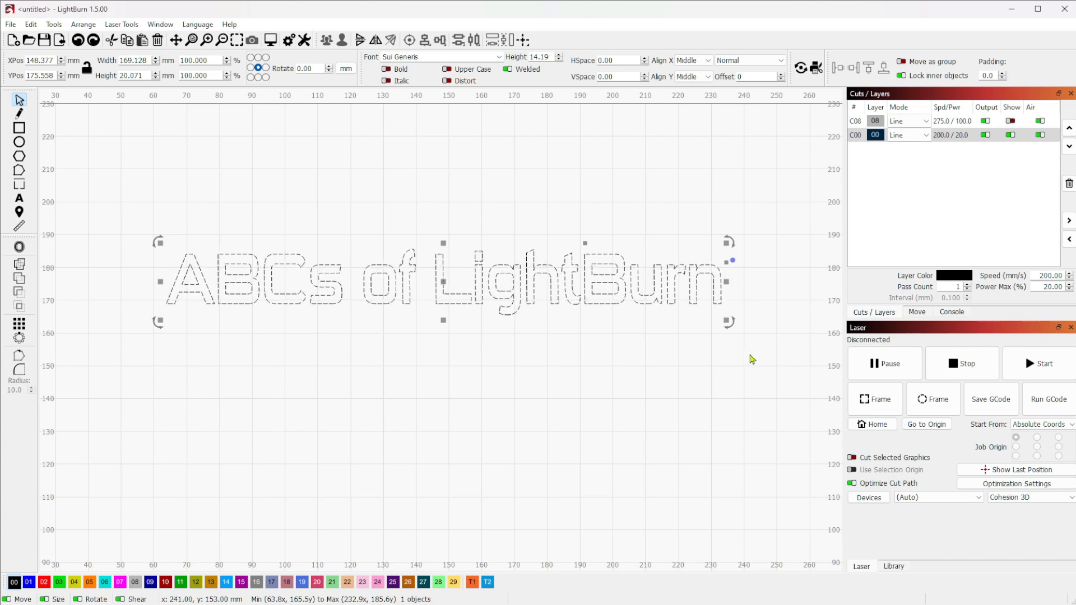
{"action": "left_click", "coordinate": [788, 359]}
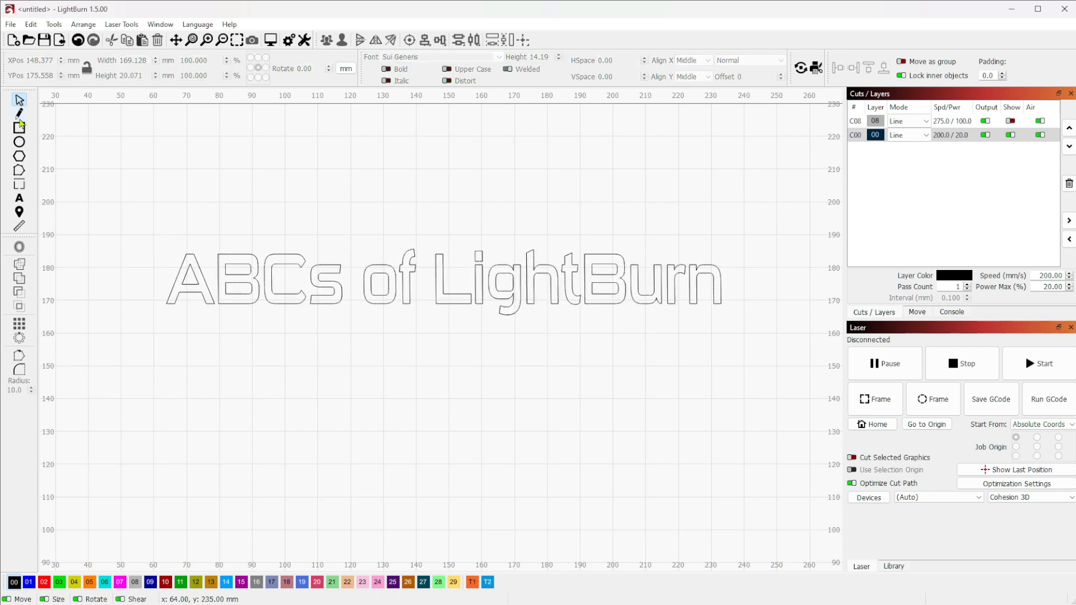
Select the ABCs of LightBurn text and move it to X 140, Y 147 mm
{"action": "left_click", "coordinate": [447, 276]}
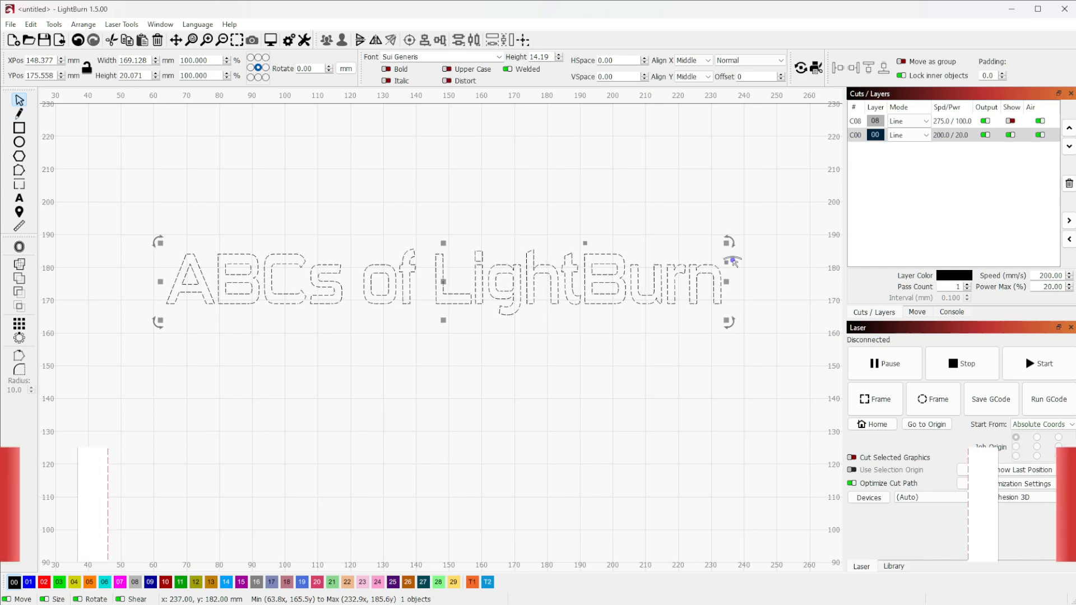
{"action": "scroll", "coordinate": [732, 262], "scroll_direction": "down", "scroll_amount": 2}
{"action": "scroll", "coordinate": [564, 286], "scroll_direction": "down", "scroll_amount": 2}
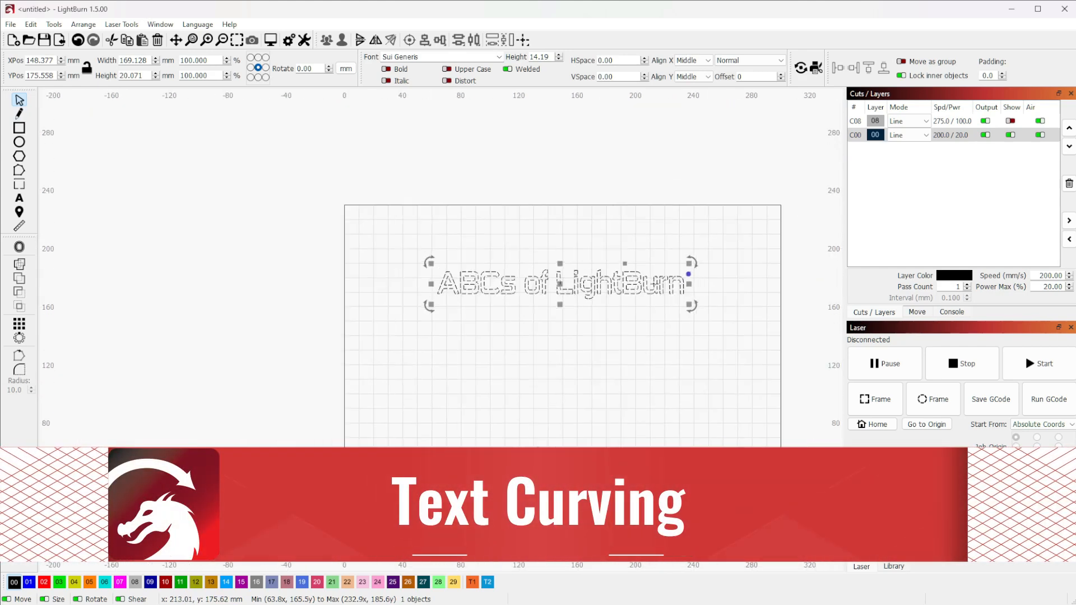
{"action": "left_click_drag", "start_coordinate": [563, 286], "coordinate": [552, 327]}
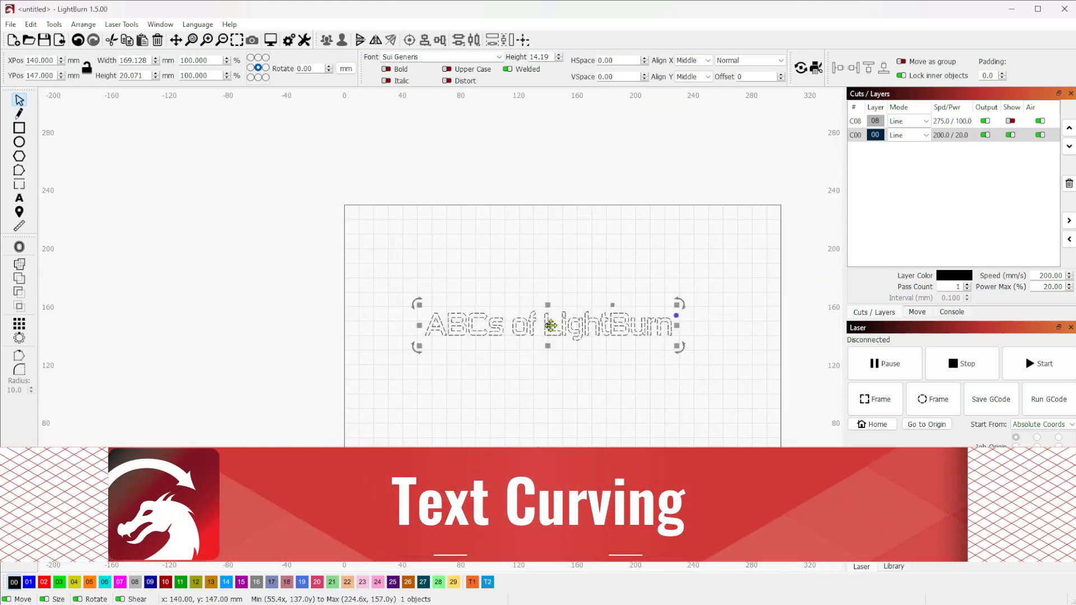
Stretch the text to about 228 mm wide and move it to X 146, Y 158 mm
{"action": "left_click", "coordinate": [678, 319]}
{"action": "left_click_drag", "start_coordinate": [678, 319], "coordinate": [650, 343]}
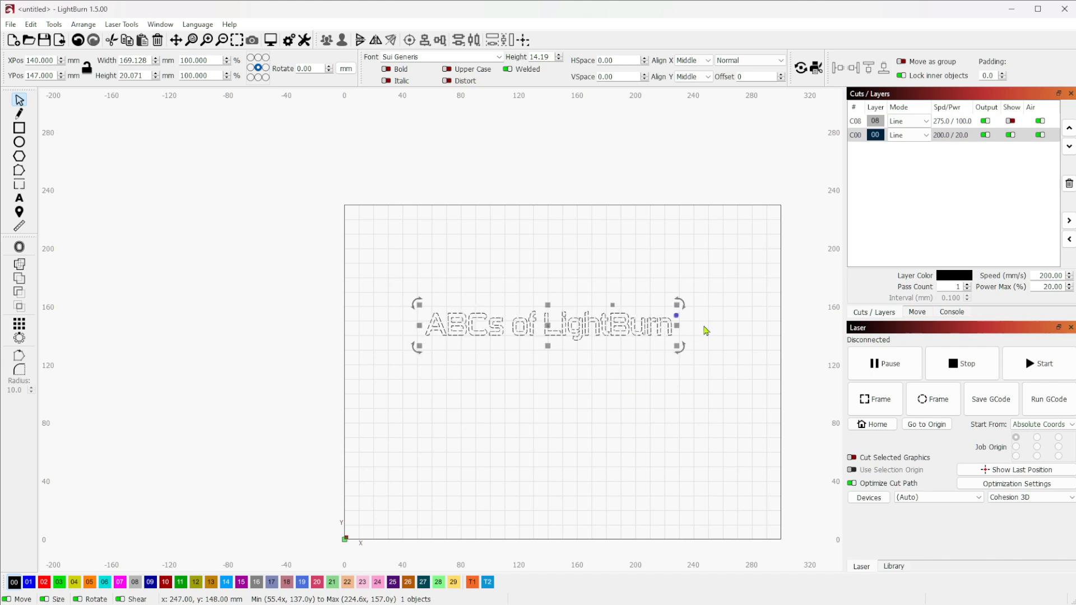
{"action": "left_click", "coordinate": [613, 356]}
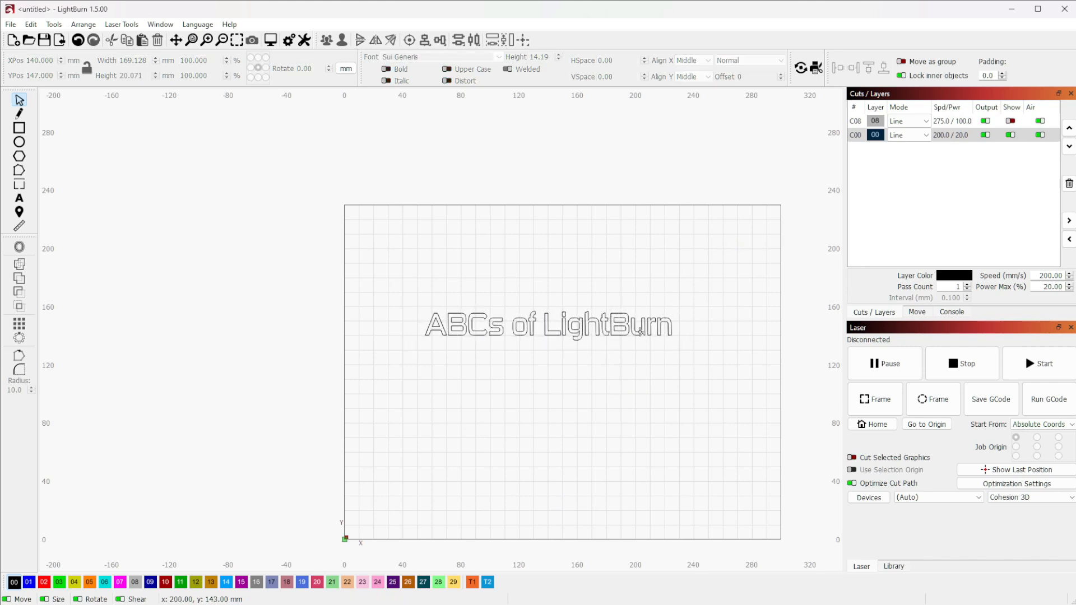
{"action": "left_click", "coordinate": [669, 331]}
{"action": "left_click_drag", "start_coordinate": [677, 330], "coordinate": [729, 299]}
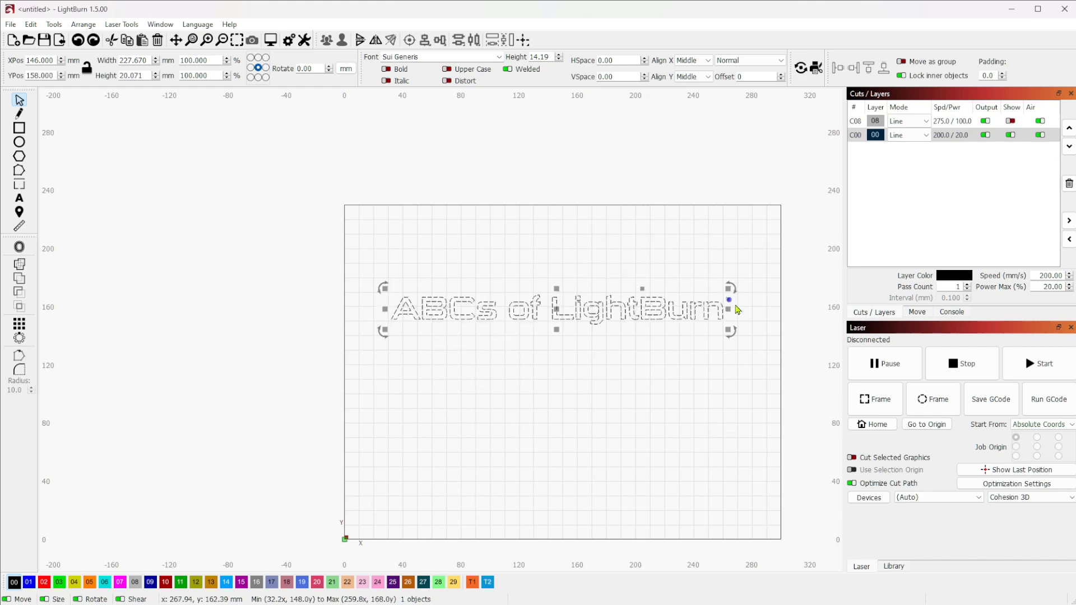
Slide the bend handle inward to the B of LightBurn, and narrow the text to about 141 mm
{"action": "scroll", "coordinate": [728, 301], "scroll_direction": "up", "scroll_amount": 5}
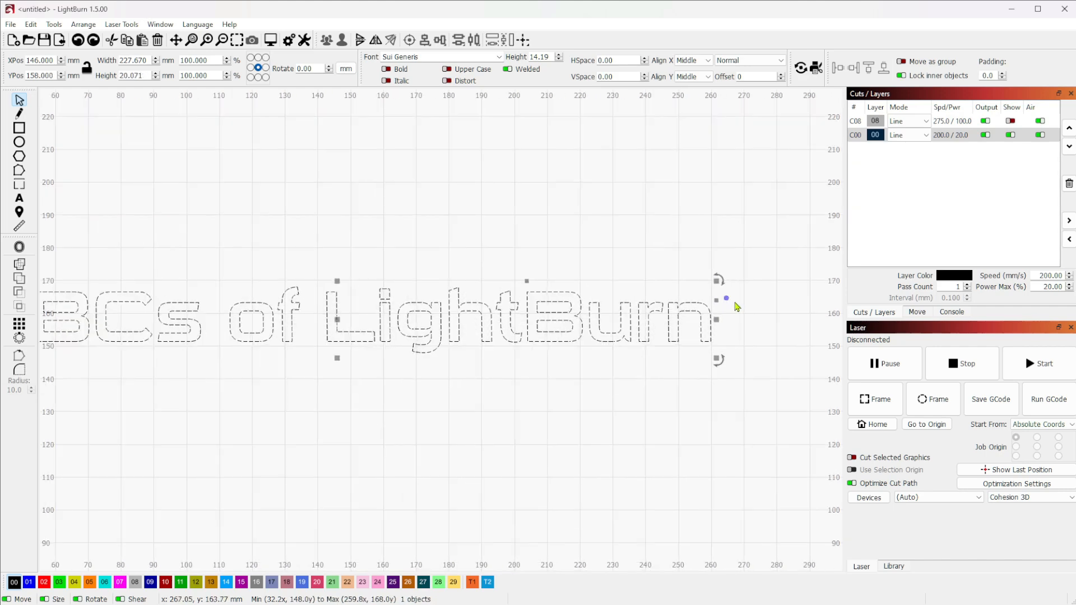
{"action": "scroll", "coordinate": [729, 301], "scroll_direction": "down", "scroll_amount": 3}
{"action": "left_click_drag", "start_coordinate": [729, 301], "coordinate": [637, 300]}
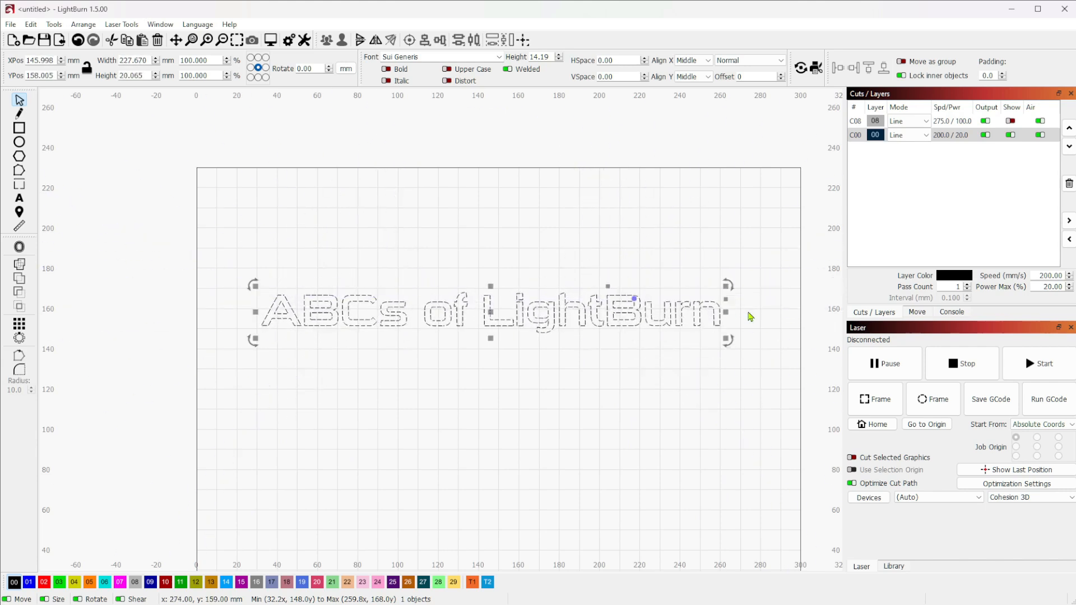
{"action": "left_click_drag", "start_coordinate": [750, 315], "coordinate": [557, 305]}
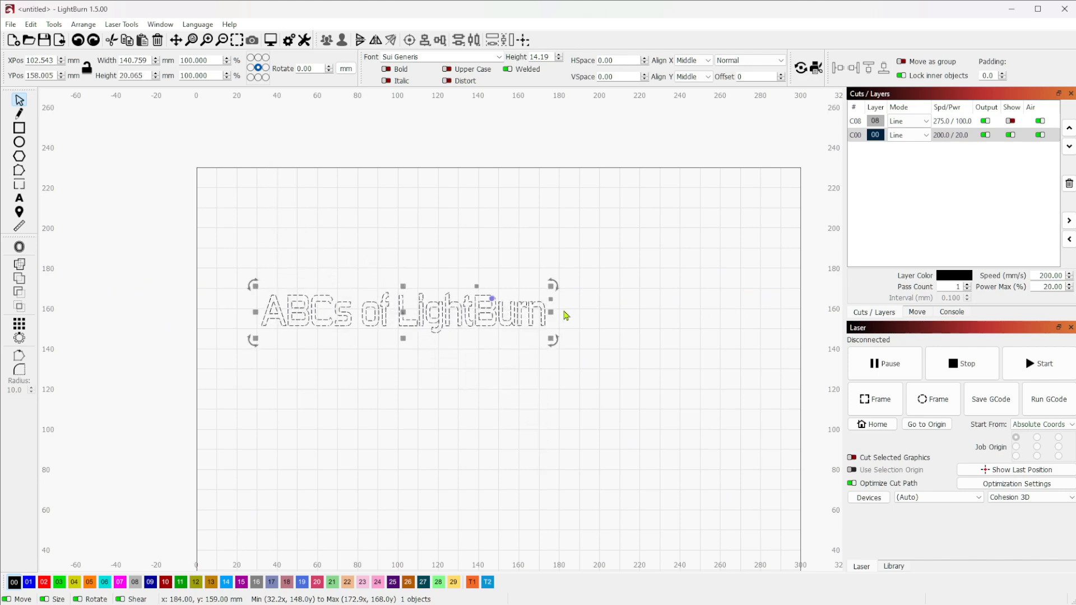
Bend the text into a gentle upward arch and move it to X 145, Y 155 mm
{"action": "scroll", "coordinate": [554, 311], "scroll_direction": "up", "scroll_amount": 2}
{"action": "scroll", "coordinate": [531, 300], "scroll_direction": "down", "scroll_amount": 2}
{"action": "mouse_move", "coordinate": [487, 296]}
{"action": "left_mouse_down"}
{"action": "mouse_move", "coordinate": [457, 343]}
{"action": "mouse_move", "coordinate": [488, 286]}
{"action": "mouse_move", "coordinate": [455, 335]}
{"action": "mouse_move", "coordinate": [439, 313]}
{"action": "mouse_move", "coordinate": [472, 311]}
{"action": "left_mouse_up"}
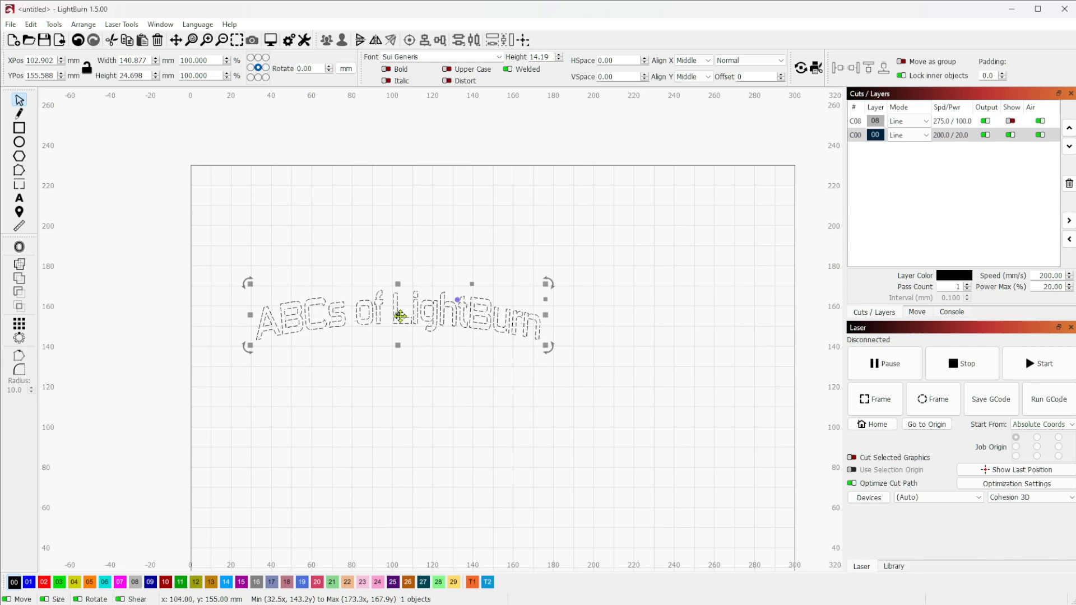
{"action": "left_click_drag", "start_coordinate": [401, 317], "coordinate": [486, 316]}
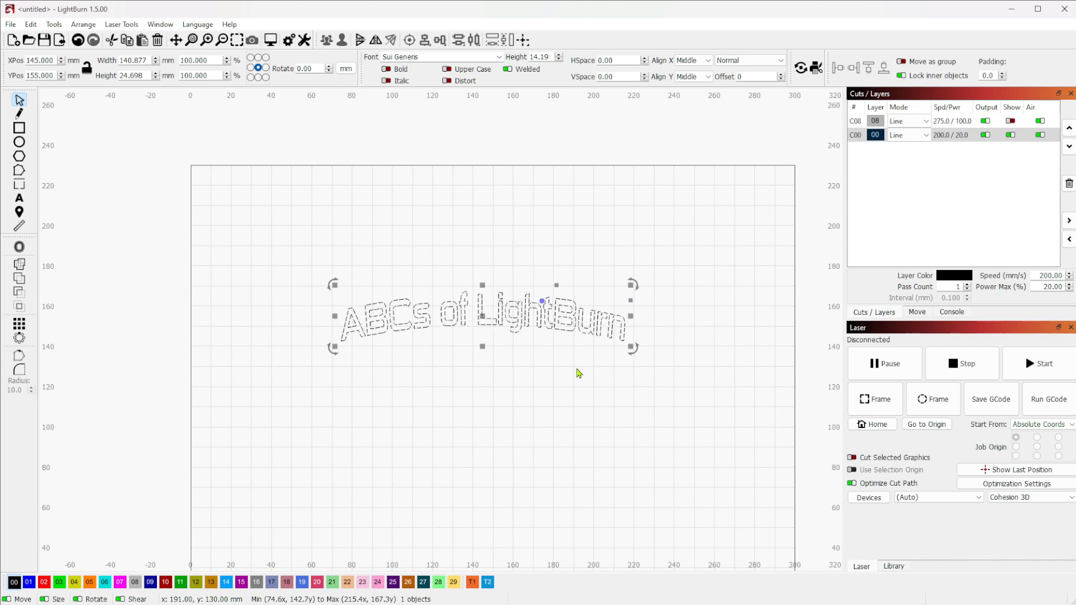
Bend the text the opposite way into a smile-shaped curve, centred at about X 146, Y 79 mm
{"action": "left_click_drag", "start_coordinate": [543, 301], "coordinate": [553, 288]}
{"action": "left_click_drag", "start_coordinate": [487, 304], "coordinate": [490, 476]}
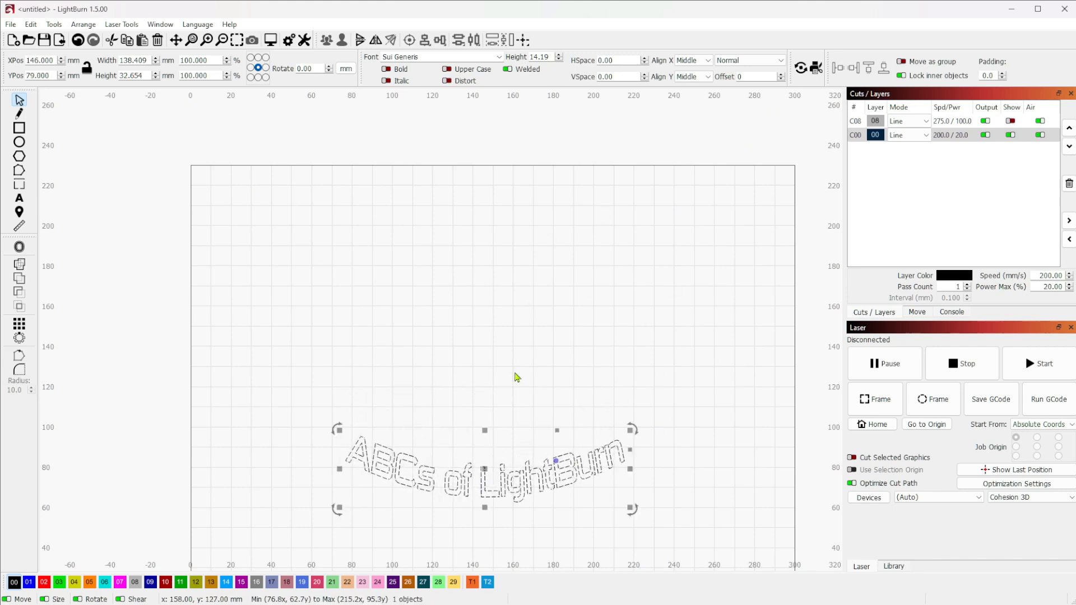
{"action": "left_click_drag", "start_coordinate": [556, 463], "coordinate": [556, 460]}
{"action": "left_click", "coordinate": [675, 453]}
{"action": "left_click", "coordinate": [556, 462]}
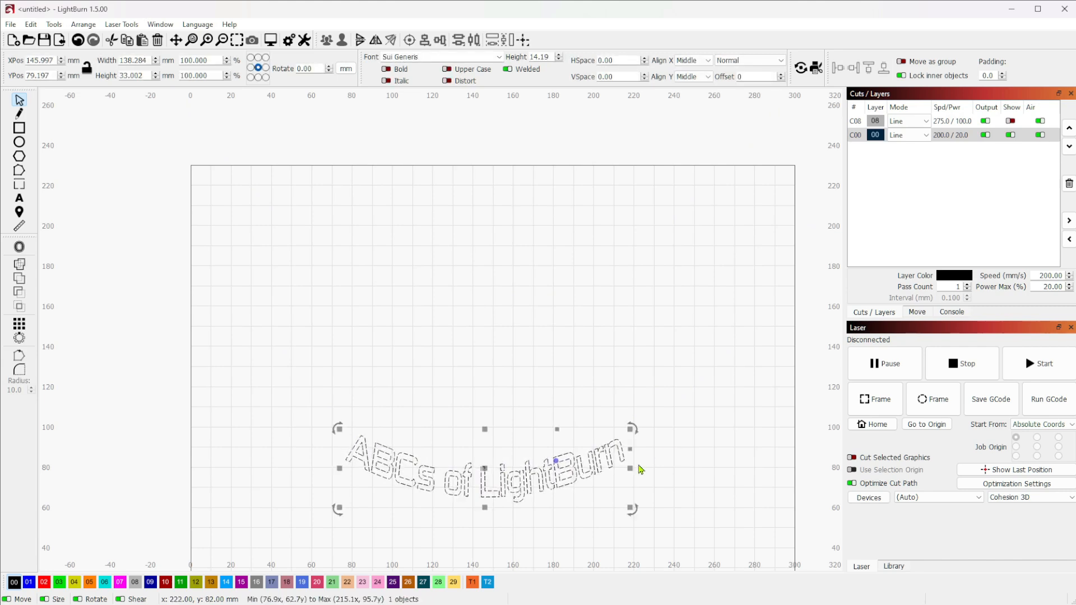
Undo the bends, moves and narrowing of the text, and reposition it at about X 139, Y 138 mm
{"action": "left_click", "coordinate": [722, 447]}
{"action": "key", "text": "ctrl+z"}
{"action": "key", "text": "ctrl+z"}
{"action": "key", "text": "ctrl+z"}
{"action": "key", "text": "ctrl+z"}
{"action": "key", "text": "ctrl+z"}
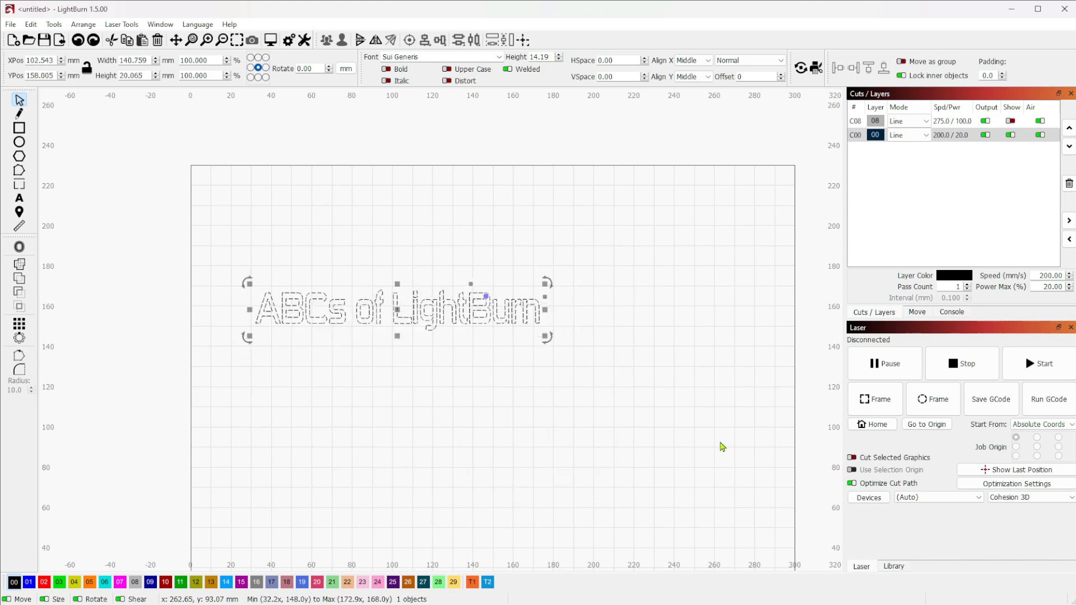
{"action": "key", "text": "ctrl+z"}
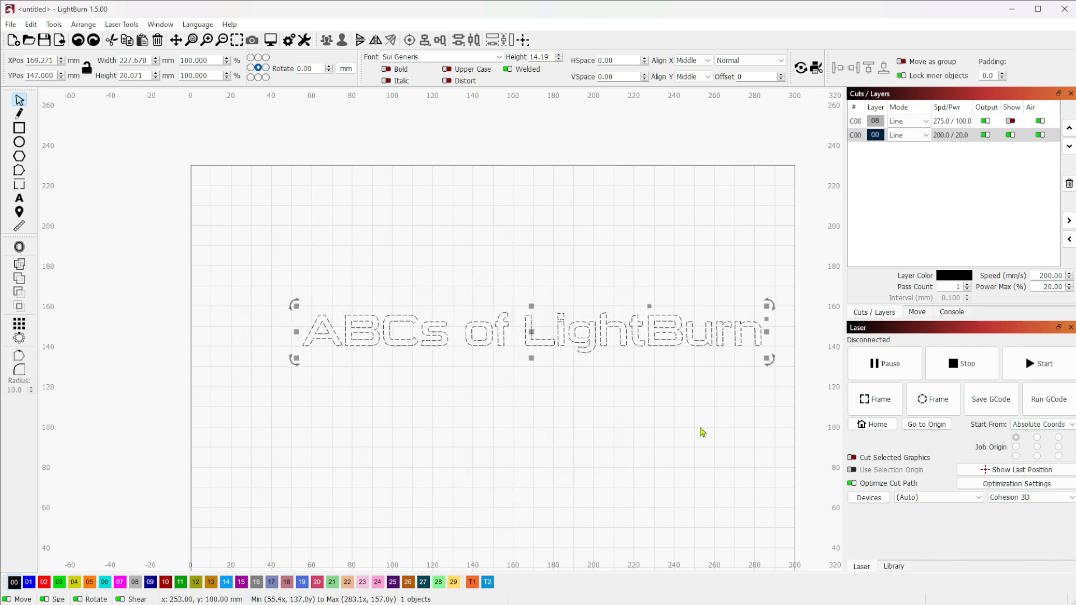
{"action": "key", "text": "ctrl+z"}
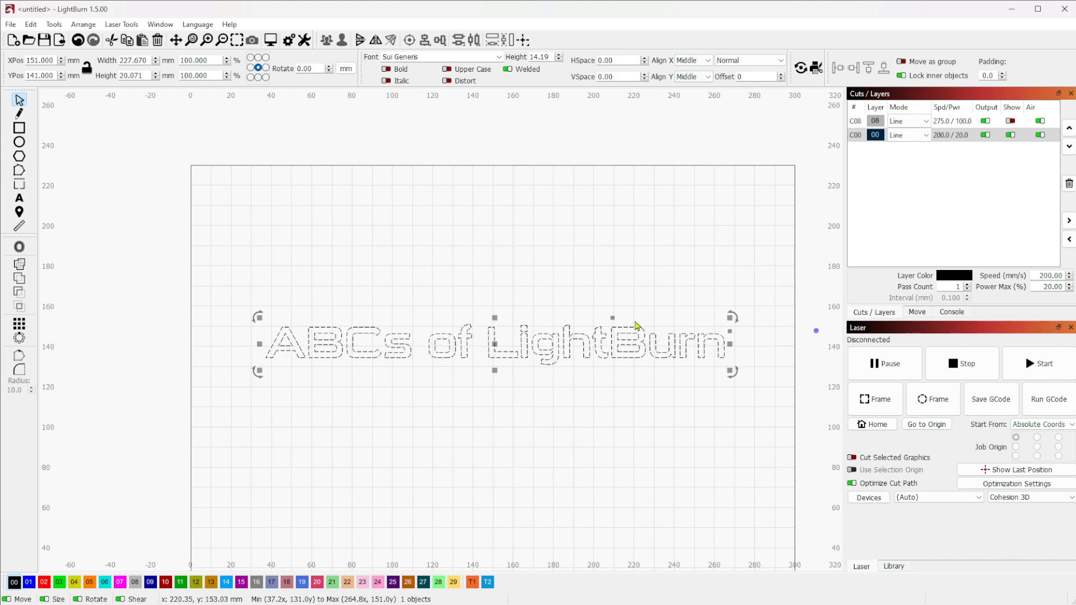
{"action": "scroll", "coordinate": [635, 326], "scroll_direction": "down", "scroll_amount": 3}
{"action": "key", "text": "ctrl+z"}
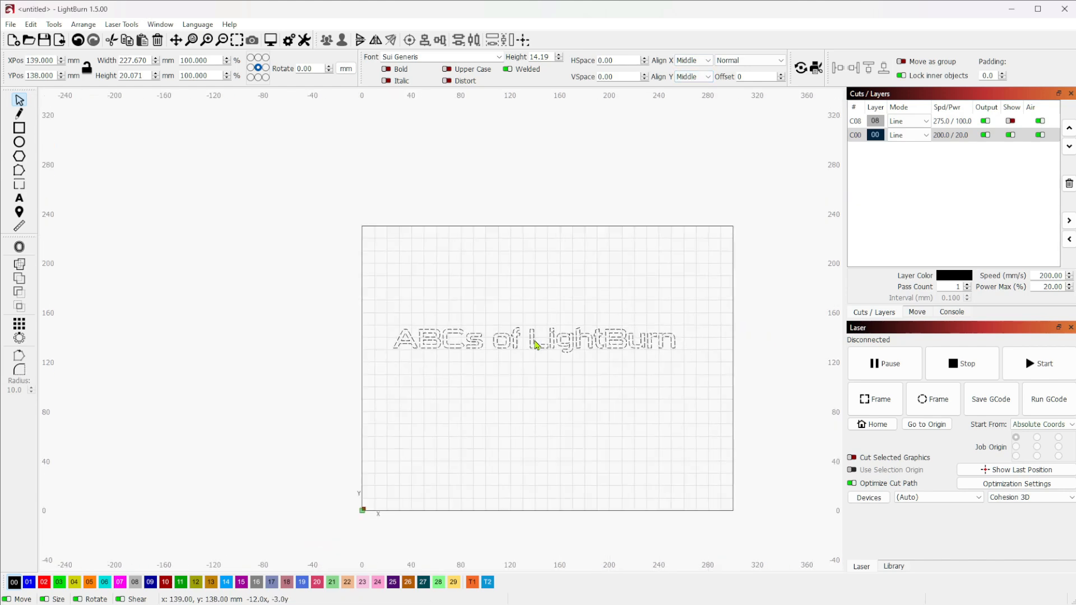
Set the text's horizontal alignment to Left, shift it back toward the bed, and try bending it
{"action": "left_click", "coordinate": [708, 61]}
{"action": "left_click", "coordinate": [693, 71]}
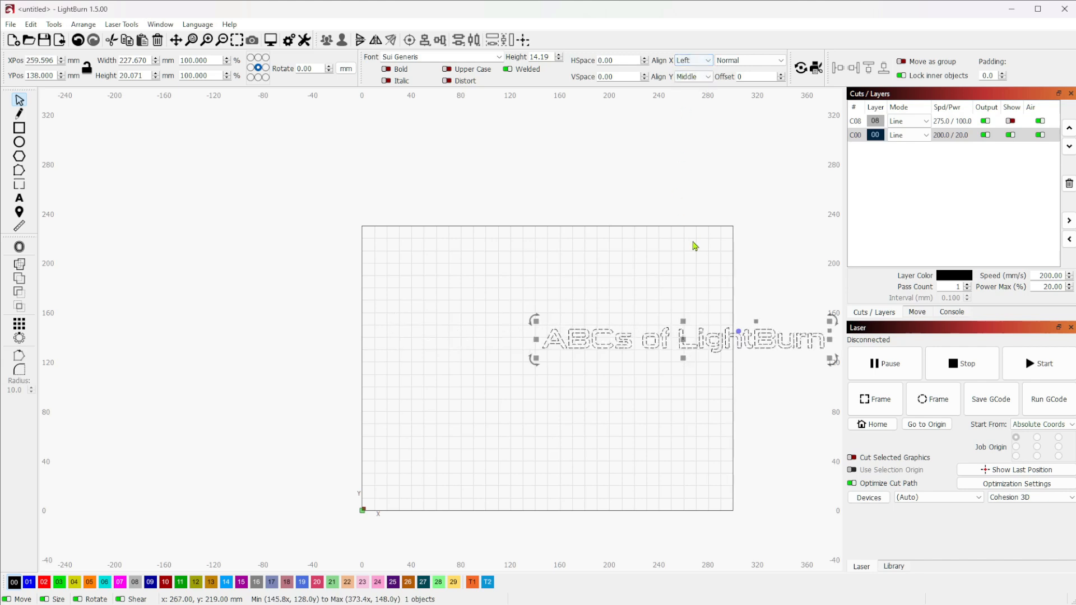
{"action": "left_click_drag", "start_coordinate": [680, 340], "coordinate": [584, 337]}
{"action": "left_click_drag", "start_coordinate": [512, 334], "coordinate": [562, 309]}
Set the text's horizontal alignment to Right and bend it into a curve descending from its first letter
{"action": "left_click", "coordinate": [706, 60]}
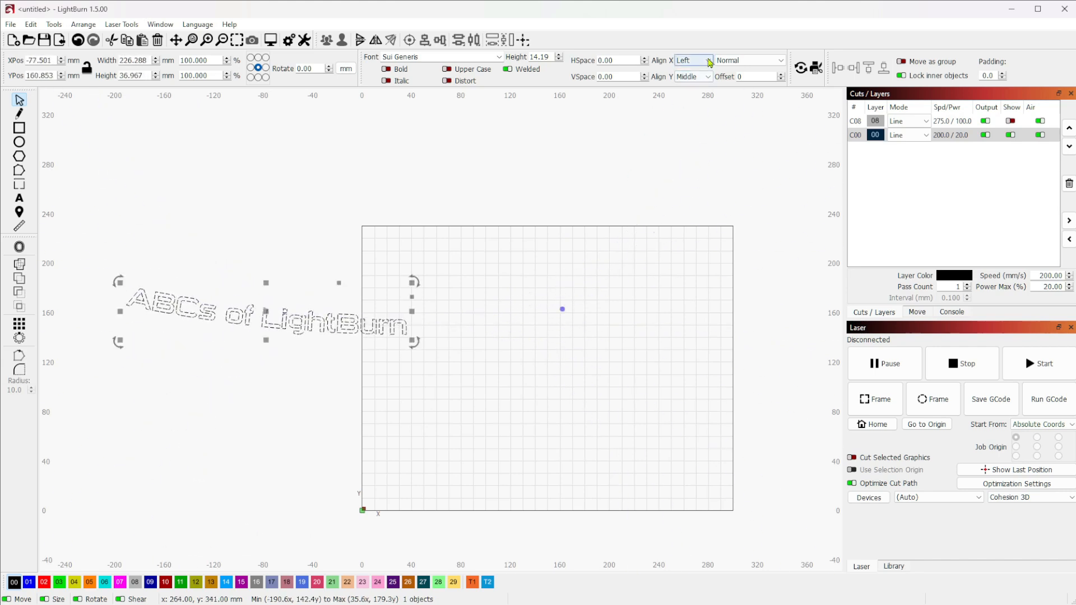
{"action": "left_click", "coordinate": [685, 87]}
{"action": "left_click_drag", "start_coordinate": [561, 310], "coordinate": [467, 325]}
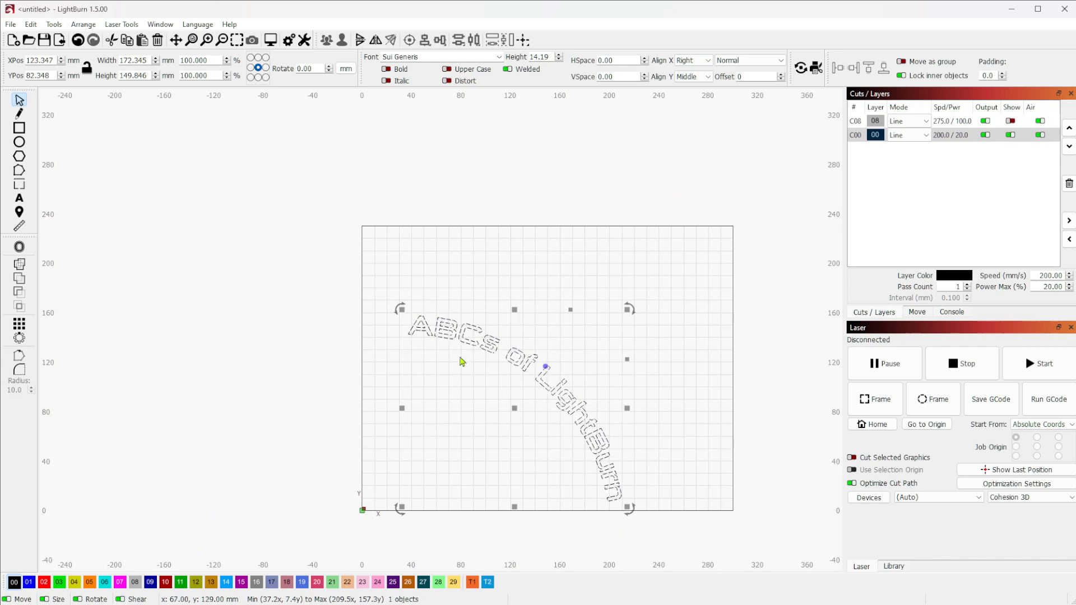
{"action": "left_click_drag", "start_coordinate": [545, 368], "coordinate": [560, 352]}
Set the horizontal alignment to Left, move the curved text to X 109, Y 127 mm, and adjust its bend
{"action": "left_click", "coordinate": [707, 60]}
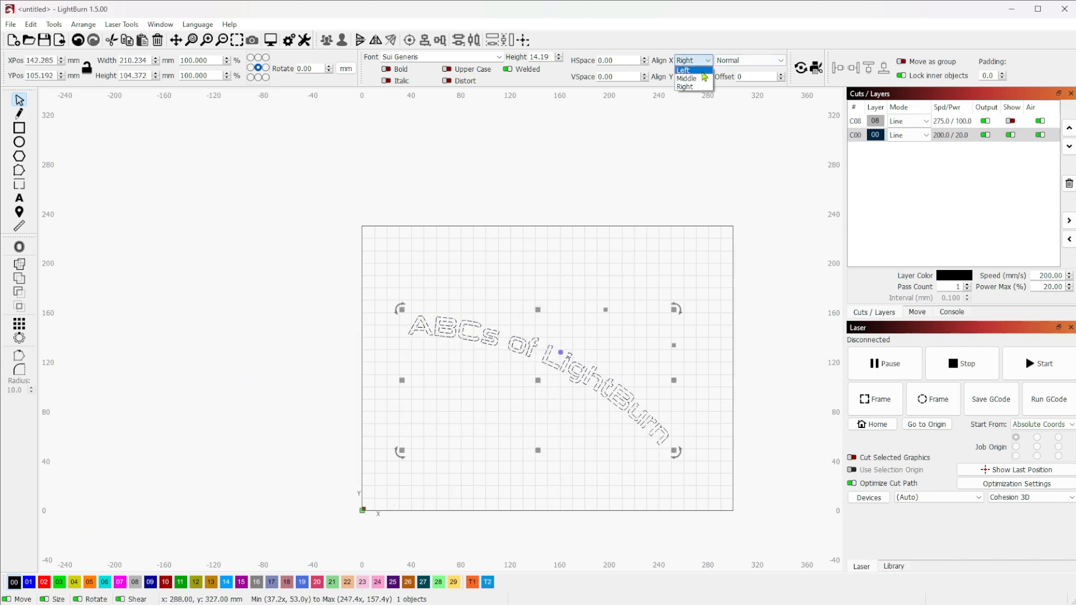
{"action": "left_click", "coordinate": [689, 71]}
{"action": "left_click_drag", "start_coordinate": [372, 334], "coordinate": [598, 290]}
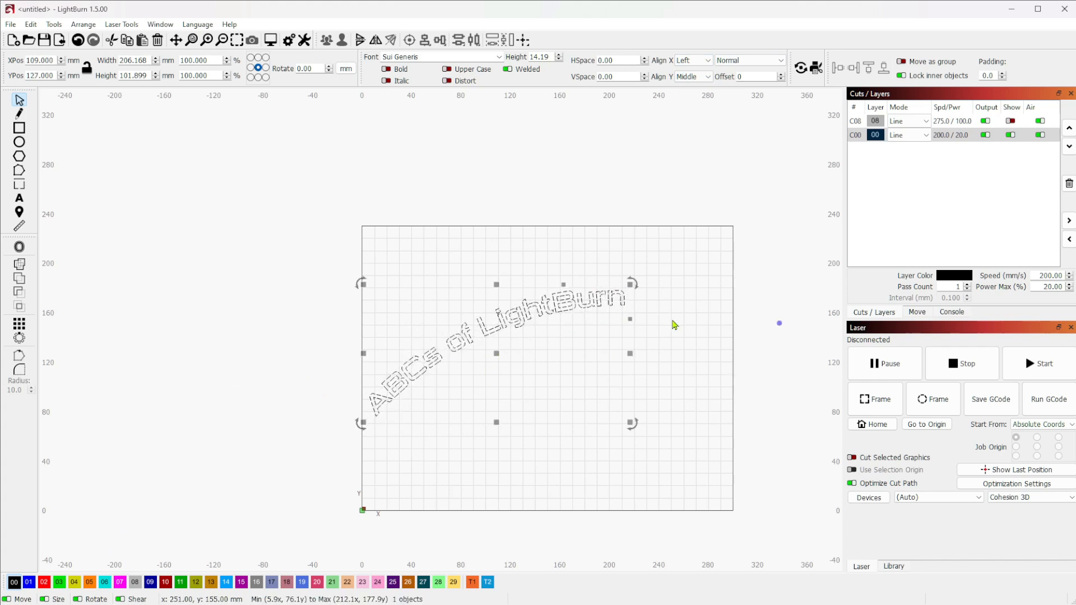
{"action": "left_click_drag", "start_coordinate": [781, 324], "coordinate": [784, 286]}
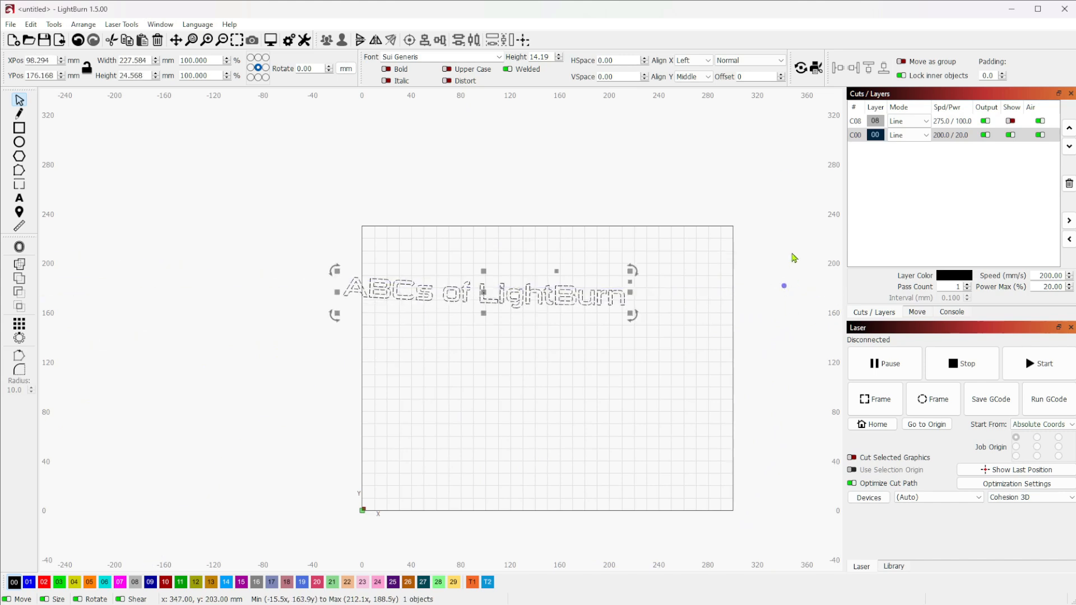
Return the horizontal alignment to Middle and place the nearly straight text at about X 159, Y 153 mm
{"action": "left_click", "coordinate": [708, 60]}
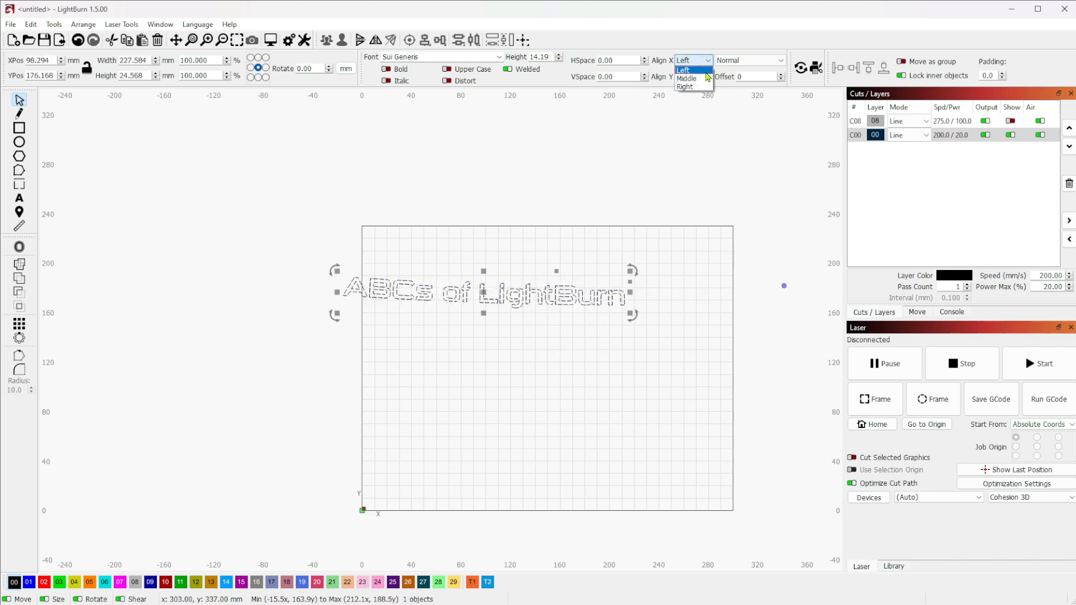
{"action": "left_click", "coordinate": [690, 76]}
{"action": "left_click_drag", "start_coordinate": [627, 295], "coordinate": [569, 320]}
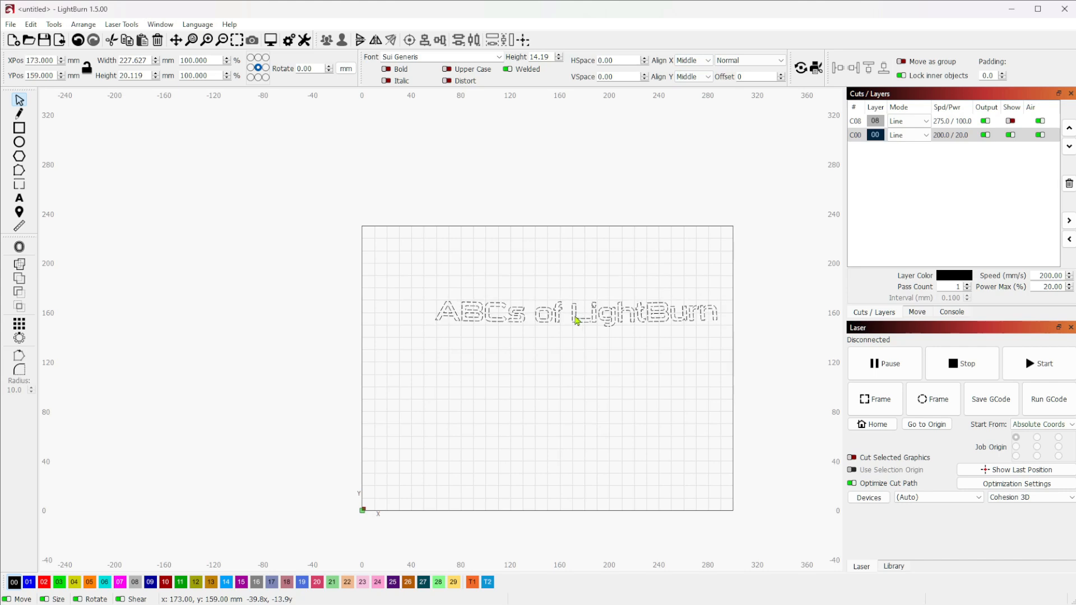
{"action": "left_click_drag", "start_coordinate": [719, 310], "coordinate": [698, 223]}
{"action": "left_click", "coordinate": [699, 221]}
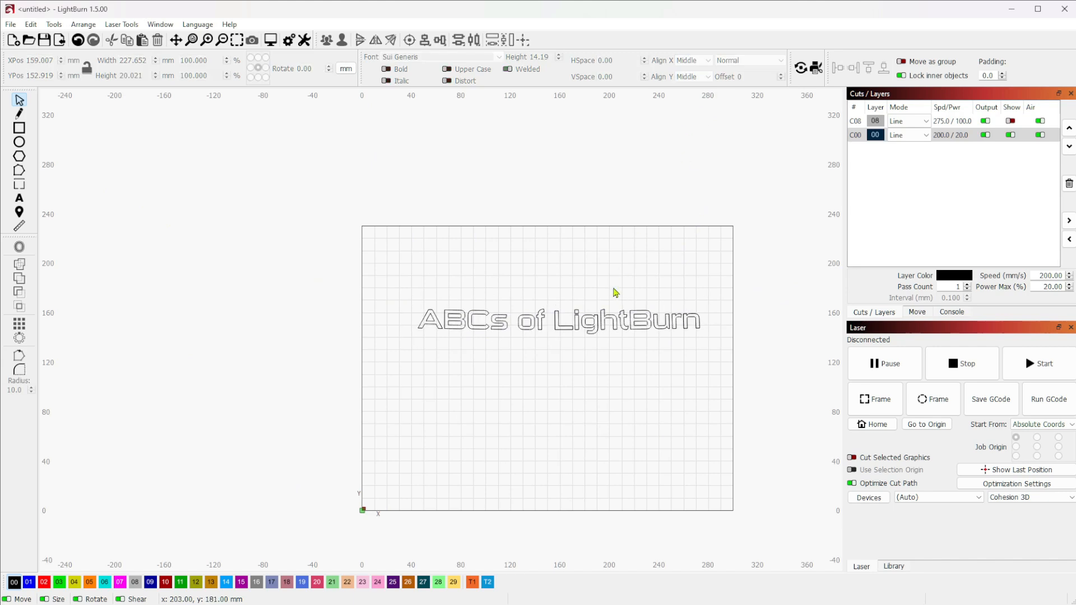
Select the text, set its vertical alignment to Bottom, and bend it into an arch about 28 mm high
{"action": "left_click", "coordinate": [618, 315]}
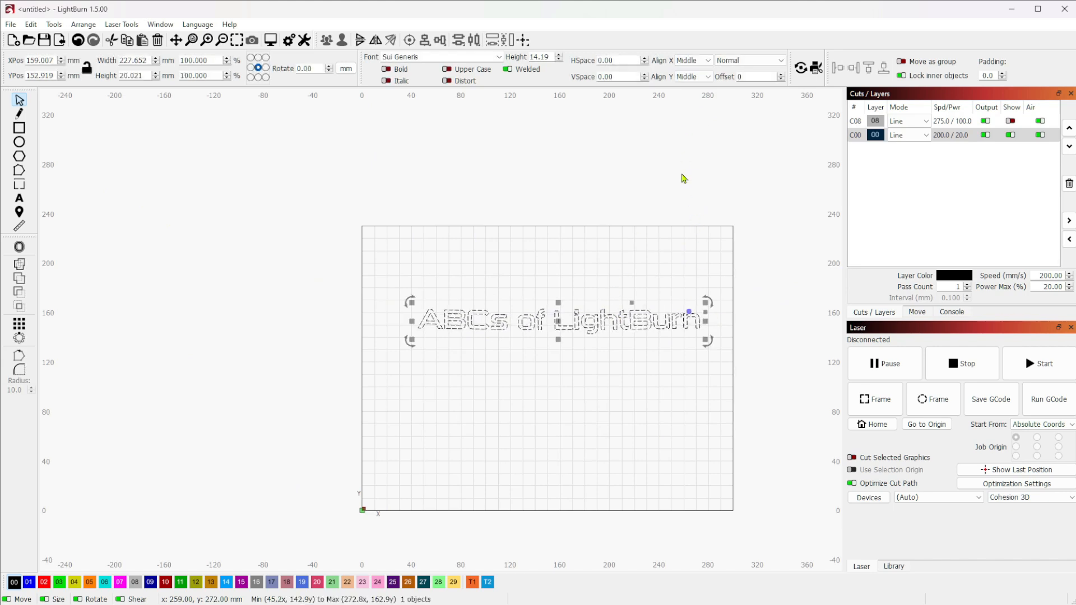
{"action": "left_click", "coordinate": [707, 76]}
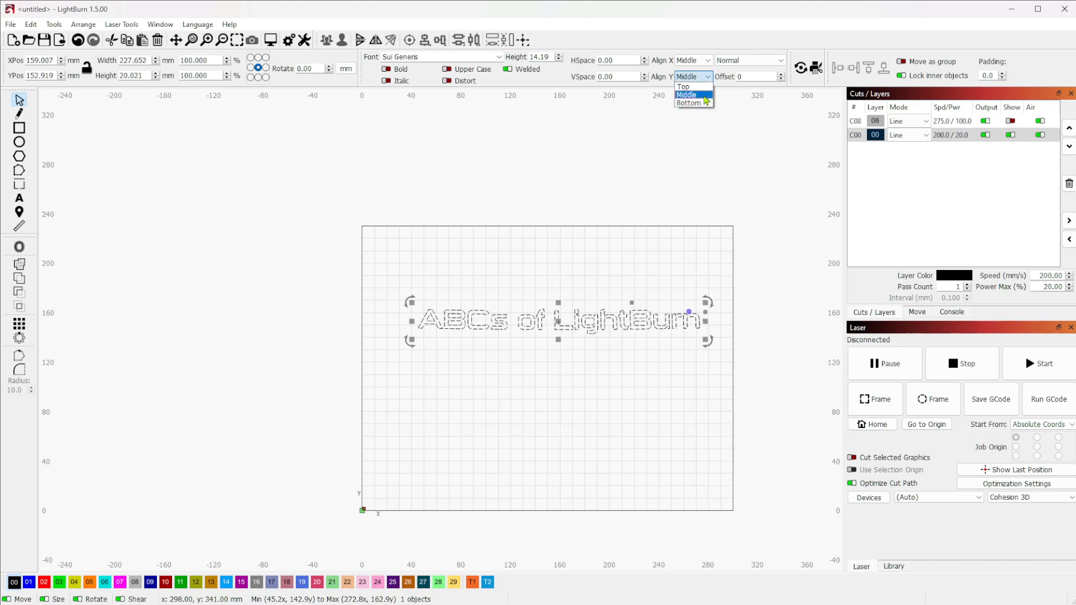
{"action": "left_click", "coordinate": [704, 104]}
{"action": "left_click_drag", "start_coordinate": [691, 312], "coordinate": [647, 319]}
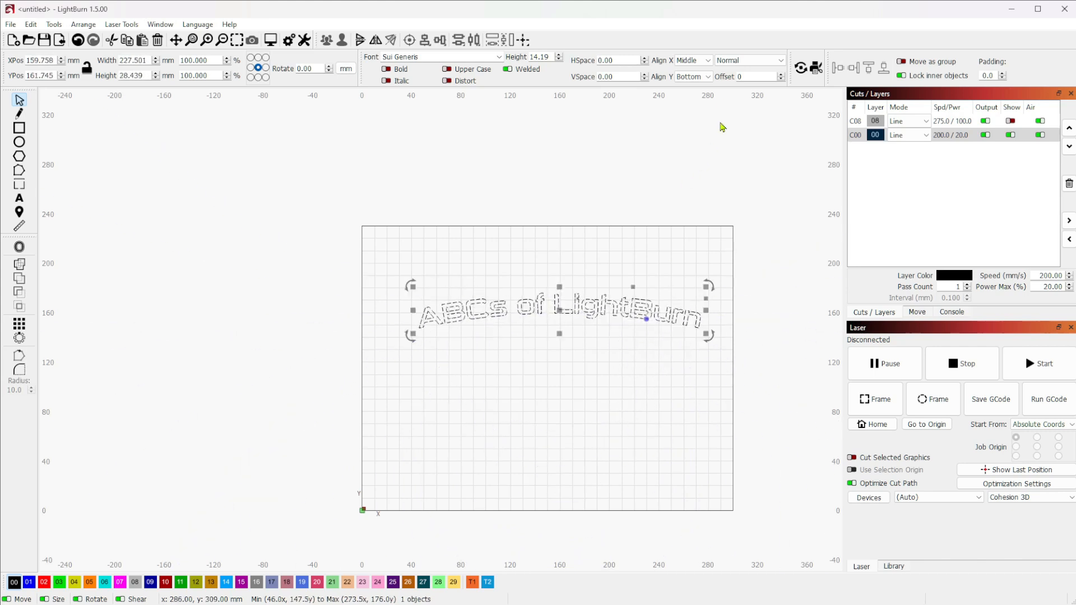
Return the vertical alignment to Middle with the text straightened, and move the text to X 153, Y 159 mm
{"action": "left_click", "coordinate": [709, 77]}
{"action": "left_click", "coordinate": [705, 92]}
{"action": "left_click_drag", "start_coordinate": [690, 312], "coordinate": [642, 314]}
{"action": "left_click", "coordinate": [709, 80]}
{"action": "left_click", "coordinate": [706, 94]}
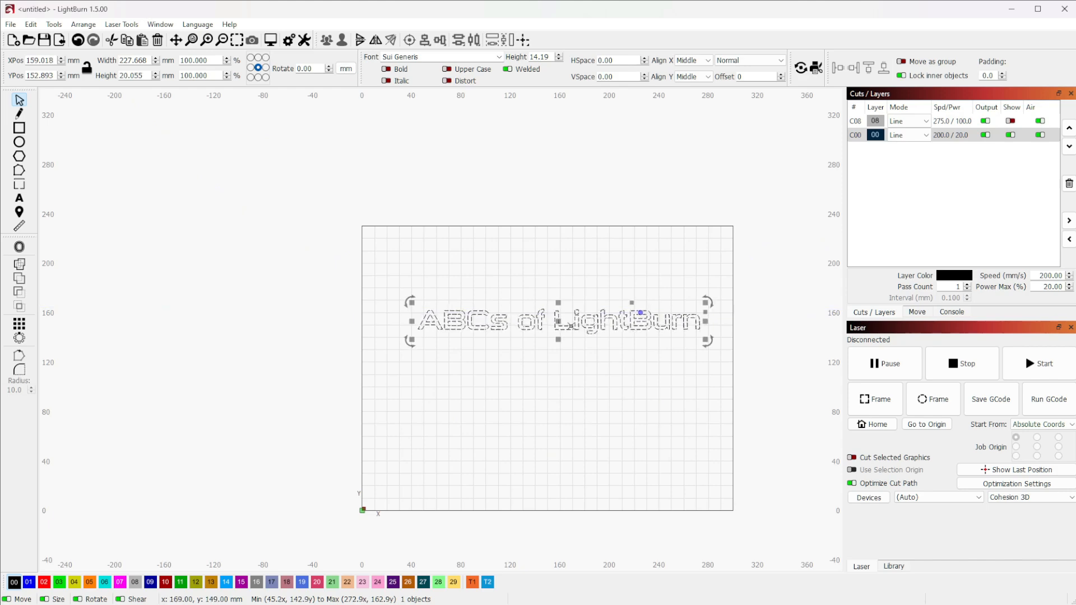
{"action": "left_click_drag", "start_coordinate": [561, 323], "coordinate": [534, 298]}
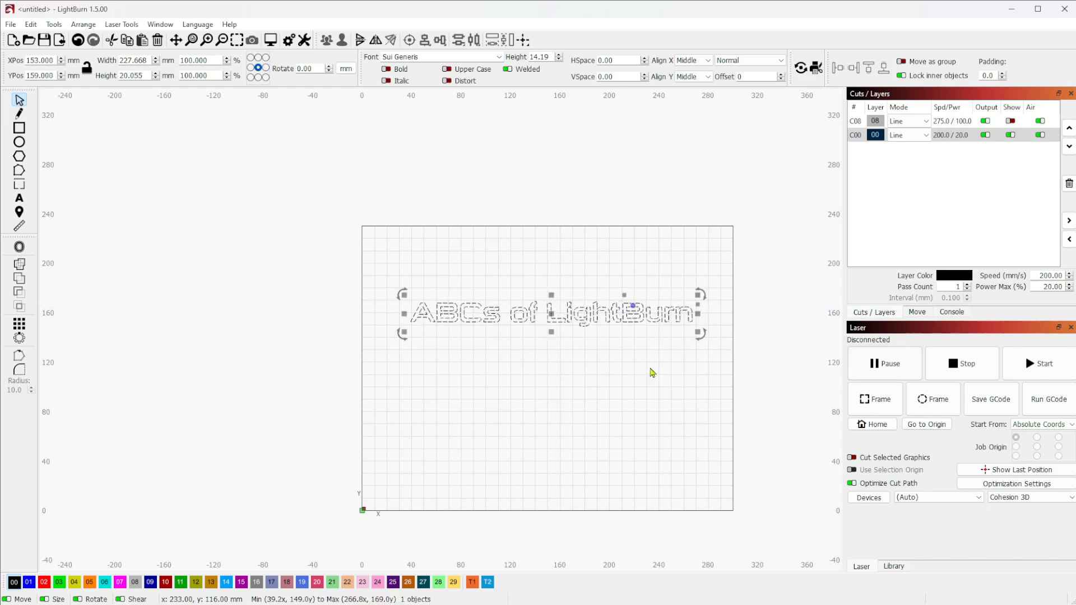
{"action": "left_click", "coordinate": [767, 294]}
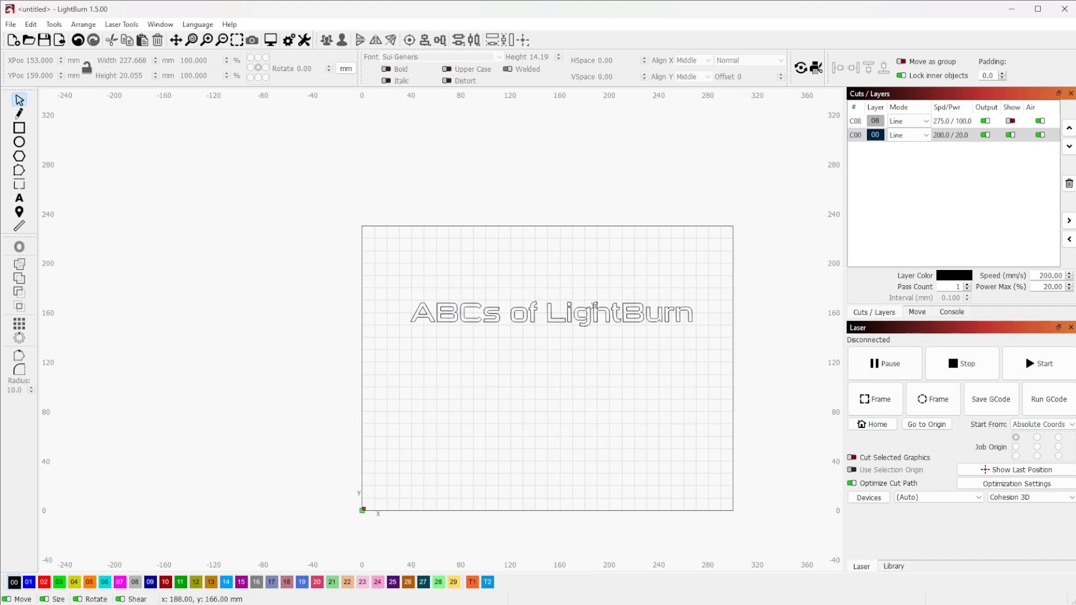
Undo the recent moves, bends and alignment changes of the text, and clear the text from the workspace
{"action": "left_click_drag", "start_coordinate": [580, 313], "coordinate": [568, 306]}
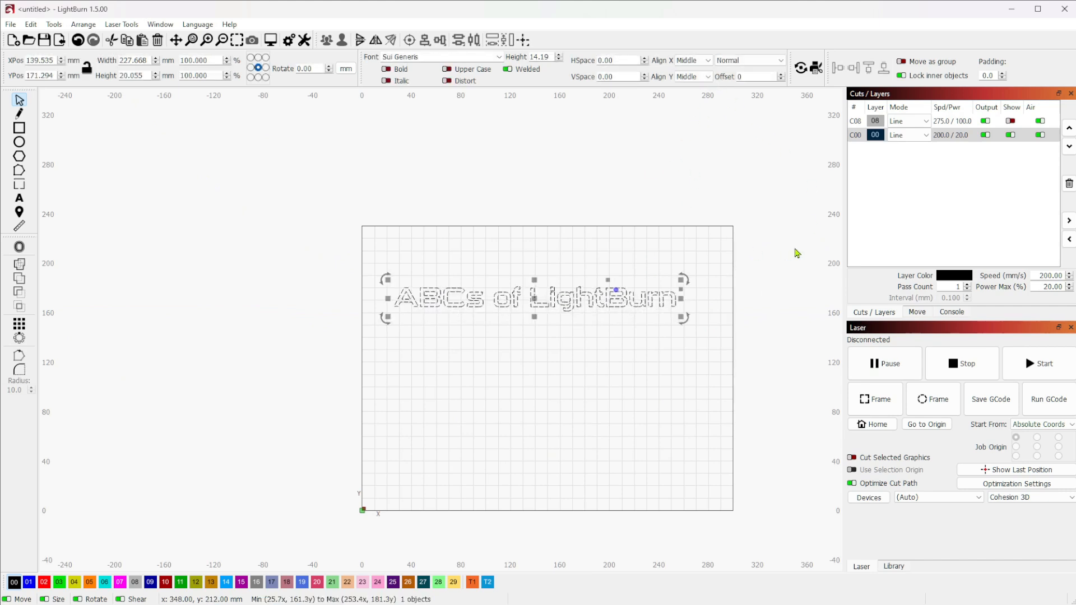
{"action": "key", "text": "ctrl+z"}
{"action": "key", "text": "ctrl+z"}
{"action": "key", "text": "ctrl+z"}
{"action": "key", "text": "ctrl+z"}
{"action": "key", "text": "ctrl+z"}
{"action": "key", "text": "ctrl+z"}
{"action": "key", "text": "ctrl+z"}
{"action": "key", "text": "ctrl+z"}
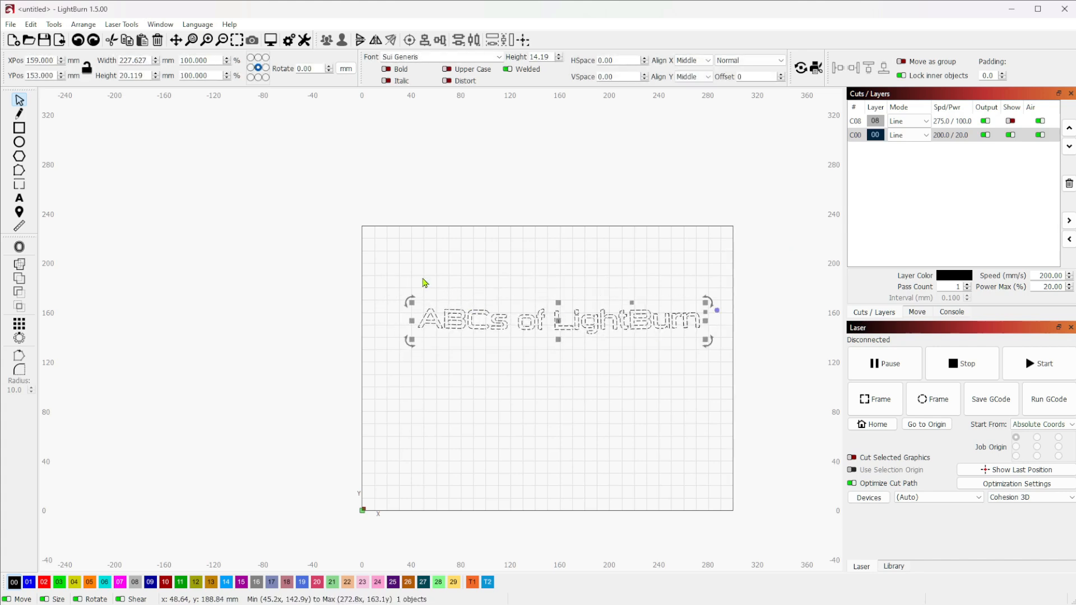
{"action": "key", "text": "ctrl+z"}
{"action": "key", "text": "ctrl+z"}
{"action": "key", "text": "ctrl+z"}
{"action": "key", "text": "ctrl+z"}
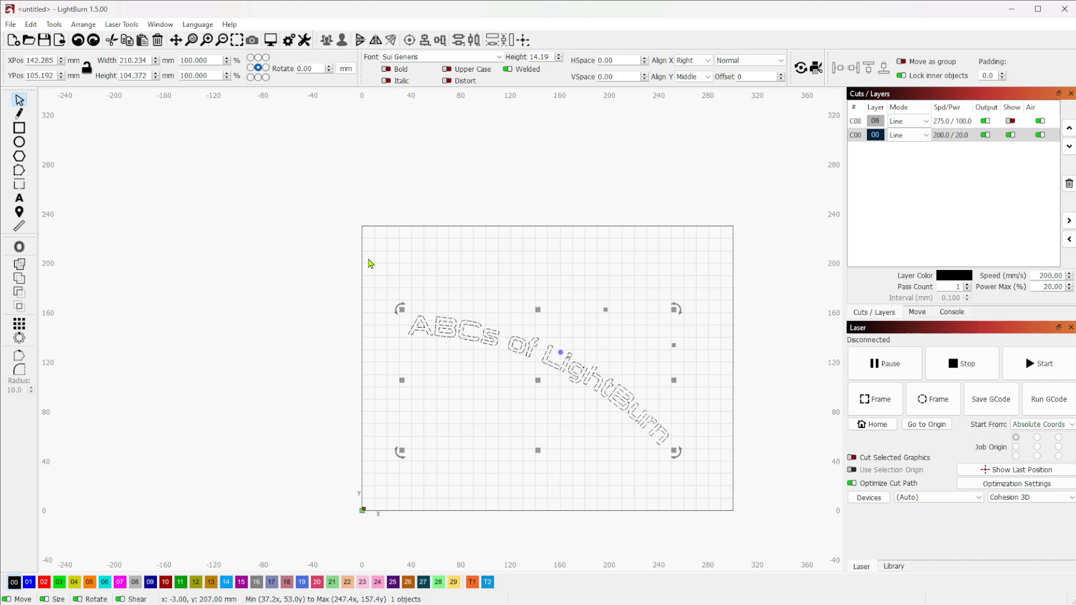
{"action": "key", "text": "ctrl+z"}
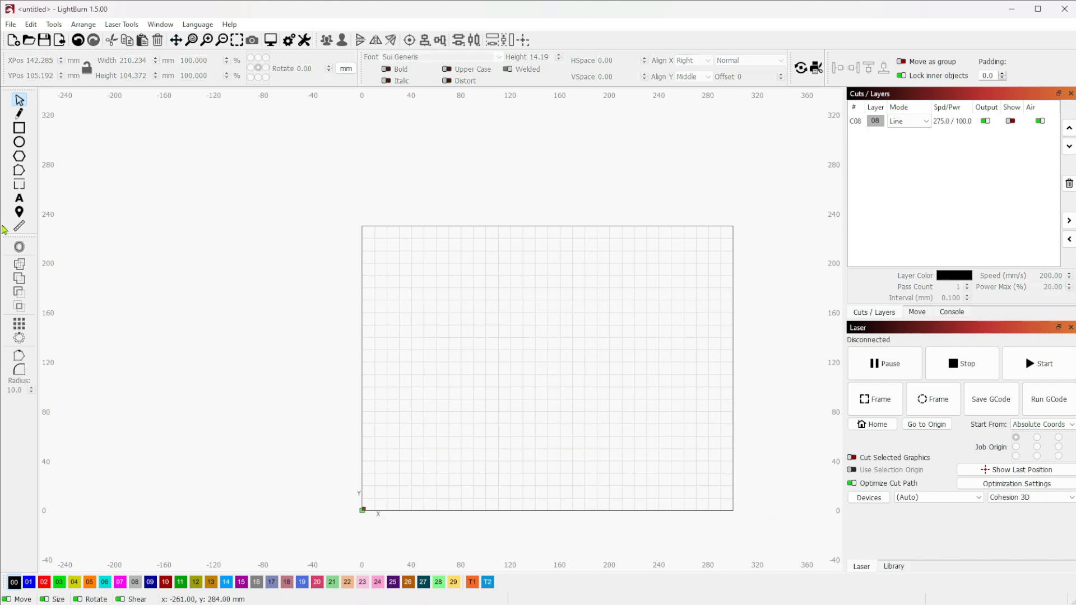
Create the text "ABCs of LightBurn" and move it to X 147, Y 169 mm
{"action": "left_click", "coordinate": [21, 205]}
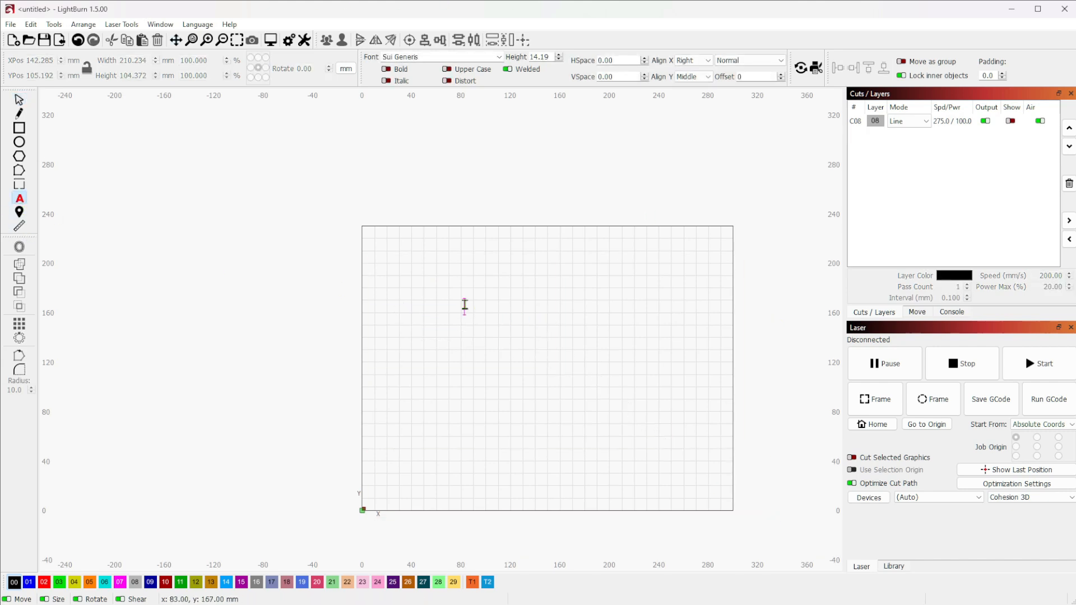
{"action": "type", "text": "ABCs of LightBurn"}
{"action": "left_click", "coordinate": [20, 100]}
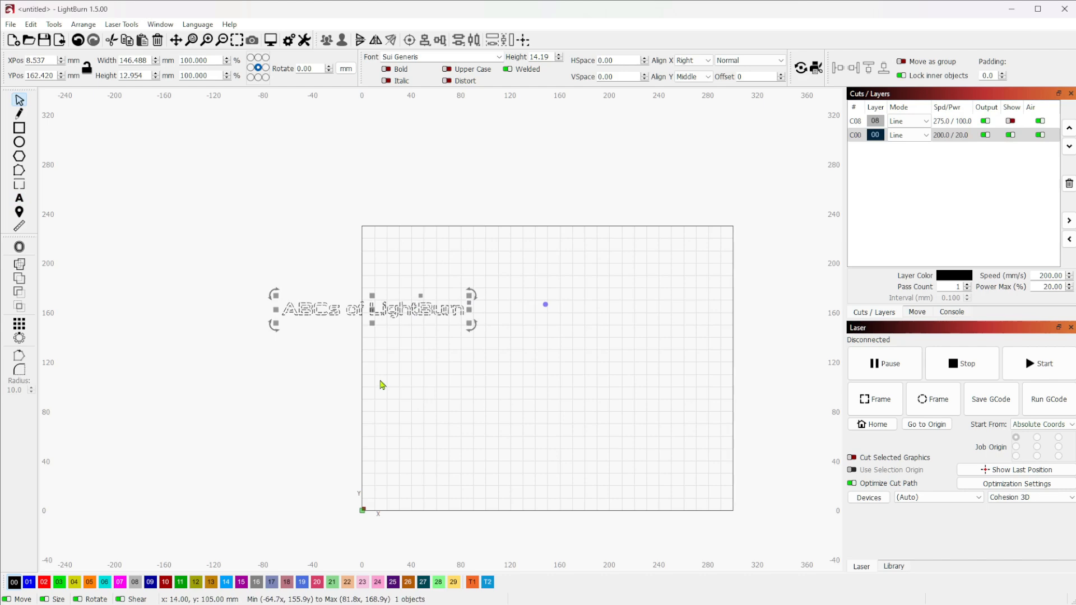
{"action": "left_click_drag", "start_coordinate": [373, 308], "coordinate": [544, 302]}
{"action": "scroll", "coordinate": [555, 387], "scroll_direction": "up", "scroll_amount": 3}
{"action": "scroll", "coordinate": [555, 387], "scroll_direction": "up", "scroll_amount": 2}
{"action": "scroll", "coordinate": [570, 361], "scroll_direction": "down", "scroll_amount": 2}
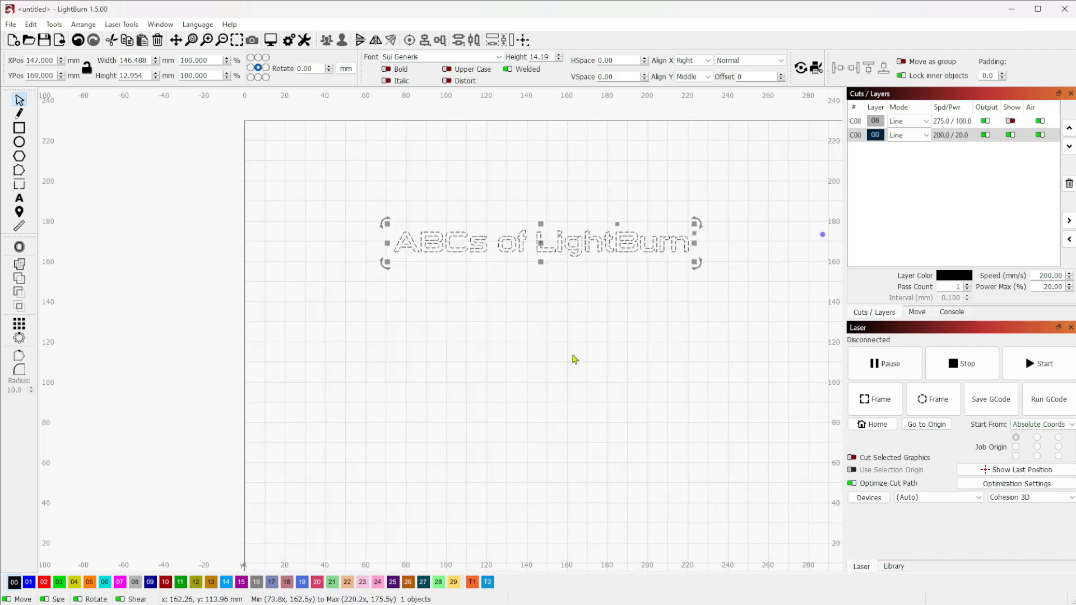
{"action": "left_click_drag", "start_coordinate": [680, 320], "coordinate": [587, 273]}
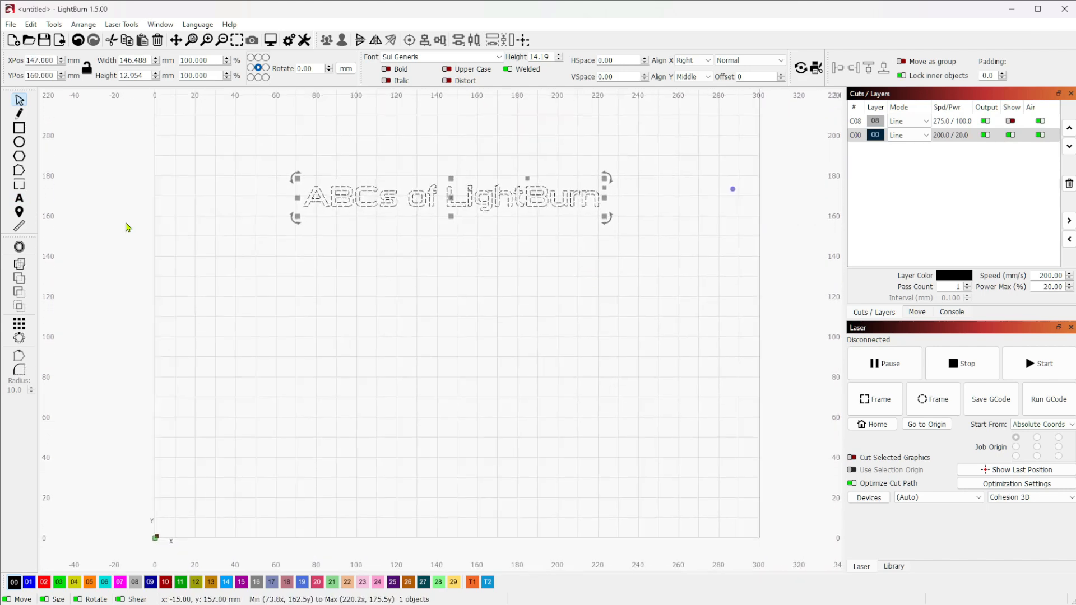
Draw an open wavy line about 240 mm wide and 100 mm high, and place it below the text at about X 148, Y 104 mm
{"action": "left_click", "coordinate": [19, 113]}
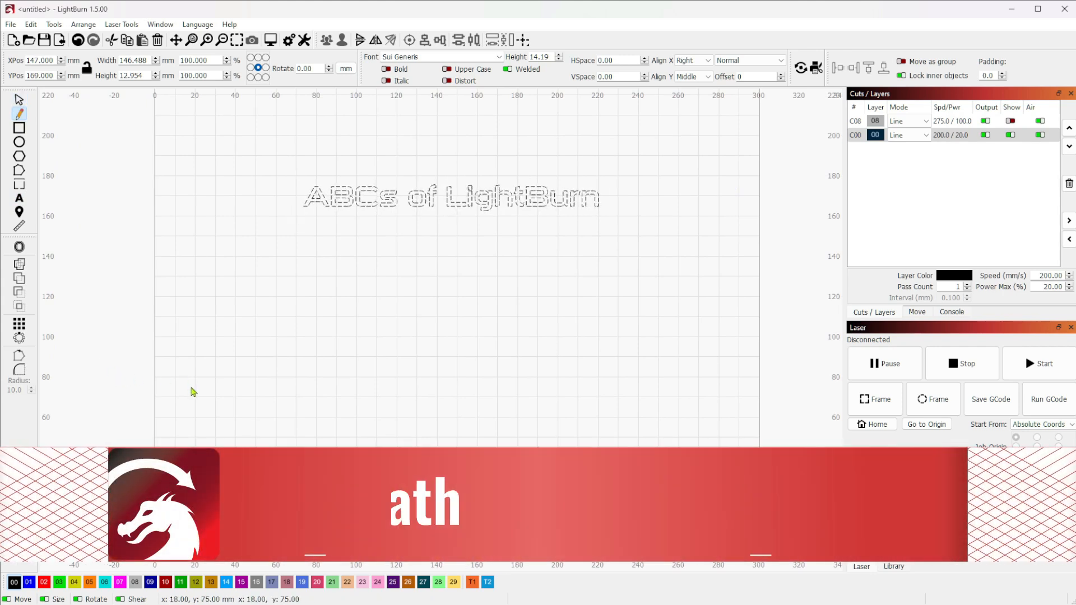
{"action": "left_click", "coordinate": [191, 387]}
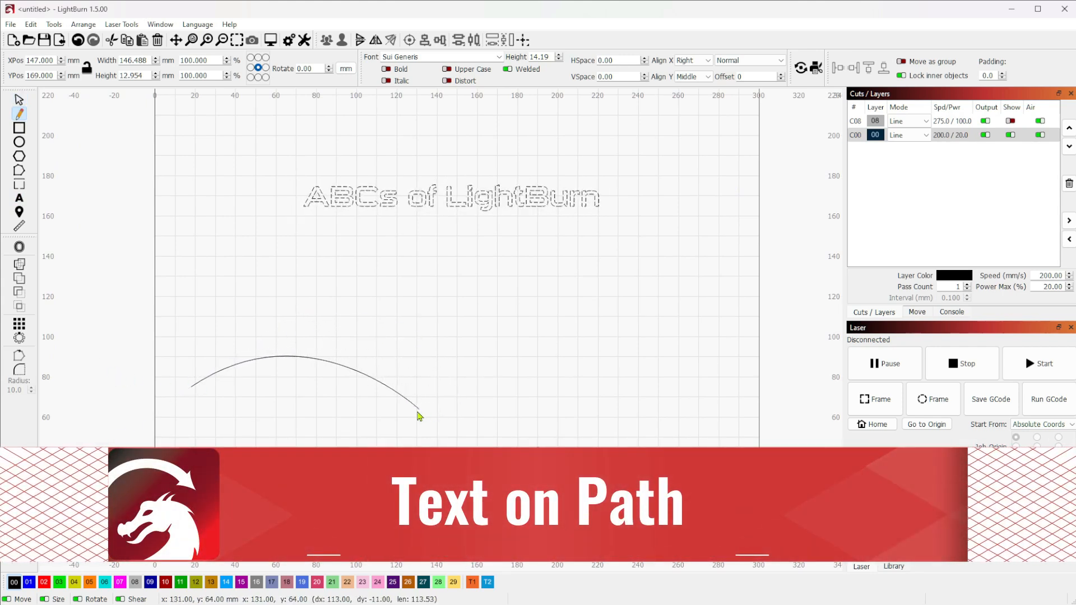
{"action": "left_click", "coordinate": [422, 449]}
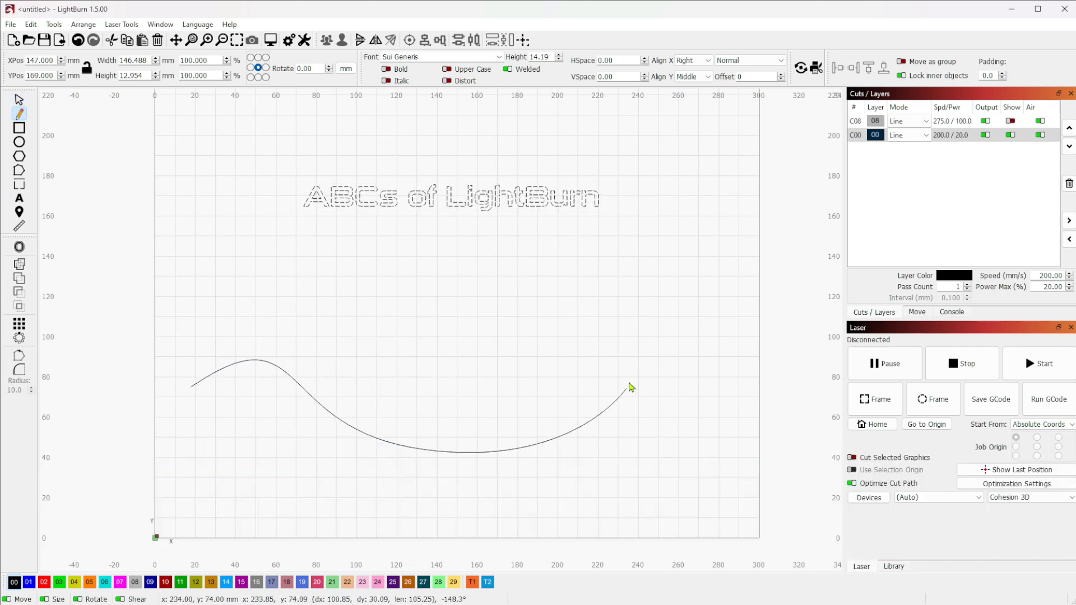
{"action": "left_click", "coordinate": [674, 251]}
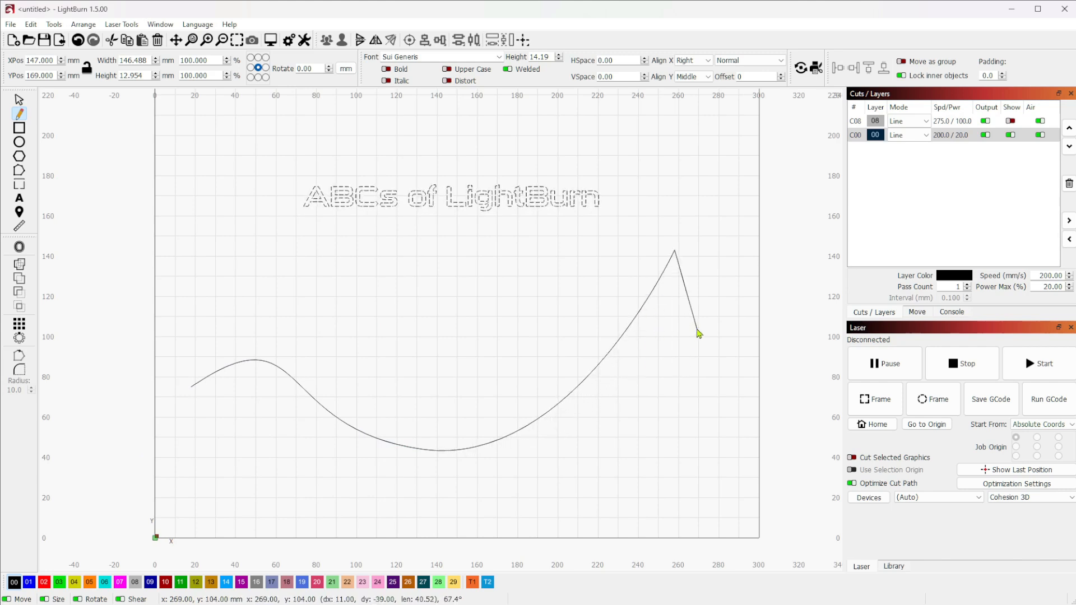
{"action": "key", "text": "Escape"}
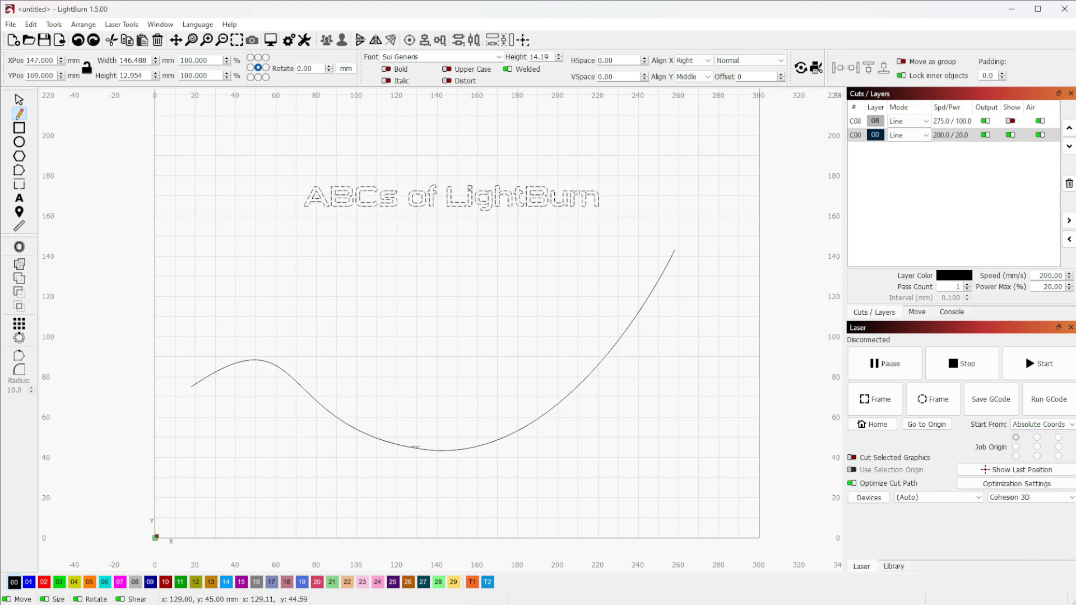
{"action": "key", "text": "Escape"}
{"action": "left_click", "coordinate": [443, 438]}
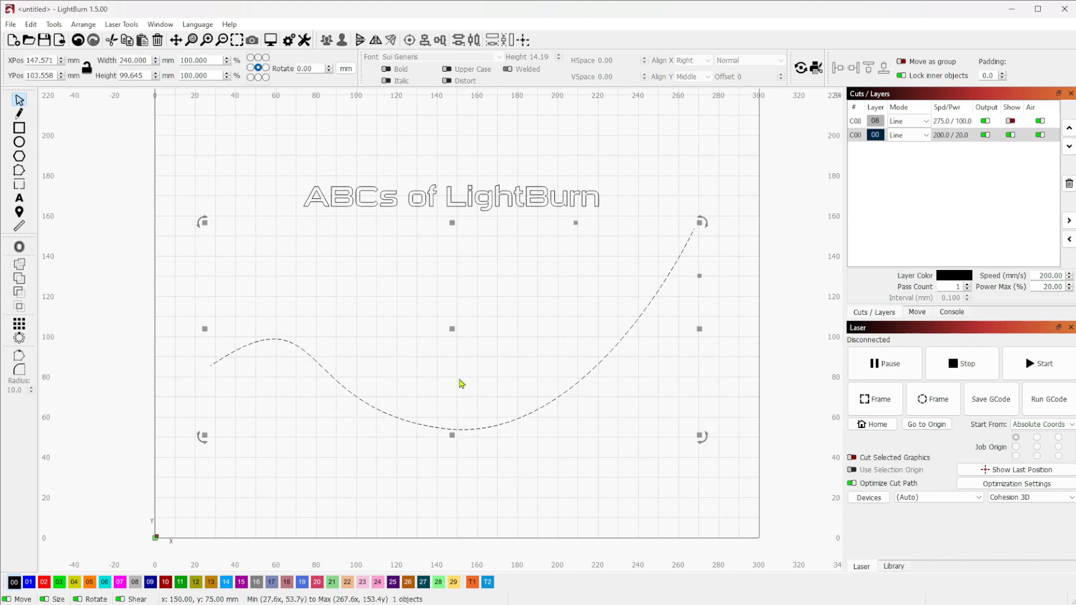
{"action": "left_click", "coordinate": [550, 422]}
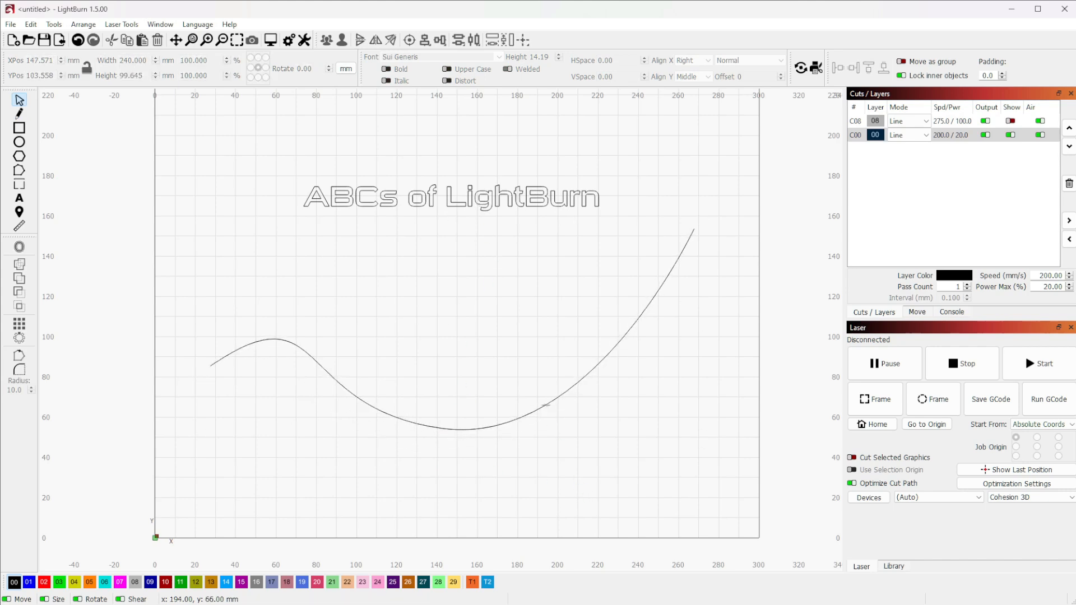
Try applying the wavy line as a path to the right-aligned text, and undo it
{"action": "left_click", "coordinate": [547, 408]}
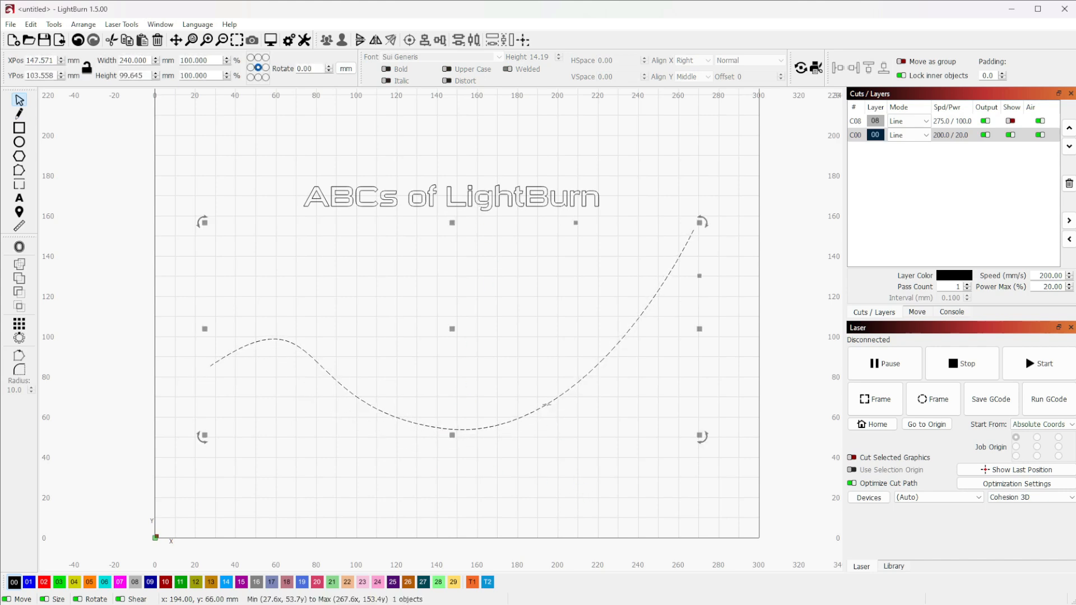
{"action": "left_click", "coordinate": [470, 202], "text": "shift"}
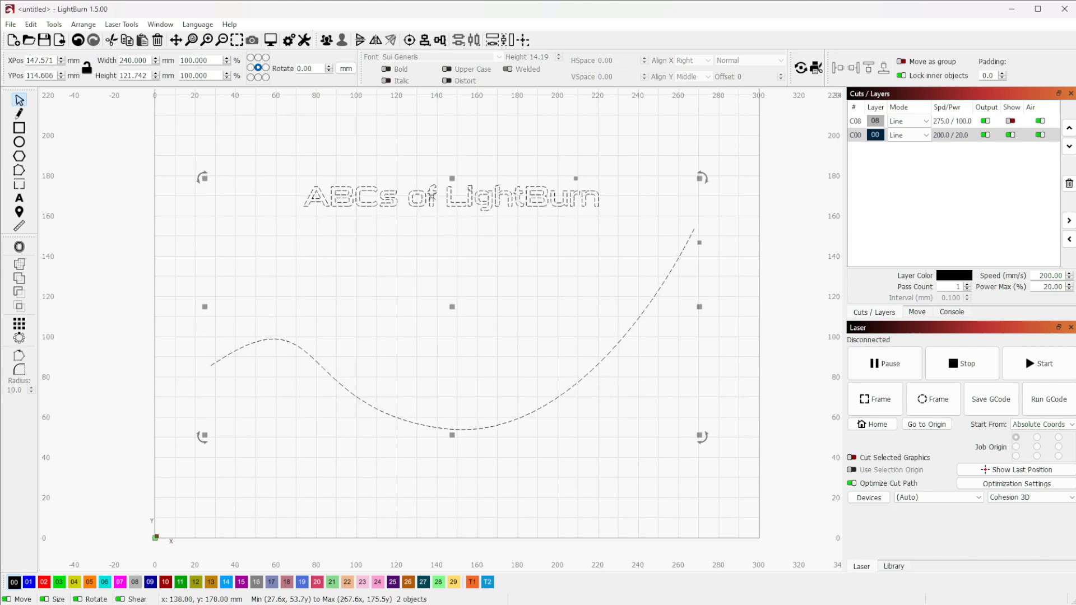
{"action": "right_click", "coordinate": [435, 200]}
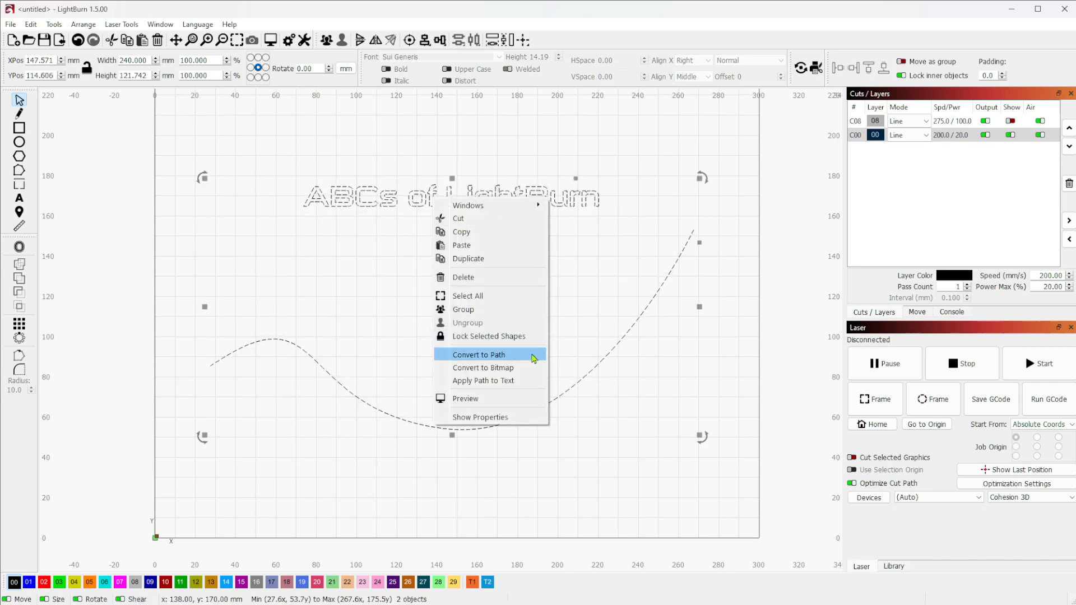
{"action": "left_click", "coordinate": [520, 381]}
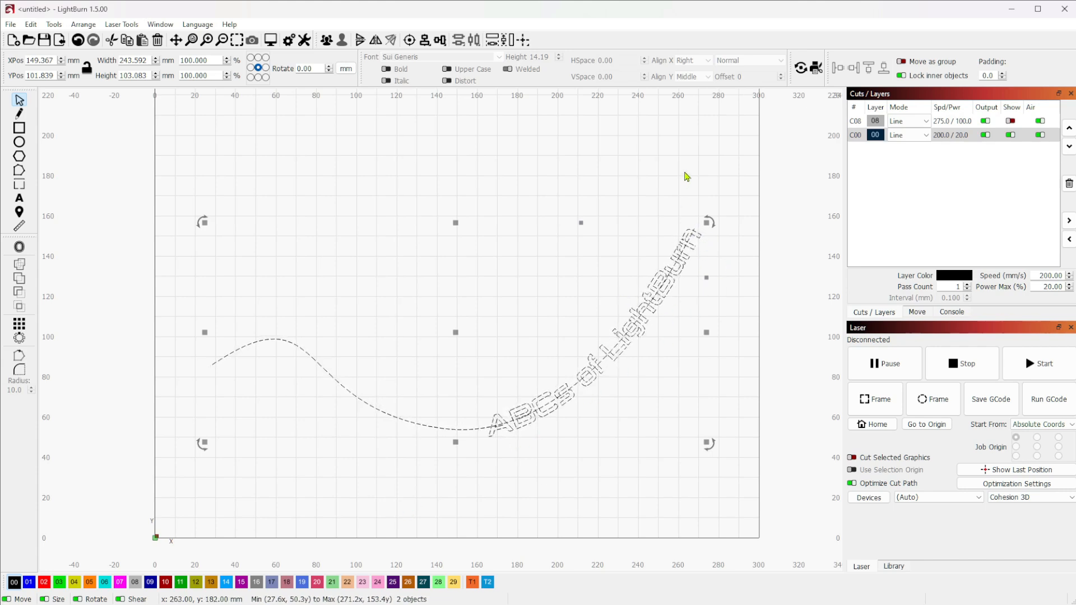
{"action": "key", "text": "ctrl+z"}
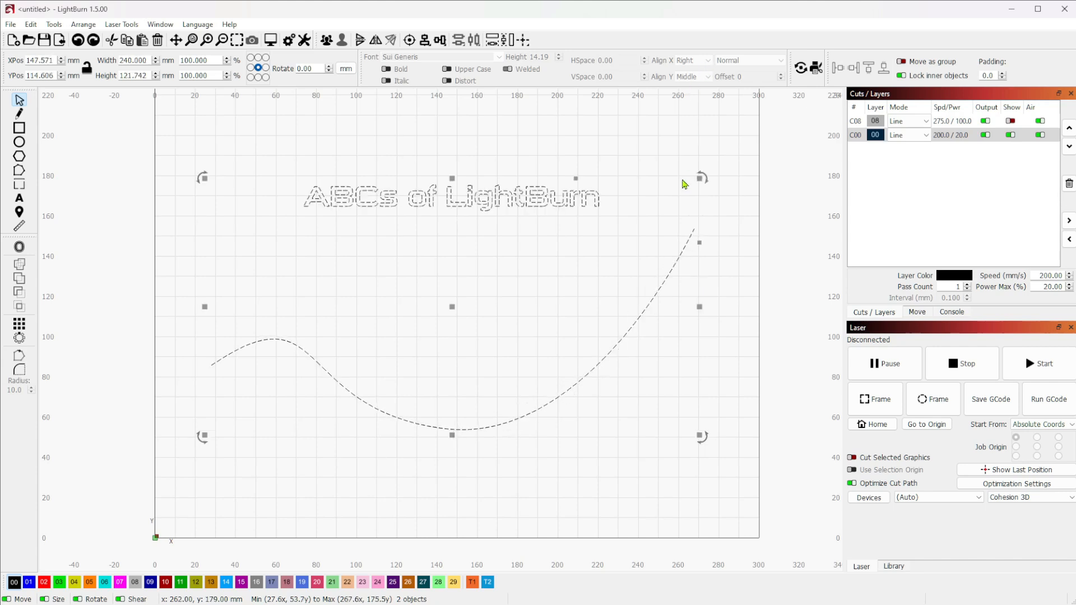
Set the straight text's horizontal alignment to Middle and its vertical alignment to Bottom
{"action": "left_click", "coordinate": [614, 168]}
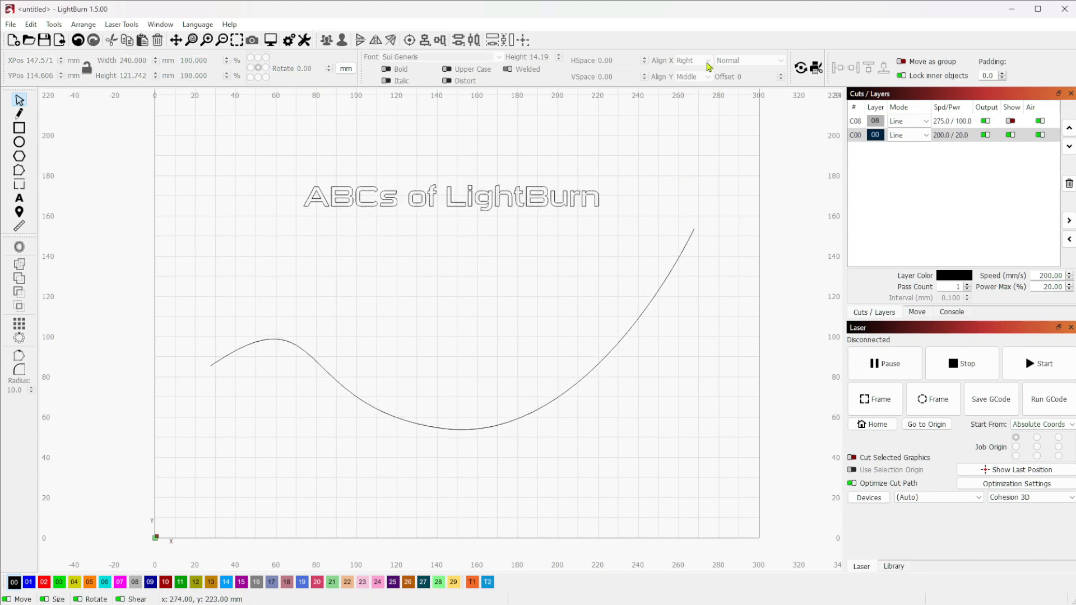
{"action": "left_click", "coordinate": [554, 192]}
{"action": "left_click", "coordinate": [692, 60]}
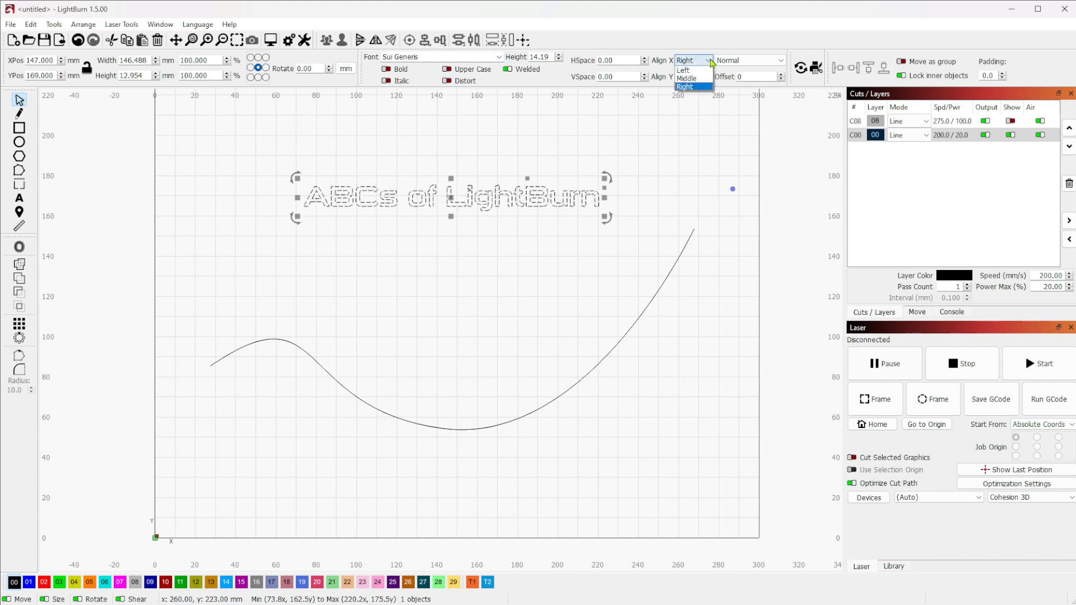
{"action": "left_click", "coordinate": [700, 79]}
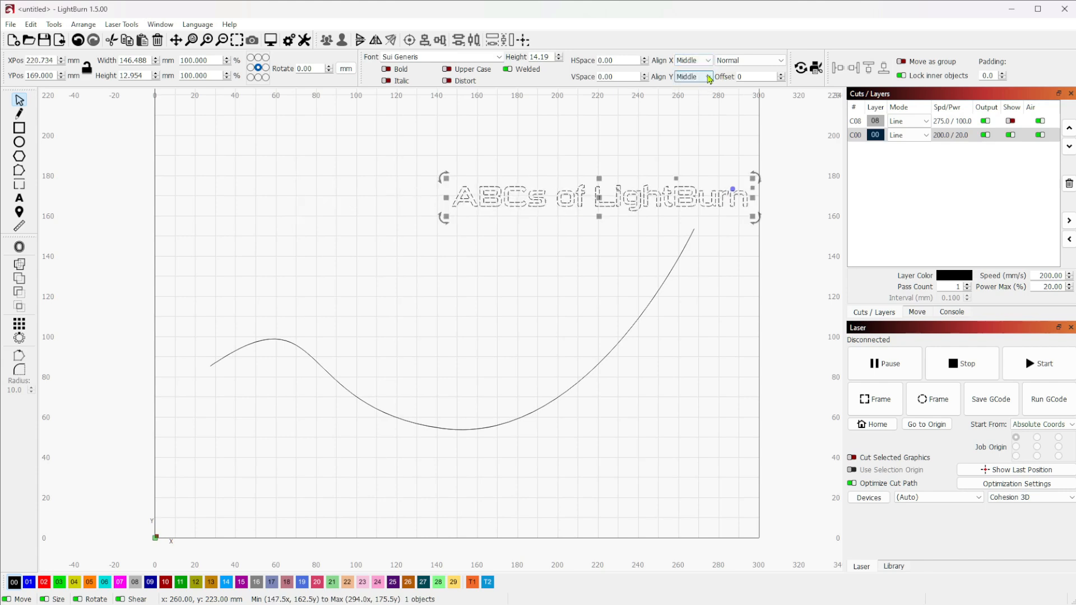
{"action": "left_click", "coordinate": [695, 76]}
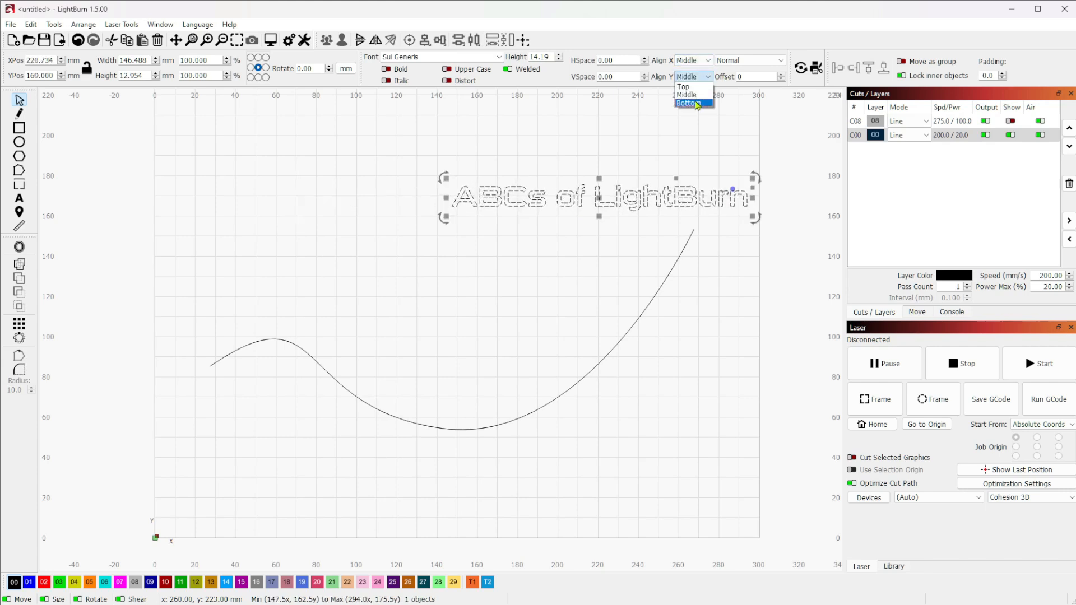
{"action": "left_click", "coordinate": [694, 103]}
Select the wavy line together with the text and apply the path to the text
{"action": "left_click", "coordinate": [649, 300]}
{"action": "left_click", "coordinate": [654, 185], "text": "shift"}
{"action": "right_click", "coordinate": [659, 184]}
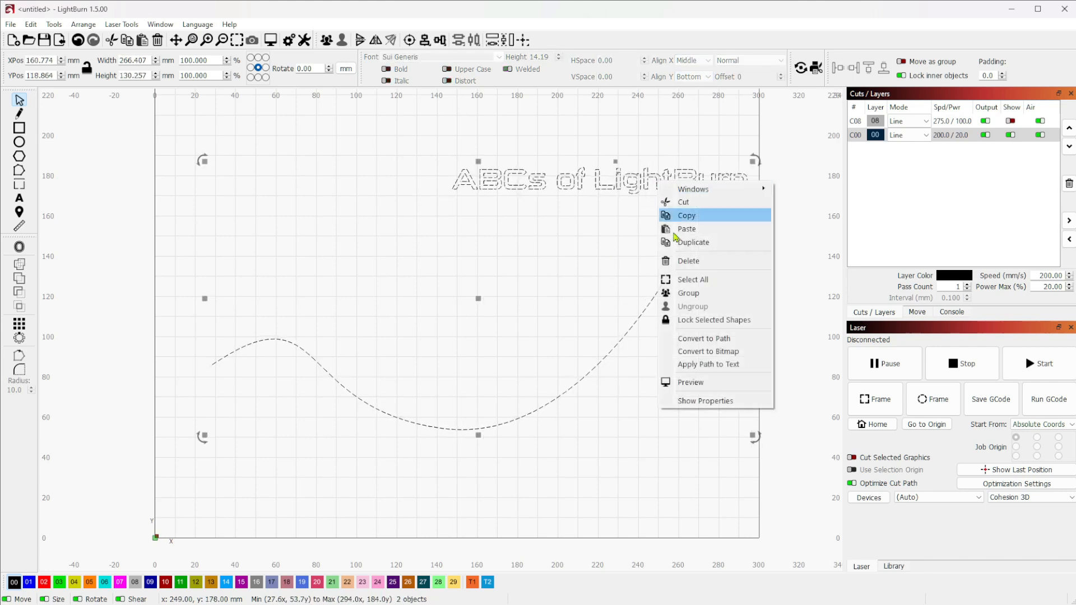
{"action": "left_click", "coordinate": [727, 367]}
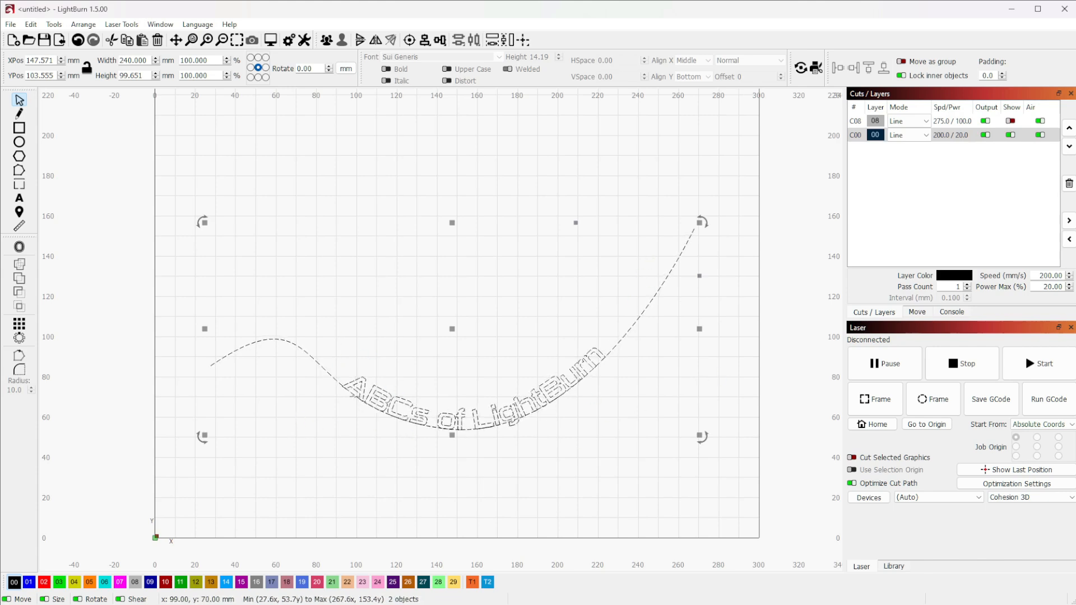
{"action": "left_click", "coordinate": [561, 484]}
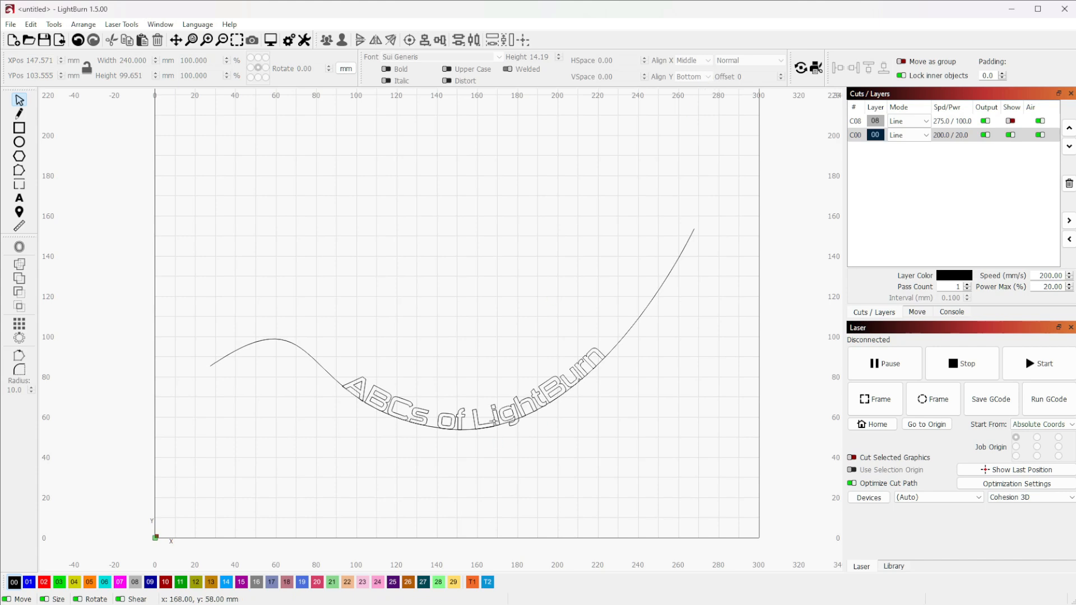
Set the horizontal alignment of the text on the path to Left
{"action": "left_click", "coordinate": [494, 422]}
{"action": "left_click", "coordinate": [693, 60]}
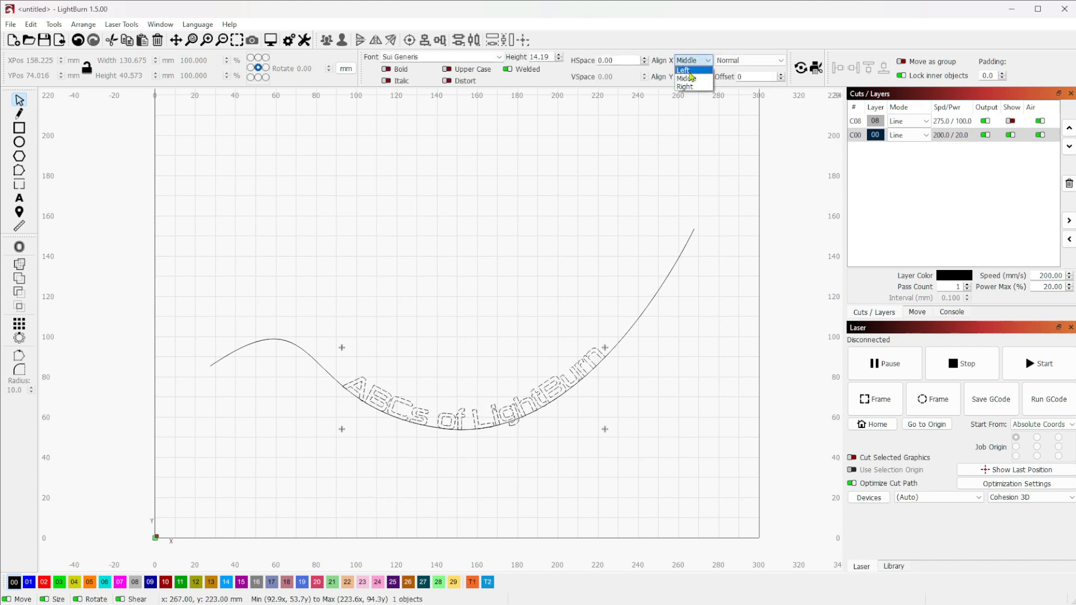
{"action": "left_click", "coordinate": [684, 70]}
{"action": "left_click", "coordinate": [492, 479]}
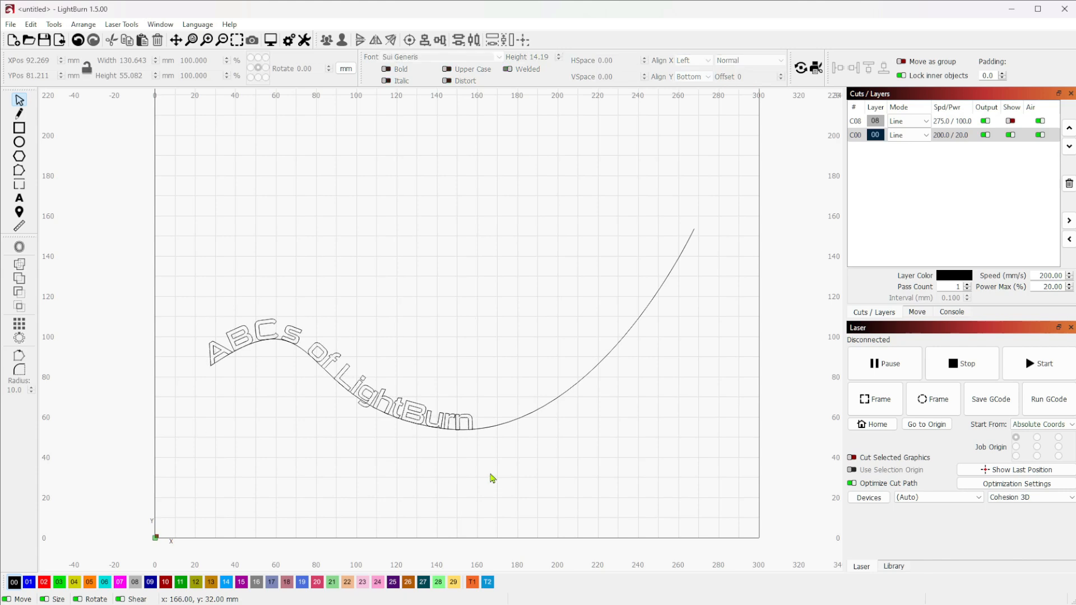
Try the Top and Middle vertical alignments on the path text, and return it to Bottom
{"action": "left_click", "coordinate": [421, 409]}
{"action": "left_click", "coordinate": [707, 76]}
{"action": "left_click", "coordinate": [690, 85]}
{"action": "left_click", "coordinate": [708, 76]}
{"action": "left_click", "coordinate": [708, 95]}
{"action": "left_click", "coordinate": [708, 76]}
{"action": "left_click", "coordinate": [708, 86]}
{"action": "left_click", "coordinate": [708, 76]}
{"action": "left_click", "coordinate": [695, 103]}
Return the horizontal alignment of the path text to Middle
{"action": "left_click", "coordinate": [707, 60]}
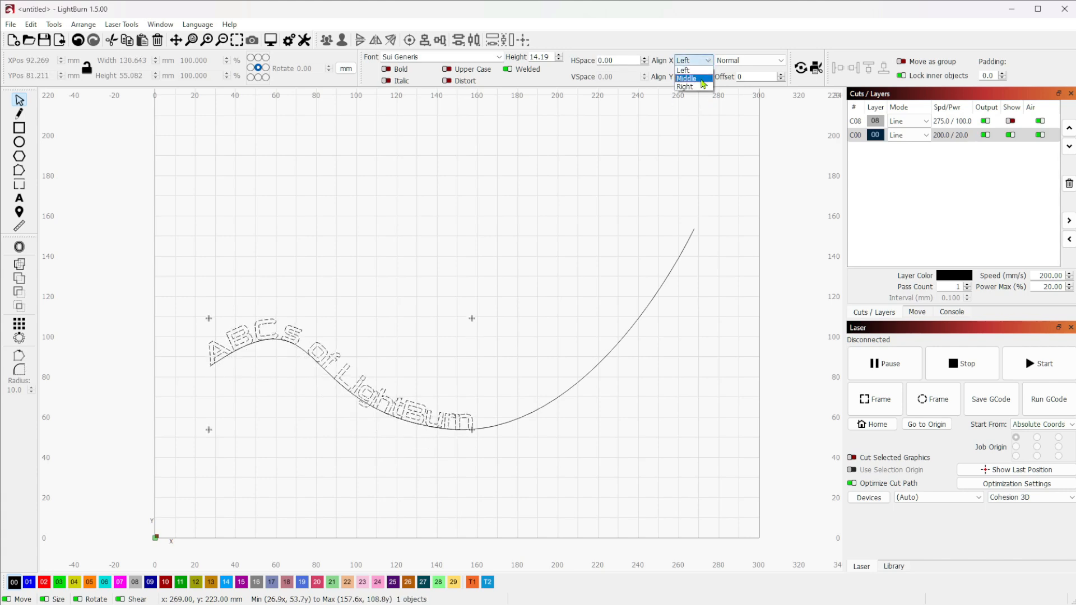
{"action": "left_click", "coordinate": [703, 79]}
{"action": "left_click", "coordinate": [489, 425]}
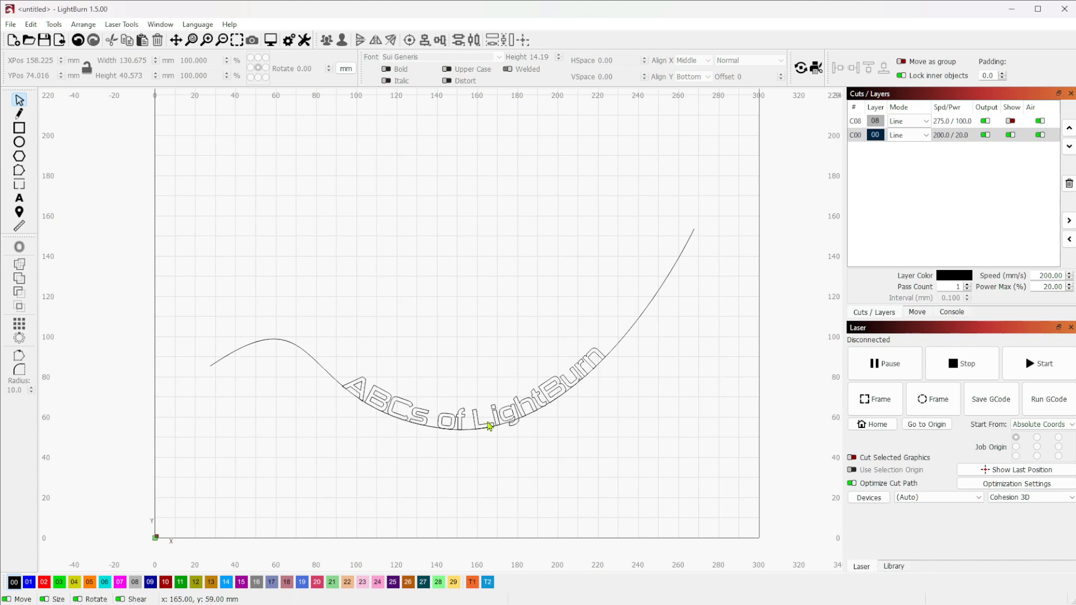
Select the wavy guide path, then resize and tilt it to about 158 mm wide and 107 mm high
{"action": "left_click", "coordinate": [482, 424]}
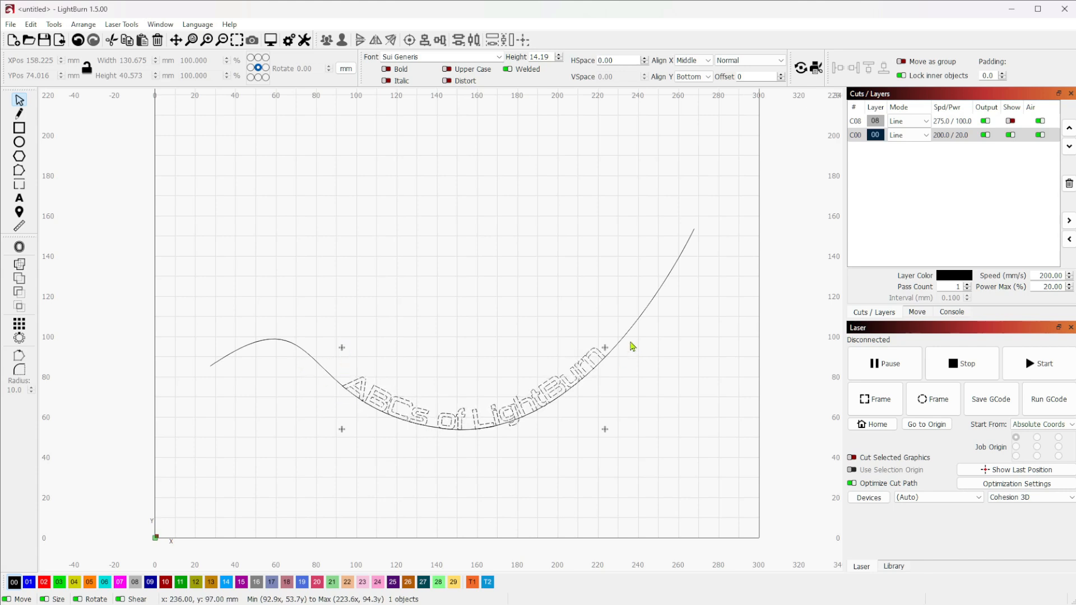
{"action": "left_click", "coordinate": [649, 307]}
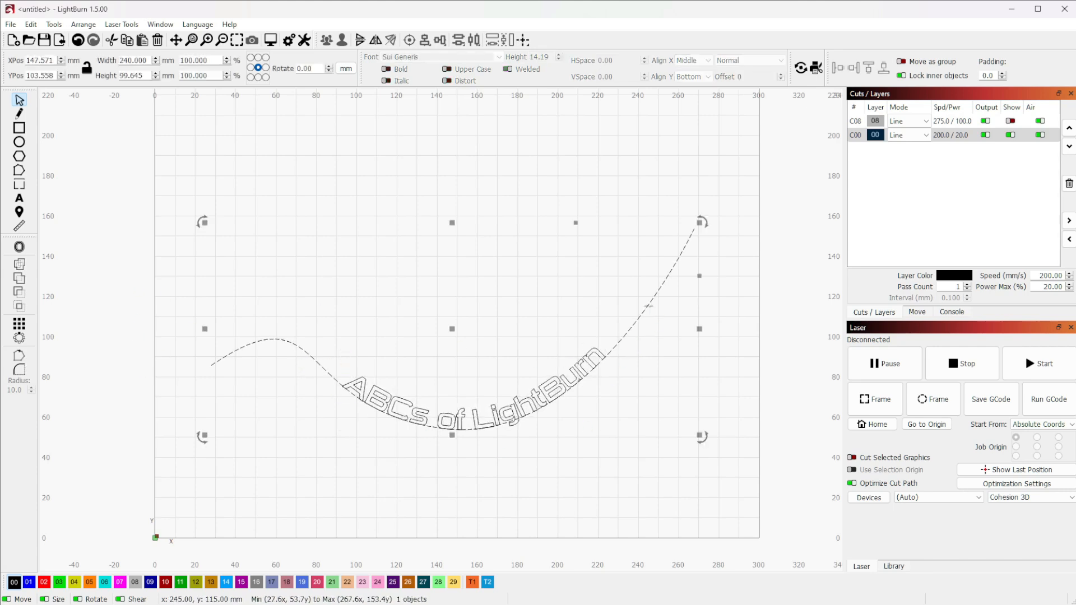
{"action": "left_click_drag", "start_coordinate": [700, 223], "coordinate": [555, 399]}
{"action": "left_click_drag", "start_coordinate": [379, 312], "coordinate": [403, 237]}
{"action": "left_click_drag", "start_coordinate": [563, 229], "coordinate": [582, 298]}
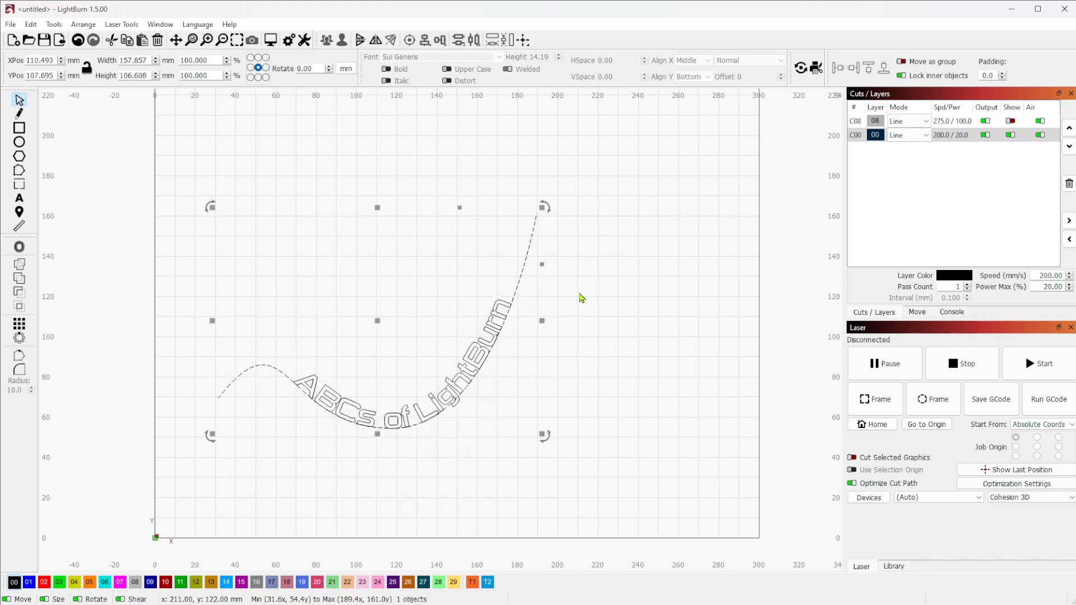
Tilt and stretch the guide path further to about 183 mm wide and 121 mm high
{"action": "left_click_drag", "start_coordinate": [543, 261], "coordinate": [521, 253]}
{"action": "left_click_drag", "start_coordinate": [378, 174], "coordinate": [553, 235]}
{"action": "left_click", "coordinate": [469, 341]}
{"action": "left_click", "coordinate": [536, 243]}
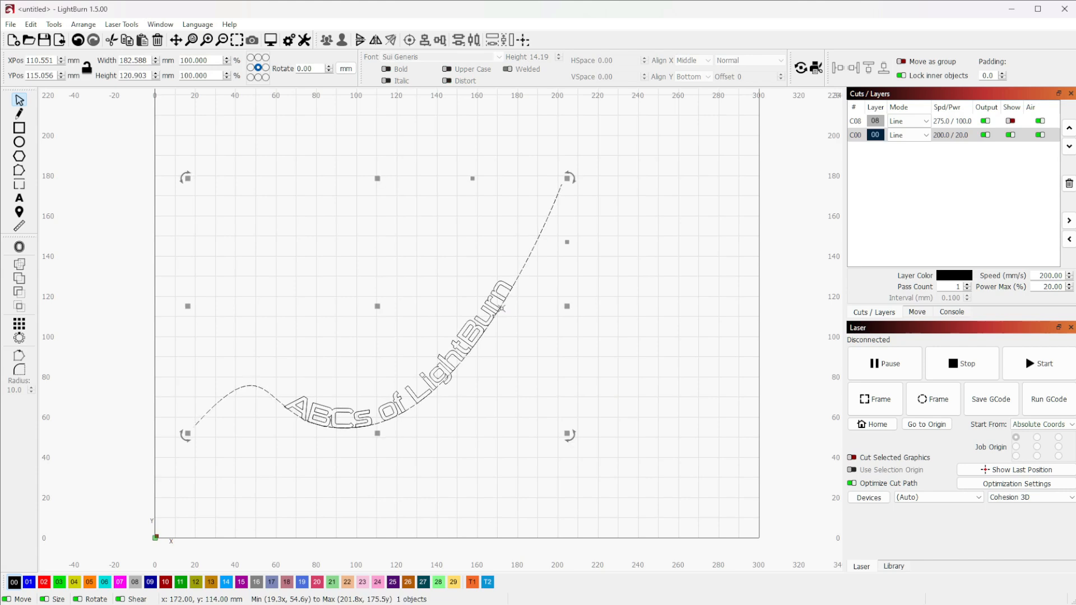
Delete the ABCs of LightBurn path text and the wavy guide path from the workspace
{"action": "left_click", "coordinate": [564, 317]}
{"action": "left_click", "coordinate": [457, 351]}
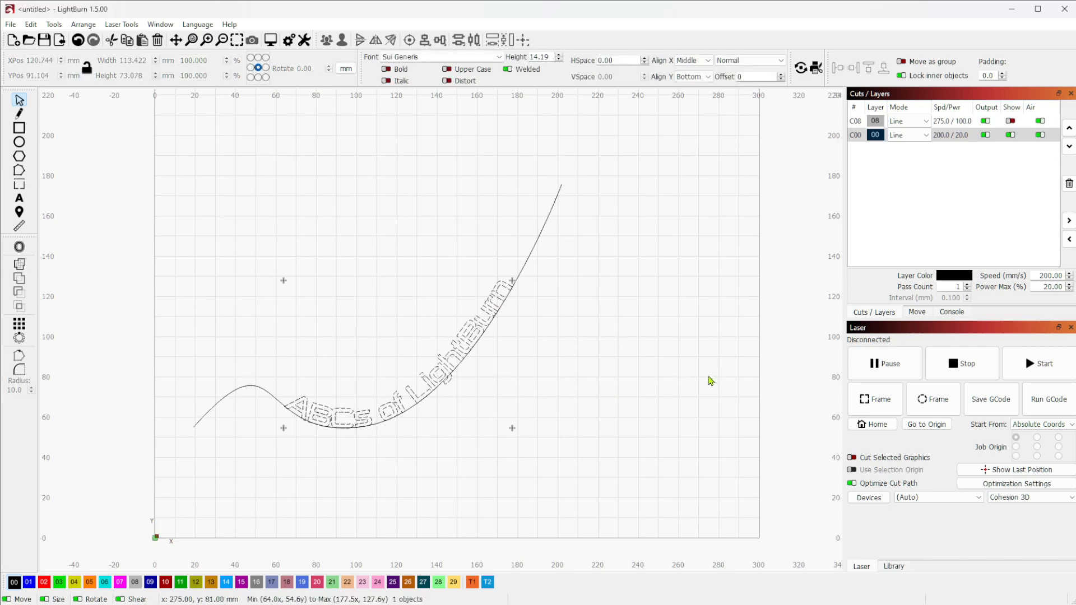
{"action": "left_click", "coordinate": [667, 377]}
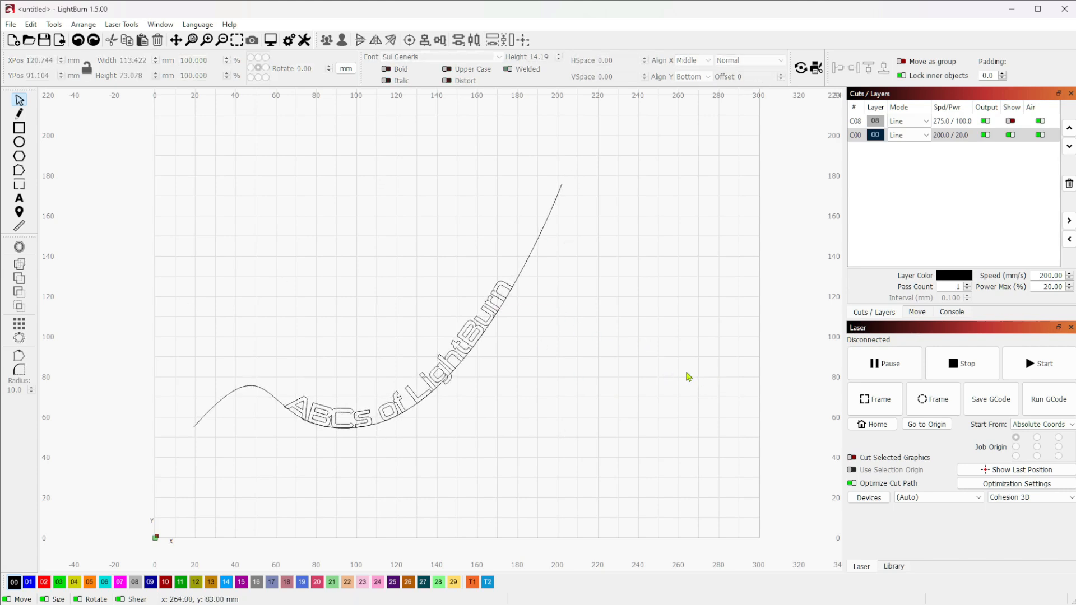
{"action": "left_click", "coordinate": [506, 329]}
{"action": "key", "text": "Delete"}
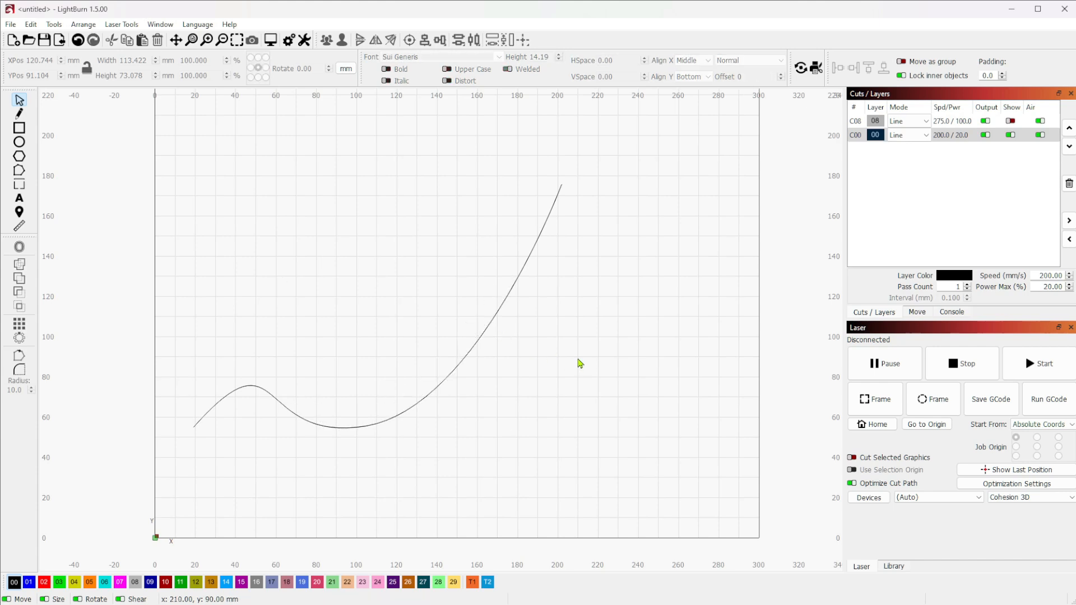
{"action": "left_click", "coordinate": [476, 337]}
{"action": "key", "text": "Delete"}
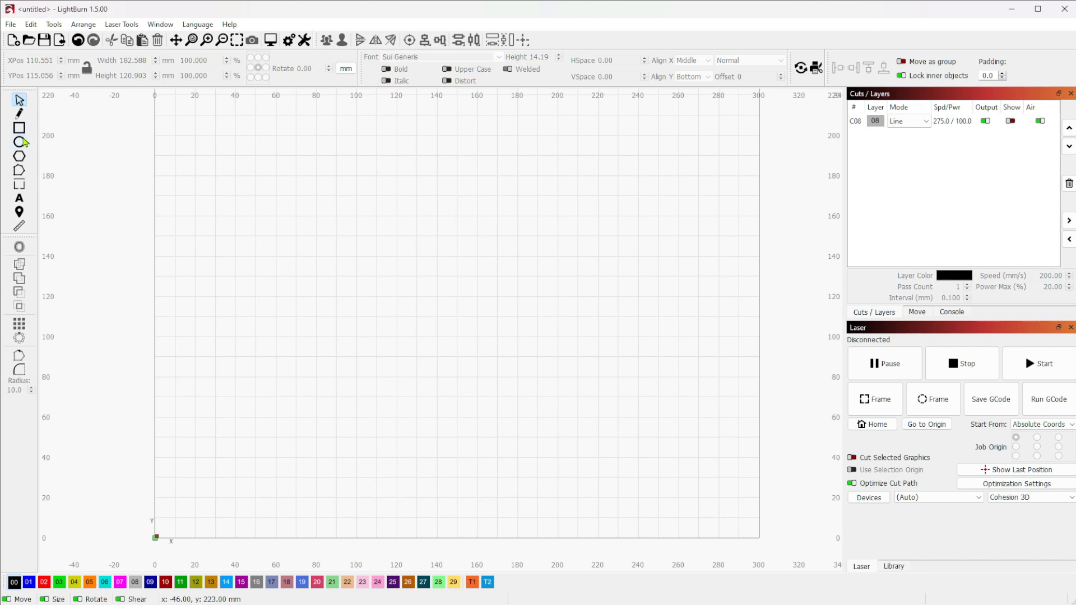
Create the text "ABCs of LightBurn" in Sui Generis and move its center to X 158, Y 129 mm
{"action": "left_click", "coordinate": [20, 199]}
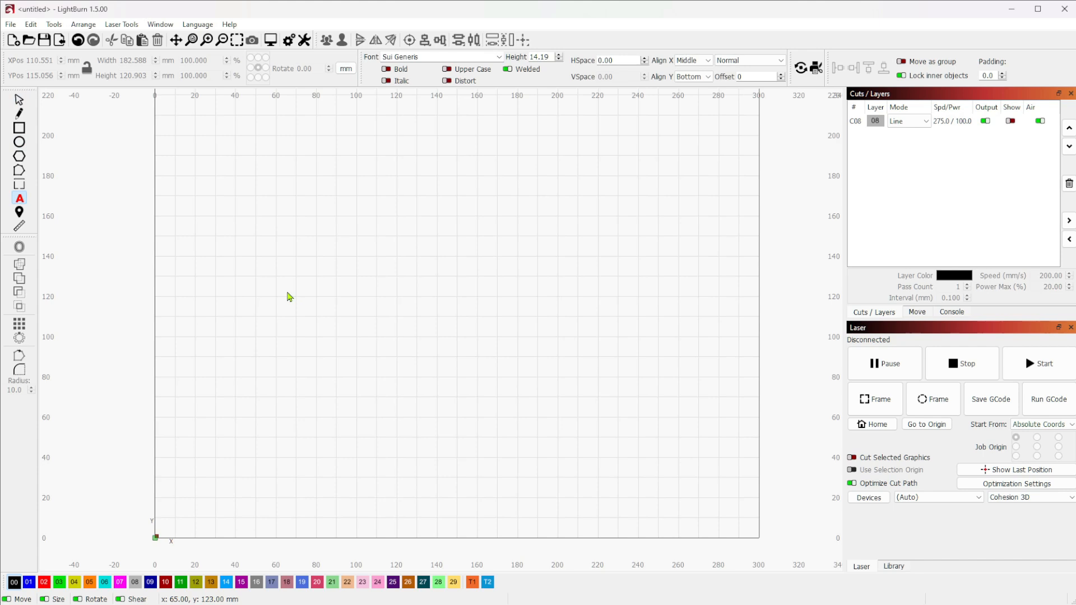
{"action": "left_click", "coordinate": [310, 249]}
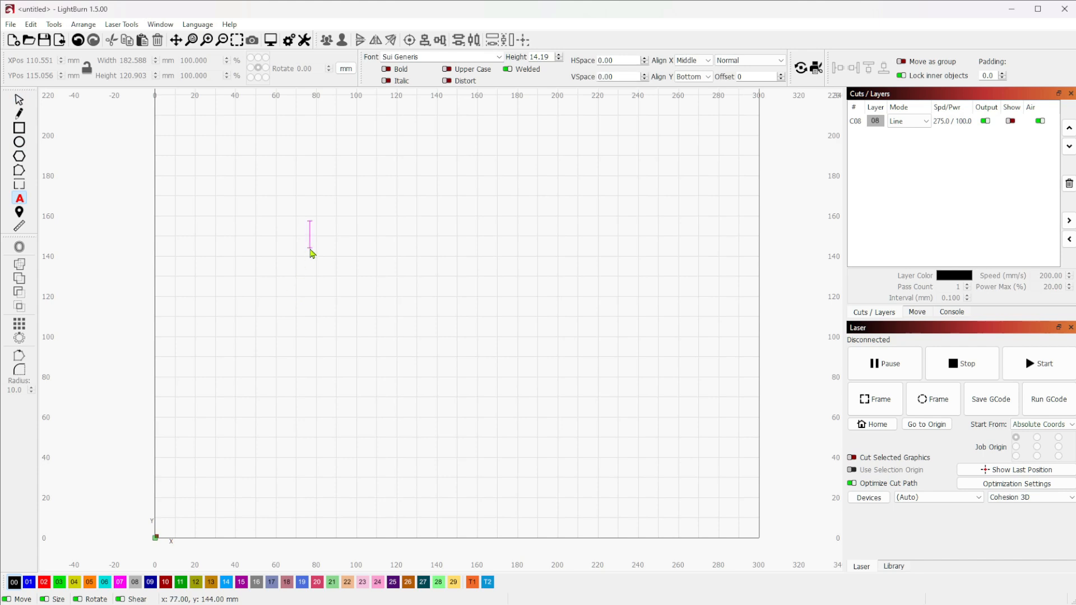
{"action": "type", "text": "ABCs "}
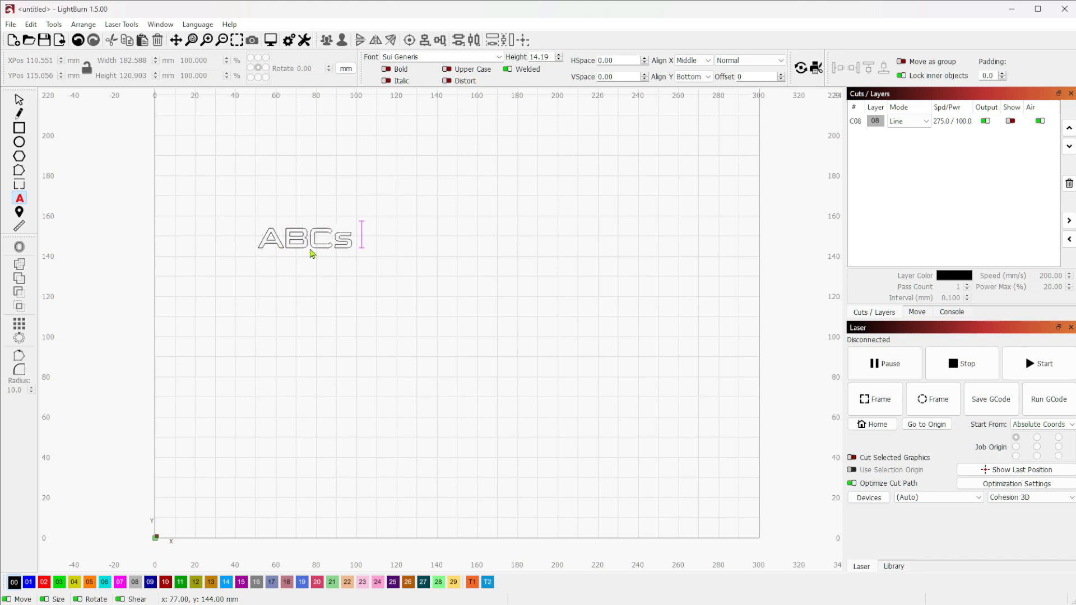
{"action": "type", "text": "of LightBurn"}
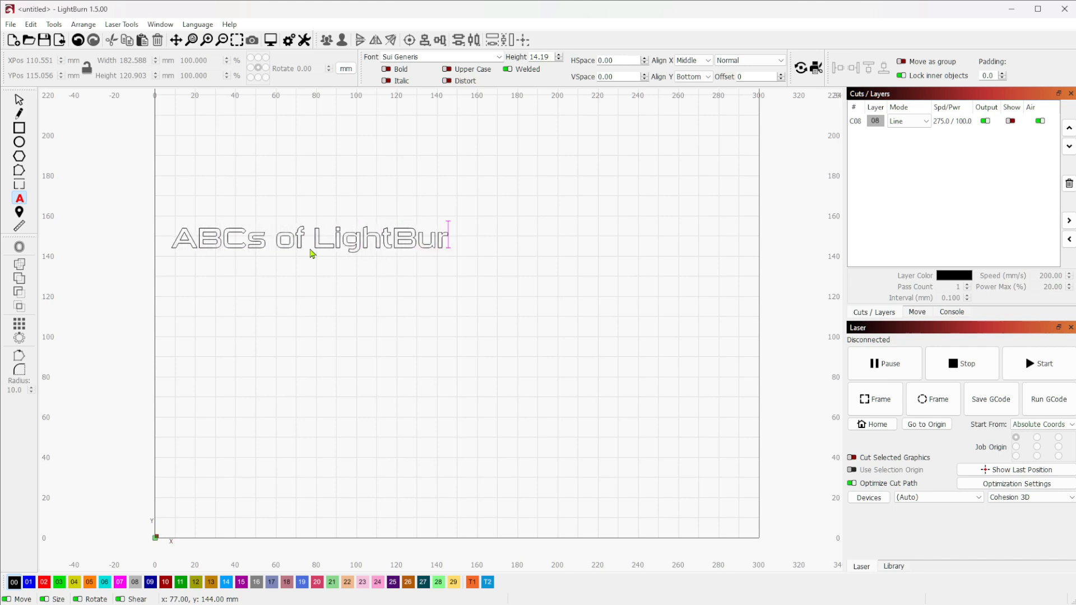
{"action": "left_click", "coordinate": [19, 99]}
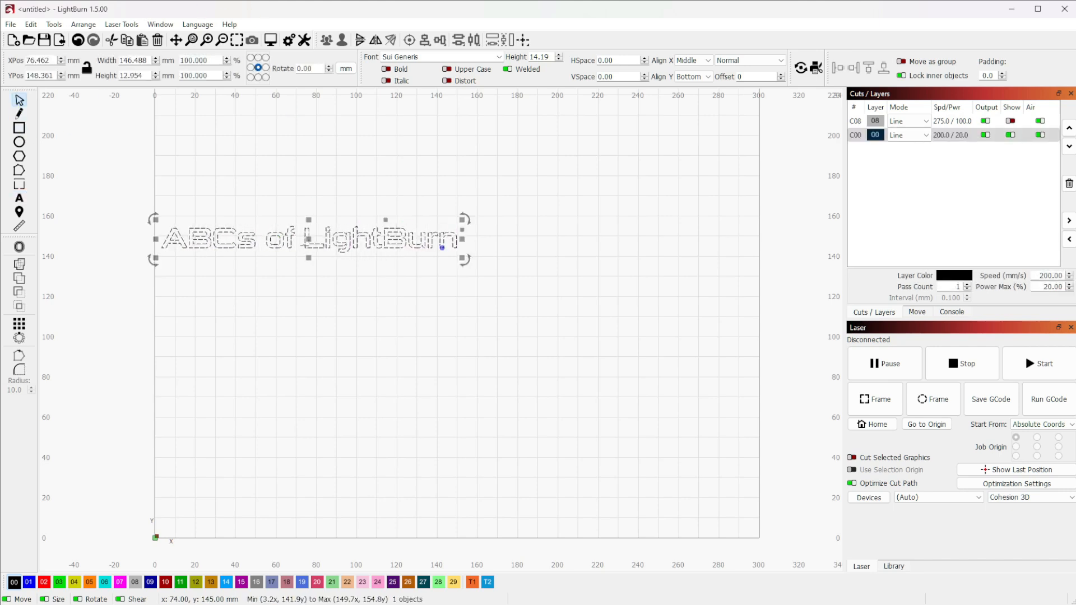
{"action": "left_click_drag", "start_coordinate": [312, 240], "coordinate": [476, 283]}
{"action": "scroll", "coordinate": [474, 277], "scroll_direction": "up", "scroll_amount": 5}
{"action": "scroll", "coordinate": [478, 277], "scroll_direction": "down", "scroll_amount": 1}
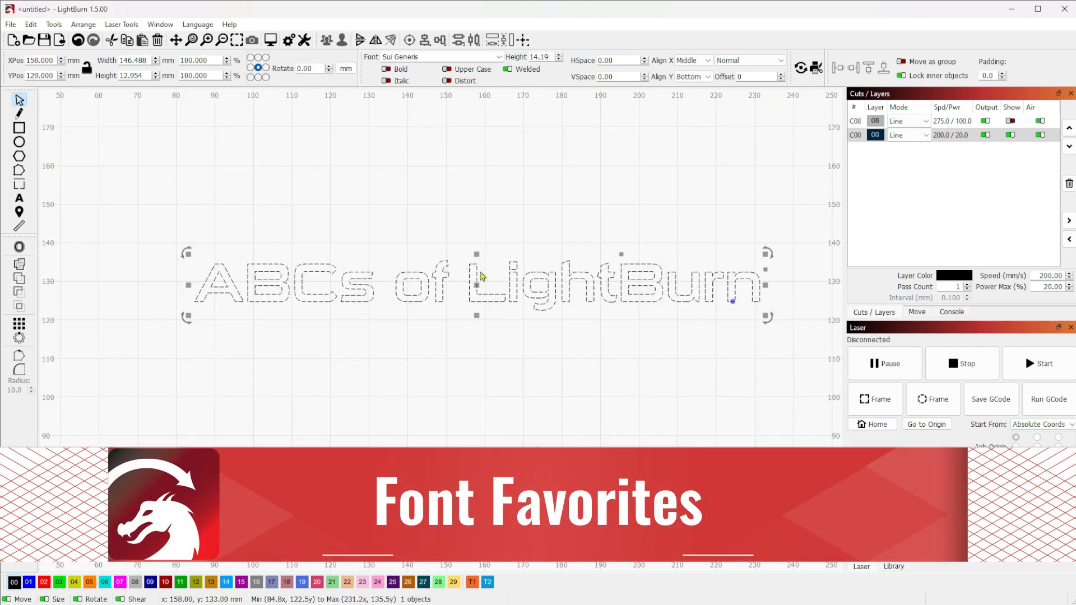
Browse the font list, including its Recent and All Fonts groups, and preview different fonts on the text
{"action": "left_click", "coordinate": [500, 58]}
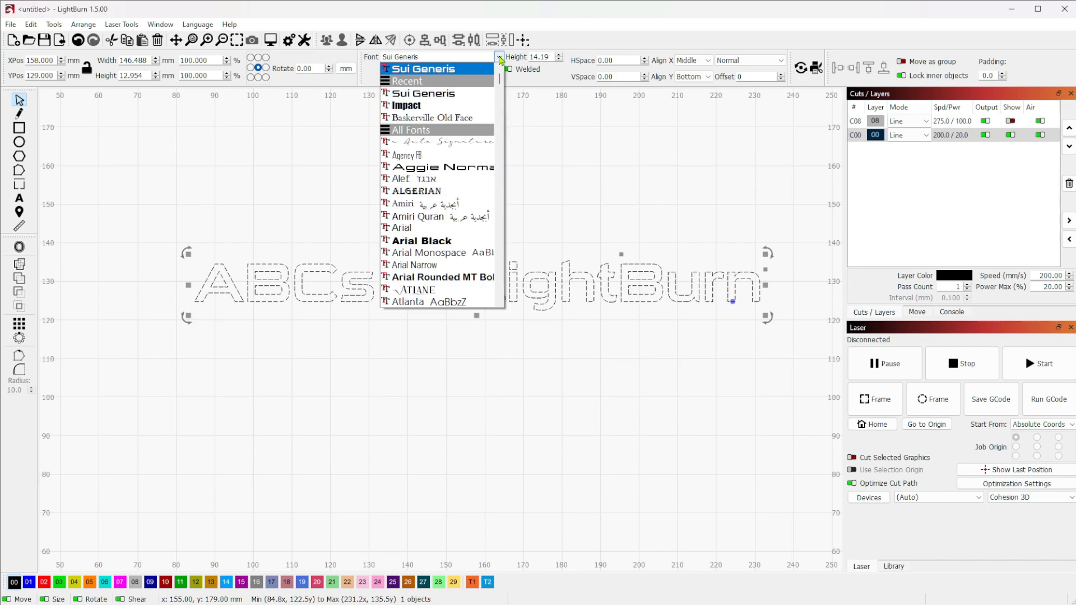
{"action": "scroll", "coordinate": [474, 160], "scroll_direction": "down", "scroll_amount": 15}
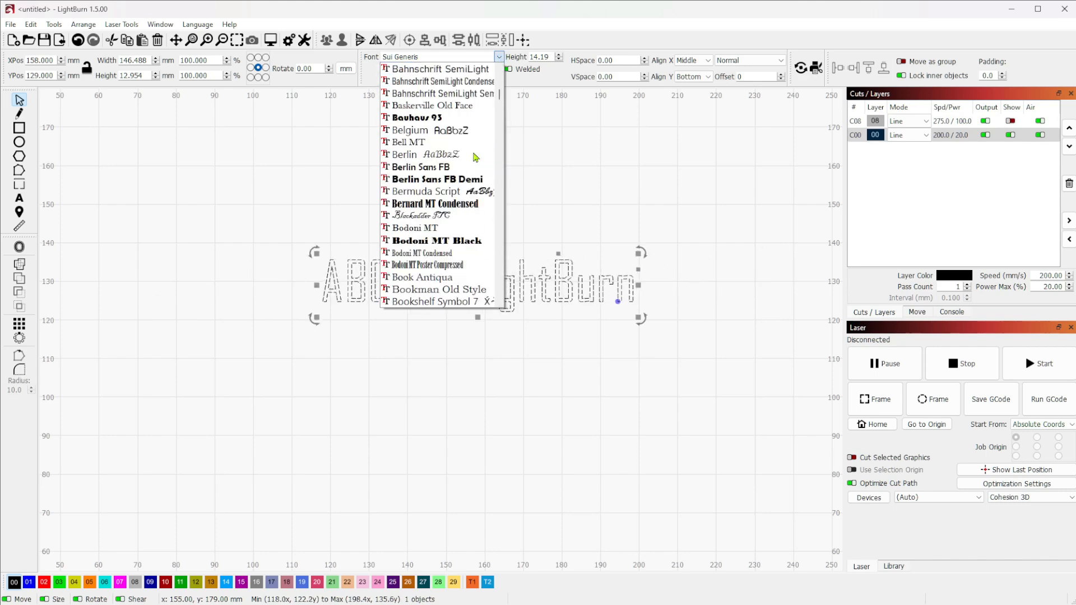
{"action": "scroll", "coordinate": [474, 160], "scroll_direction": "down", "scroll_amount": 15}
{"action": "scroll", "coordinate": [448, 188], "scroll_direction": "up", "scroll_amount": 10}
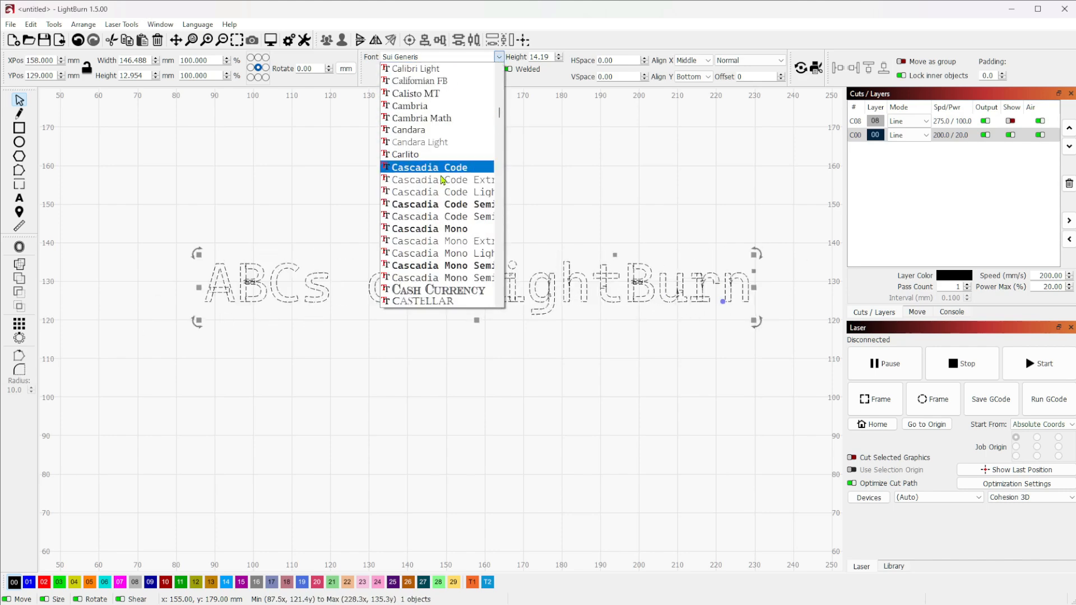
{"action": "scroll", "coordinate": [443, 192], "scroll_direction": "up", "scroll_amount": 4}
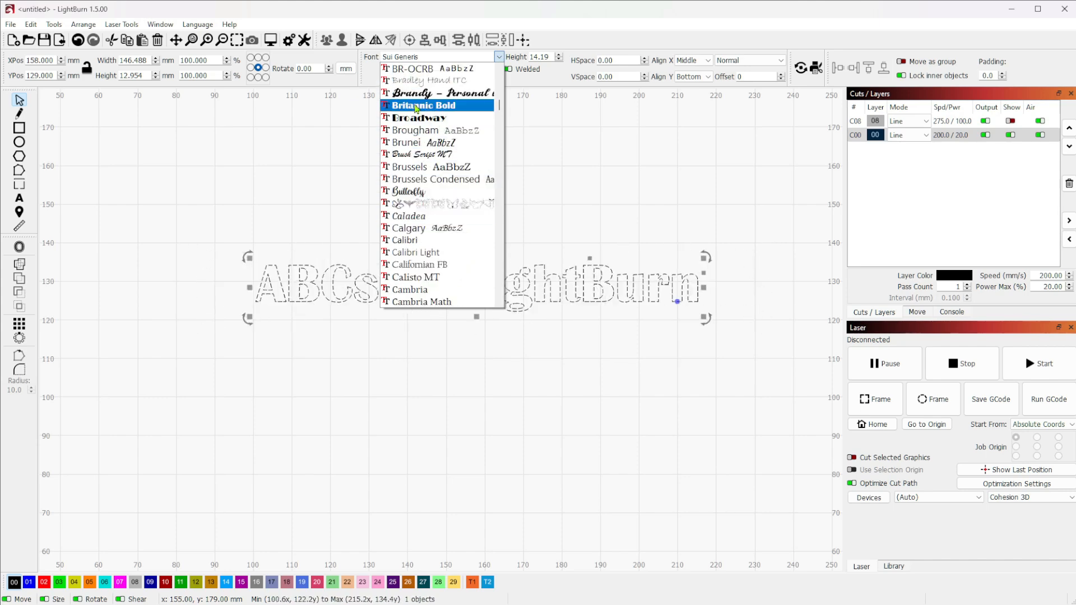
{"action": "scroll", "coordinate": [429, 190], "scroll_direction": "down", "scroll_amount": 4}
{"action": "scroll", "coordinate": [432, 201], "scroll_direction": "down", "scroll_amount": 15}
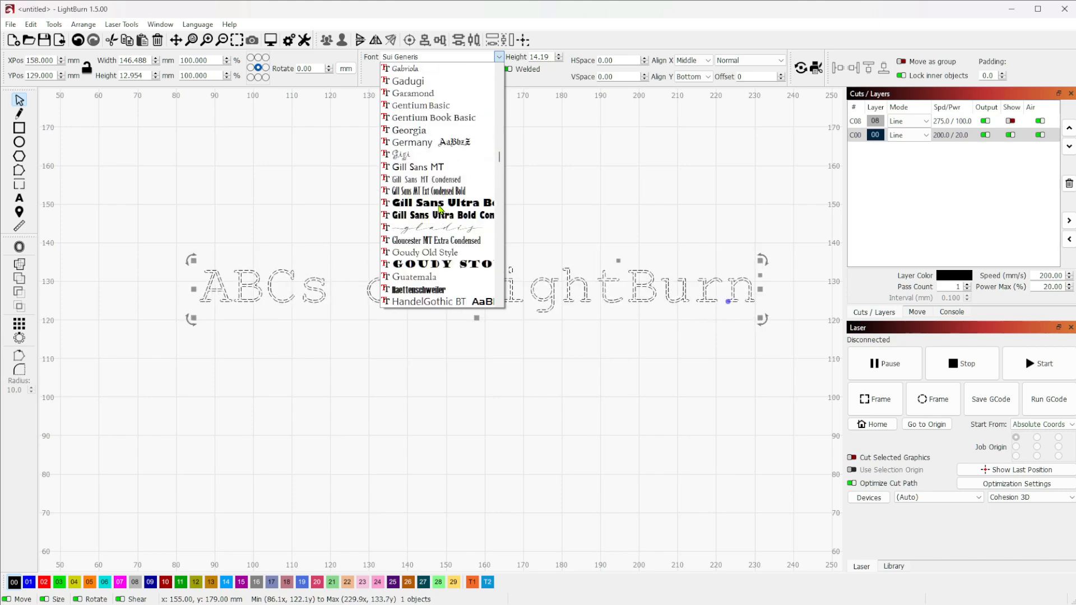
{"action": "scroll", "coordinate": [440, 209], "scroll_direction": "down", "scroll_amount": 7}
{"action": "left_click", "coordinate": [499, 57]}
{"action": "left_click", "coordinate": [499, 58]}
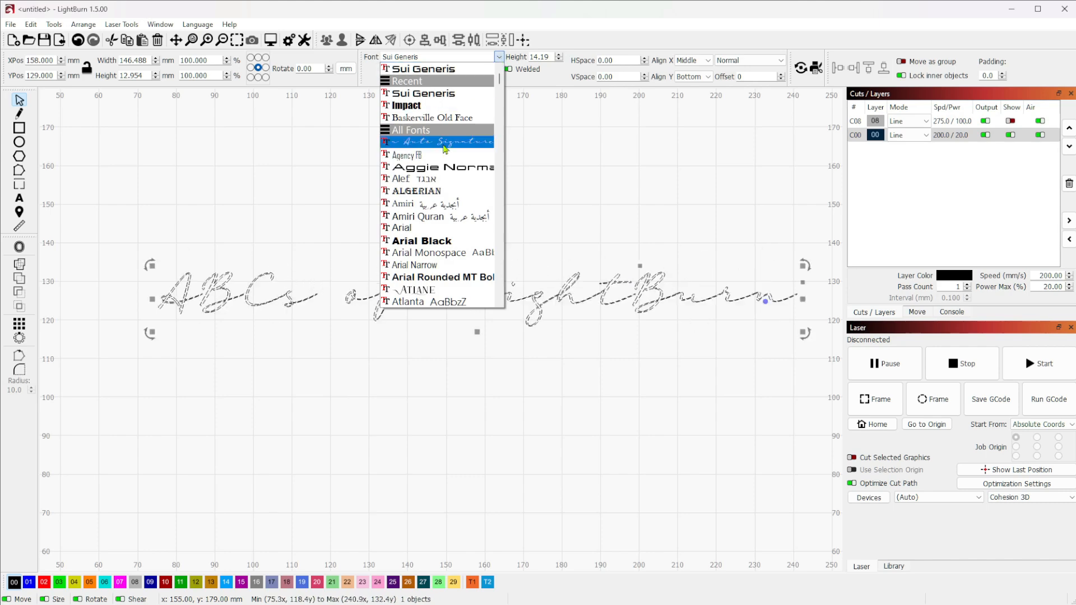
{"action": "scroll", "coordinate": [446, 193], "scroll_direction": "down", "scroll_amount": 20}
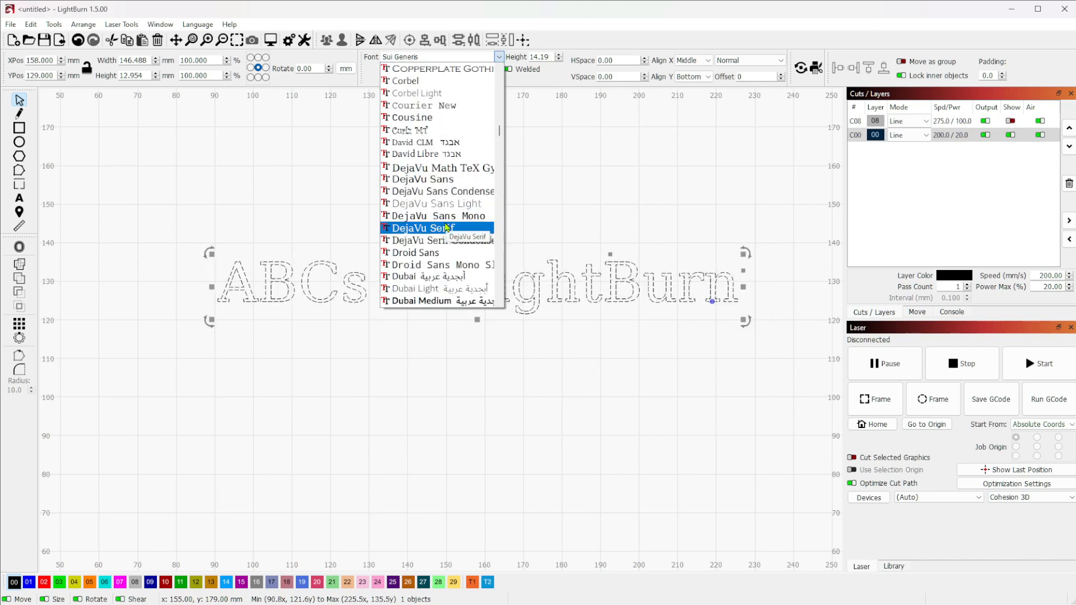
{"action": "left_click", "coordinate": [500, 57]}
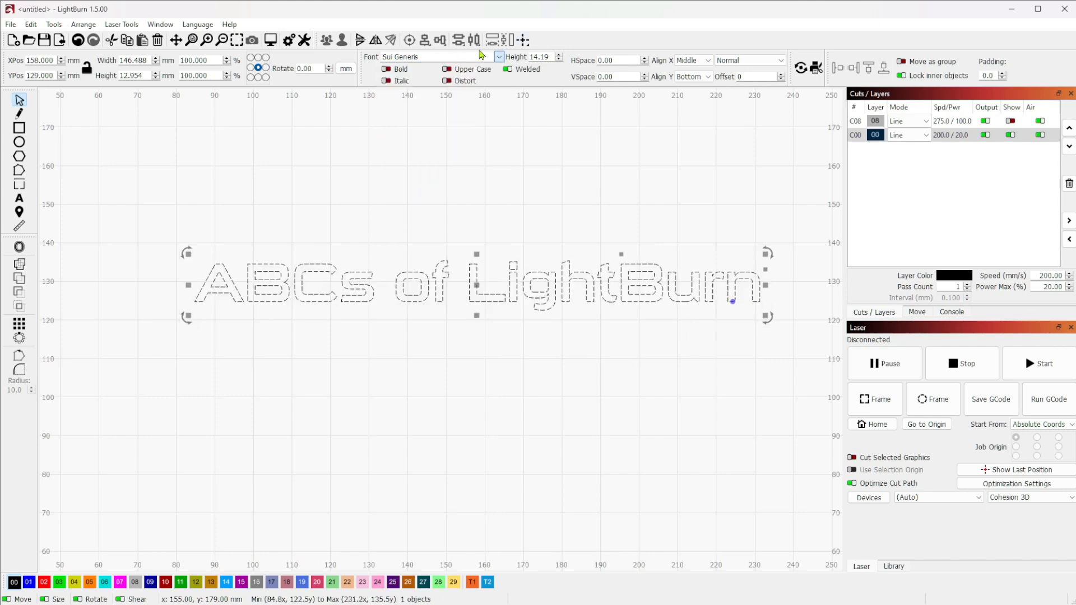
{"action": "left_click", "coordinate": [500, 57]}
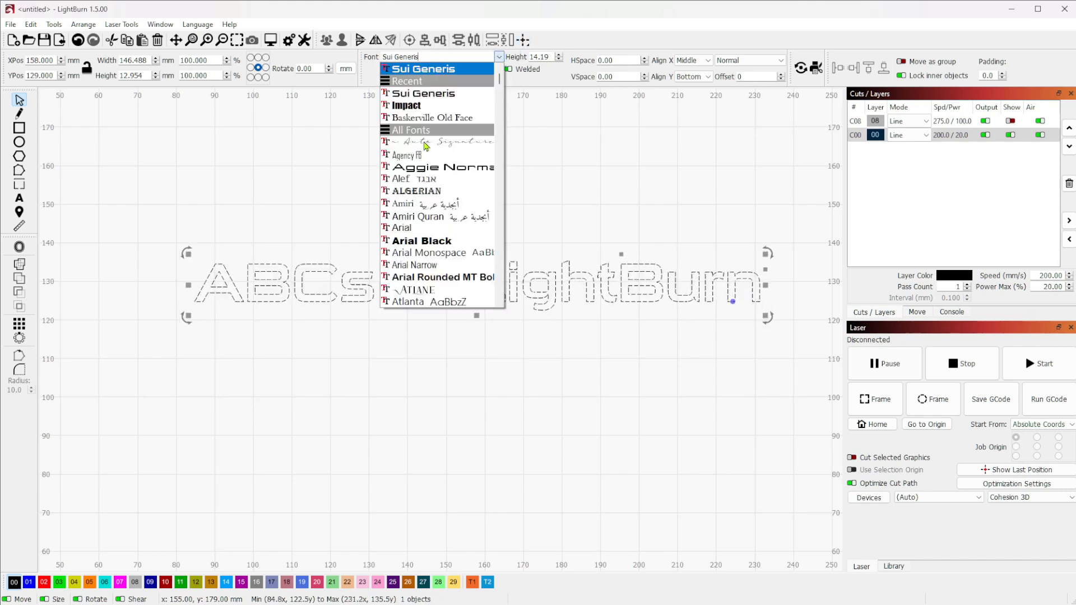
Set the text's font to Comic Sans MS and move its center to X 152, Y 132 mm
{"action": "left_click", "coordinate": [452, 59]}
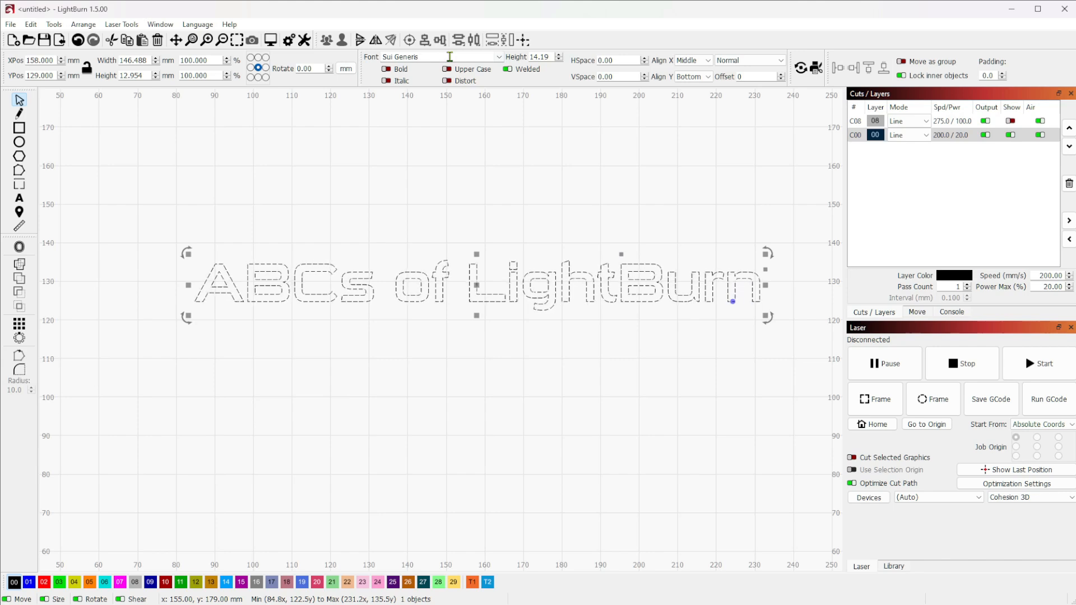
{"action": "key", "text": "ctrl+a"}
{"action": "type", "text": "comic"}
{"action": "key", "text": "Return"}
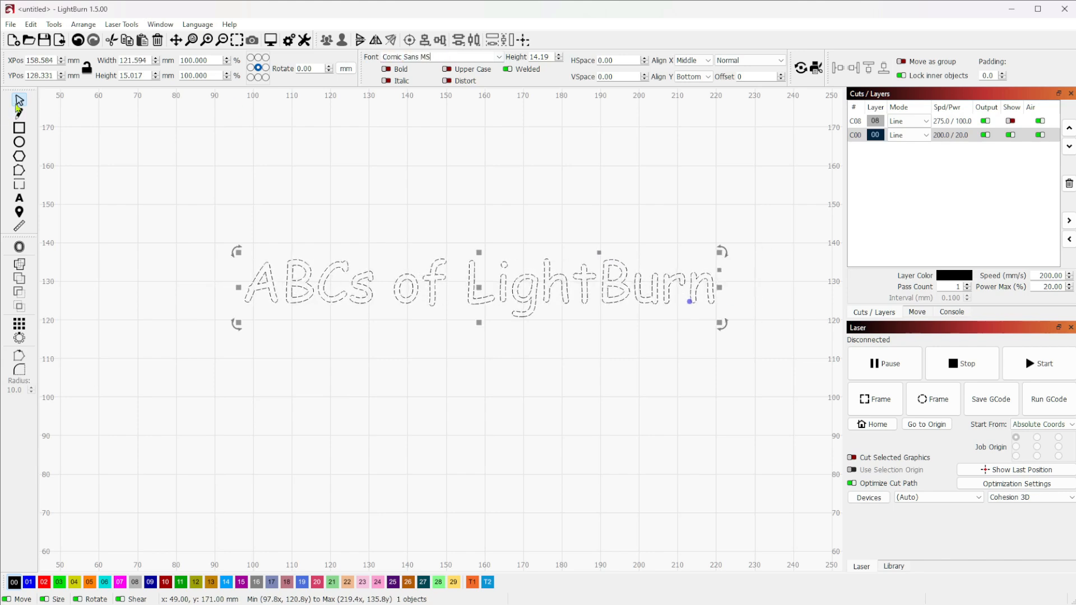
{"action": "left_click_drag", "start_coordinate": [480, 287], "coordinate": [455, 274]}
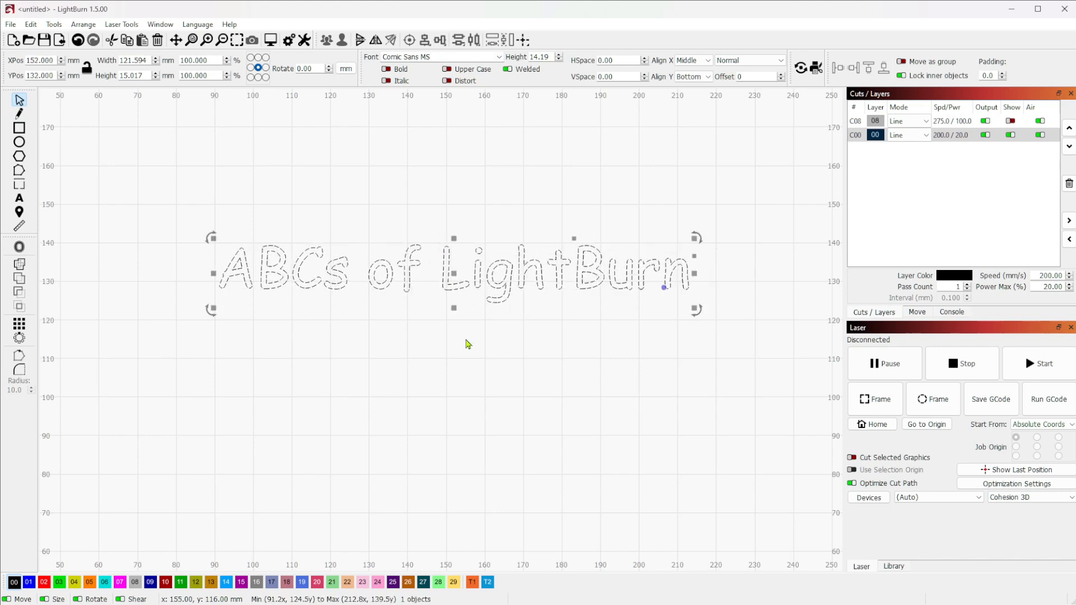
{"action": "left_click", "coordinate": [503, 315]}
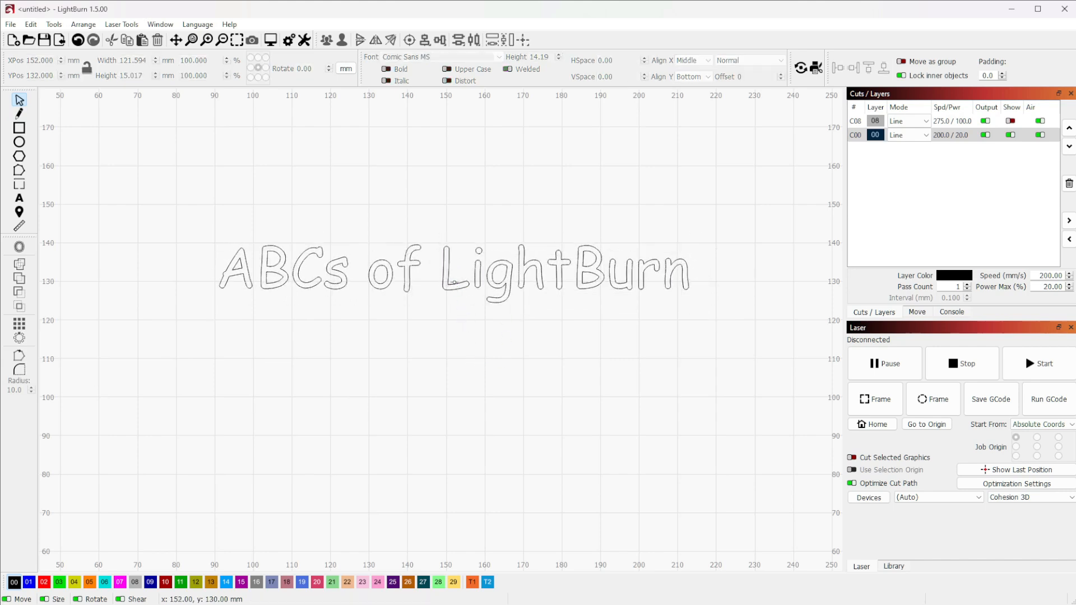
Select the text and add its Comic Sans MS font to the font favorites
{"action": "left_click", "coordinate": [455, 286]}
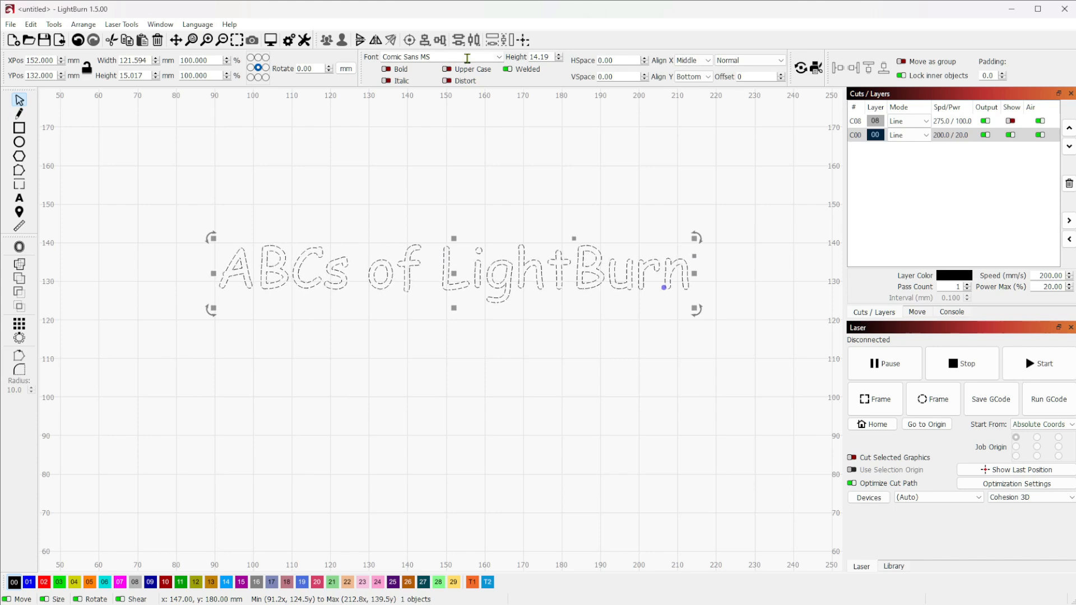
{"action": "right_click", "coordinate": [444, 58]}
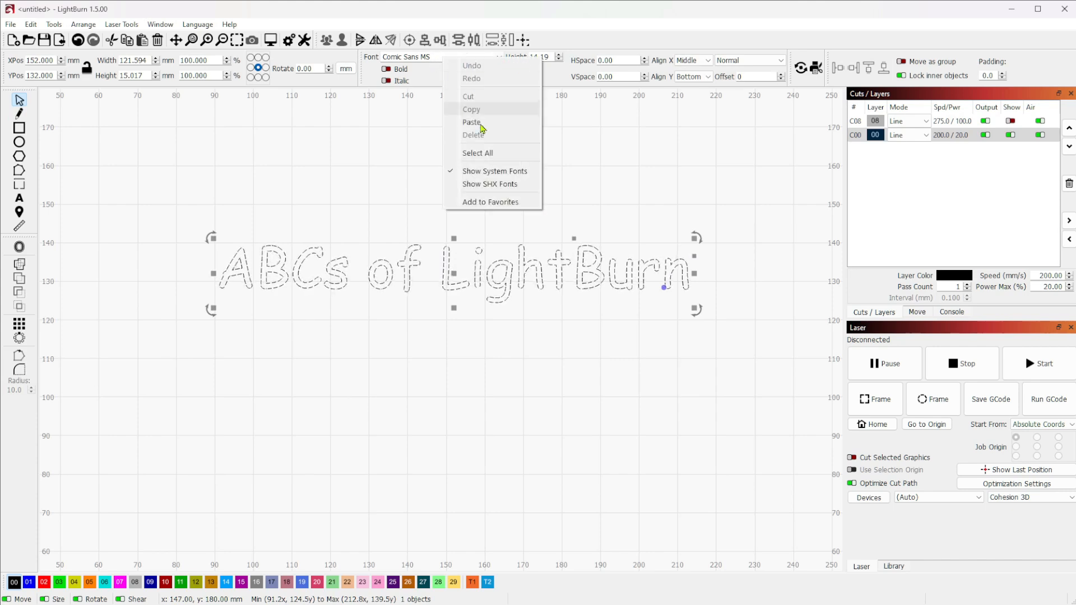
{"action": "left_click", "coordinate": [475, 203]}
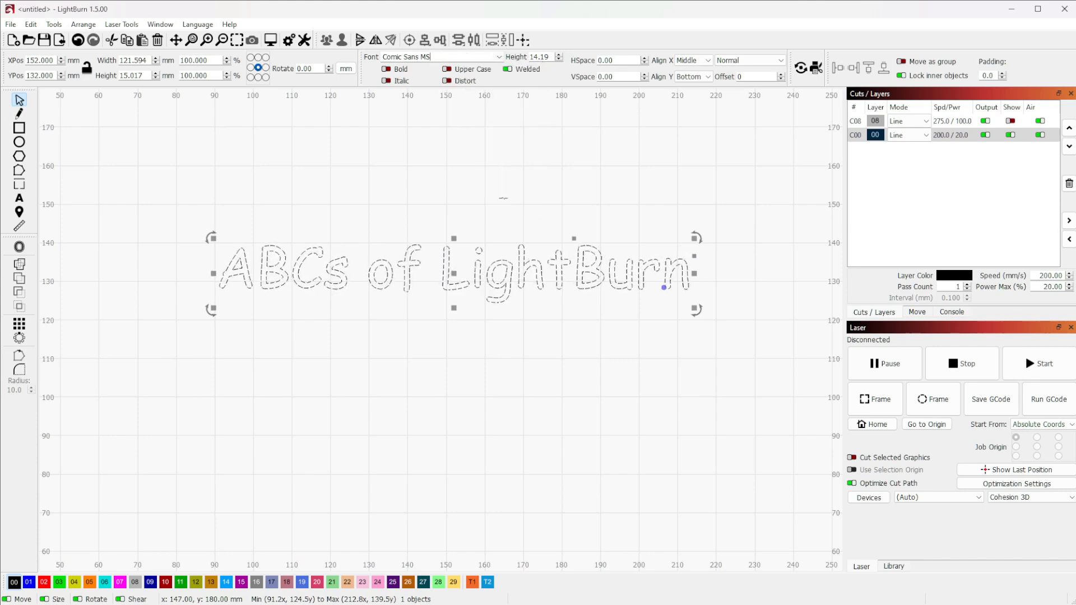
Examine the Favorite group in the font list and choose Comic Sans MS from it for the text
{"action": "left_click", "coordinate": [499, 56]}
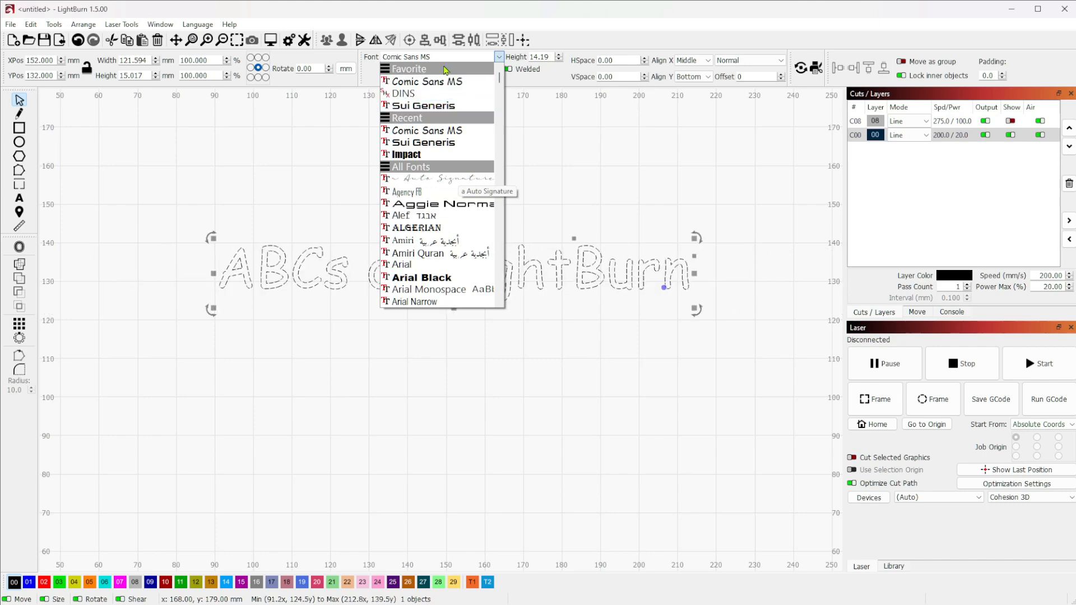
{"action": "left_click", "coordinate": [435, 82]}
{"action": "left_click", "coordinate": [499, 58]}
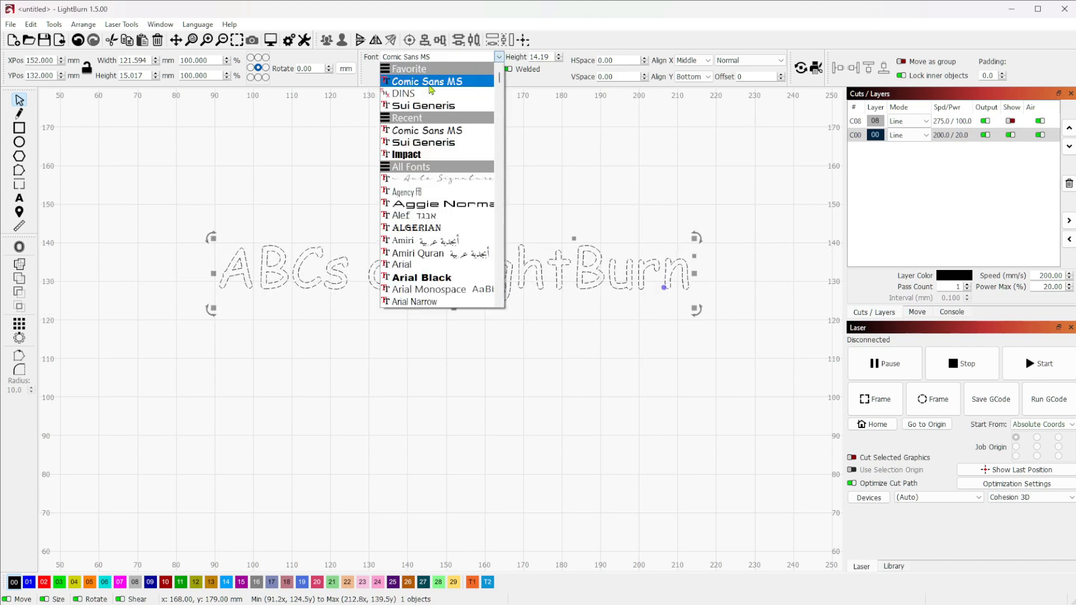
{"action": "left_click", "coordinate": [506, 57]}
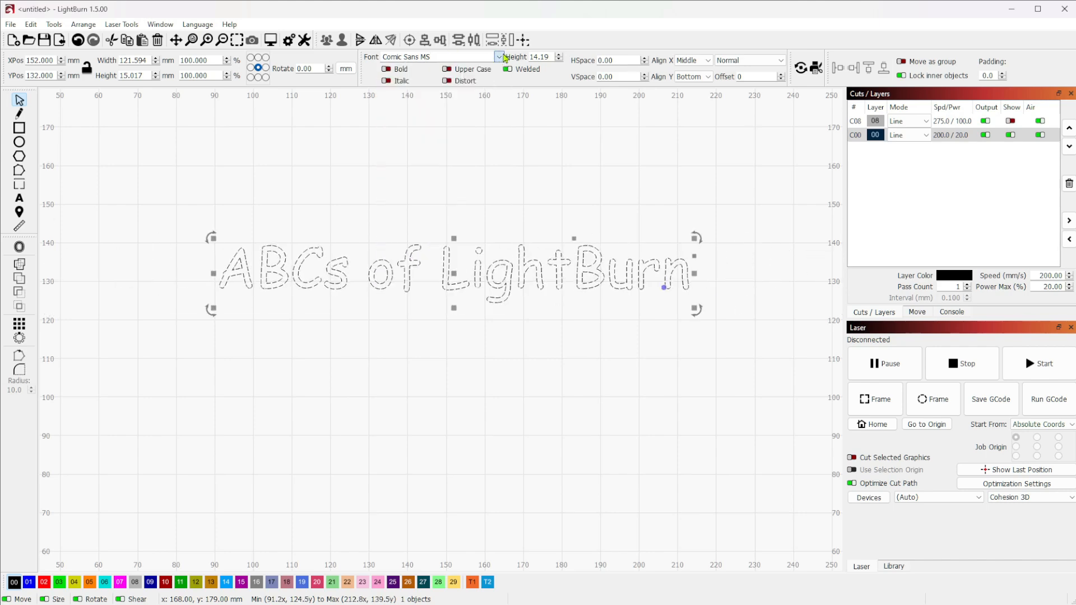
{"action": "left_click", "coordinate": [597, 182]}
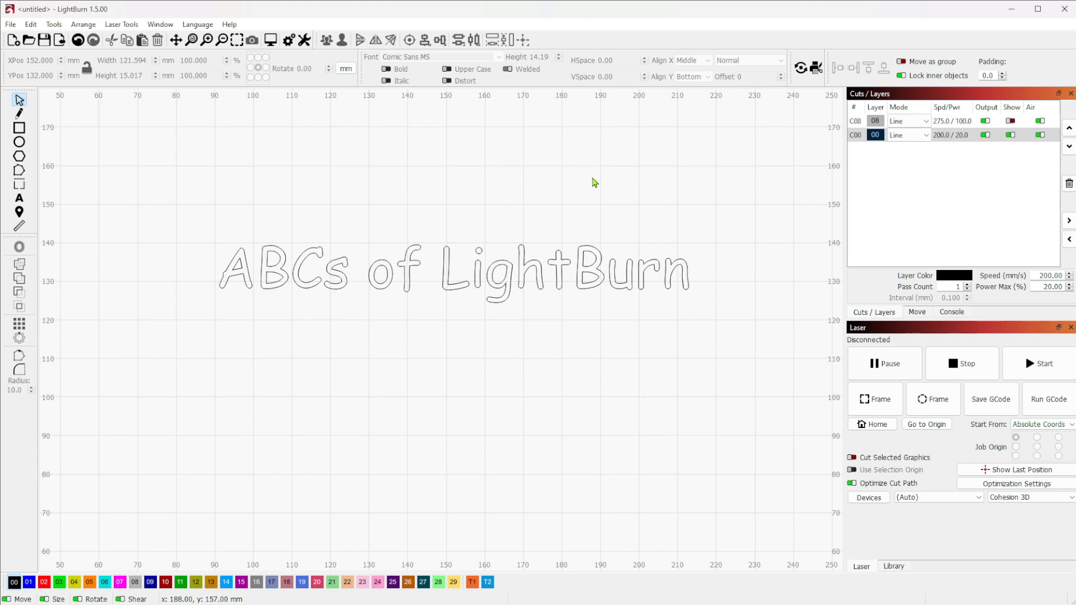
Select the text again and remove Comic Sans MS from the font favorites
{"action": "left_click", "coordinate": [475, 264]}
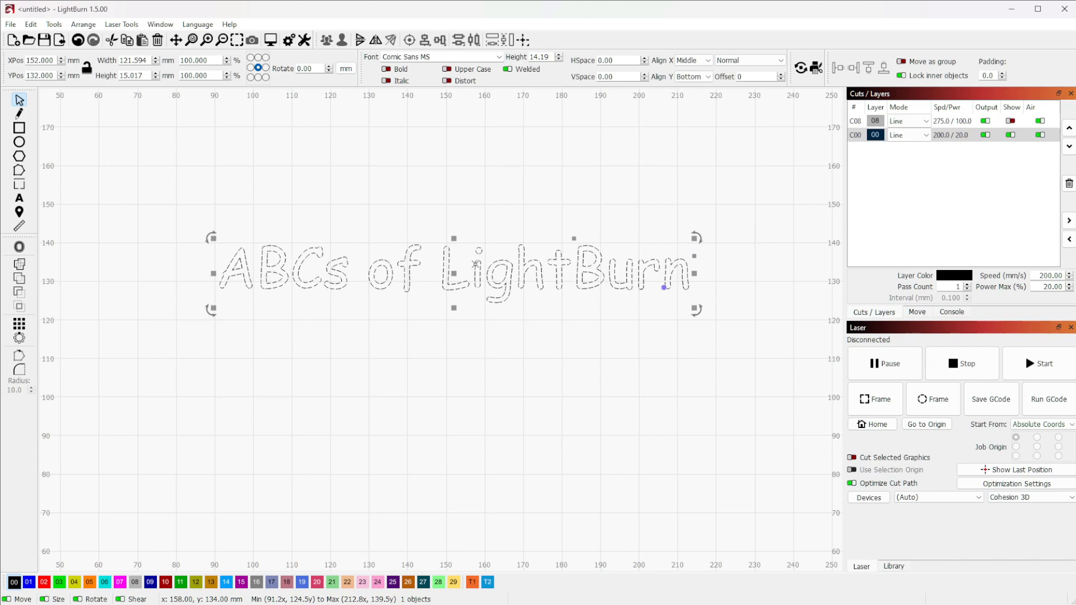
{"action": "right_click", "coordinate": [452, 57]}
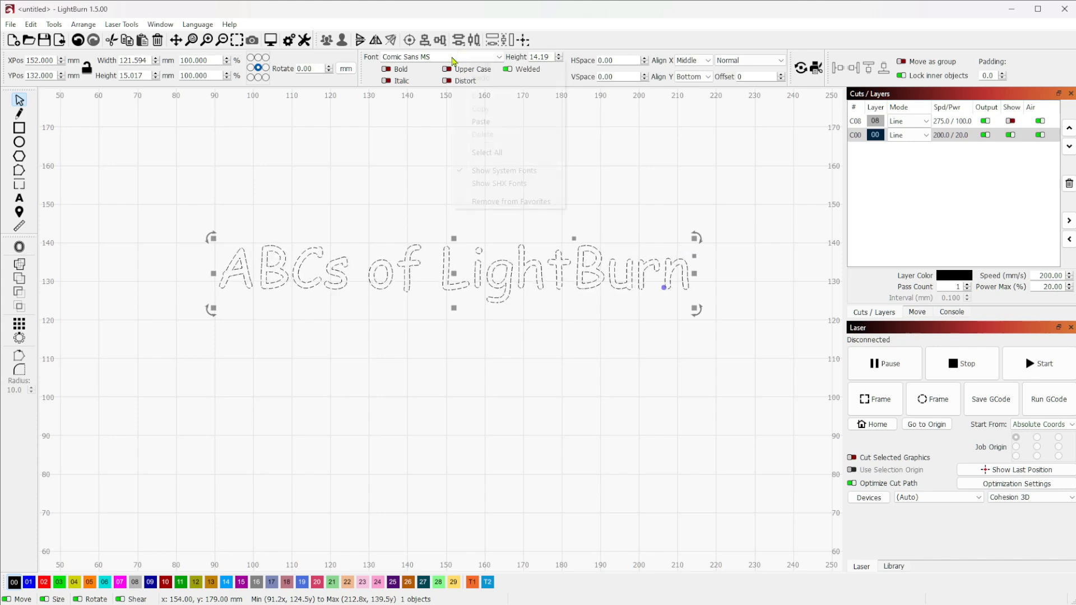
{"action": "left_click", "coordinate": [532, 203]}
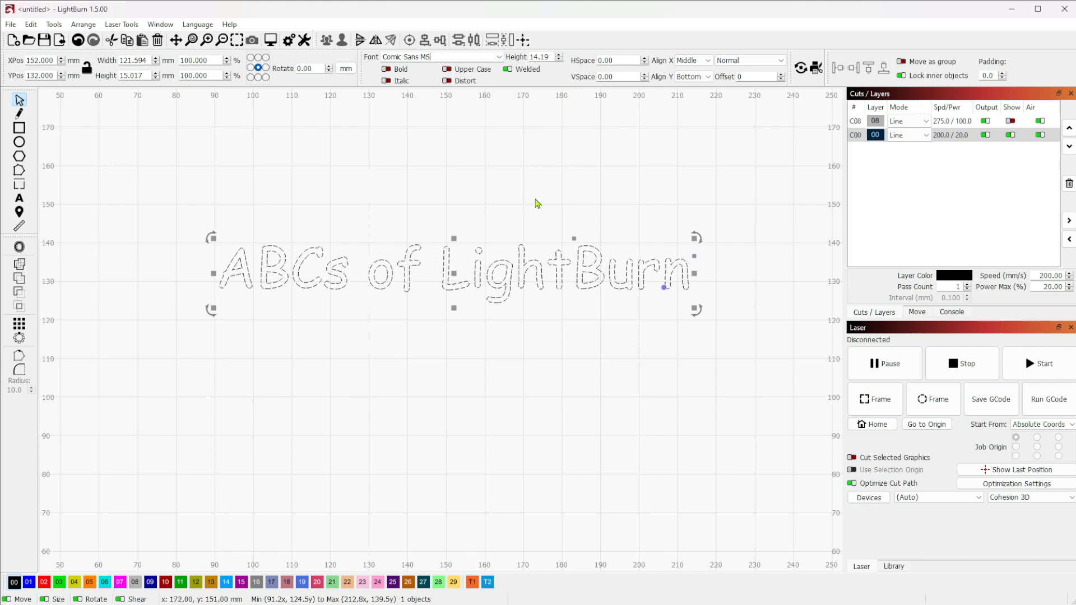
{"action": "right_click", "coordinate": [462, 56]}
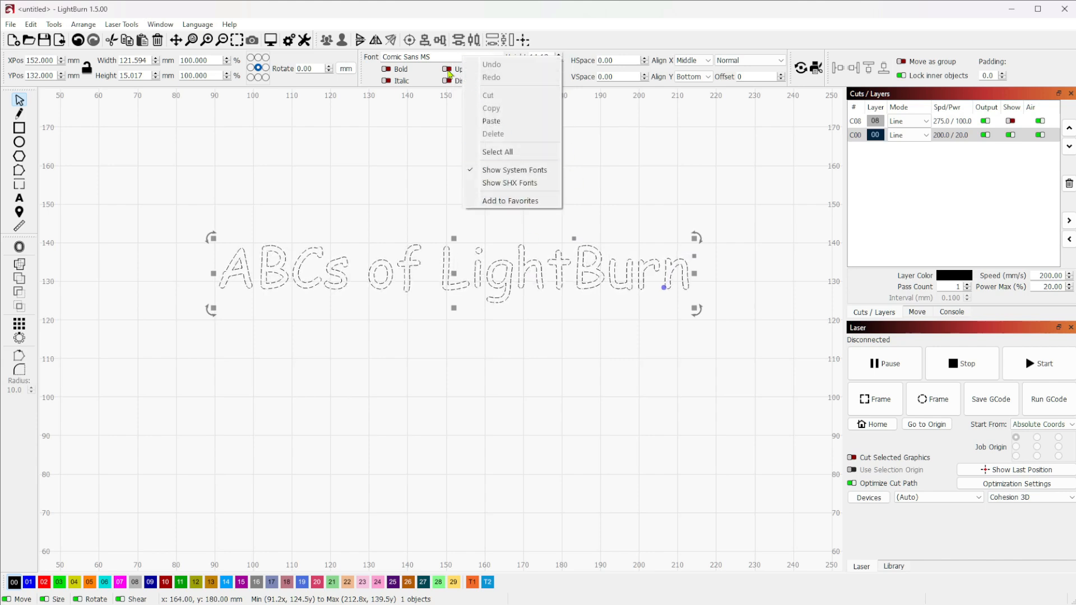
{"action": "left_click", "coordinate": [366, 147]}
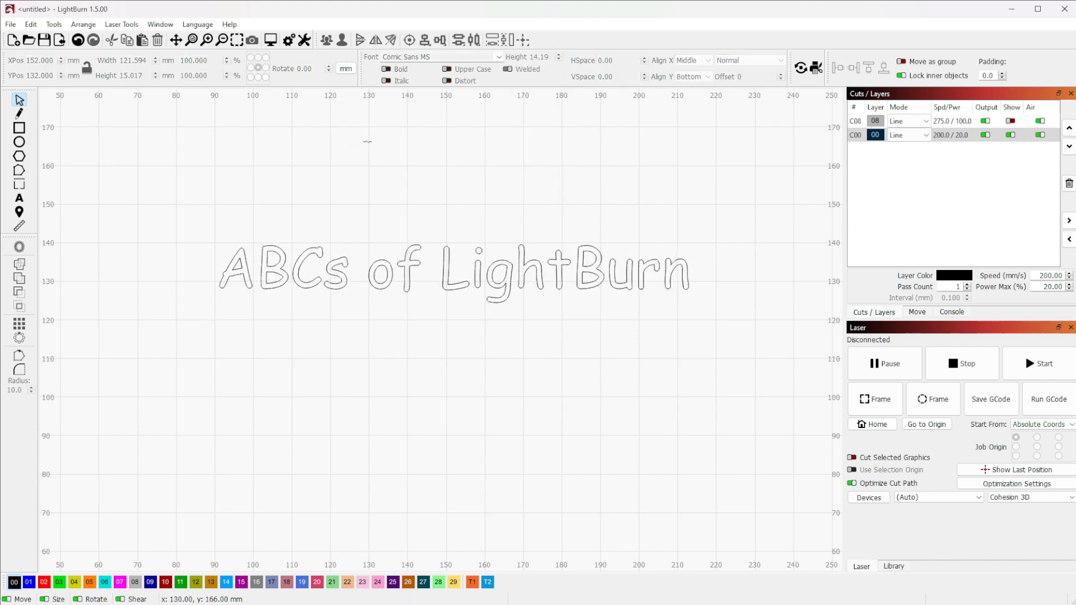
Change the "ABCs of LightBurn" text to the favorite font Sui Generis
{"action": "left_click", "coordinate": [408, 270]}
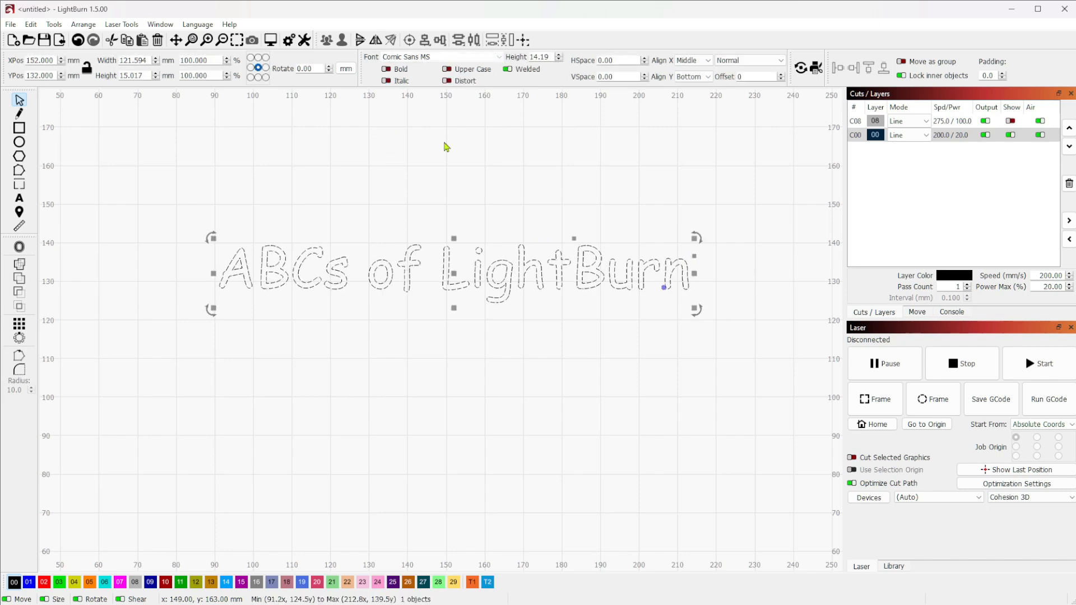
{"action": "left_click", "coordinate": [498, 57]}
{"action": "scroll", "coordinate": [442, 117], "scroll_direction": "up", "scroll_amount": 15}
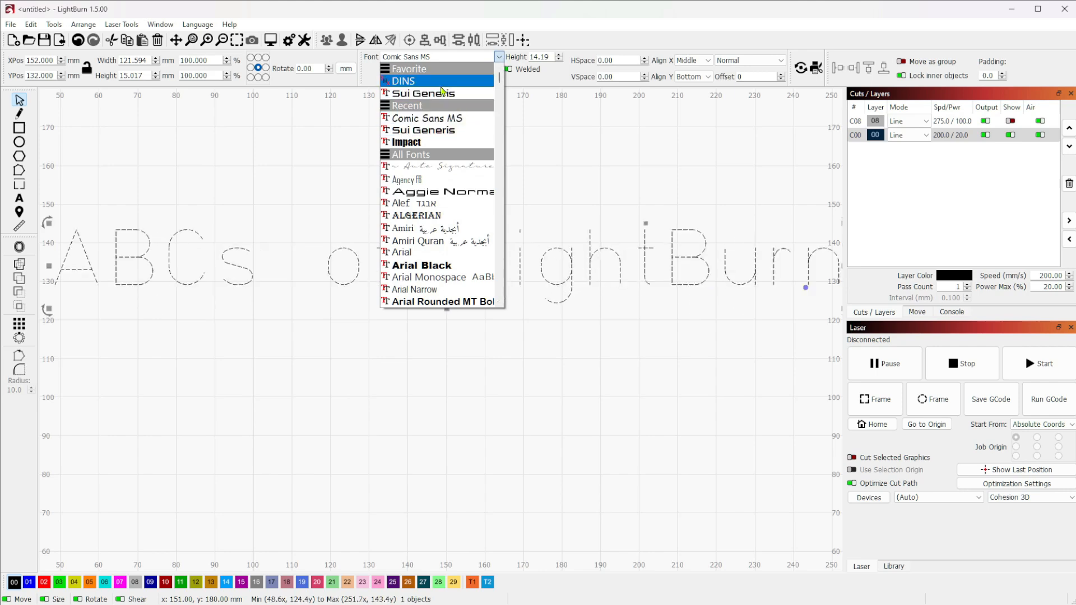
{"action": "left_click", "coordinate": [445, 95]}
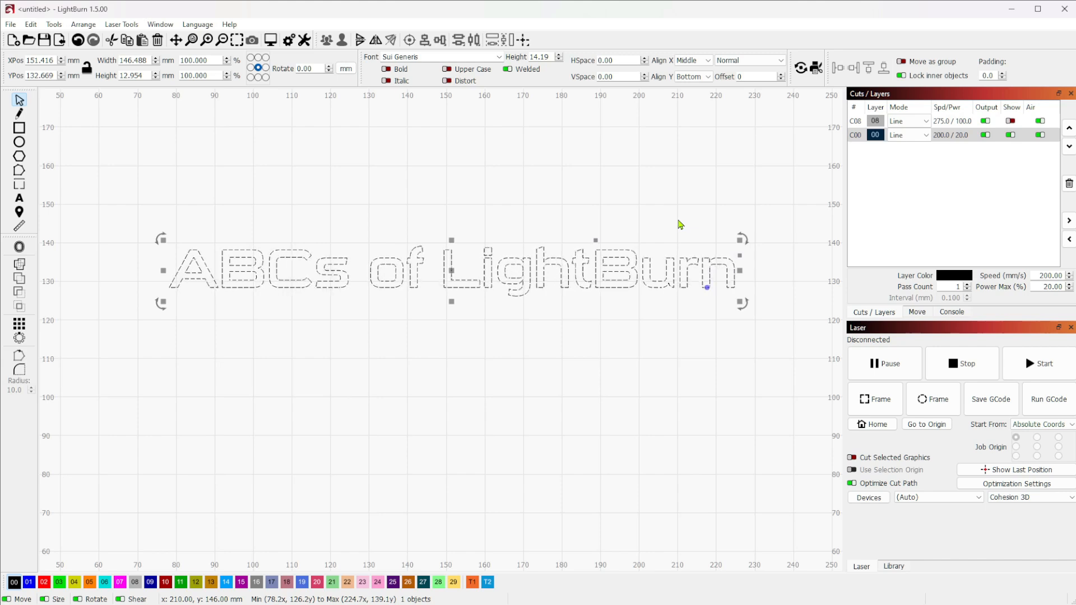
Delete the "ABCs of LightBurn" text and show the hidden objects on layer 08
{"action": "key", "text": "Delete"}
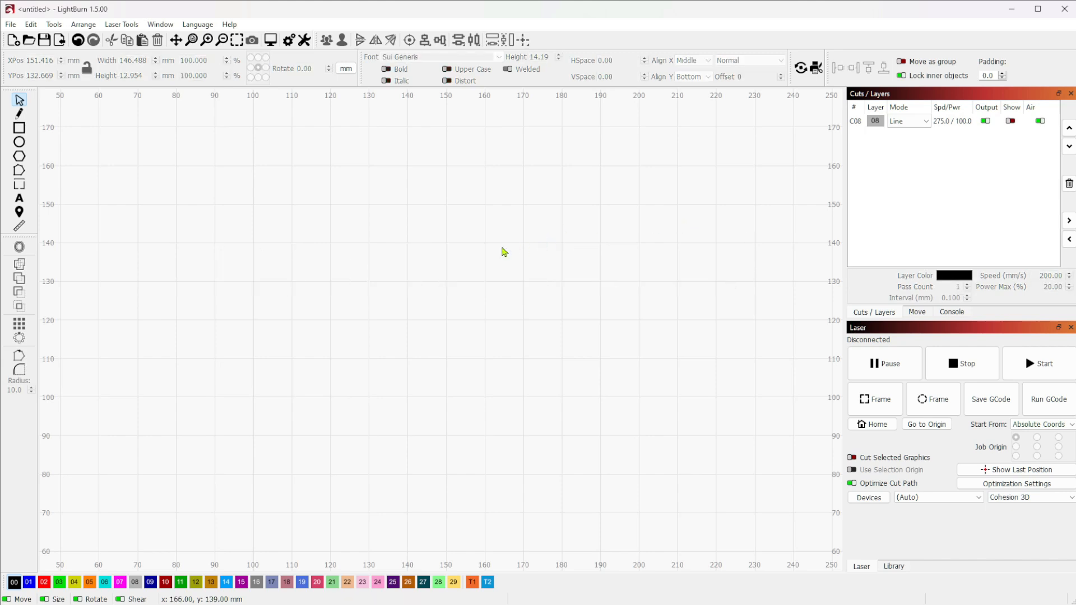
{"action": "scroll", "coordinate": [519, 272], "scroll_direction": "down", "scroll_amount": 3}
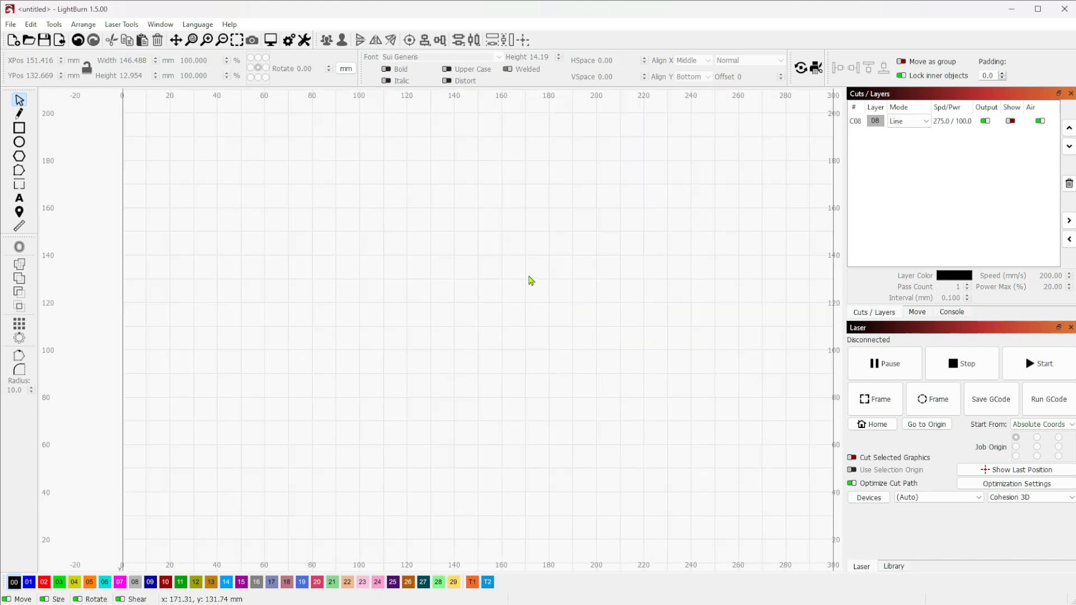
{"action": "left_click", "coordinate": [1011, 121]}
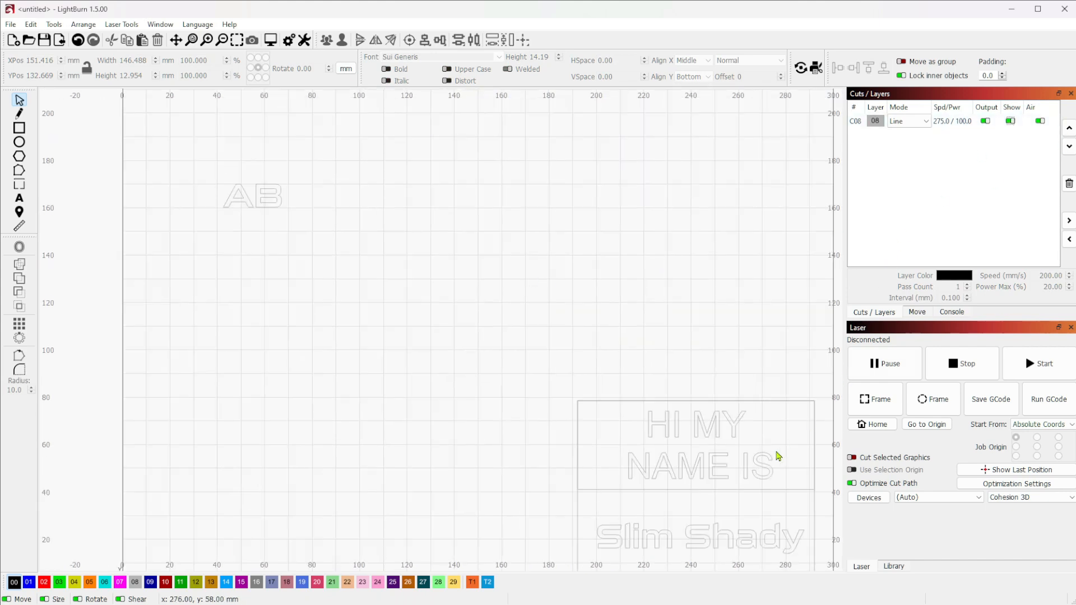
Assign the grouped name badge to layer 00 and move its center to X 130, Y 134 mm
{"action": "left_click", "coordinate": [733, 533]}
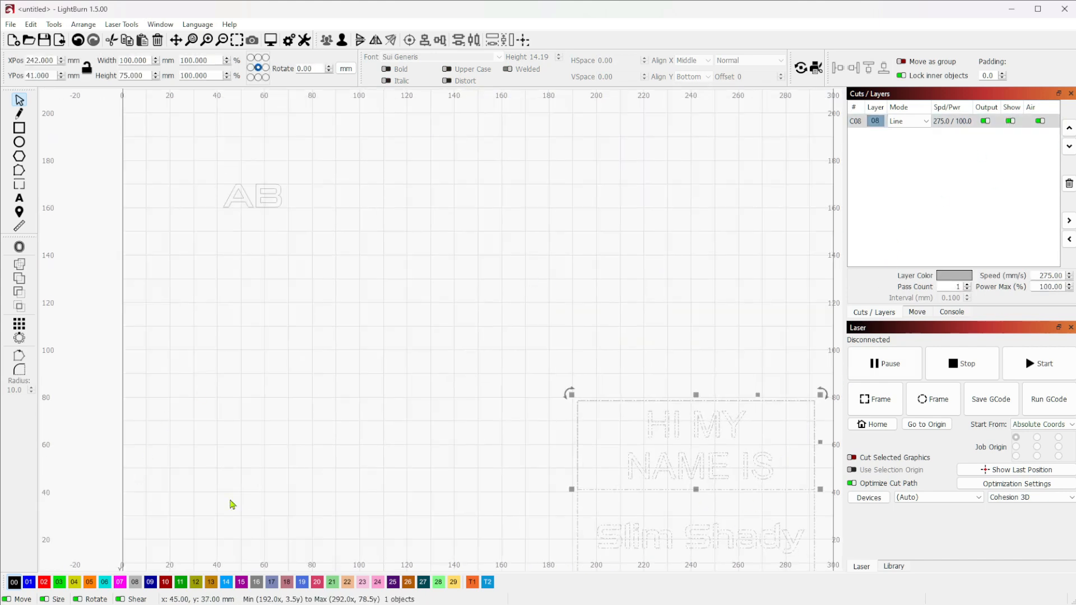
{"action": "left_click", "coordinate": [15, 582]}
{"action": "left_click_drag", "start_coordinate": [678, 467], "coordinate": [413, 247]}
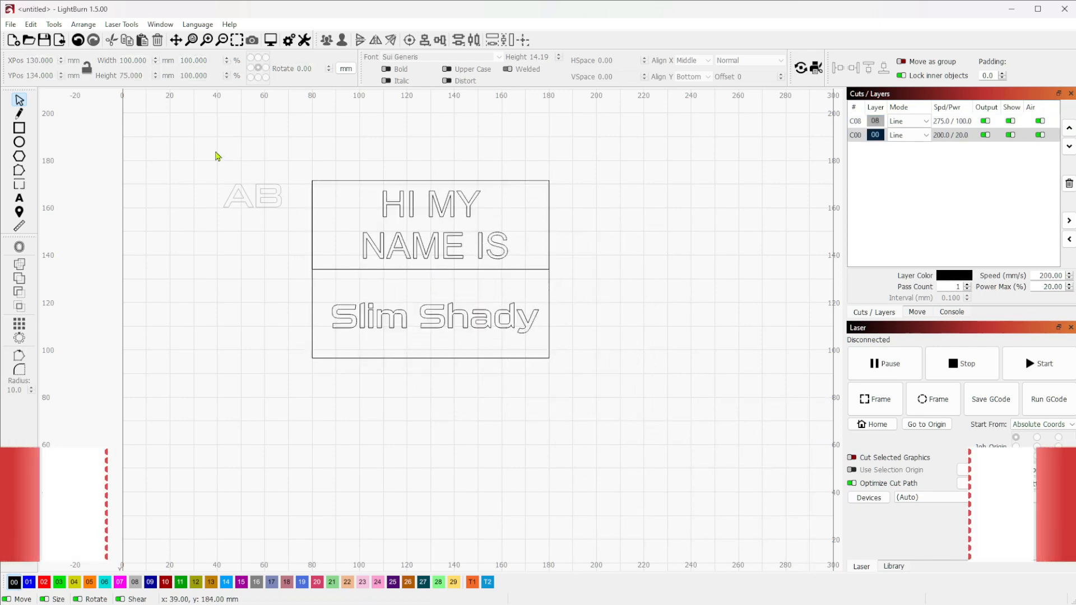
Delete the leftover "AB" text and ungroup the name badge into separate shapes and texts
{"action": "left_click_drag", "start_coordinate": [219, 158], "coordinate": [278, 220]}
{"action": "key", "text": "Delete"}
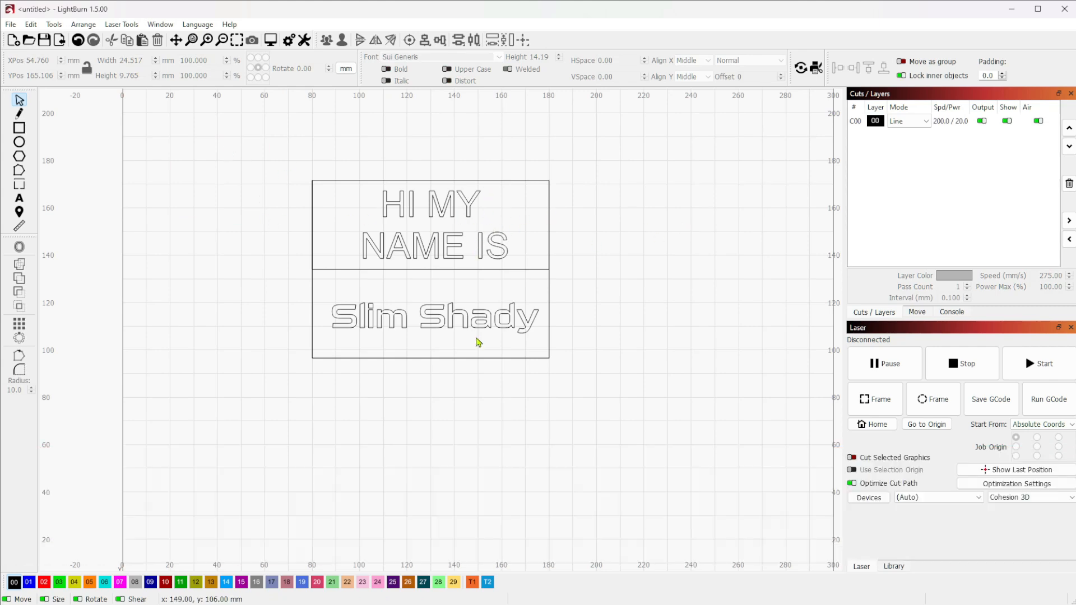
{"action": "left_click", "coordinate": [531, 180]}
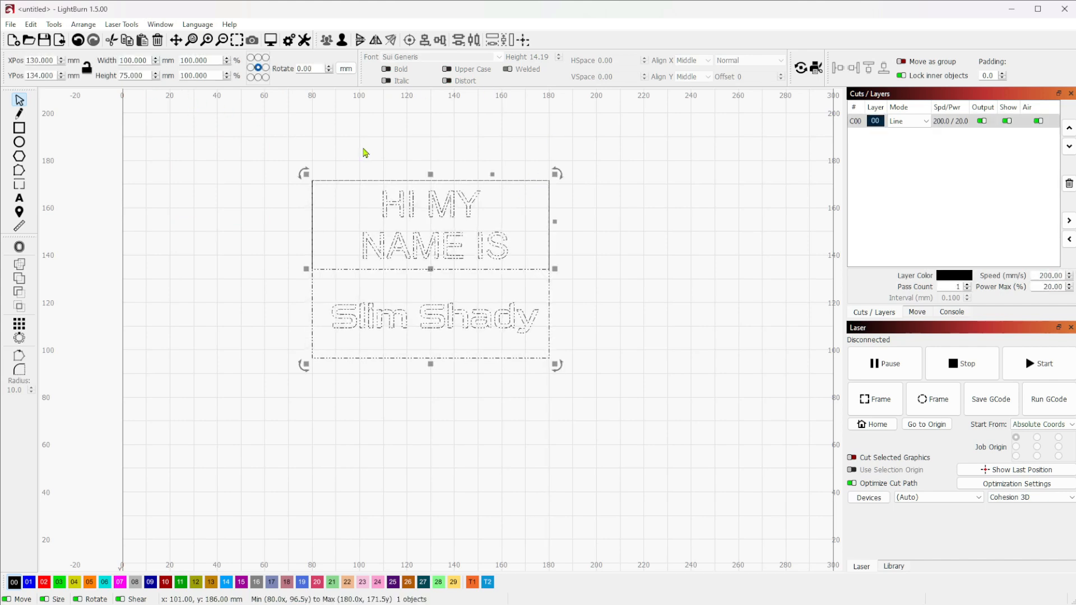
{"action": "left_click", "coordinate": [736, 196]}
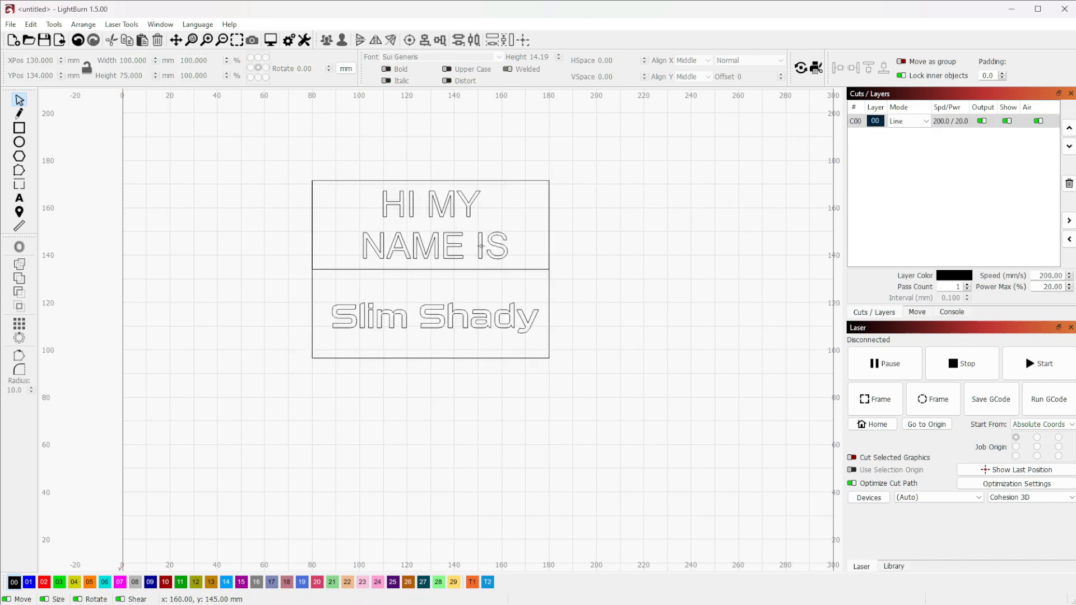
{"action": "left_click", "coordinate": [527, 270]}
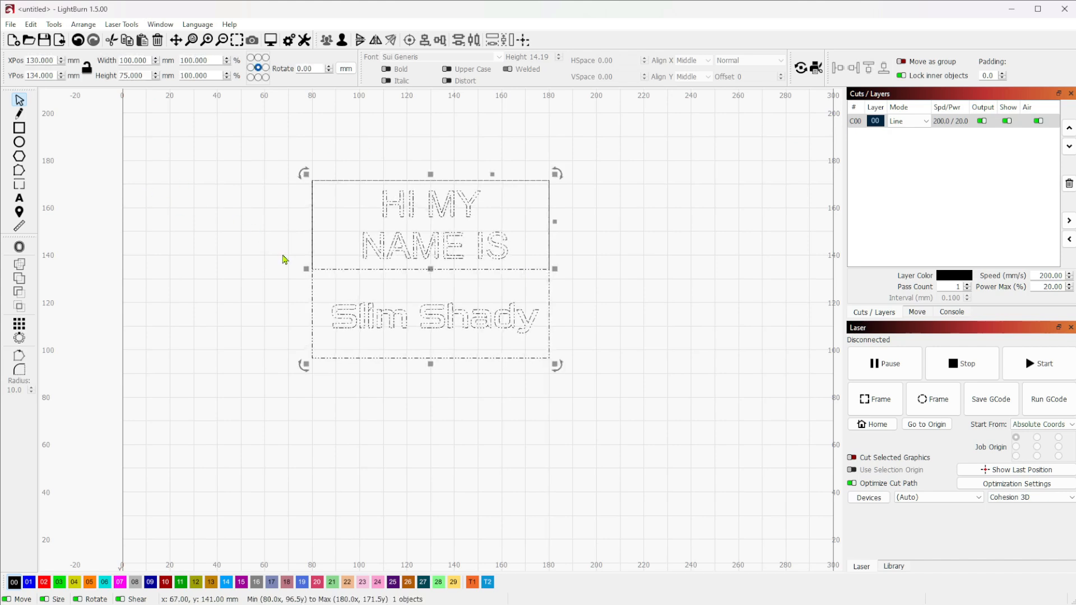
{"action": "left_click", "coordinate": [278, 237]}
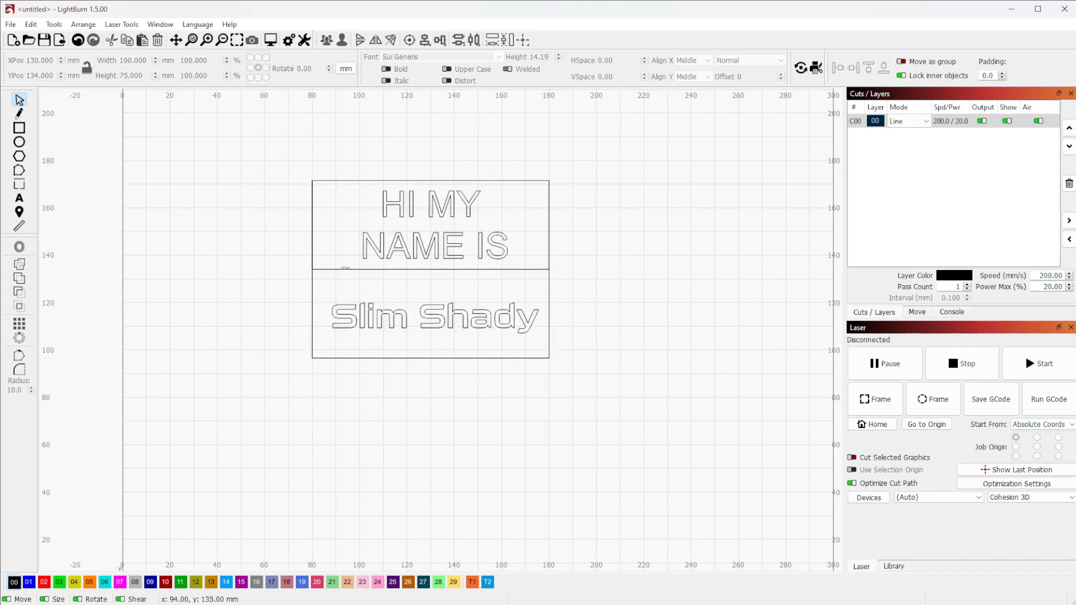
Try the badge's upper rectangle on fill layer 02, and return it to layer 00
{"action": "left_click", "coordinate": [344, 269]}
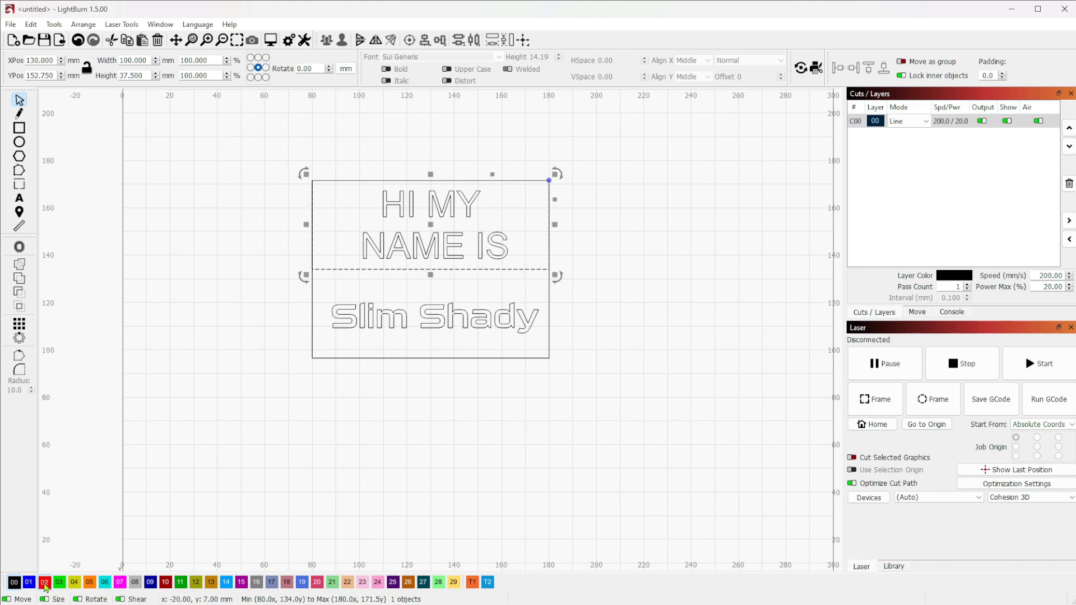
{"action": "left_click", "coordinate": [44, 583]}
{"action": "left_click", "coordinate": [206, 446]}
{"action": "left_click", "coordinate": [863, 122]}
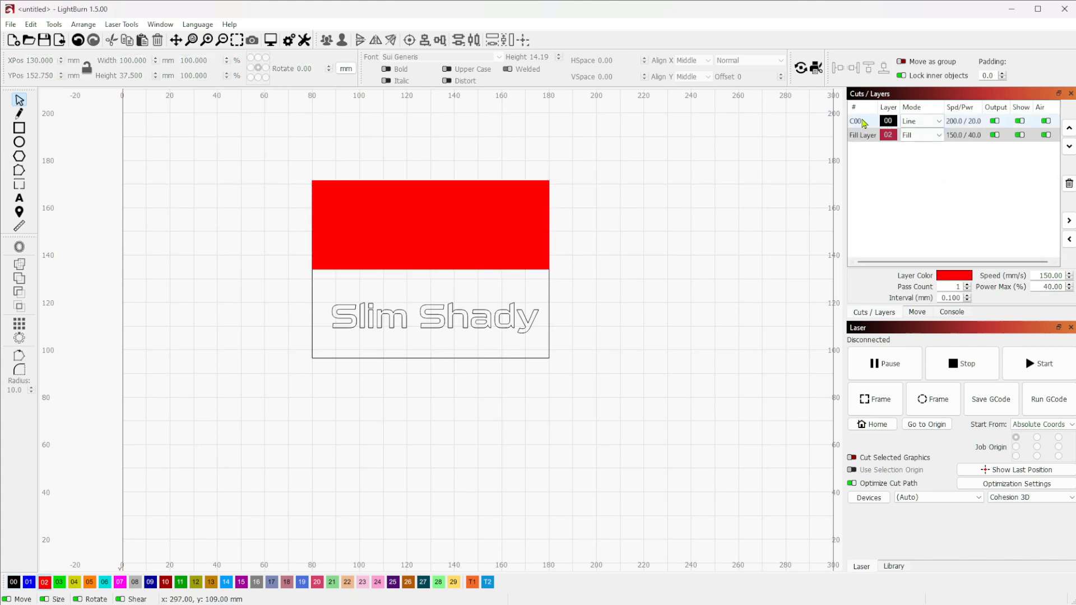
{"action": "left_click", "coordinate": [392, 236]}
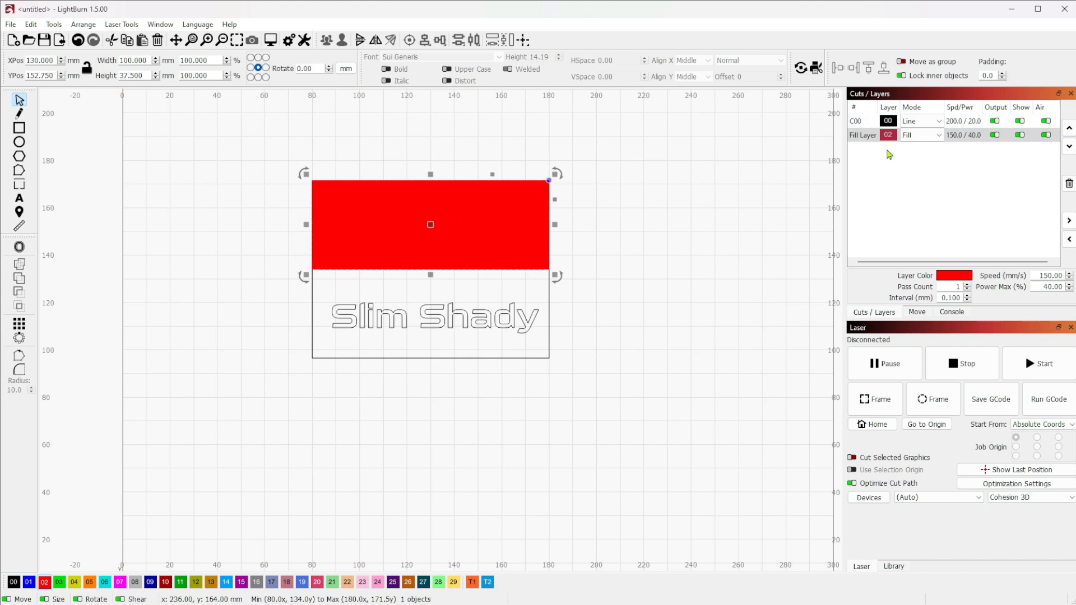
{"action": "left_click", "coordinate": [14, 583]}
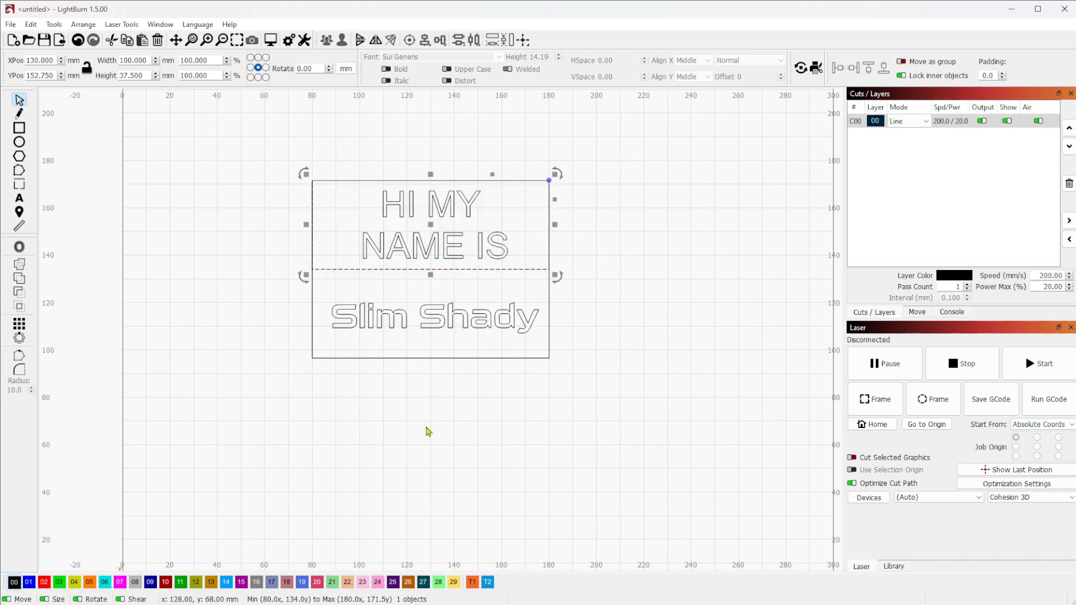
Assign the "HI MY NAME IS" text and the upper rectangle around it to fill layer 02
{"action": "left_click", "coordinate": [455, 257]}
{"action": "left_click", "coordinate": [453, 257]}
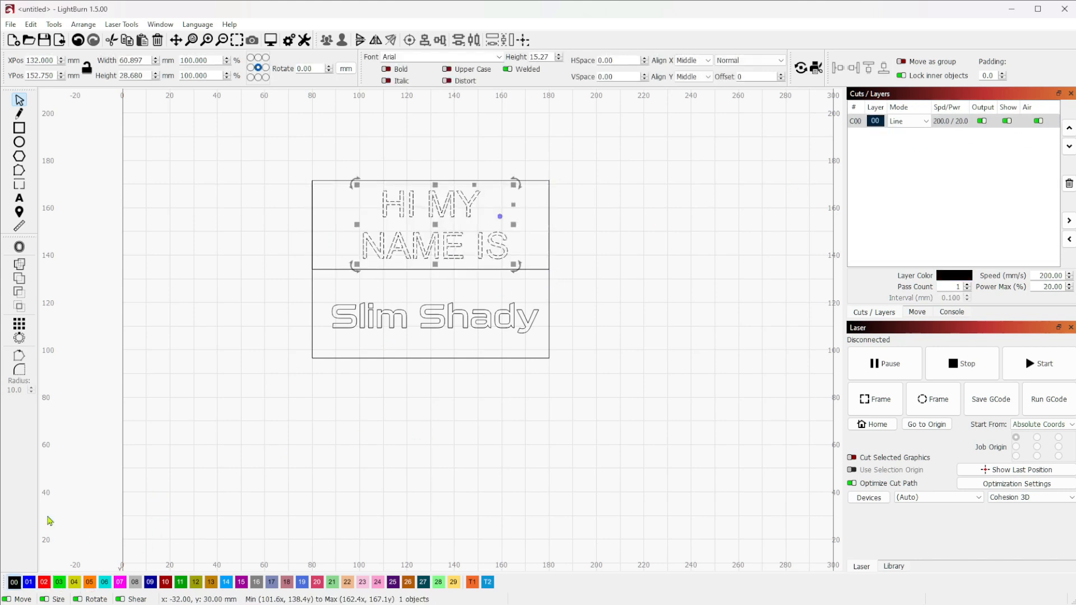
{"action": "left_click", "coordinate": [44, 582]}
{"action": "left_click", "coordinate": [297, 323]}
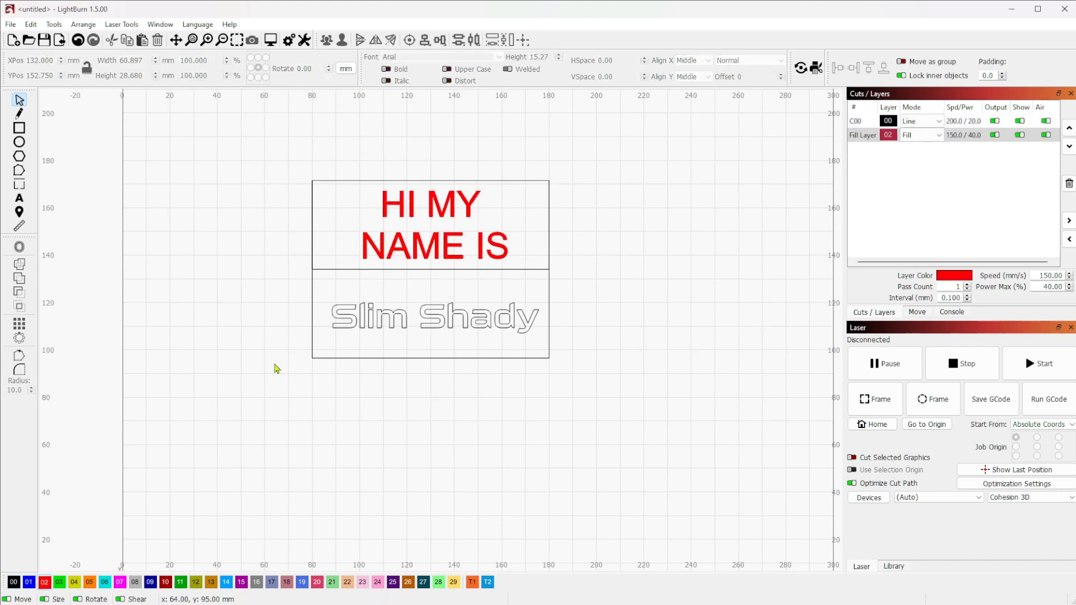
{"action": "left_click", "coordinate": [337, 270]}
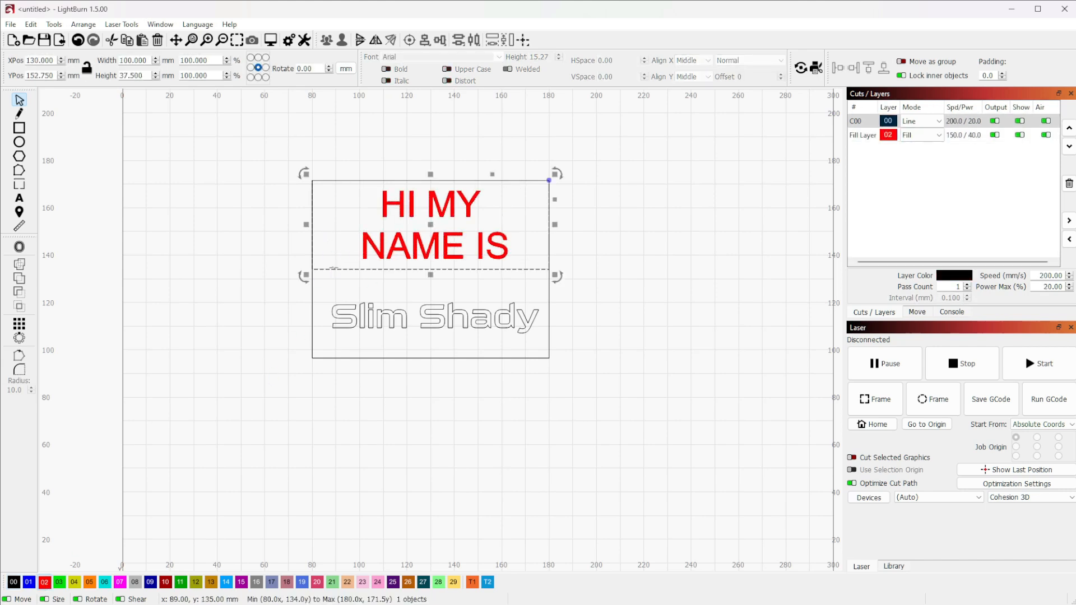
{"action": "left_click", "coordinate": [43, 582]}
{"action": "left_click", "coordinate": [270, 430]}
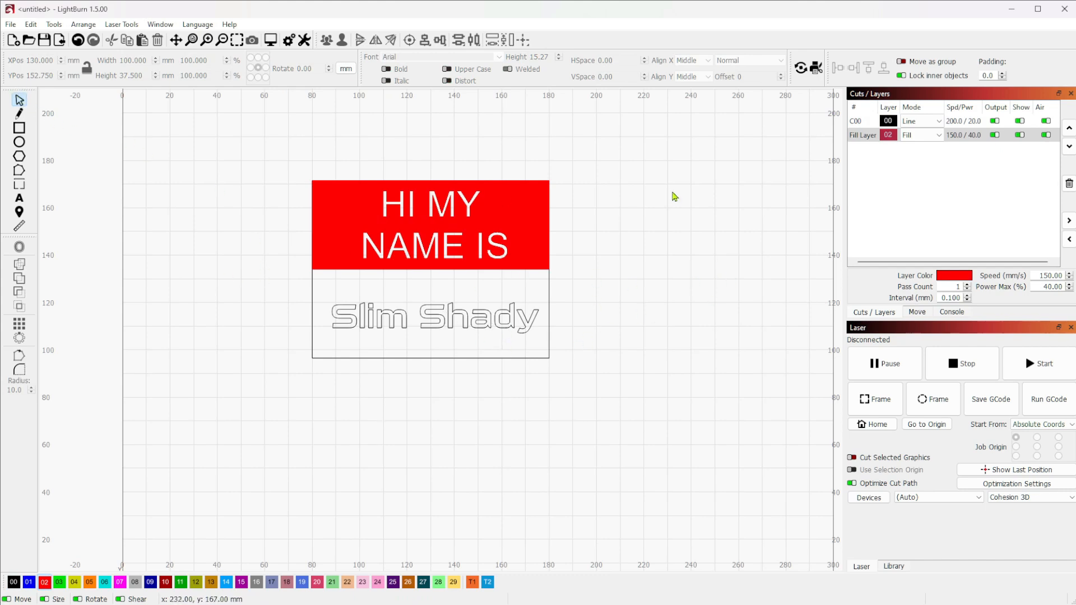
{"action": "left_click", "coordinate": [449, 226]}
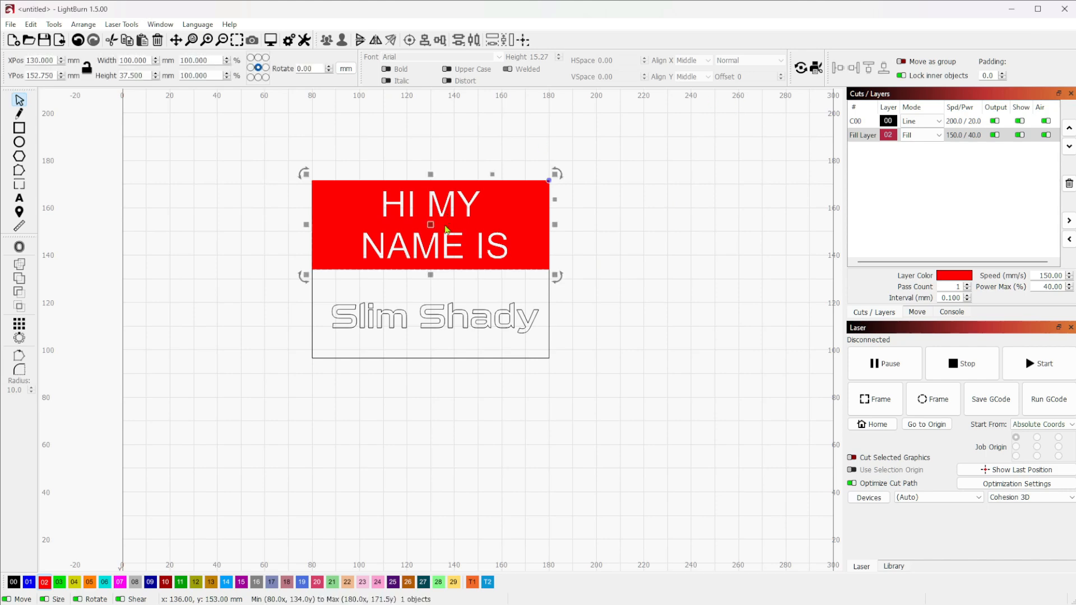
Examine the variable text types available for the "Slim Shady" text and keep it set to Normal
{"action": "left_click", "coordinate": [436, 307]}
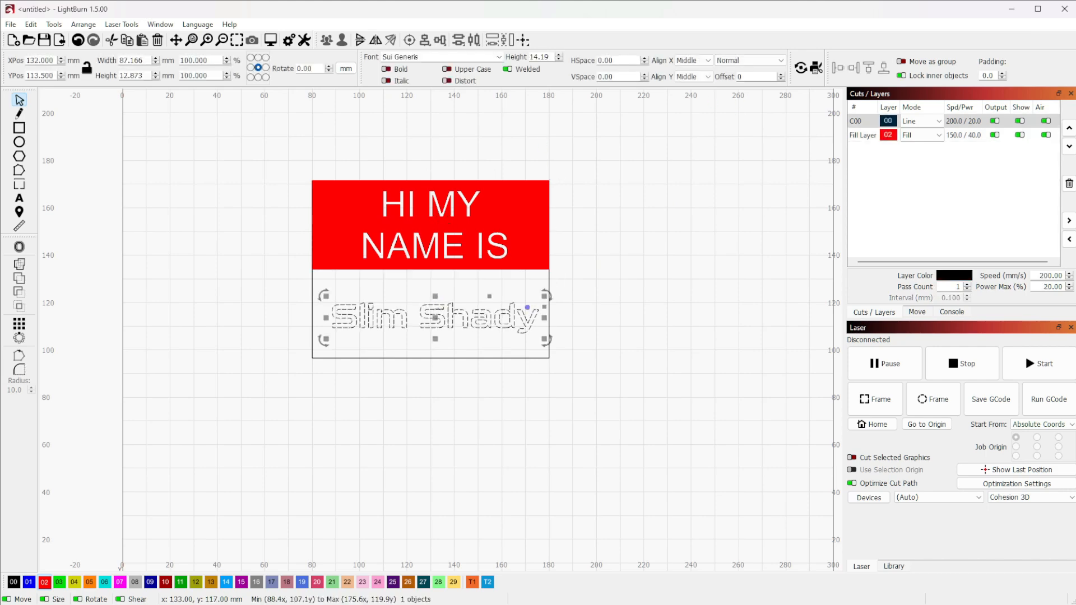
{"action": "left_click", "coordinate": [781, 60]}
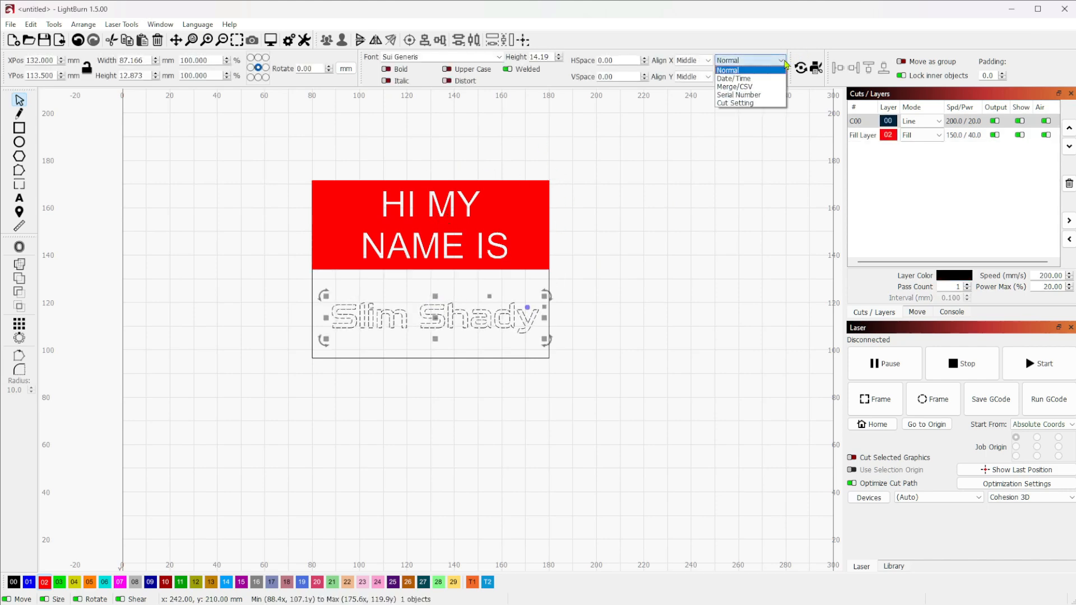
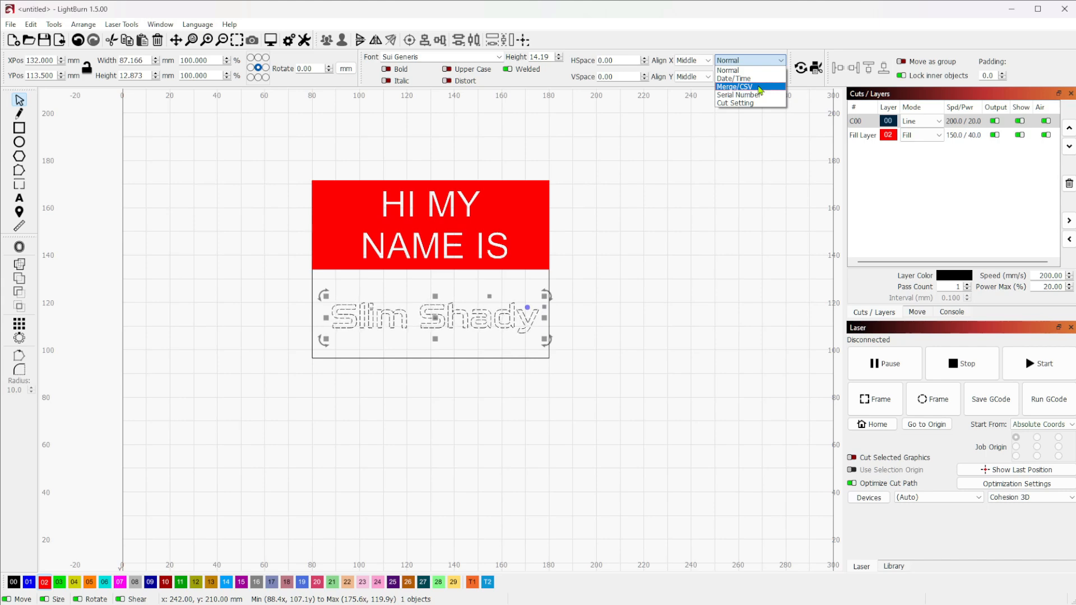
{"action": "left_click", "coordinate": [729, 70]}
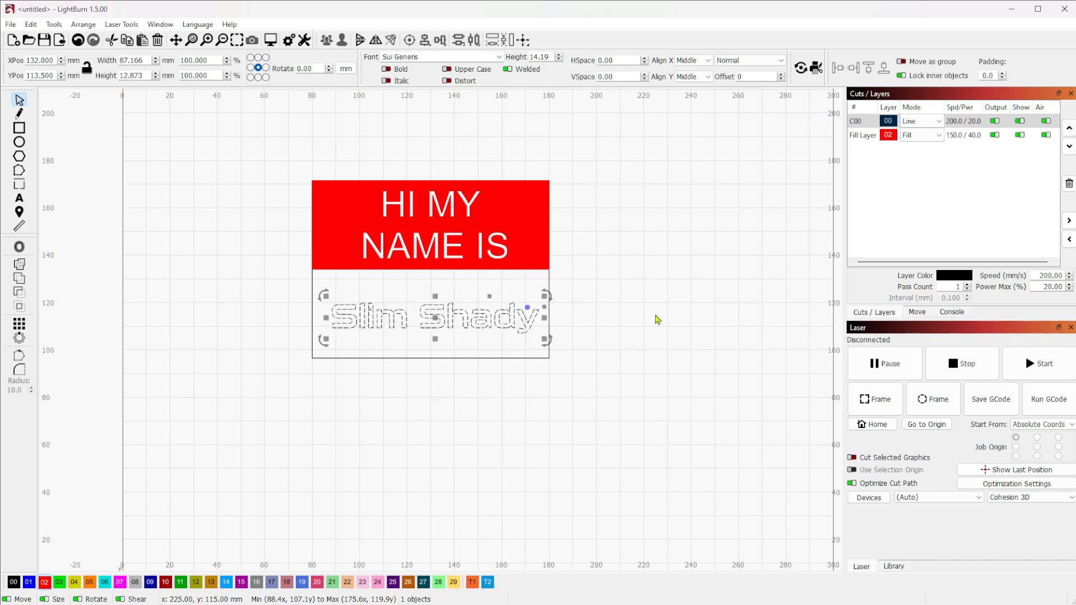
{"action": "left_click", "coordinate": [612, 310]}
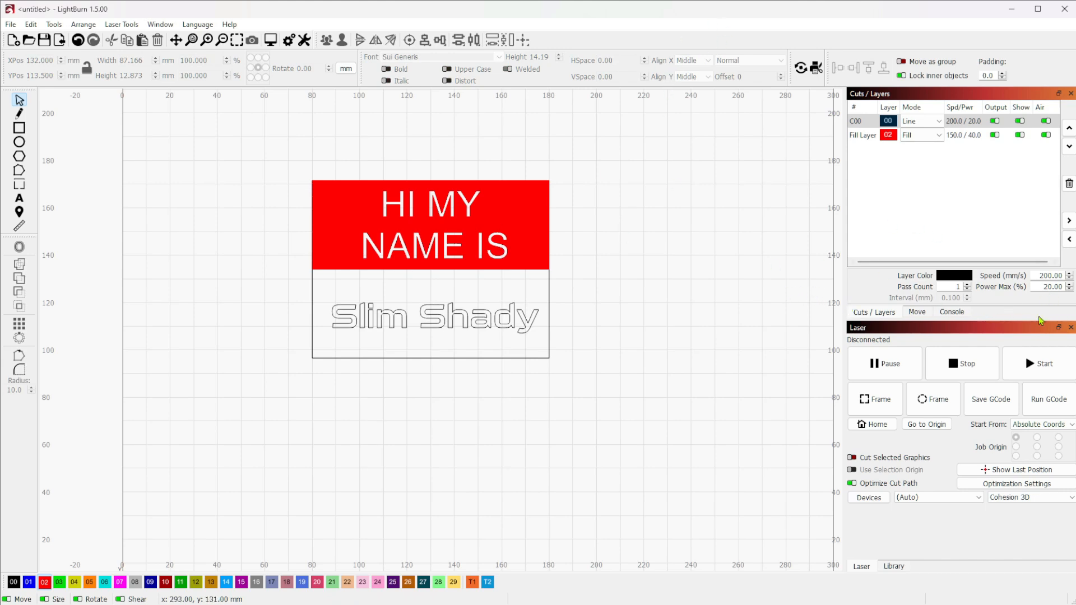
Enable the Shape Properties window and bring it to the front of its docked group
{"action": "right_click", "coordinate": [695, 32]}
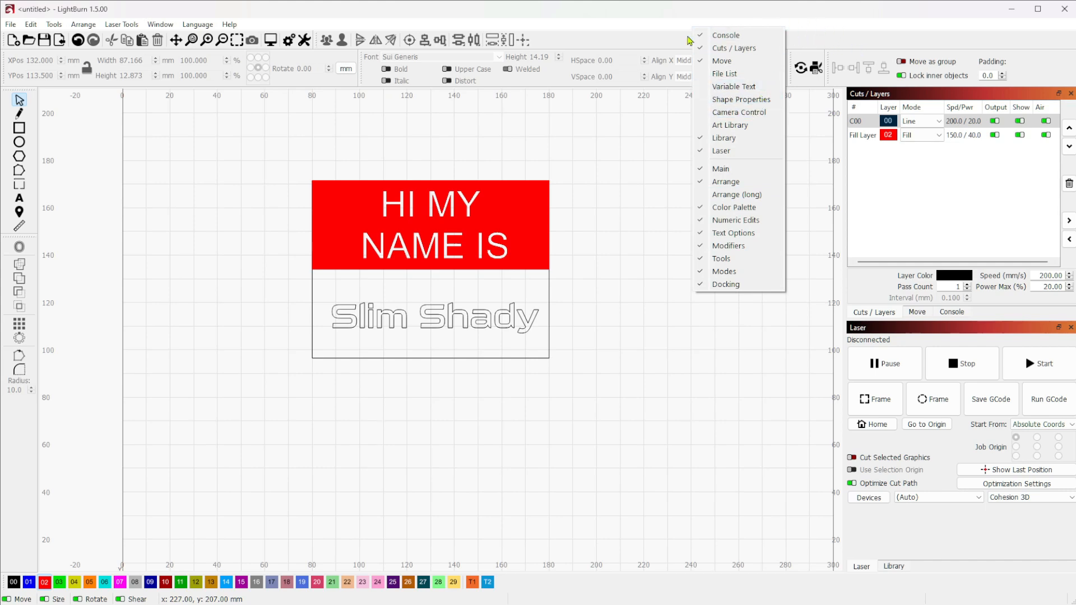
{"action": "left_click", "coordinate": [752, 101]}
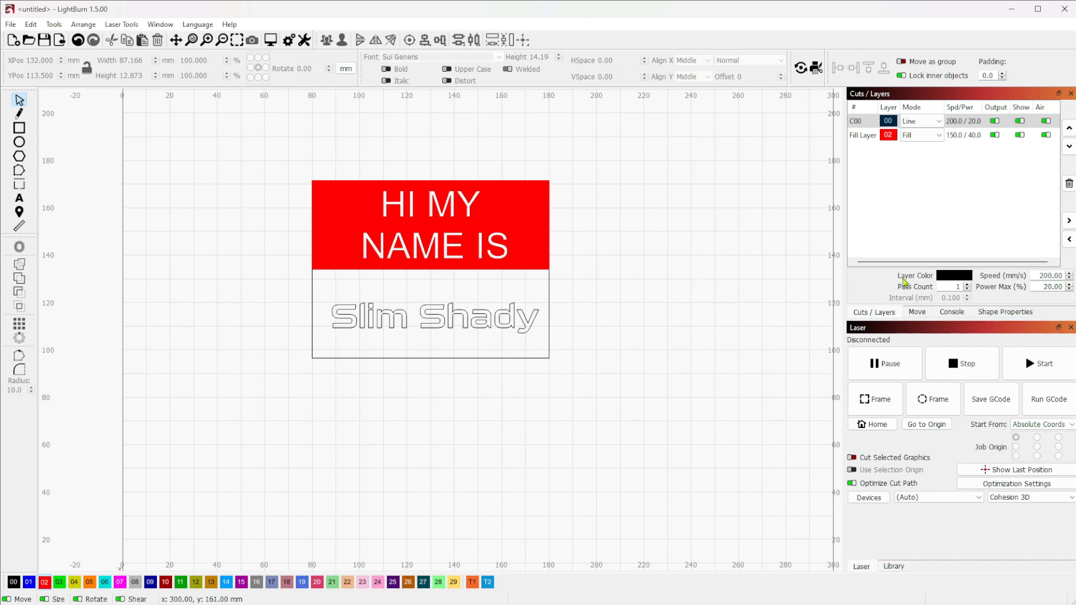
{"action": "left_click", "coordinate": [997, 317]}
{"action": "left_click", "coordinate": [892, 316]}
{"action": "left_click", "coordinate": [917, 316]}
{"action": "left_click", "coordinate": [952, 316]}
{"action": "left_click", "coordinate": [997, 316]}
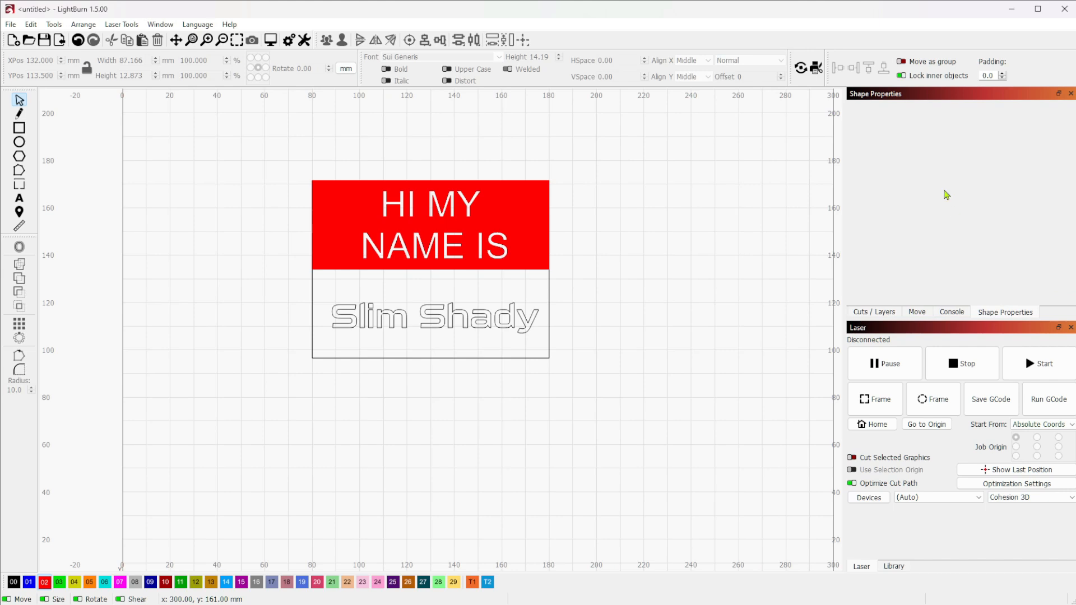
Set the "Slim Shady" text's Max Width to 90 mm with Squeeze enabled
{"action": "left_click", "coordinate": [447, 323]}
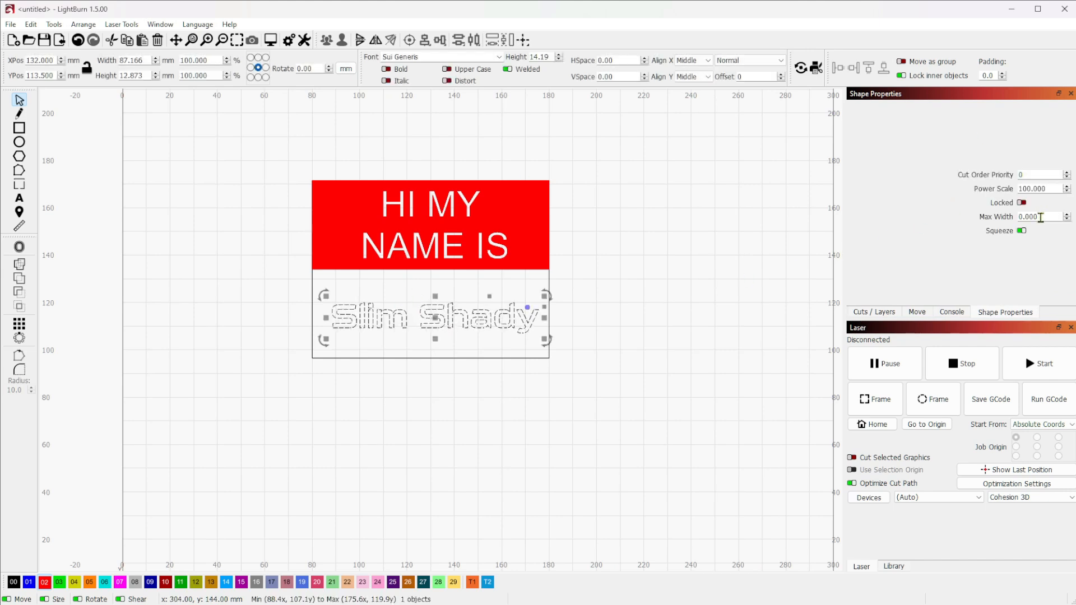
{"action": "left_click_drag", "start_coordinate": [1046, 217], "coordinate": [992, 222]}
{"action": "type", "text": "90"}
{"action": "key", "text": "Return"}
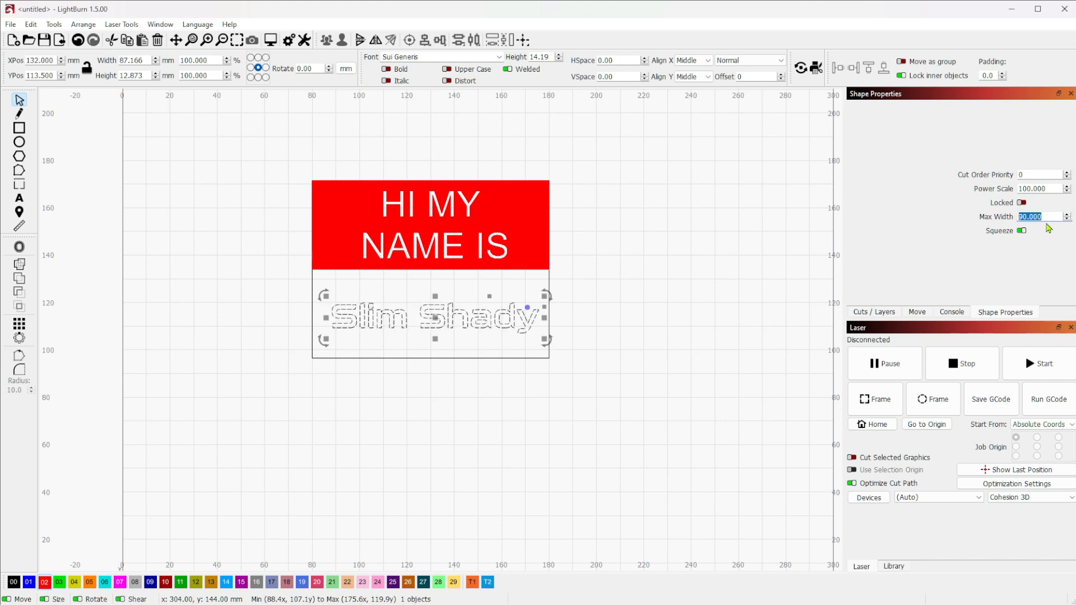
Insert "The Real" before "Slim Shady" and add a run of filler characters within the text
{"action": "left_click", "coordinate": [442, 315]}
{"action": "double_click", "coordinate": [446, 317]}
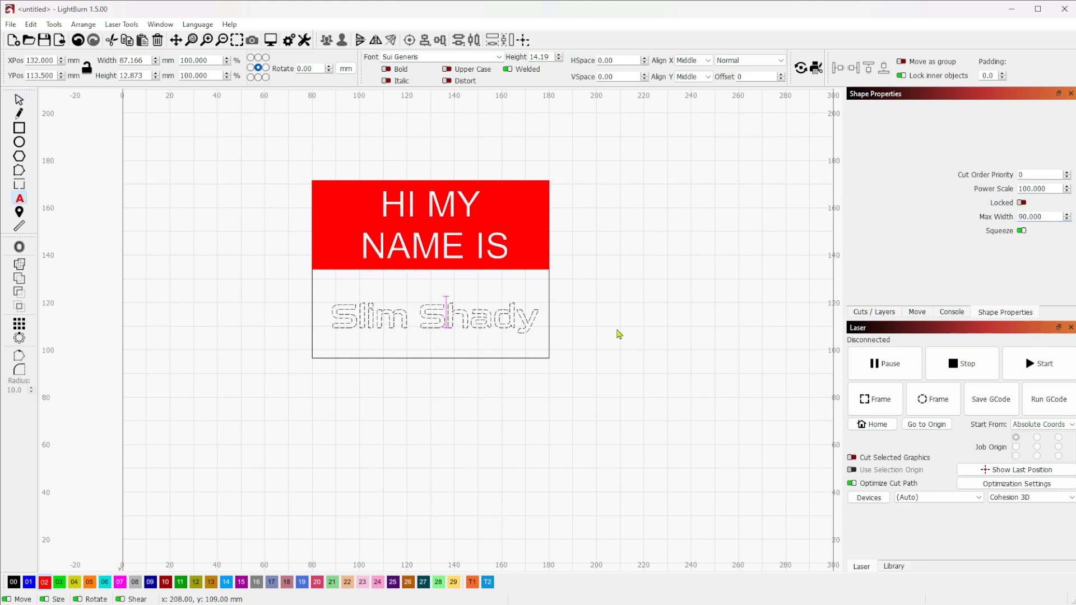
{"action": "type", "text": "The Real"}
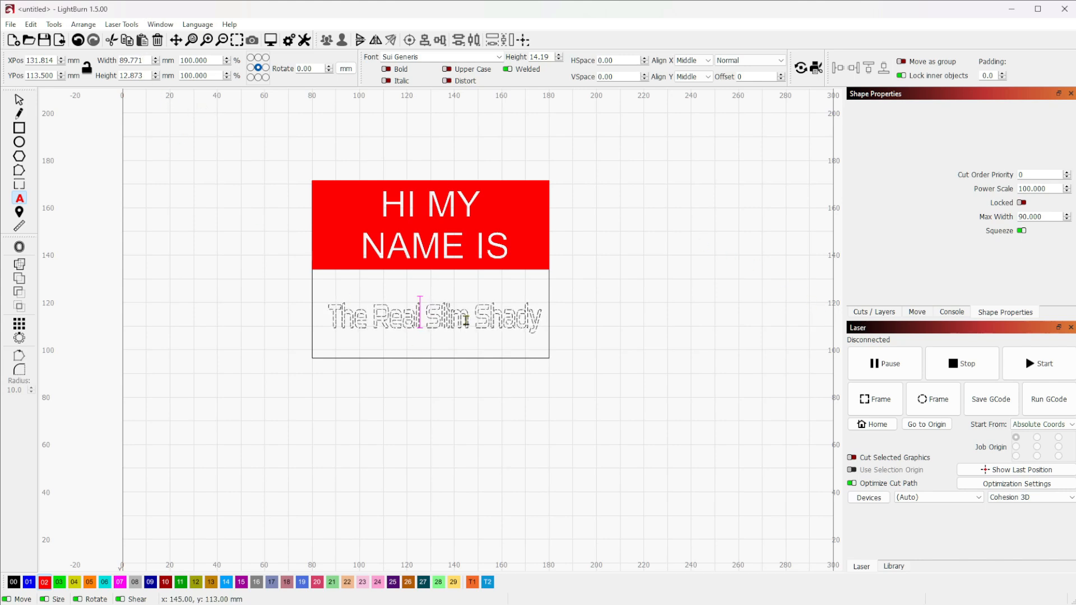
{"action": "type", "text": "sdasdasdasd"}
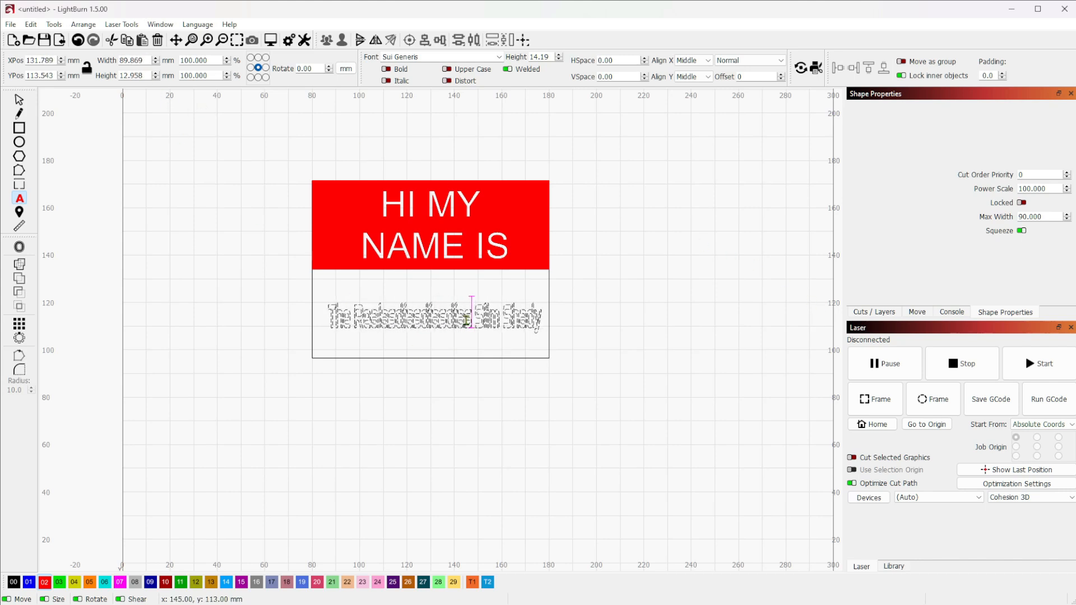
Remove the filler characters from the text so it reads "The Real Slim Shady"
{"action": "key", "text": "BackSpace"}
{"action": "key", "text": "BackSpace"}
{"action": "key", "text": "BackSpace"}
{"action": "key", "text": "BackSpace"}
{"action": "key", "text": "BackSpace"}
{"action": "key", "text": "BackSpace"}
{"action": "key", "text": "BackSpace"}
{"action": "key", "text": "BackSpace"}
{"action": "key", "text": "BackSpace"}
{"action": "key", "text": "BackSpace"}
{"action": "key", "text": "BackSpace"}
{"action": "key", "text": "BackSpace"}
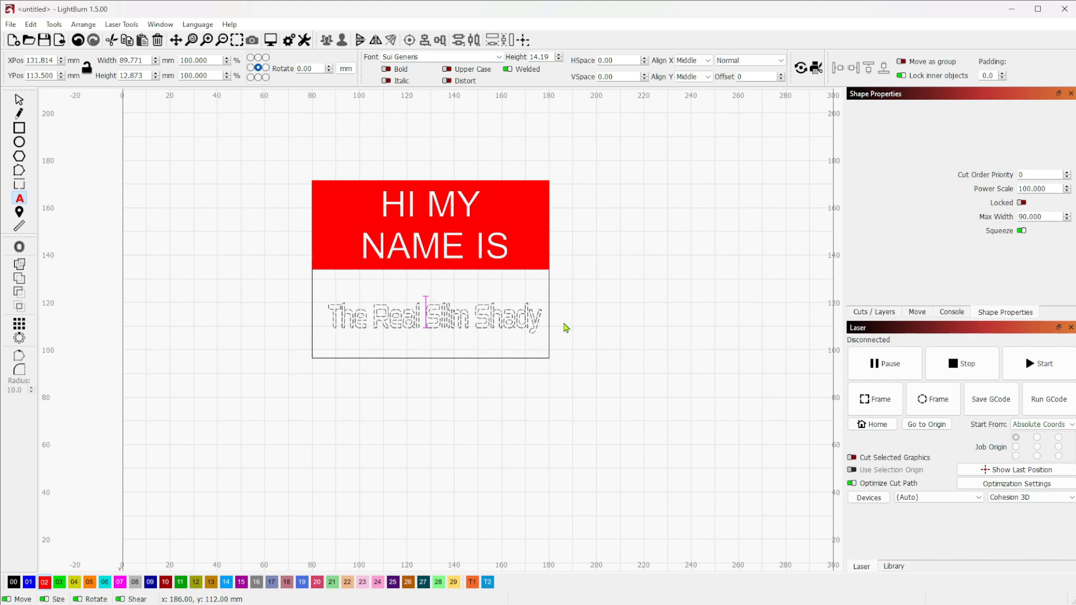
Insert "Hi My Name Is" before "The Real Slim Shady" and finish editing the text
{"action": "type", "text": "Hi My Name Is"}
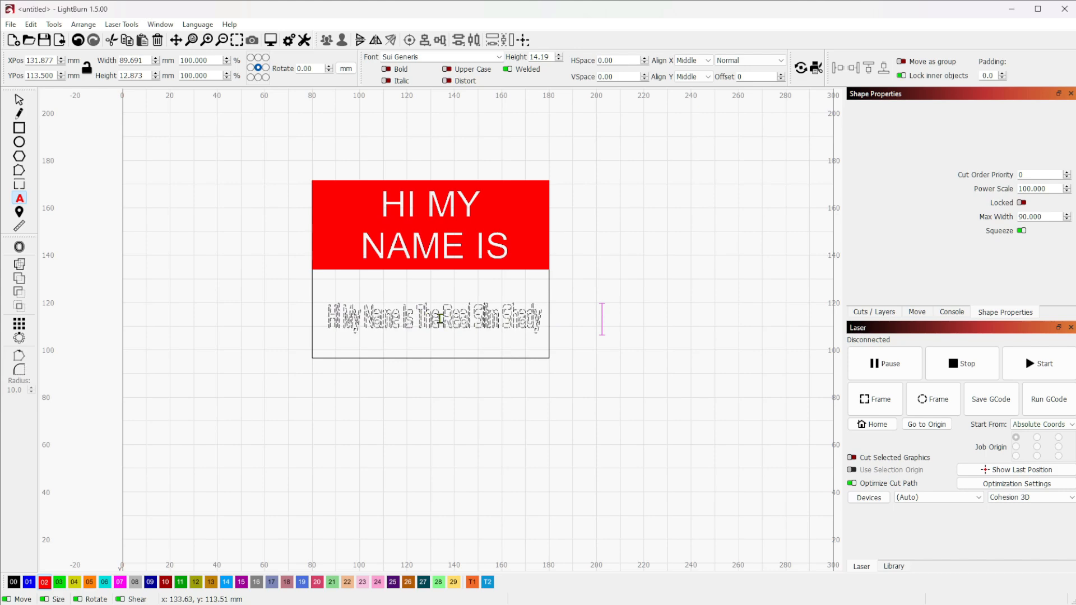
{"action": "scroll", "coordinate": [428, 314], "scroll_direction": "up", "scroll_amount": 6}
{"action": "scroll", "coordinate": [439, 320], "scroll_direction": "down", "scroll_amount": 3}
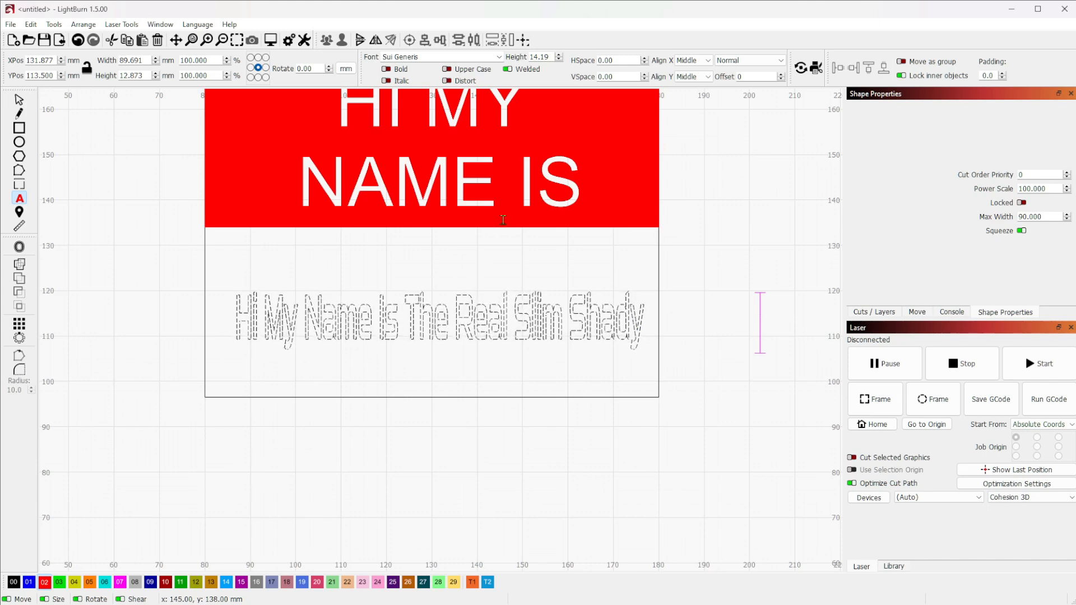
{"action": "left_click", "coordinate": [19, 101]}
{"action": "left_click", "coordinate": [430, 303]}
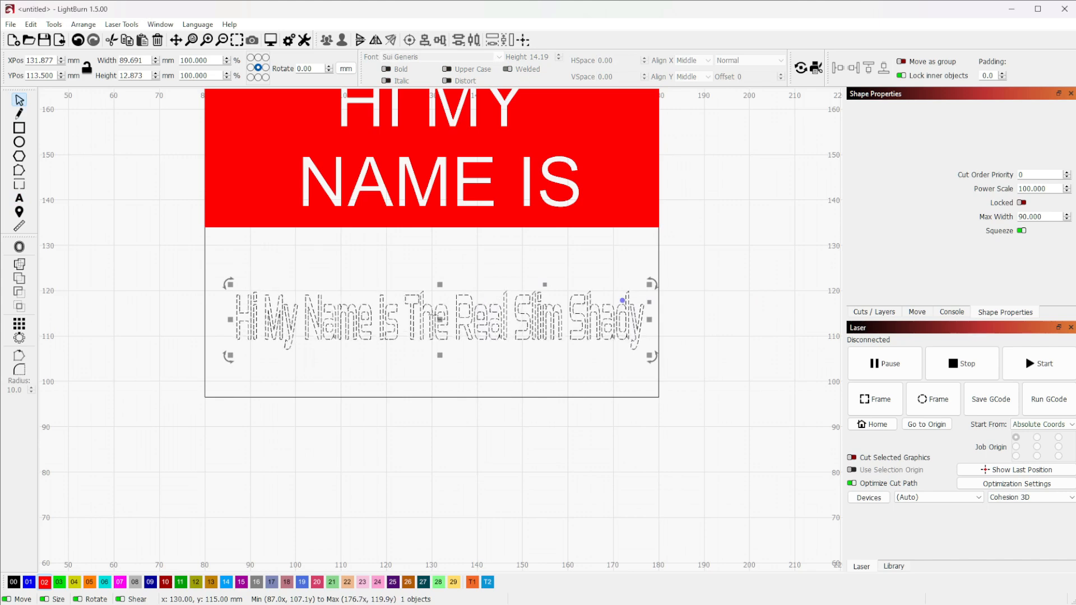
{"action": "left_click", "coordinate": [516, 358]}
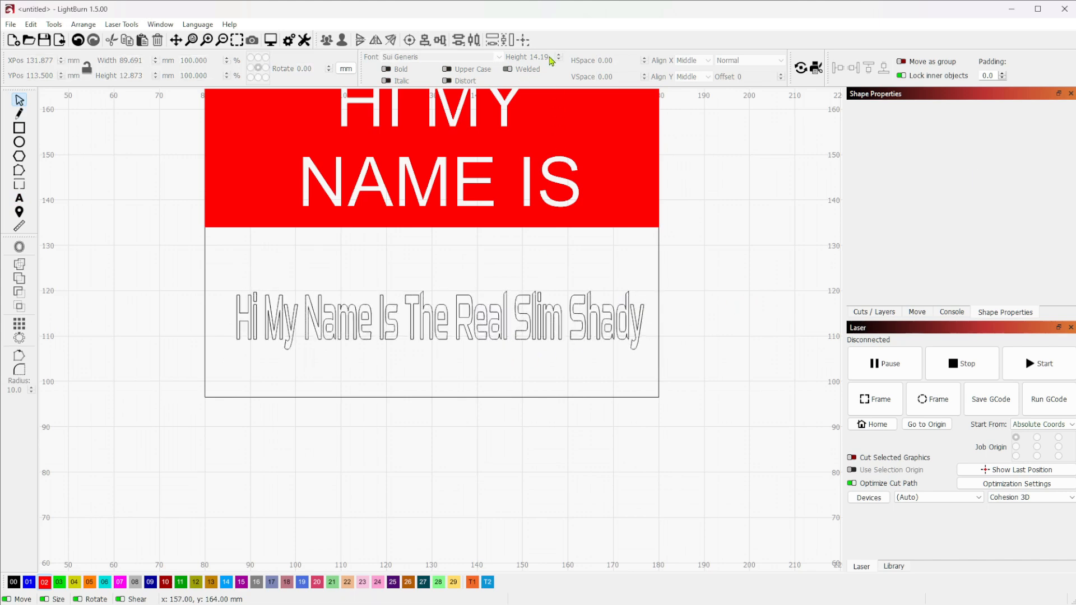
Set the squeezed text's height to 15 mm, raise it to 20 mm, and reposition it at X 131, Y 113
{"action": "left_click", "coordinate": [496, 313]}
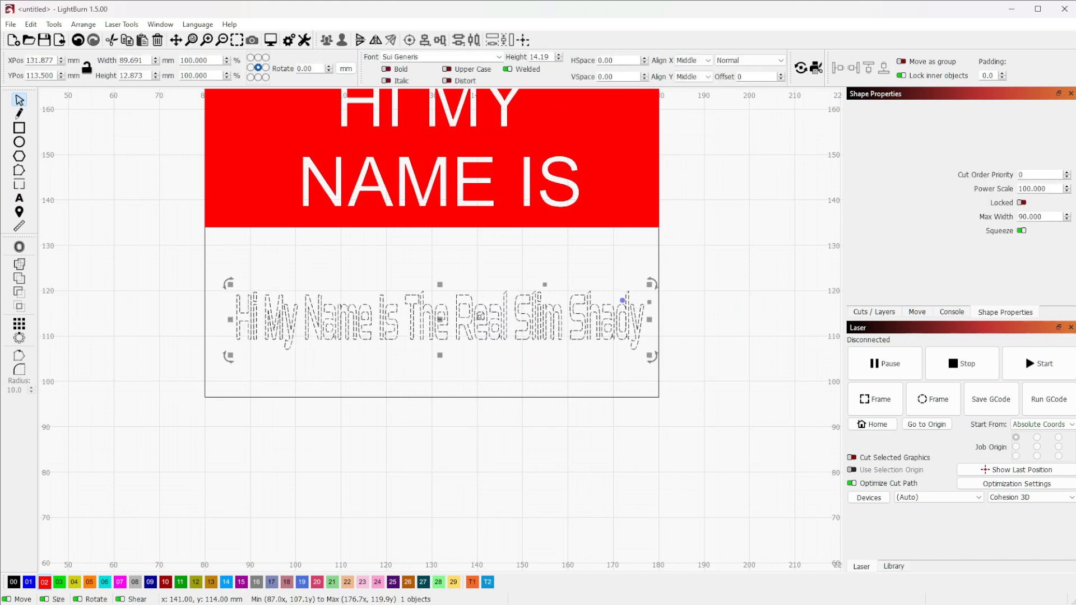
{"action": "double_click", "coordinate": [550, 57]}
{"action": "type", "text": "15"}
{"action": "key", "text": "Return"}
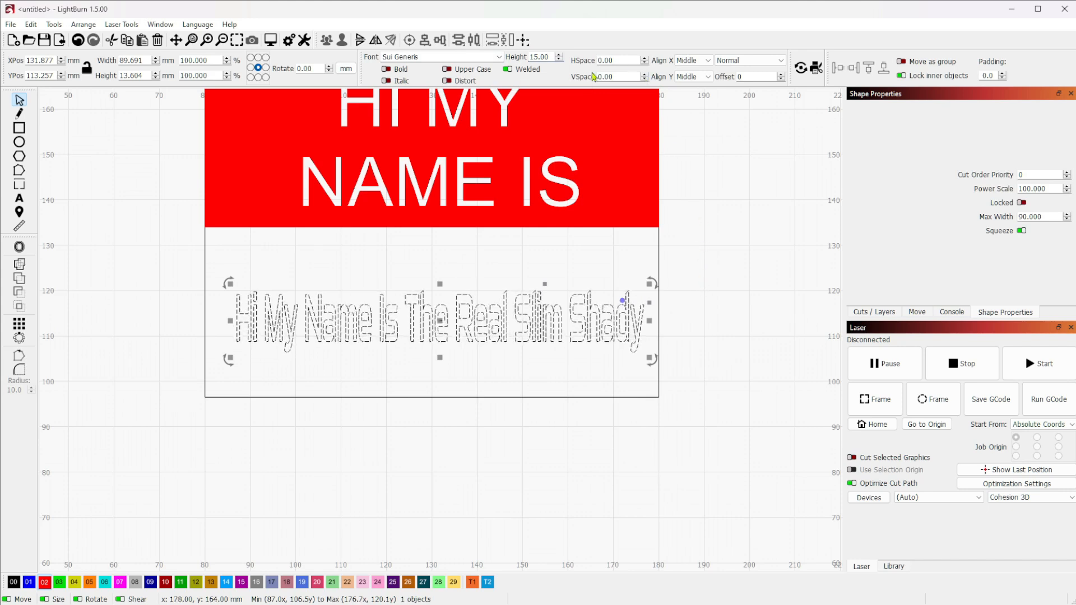
{"action": "left_click_drag", "start_coordinate": [555, 57], "coordinate": [494, 55]}
{"action": "type", "text": "20"}
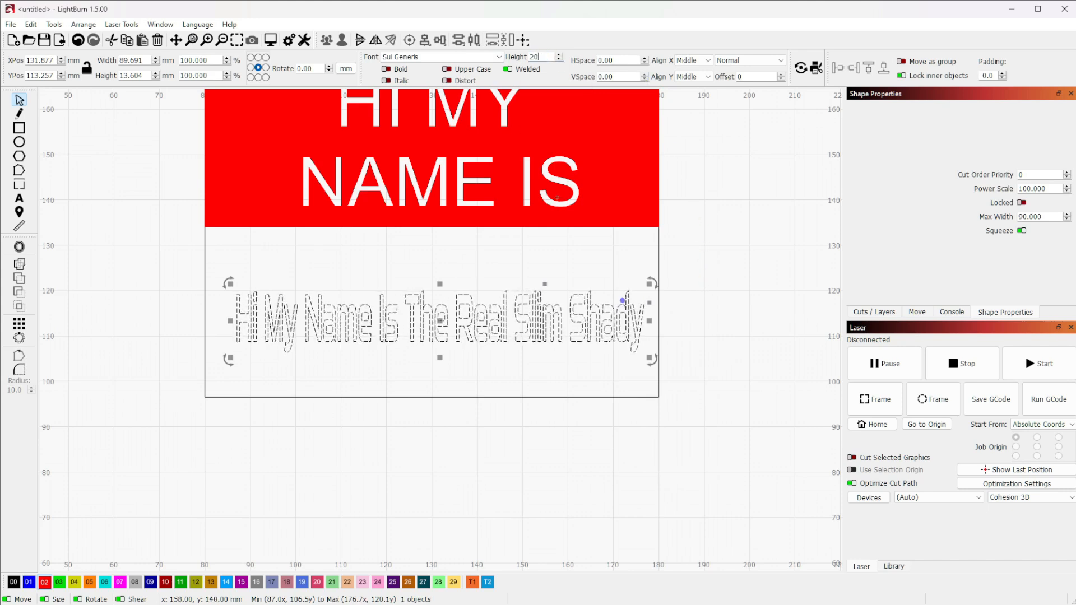
{"action": "key", "text": "Return"}
{"action": "left_click_drag", "start_coordinate": [443, 328], "coordinate": [438, 322]}
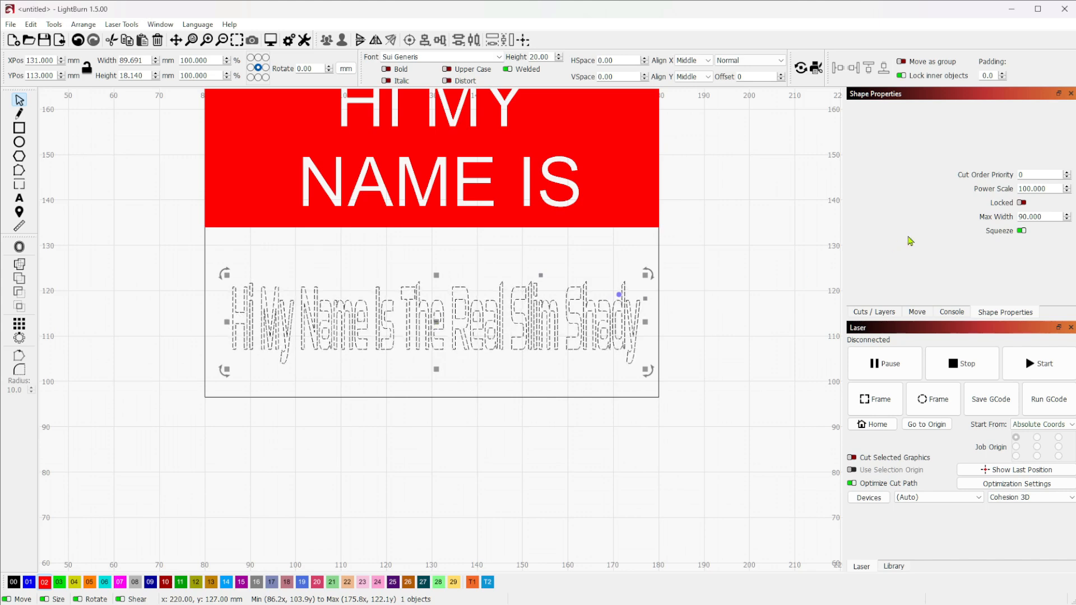
Disable Squeeze for the "Hi My Name Is The Real Slim Shady" text
{"action": "left_click", "coordinate": [1022, 231]}
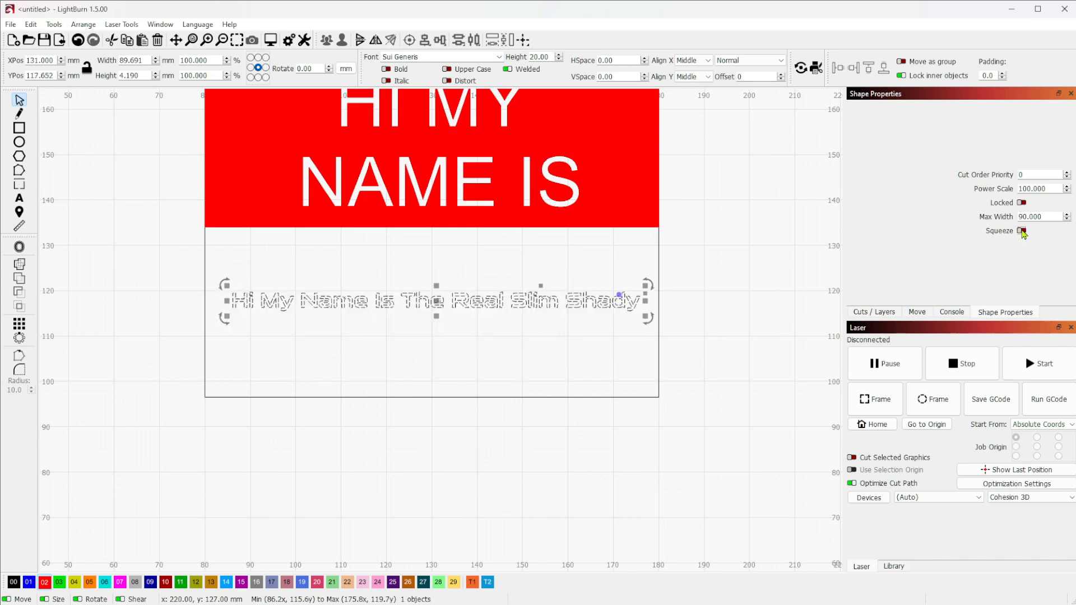
{"action": "left_click", "coordinate": [741, 334]}
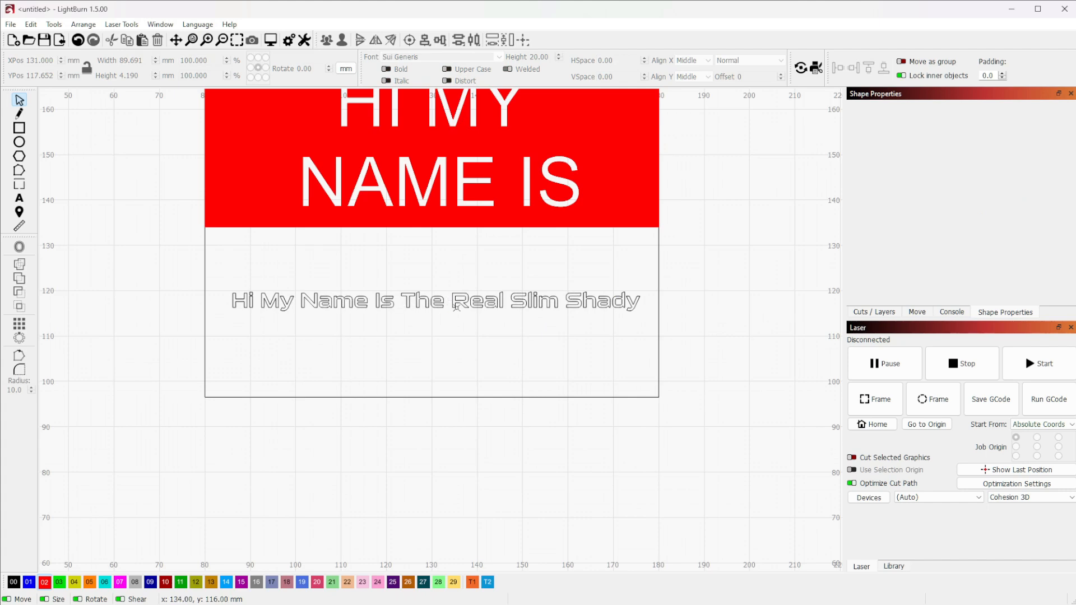
{"action": "left_click", "coordinate": [572, 305]}
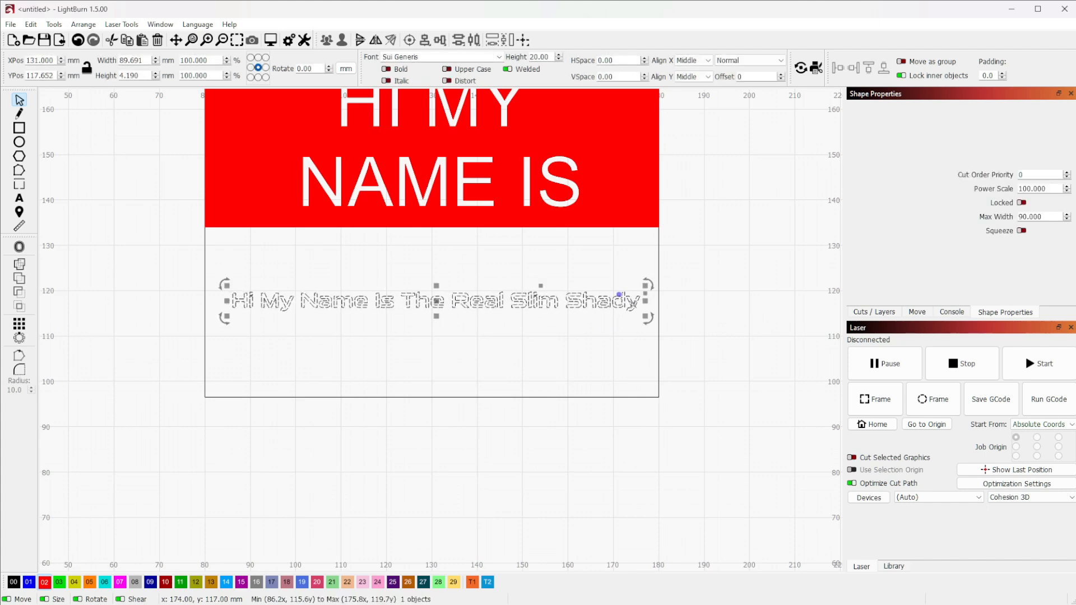
{"action": "left_click", "coordinate": [675, 330]}
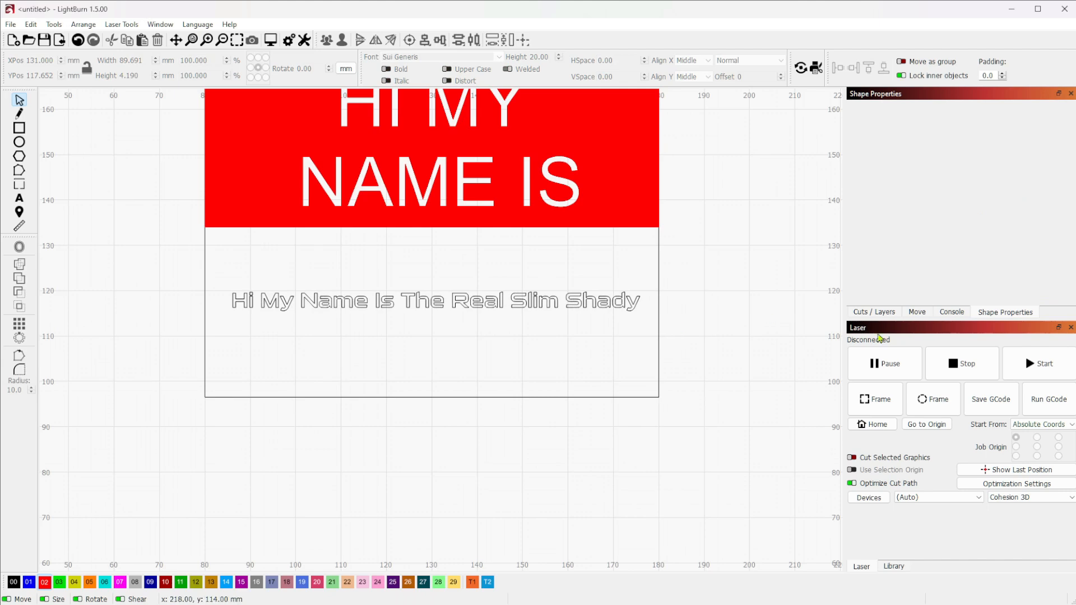
Try adding "This is a test" at the start of the text with Squeeze off, and erase the addition
{"action": "double_click", "coordinate": [403, 302]}
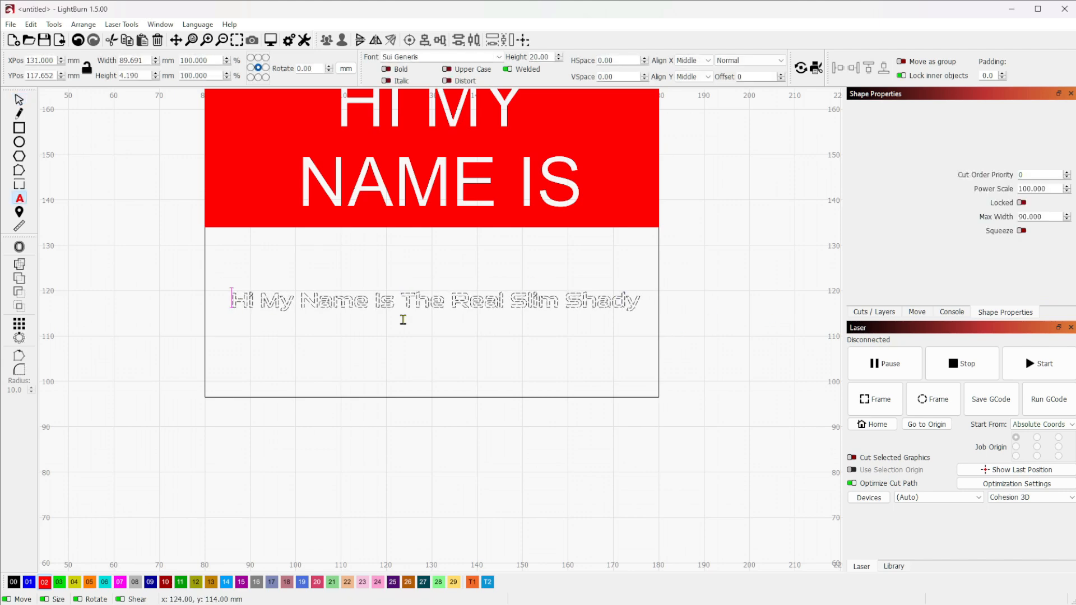
{"action": "type", "text": "This is a test"}
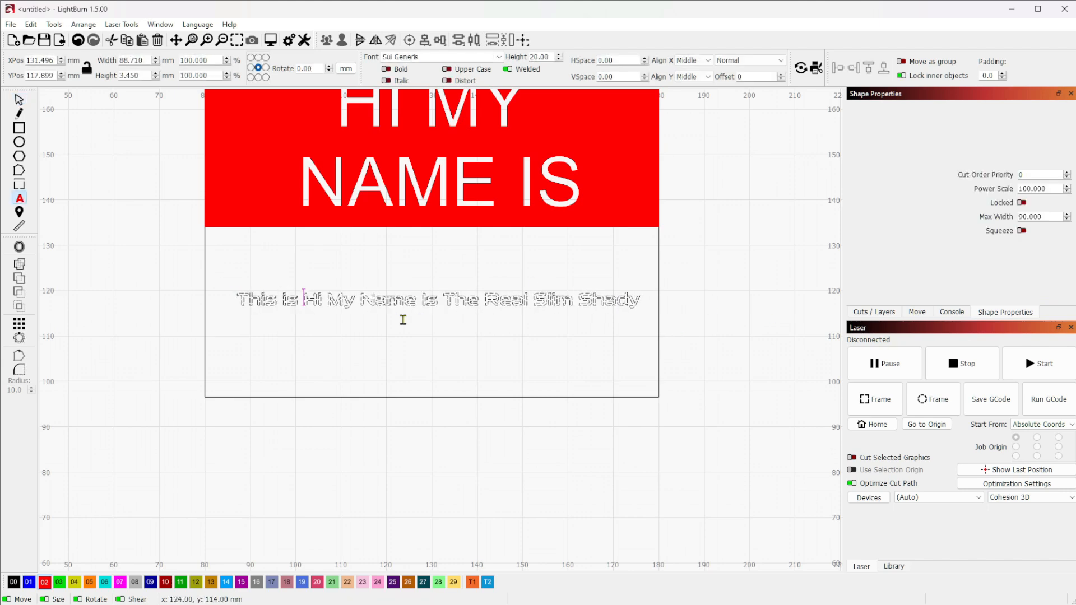
{"action": "key", "text": "BackSpace"}
{"action": "key", "text": "BackSpace"}
{"action": "key", "text": "BackSpace"}
{"action": "key", "text": "BackSpace"}
{"action": "key", "text": "BackSpace"}
{"action": "key", "text": "BackSpace"}
{"action": "key", "text": "BackSpace"}
{"action": "key", "text": "BackSpace"}
{"action": "key", "text": "BackSpace"}
{"action": "key", "text": "BackSpace"}
{"action": "key", "text": "BackSpace"}
{"action": "key", "text": "BackSpace"}
{"action": "key", "text": "BackSpace"}
{"action": "key", "text": "BackSpace"}
{"action": "key", "text": "BackSpace"}
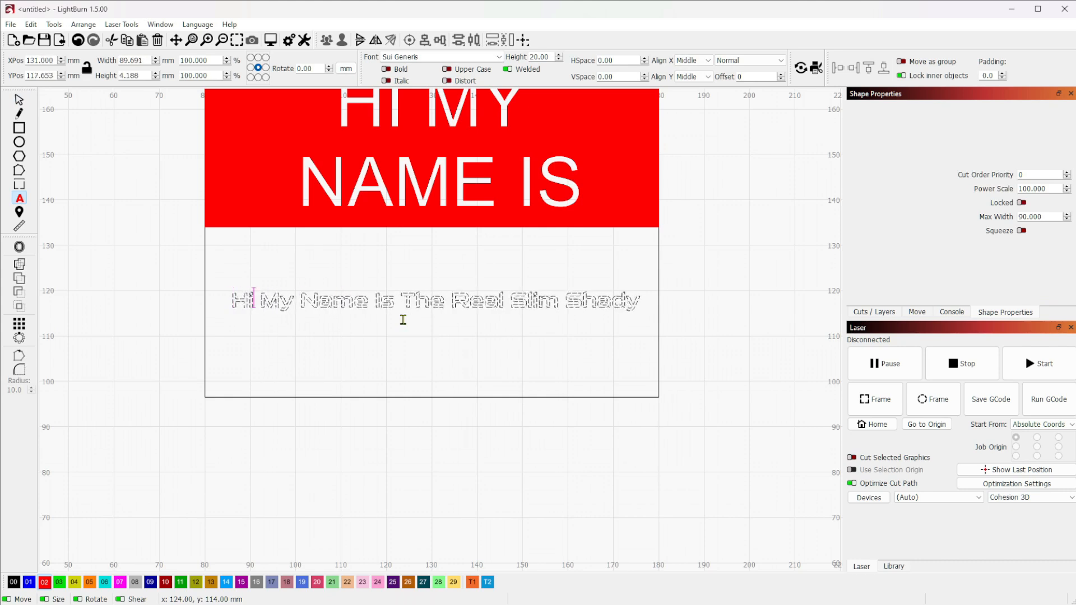
Delete "Hi My Name Is" from the start of the text so it begins with "The Real"
{"action": "key", "text": "Delete"}
{"action": "key", "text": "Delete"}
{"action": "key", "text": "Delete"}
{"action": "key", "text": "Delete"}
{"action": "key", "text": "Delete"}
{"action": "key", "text": "Delete"}
{"action": "key", "text": "Delete"}
{"action": "key", "text": "Delete"}
{"action": "key", "text": "Delete"}
{"action": "key", "text": "Delete"}
{"action": "key", "text": "Delete"}
{"action": "key", "text": "Delete"}
{"action": "key", "text": "Delete"}
{"action": "key", "text": "Delete"}
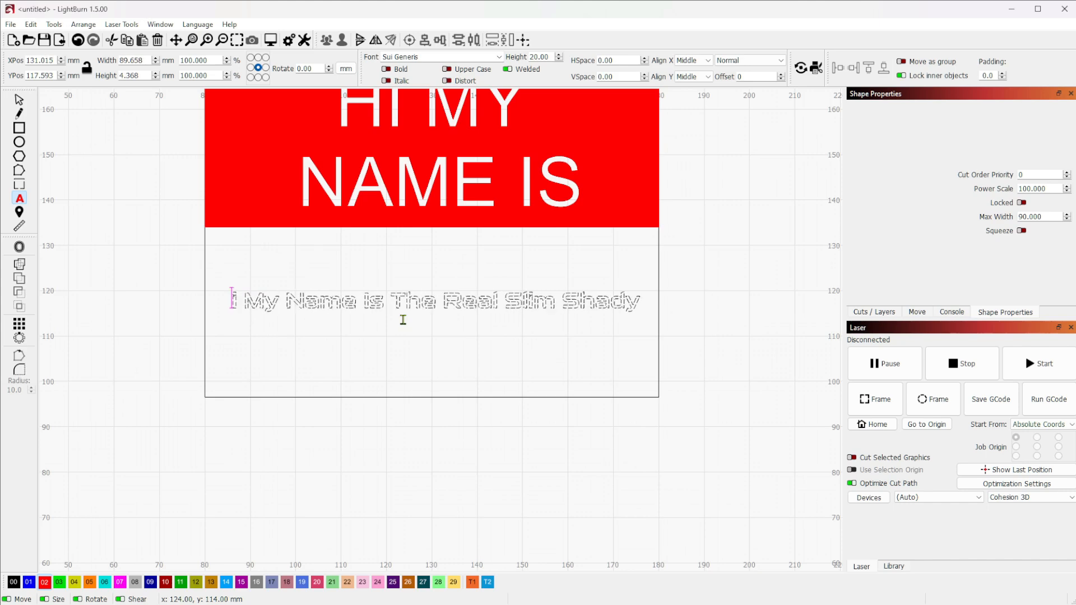
{"action": "key", "text": "Delete"}
{"action": "type", "text": "T"}
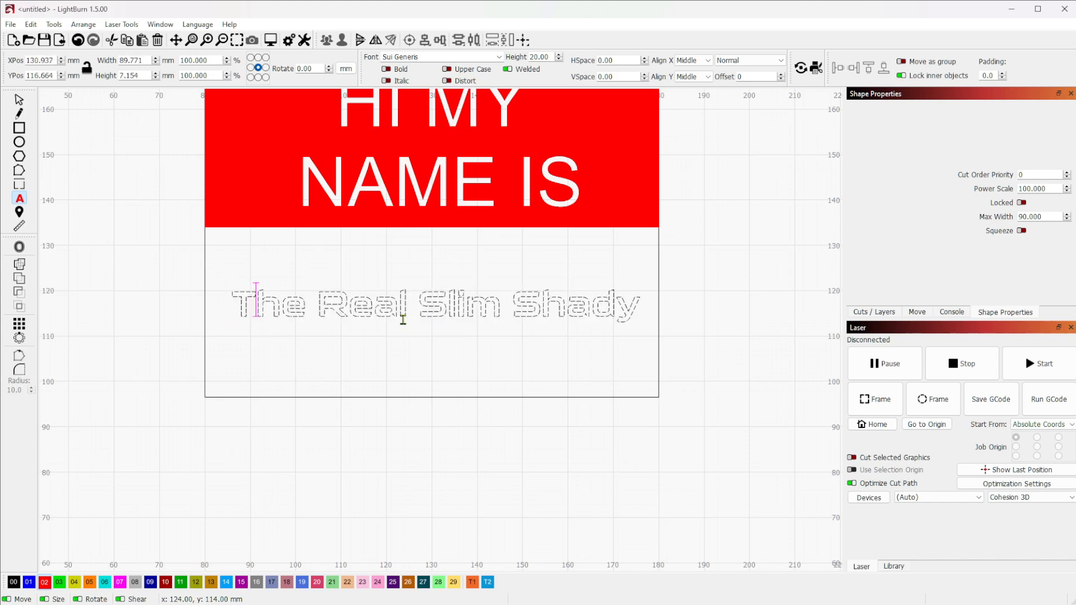
Delete "The Real" from the text, leaving only "Slim Shady" on the badge
{"action": "key", "text": "Delete"}
{"action": "key", "text": "Delete"}
{"action": "key", "text": "Delete"}
{"action": "key", "text": "Delete"}
{"action": "key", "text": "Delete"}
{"action": "key", "text": "Delete"}
{"action": "key", "text": "Delete"}
{"action": "key", "text": "Delete"}
{"action": "key", "text": "Delete"}
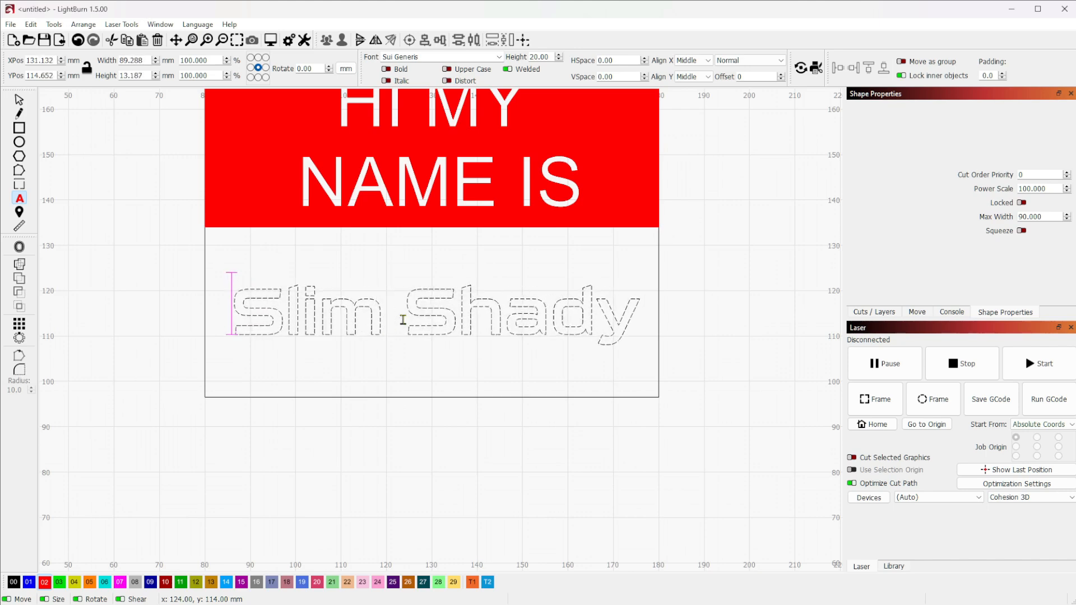
{"action": "left_click", "coordinate": [736, 333]}
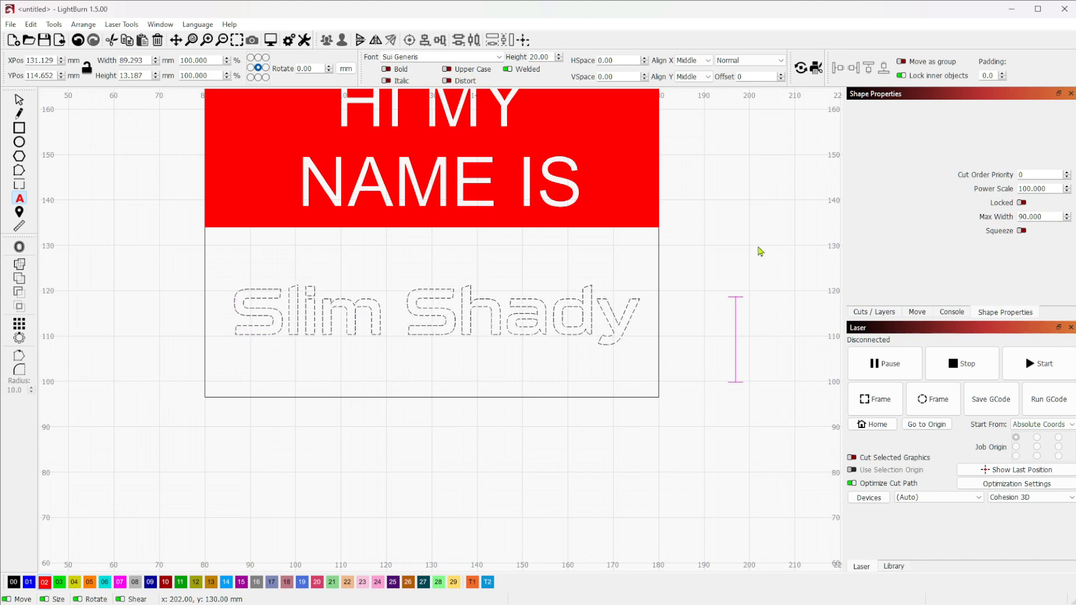
Select all badge shapes and text and delete them to clear the workspace
{"action": "scroll", "coordinate": [763, 253], "scroll_direction": "down", "scroll_amount": 3}
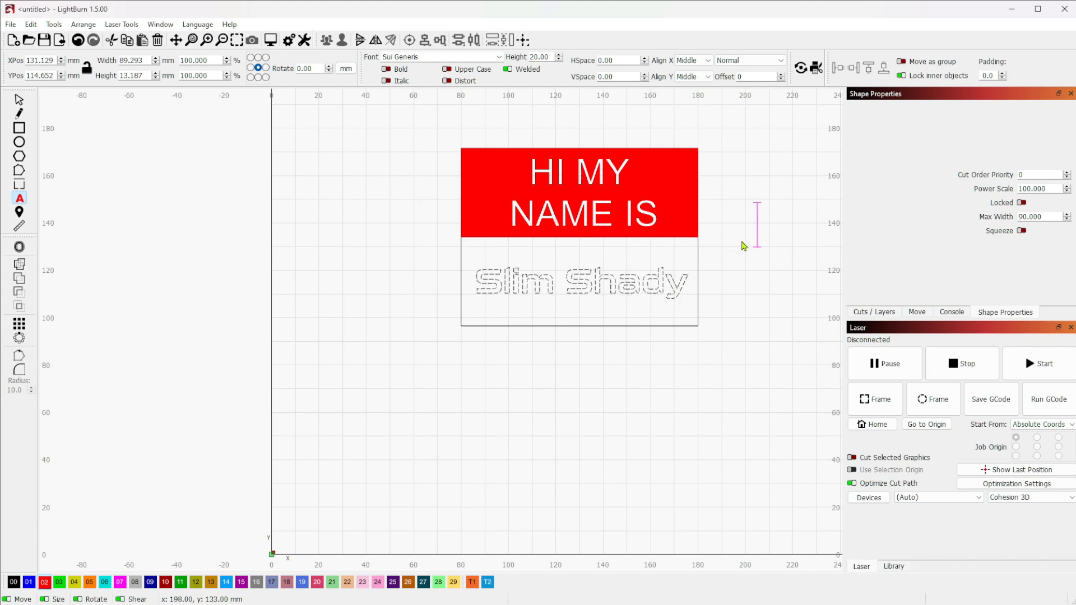
{"action": "key", "text": "Escape"}
{"action": "left_click", "coordinate": [741, 317]}
{"action": "key", "text": "ctrl+a"}
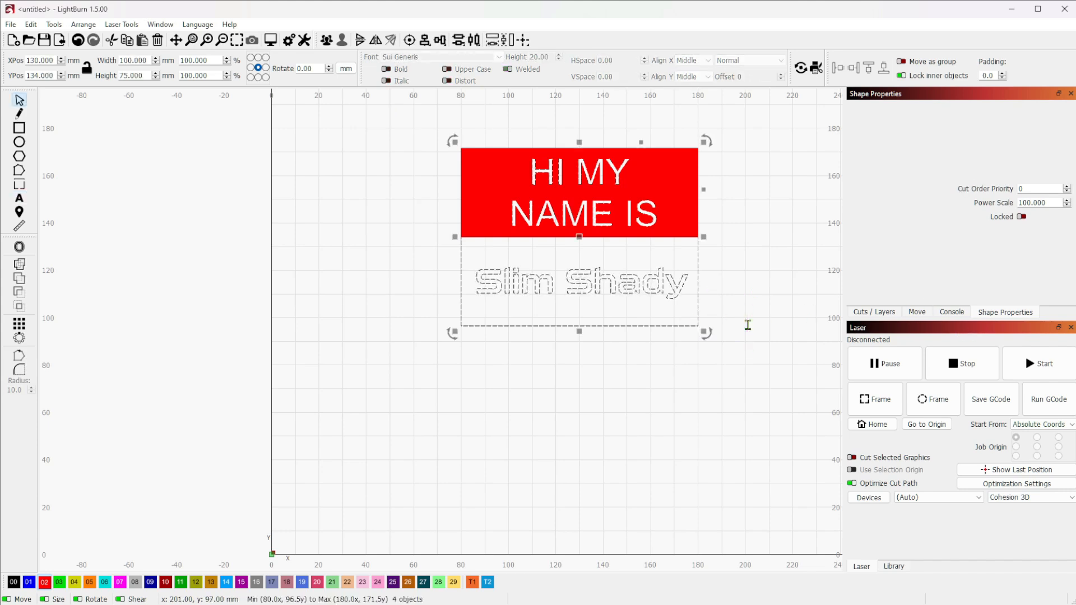
{"action": "key", "text": "Delete"}
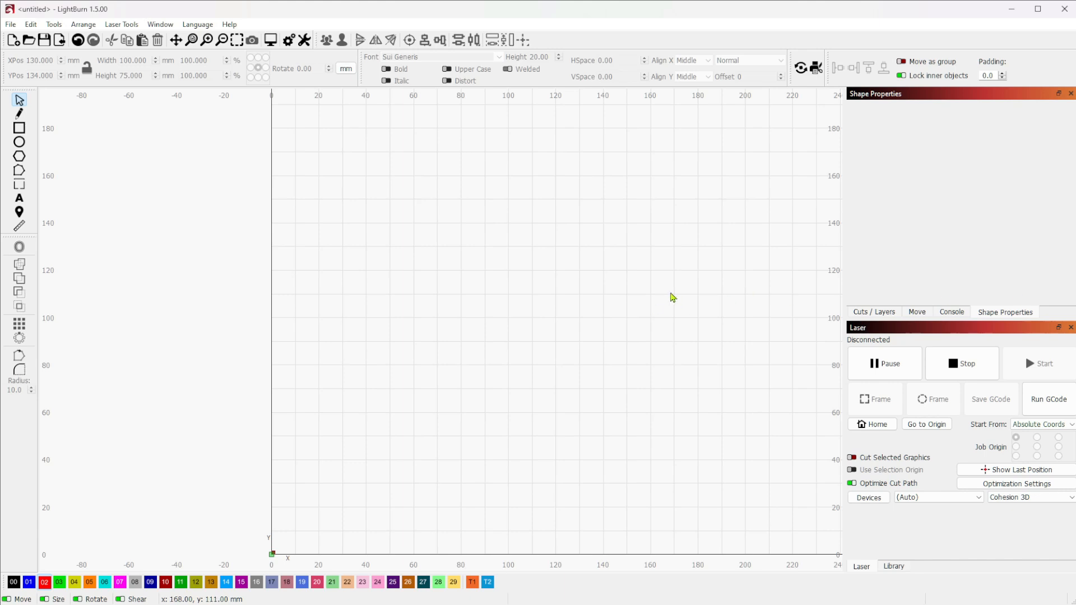
Add a "CJF" text in Sui Generis at 20 mm height, centred at about X 72, Y 112
{"action": "left_click", "coordinate": [19, 198]}
{"action": "left_click", "coordinate": [441, 283]}
{"action": "type", "text": "CJF"}
{"action": "key", "text": "Home"}
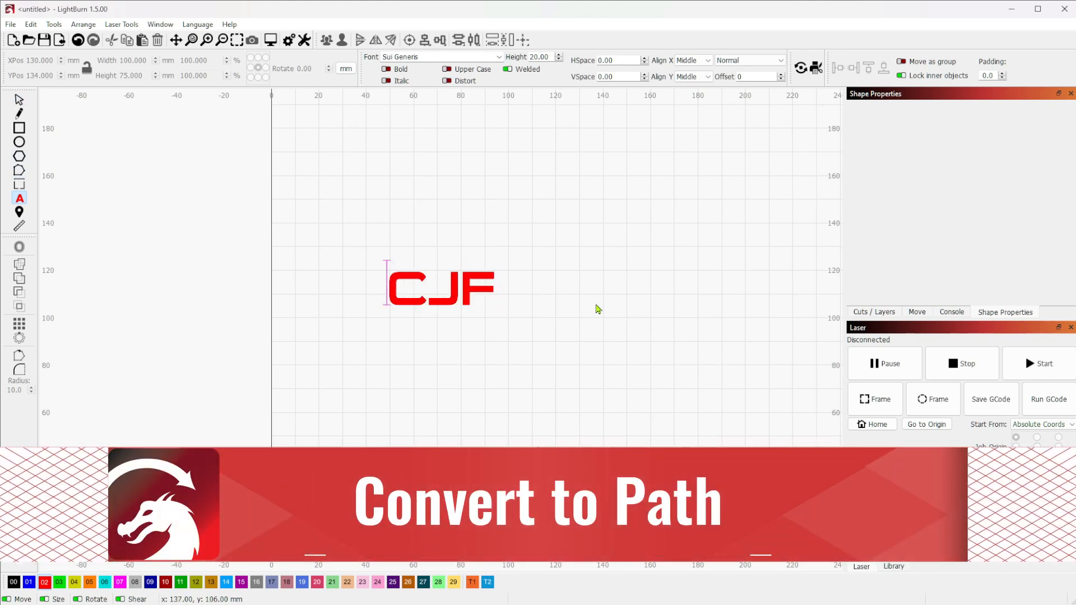
{"action": "left_click", "coordinate": [499, 57]}
{"action": "left_click", "coordinate": [547, 230]}
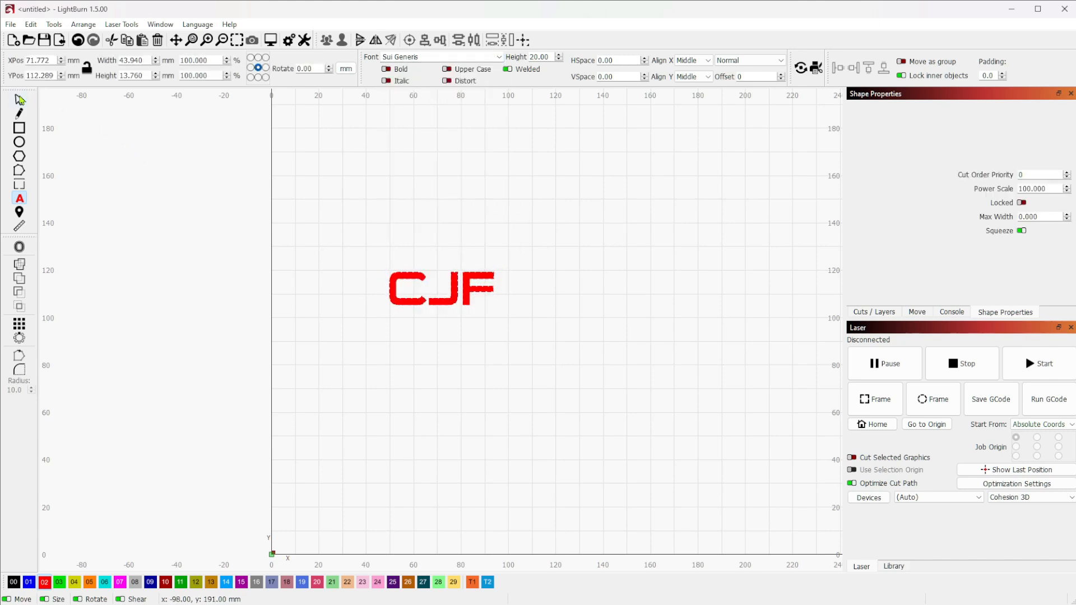
Move the "CJF" text to X 171, Y 103 and change its font to Amiri
{"action": "left_click", "coordinate": [19, 100]}
{"action": "left_click_drag", "start_coordinate": [442, 293], "coordinate": [677, 317]}
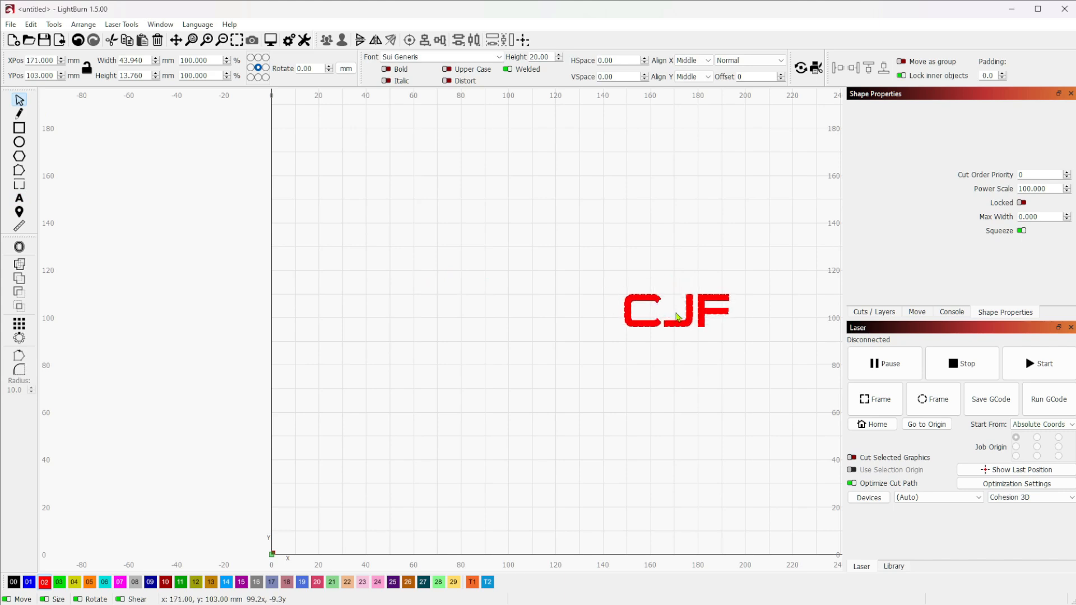
{"action": "left_click", "coordinate": [499, 57]}
{"action": "scroll", "coordinate": [454, 216], "scroll_direction": "down", "scroll_amount": 1}
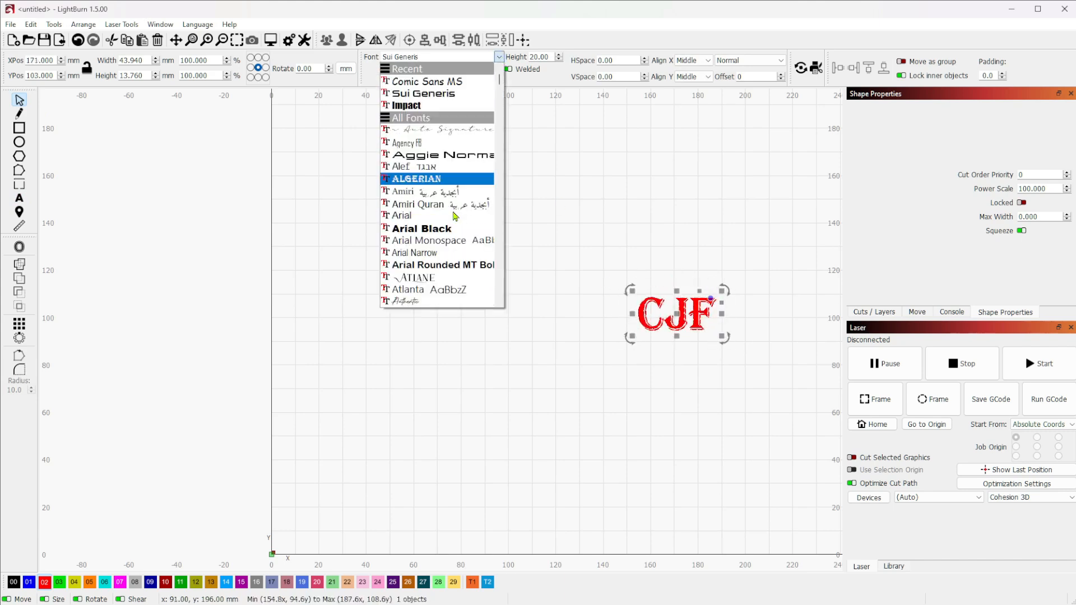
{"action": "left_click", "coordinate": [434, 192]}
{"action": "left_click", "coordinate": [433, 194]}
{"action": "left_click", "coordinate": [694, 367]}
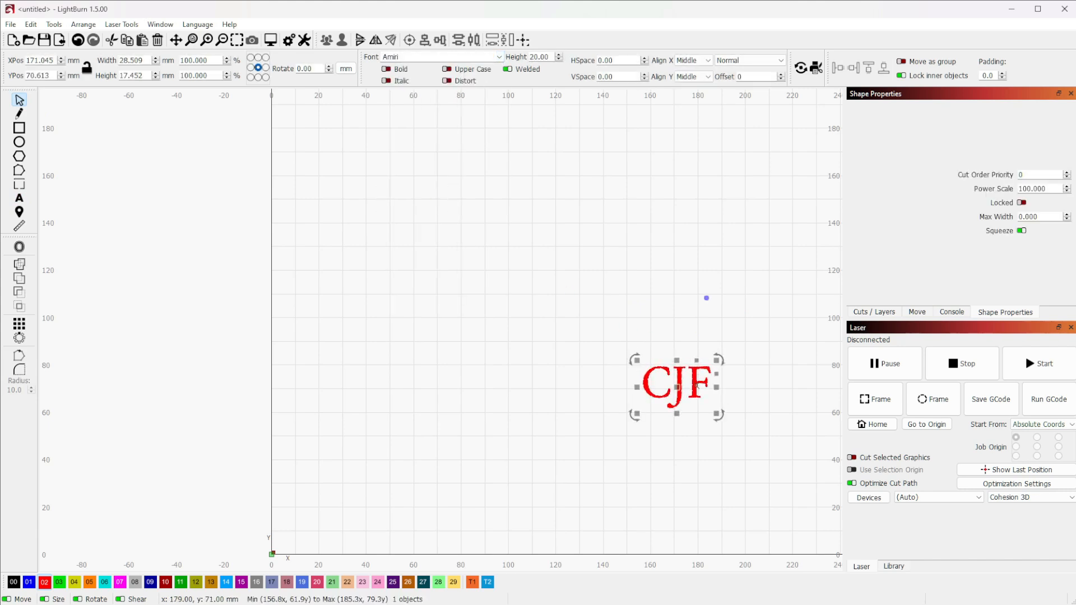
Reposition the "CJF" text at X 98, Y 106 and deselect it
{"action": "left_click_drag", "start_coordinate": [679, 384], "coordinate": [505, 301]}
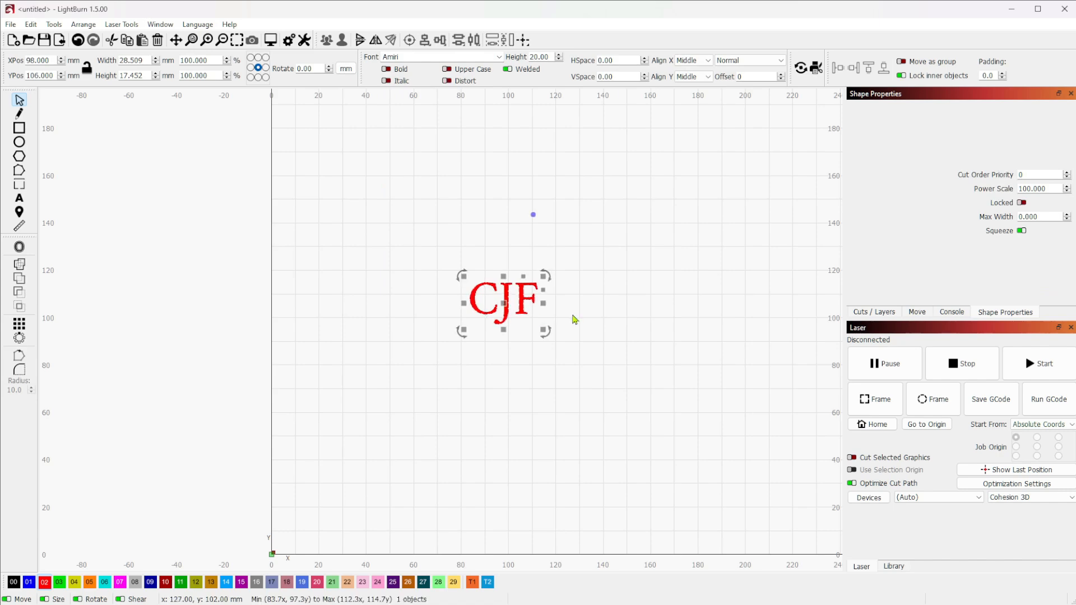
{"action": "scroll", "coordinate": [507, 300], "scroll_direction": "up", "scroll_amount": 3}
{"action": "scroll", "coordinate": [507, 300], "scroll_direction": "down", "scroll_amount": 2}
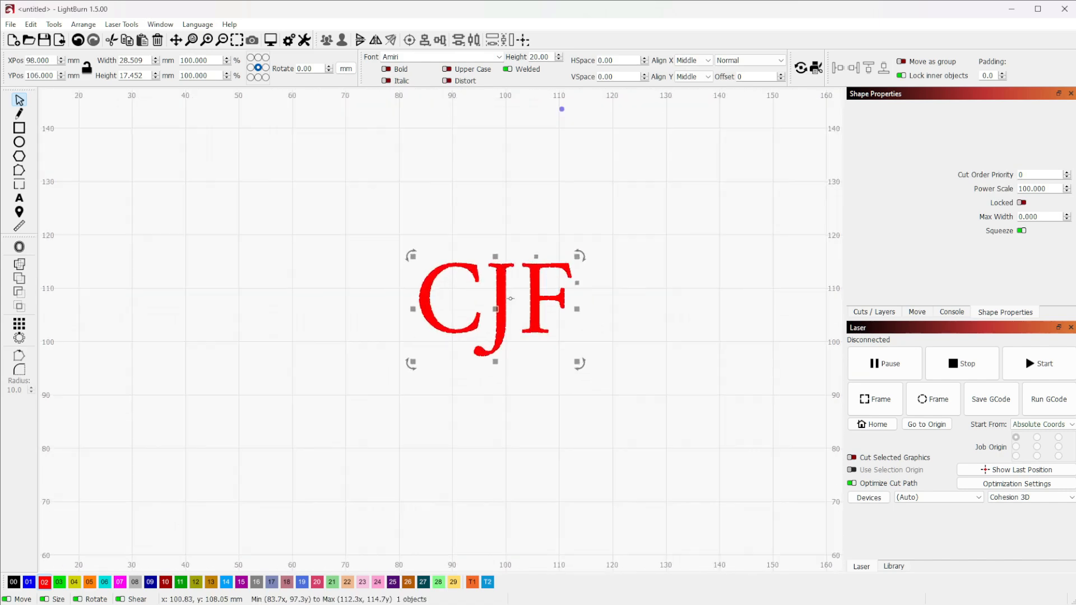
{"action": "left_click", "coordinate": [602, 323]}
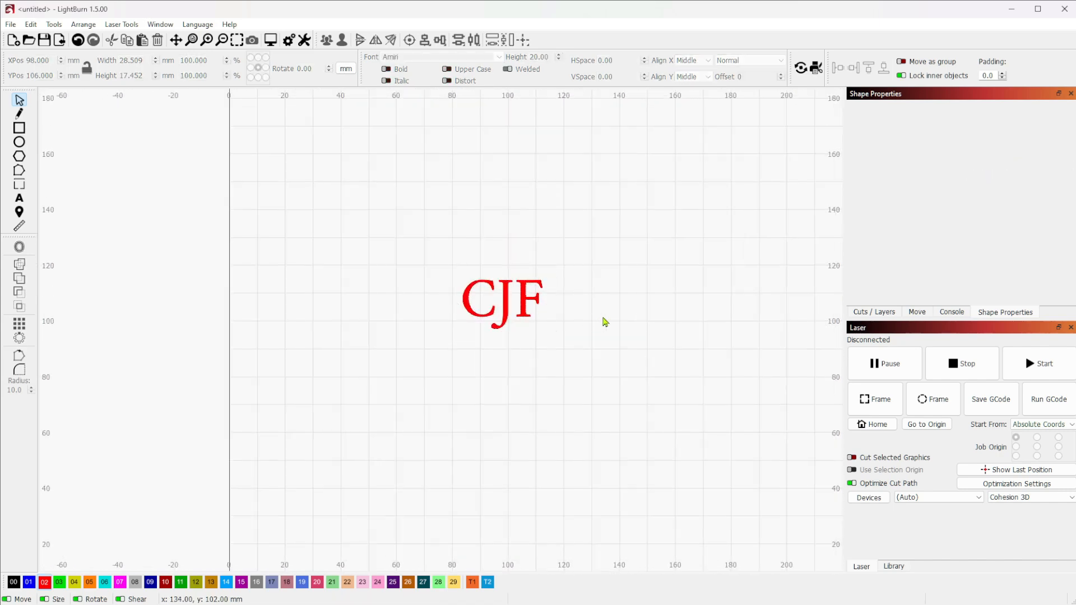
Convert the "CJF" text to paths and select its letters individually
{"action": "left_click", "coordinate": [503, 303]}
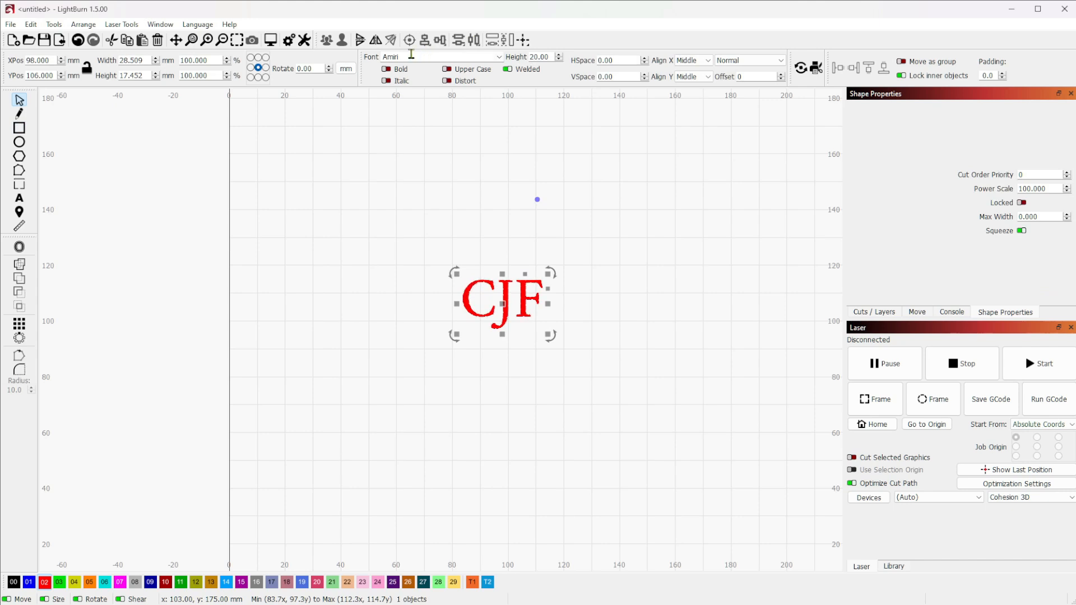
{"action": "left_click", "coordinate": [30, 24]}
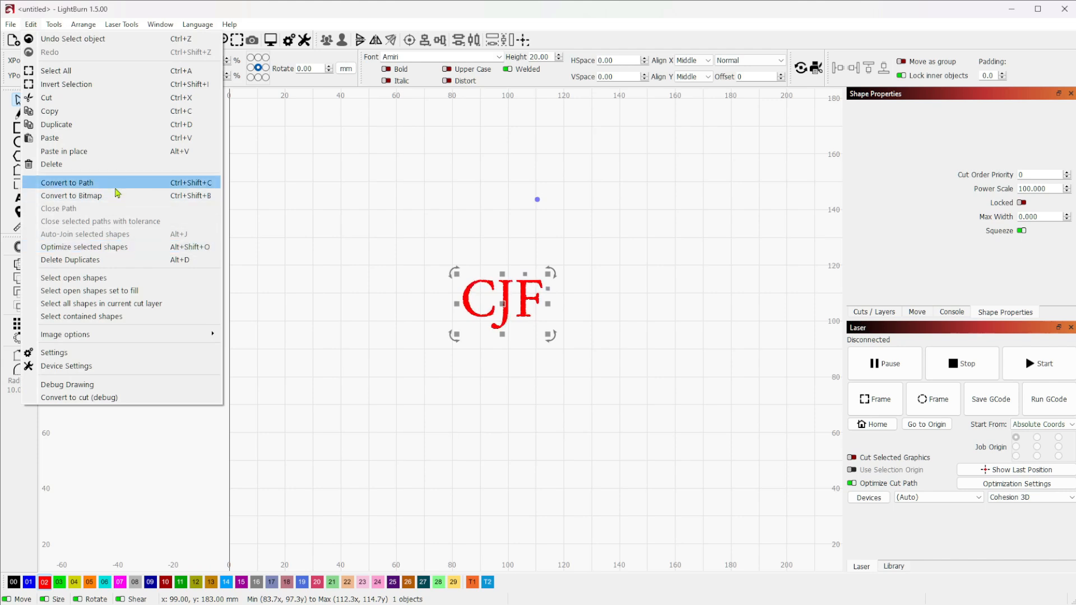
{"action": "left_click", "coordinate": [58, 183]}
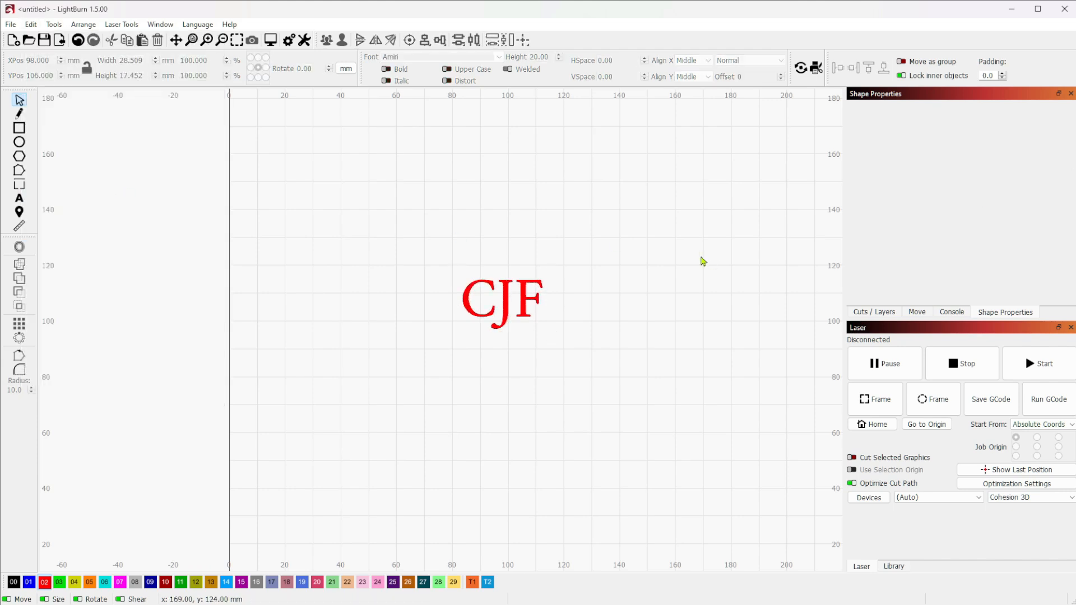
{"action": "left_click", "coordinate": [492, 310]}
{"action": "left_click", "coordinate": [499, 327]}
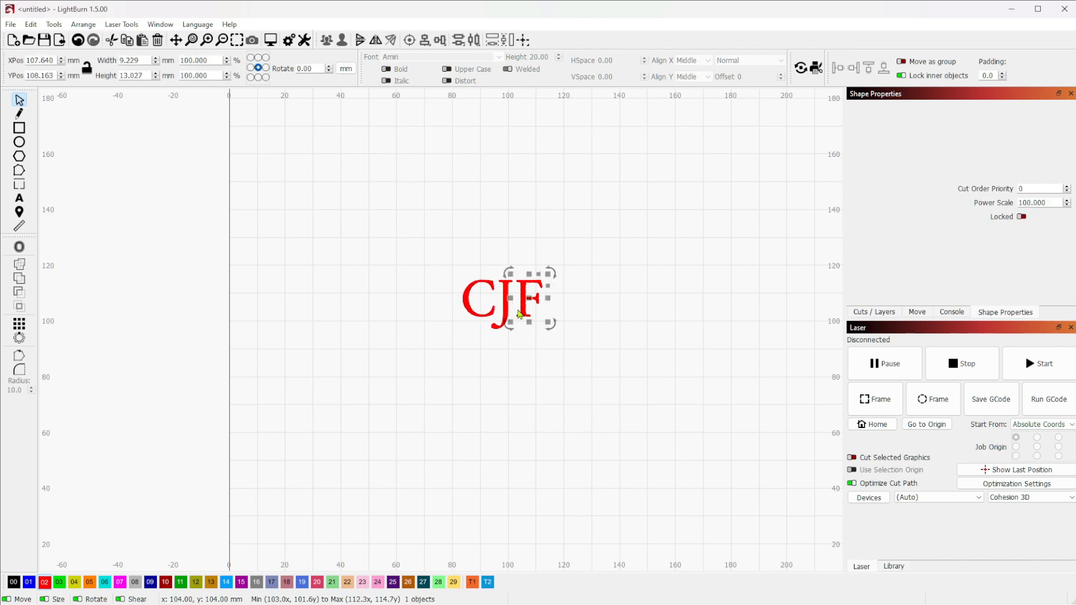
Try moving the letter C to X 79, Y 111 and shrinking it to about 10.9 mm wide, and undo both changes
{"action": "left_click", "coordinate": [501, 327]}
{"action": "scroll", "coordinate": [503, 293], "scroll_direction": "up", "scroll_amount": 5}
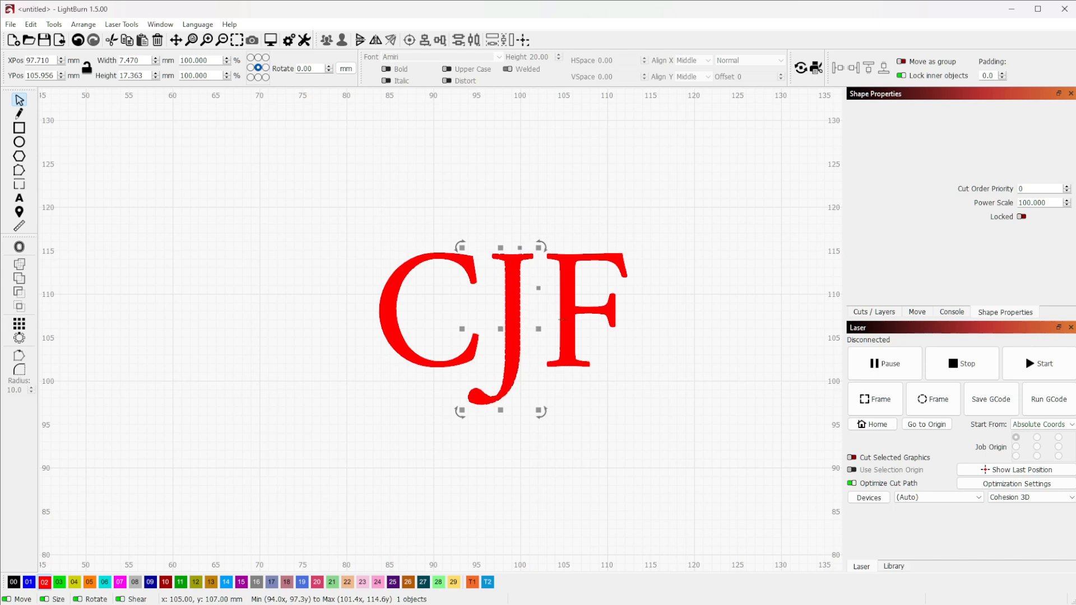
{"action": "left_click", "coordinate": [411, 274]}
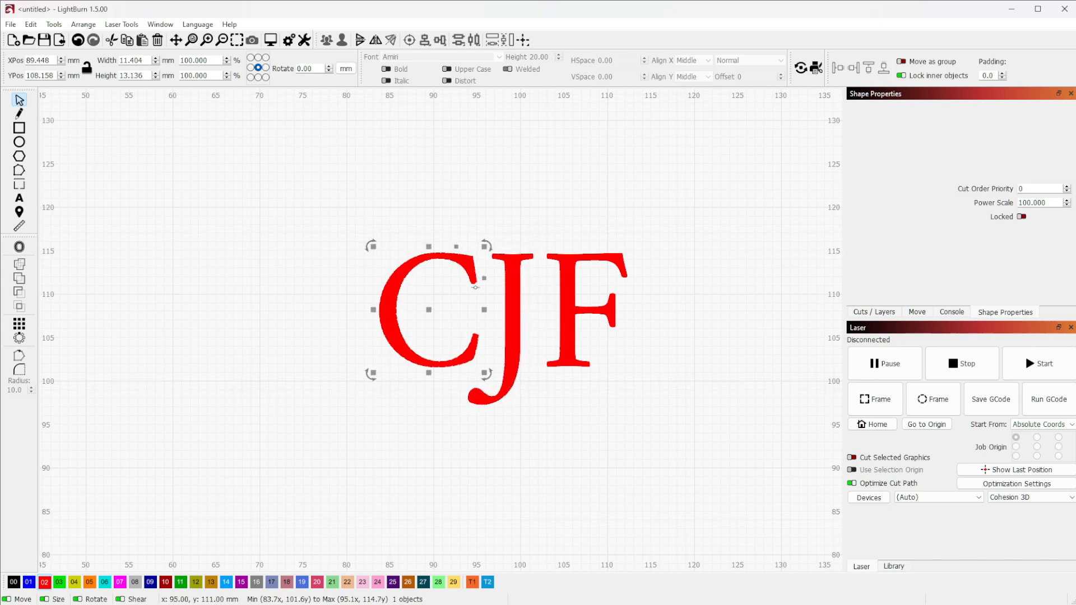
{"action": "left_click_drag", "start_coordinate": [421, 307], "coordinate": [354, 288]}
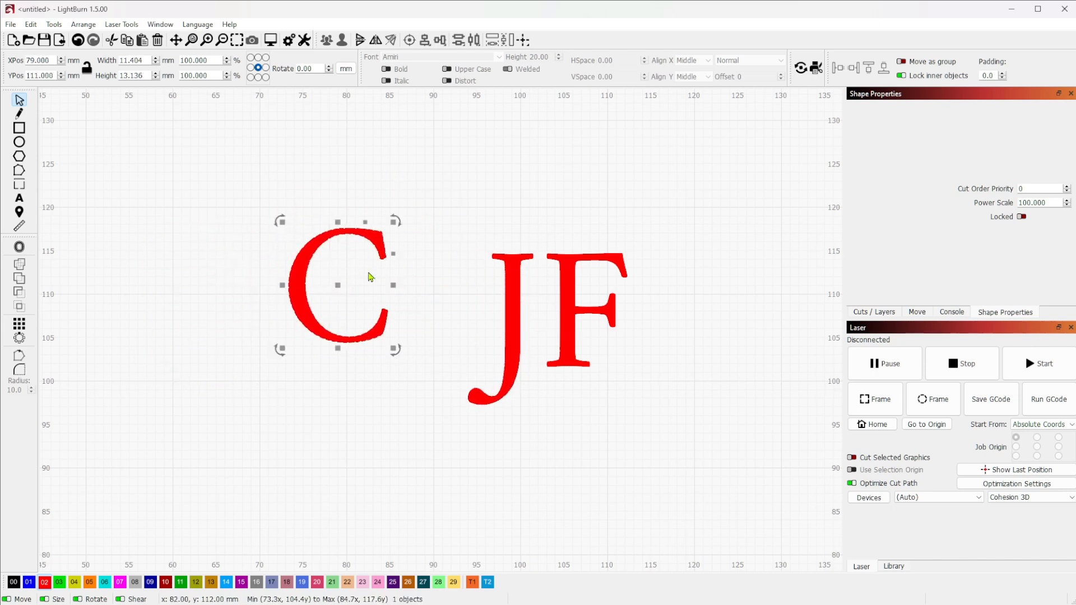
{"action": "mouse_move", "coordinate": [391, 221]}
{"action": "left_mouse_down"}
{"action": "mouse_move", "coordinate": [480, 175]}
{"action": "mouse_move", "coordinate": [388, 227]}
{"action": "left_mouse_up"}
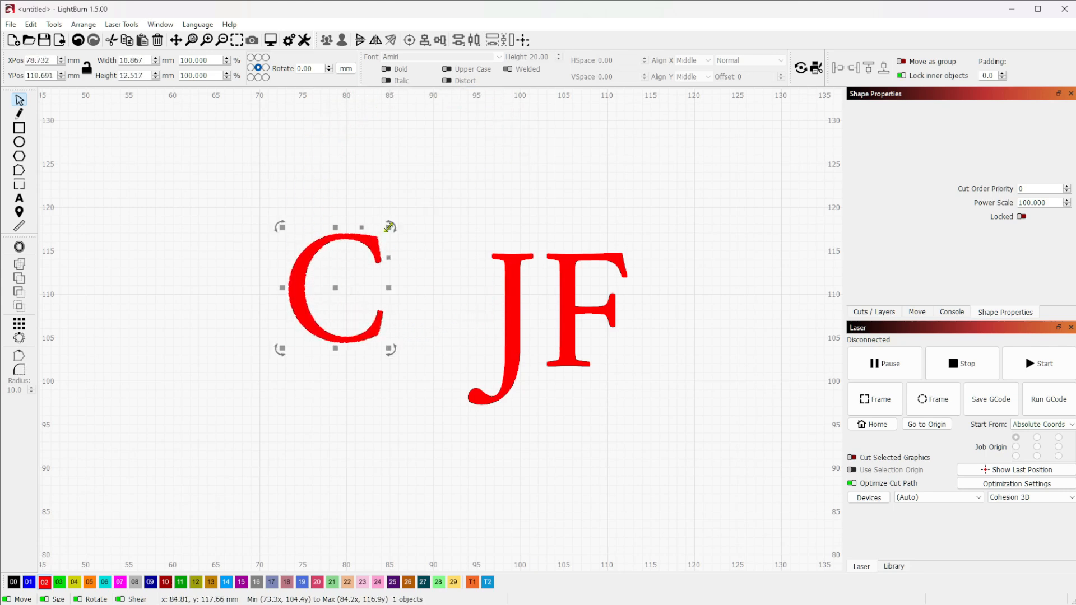
{"action": "key", "text": "ctrl+z"}
{"action": "key", "text": "ctrl+z"}
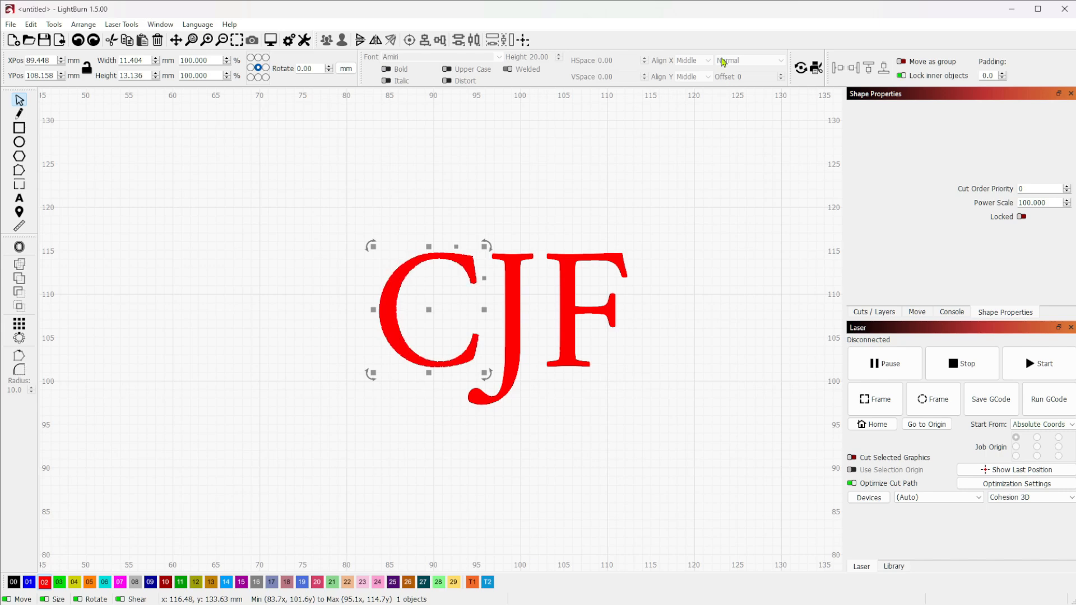
{"action": "right_click", "coordinate": [452, 259]}
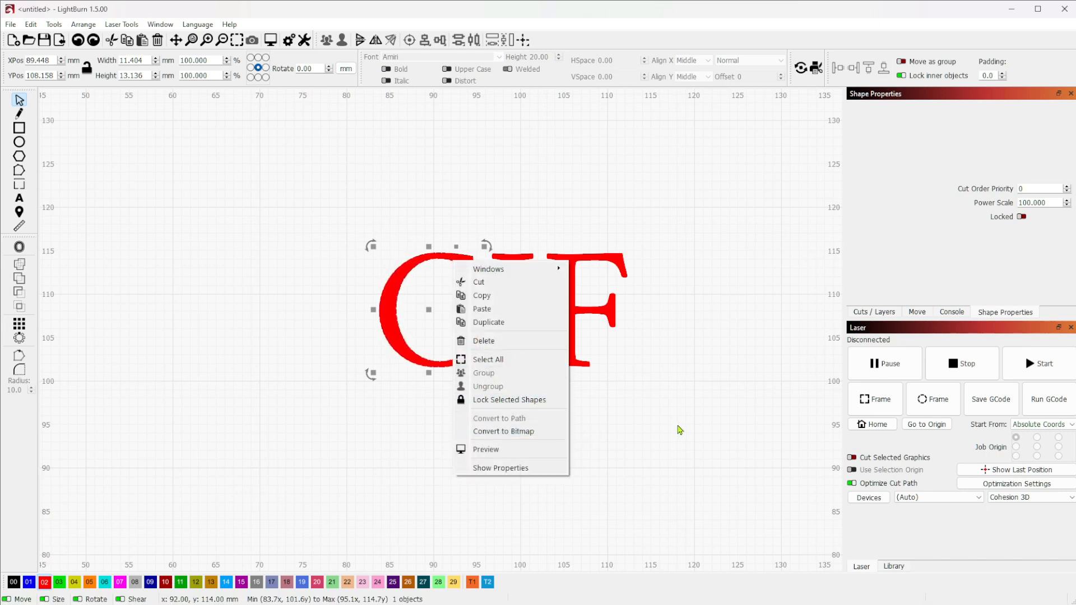
{"action": "left_click", "coordinate": [254, 238]}
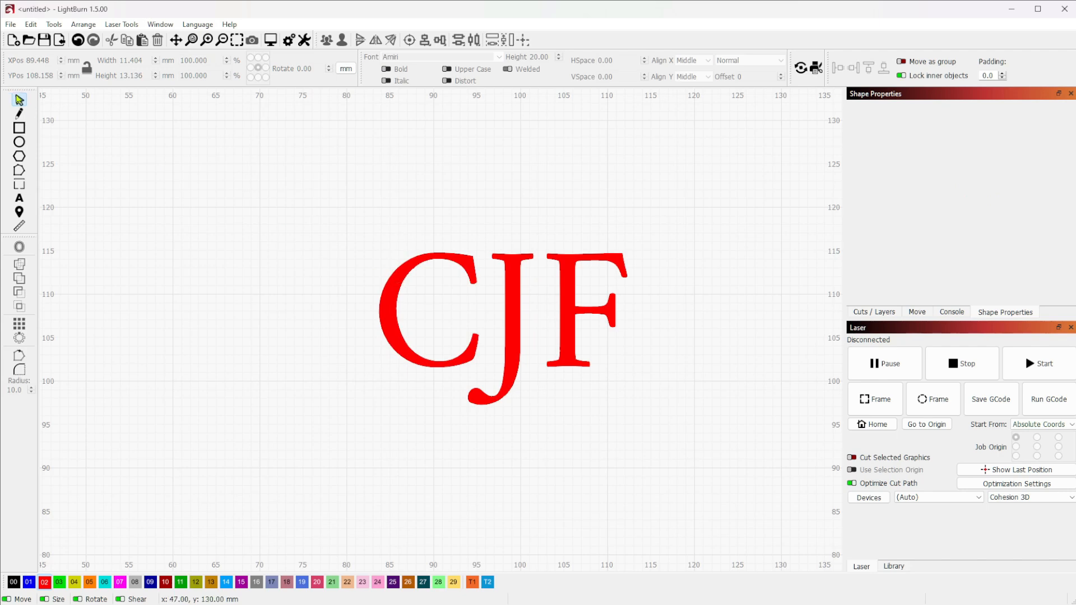
{"action": "left_click", "coordinate": [427, 312]}
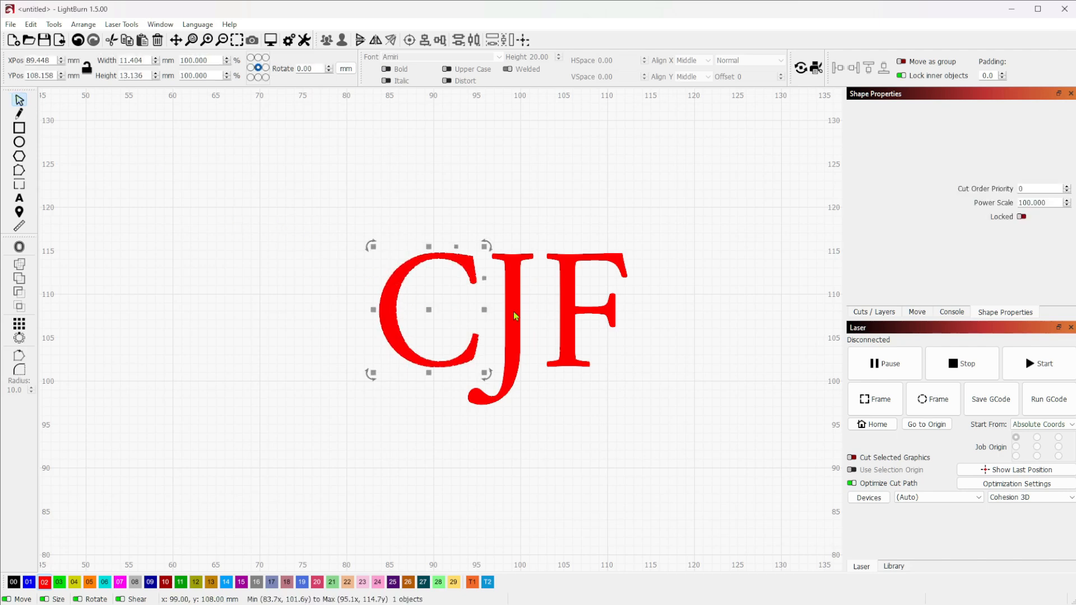
{"action": "left_click", "coordinate": [573, 309]}
{"action": "left_click", "coordinate": [381, 294]}
{"action": "left_click", "coordinate": [523, 320]}
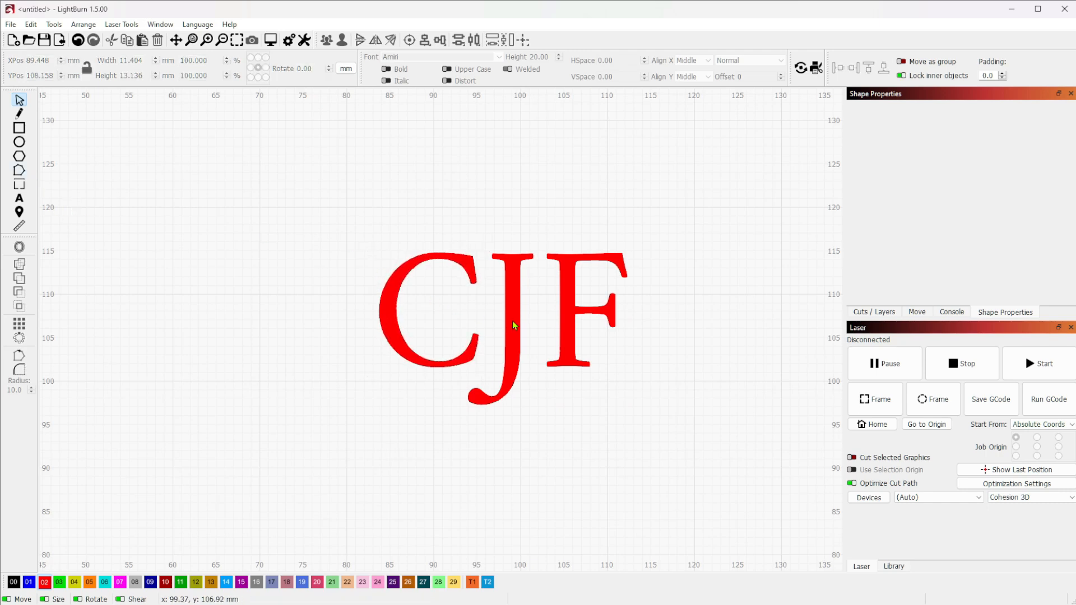
Enlarge the letter J to about 18.7 by 39.8 mm and centre it between the C and F at about X 95.7, Y 108.6
{"action": "left_click", "coordinate": [496, 318]}
{"action": "left_click_drag", "start_coordinate": [501, 247], "coordinate": [501, 102]}
{"action": "left_click_drag", "start_coordinate": [535, 257], "coordinate": [516, 289]}
{"action": "left_click_drag", "start_coordinate": [565, 463], "coordinate": [589, 510]}
{"action": "left_click_drag", "start_coordinate": [535, 404], "coordinate": [526, 362]}
{"action": "left_click", "coordinate": [635, 377]}
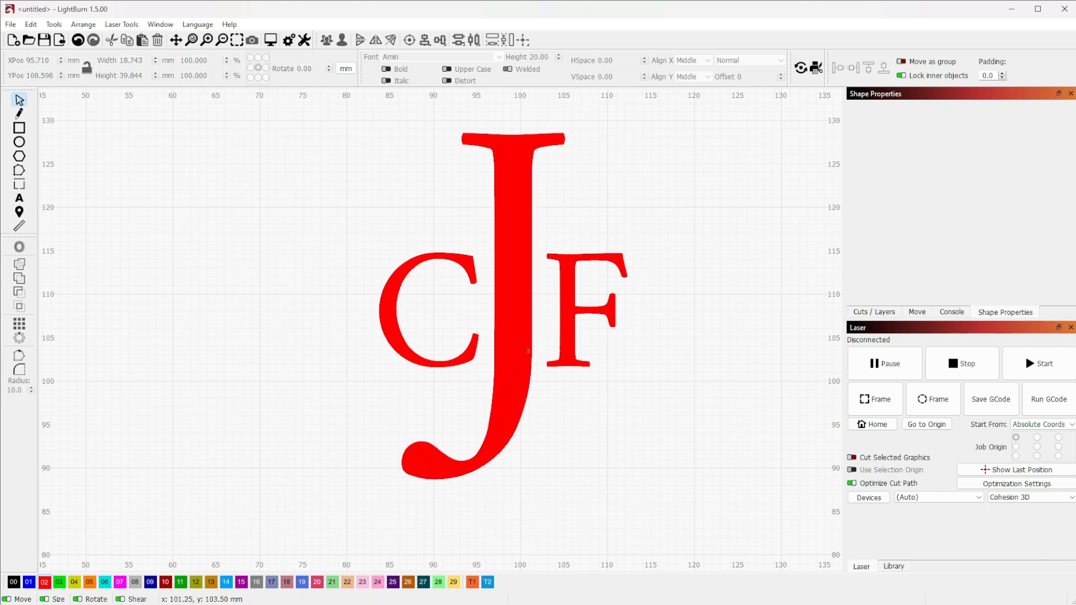
Open the letter J for node editing and delete the intermediate nodes along its top edge
{"action": "left_click", "coordinate": [517, 356]}
{"action": "scroll", "coordinate": [622, 359], "scroll_direction": "down", "scroll_amount": 2}
{"action": "scroll", "coordinate": [628, 353], "scroll_direction": "up", "scroll_amount": 1}
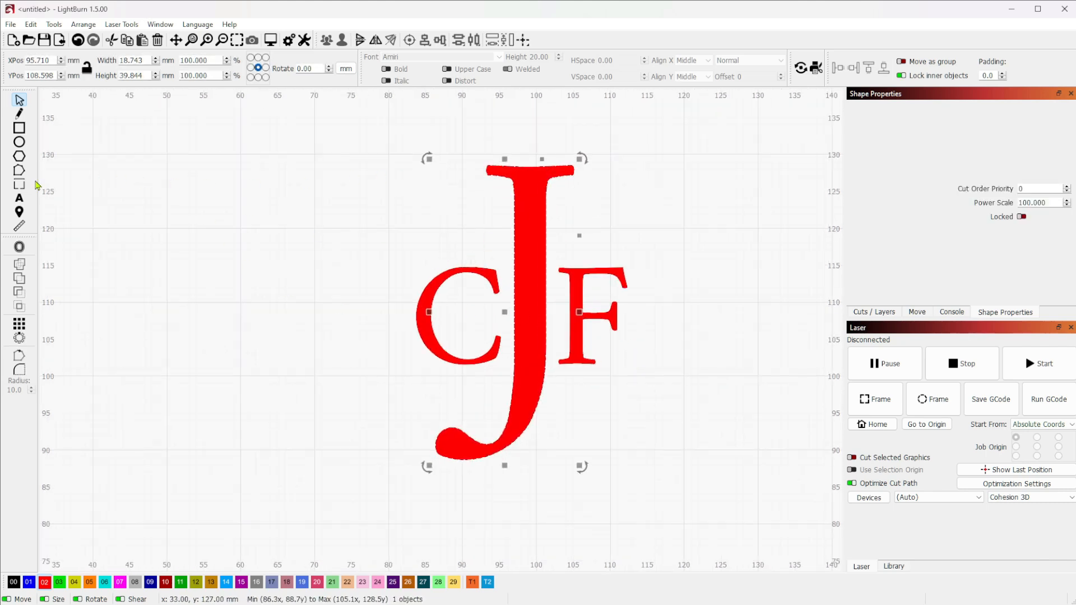
{"action": "left_click", "coordinate": [21, 173]}
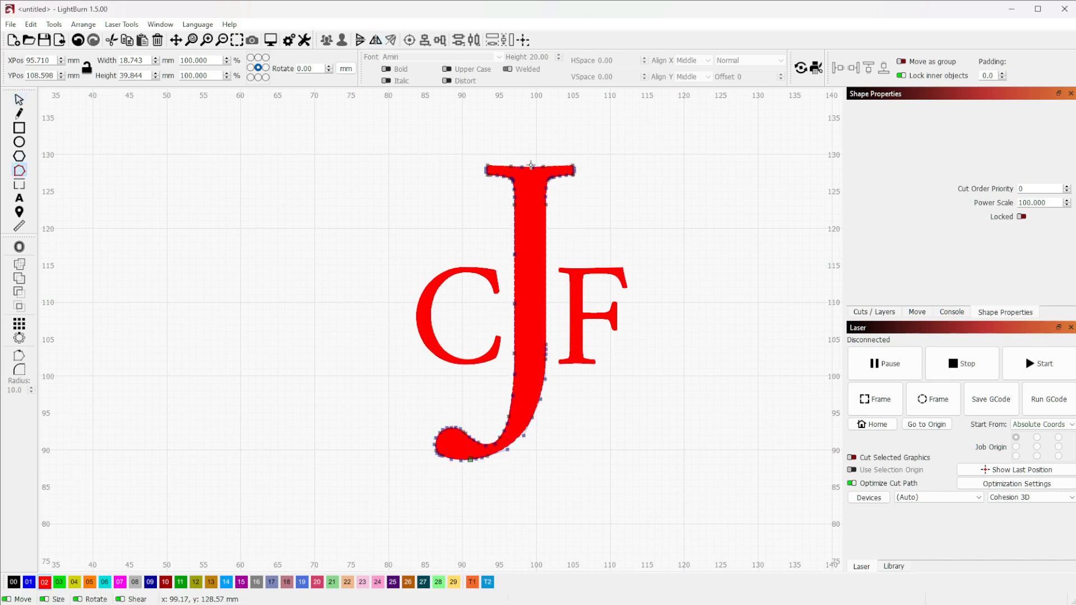
{"action": "scroll", "coordinate": [531, 165], "scroll_direction": "up", "scroll_amount": 7}
{"action": "key", "text": "d"}
{"action": "key", "text": "d"}
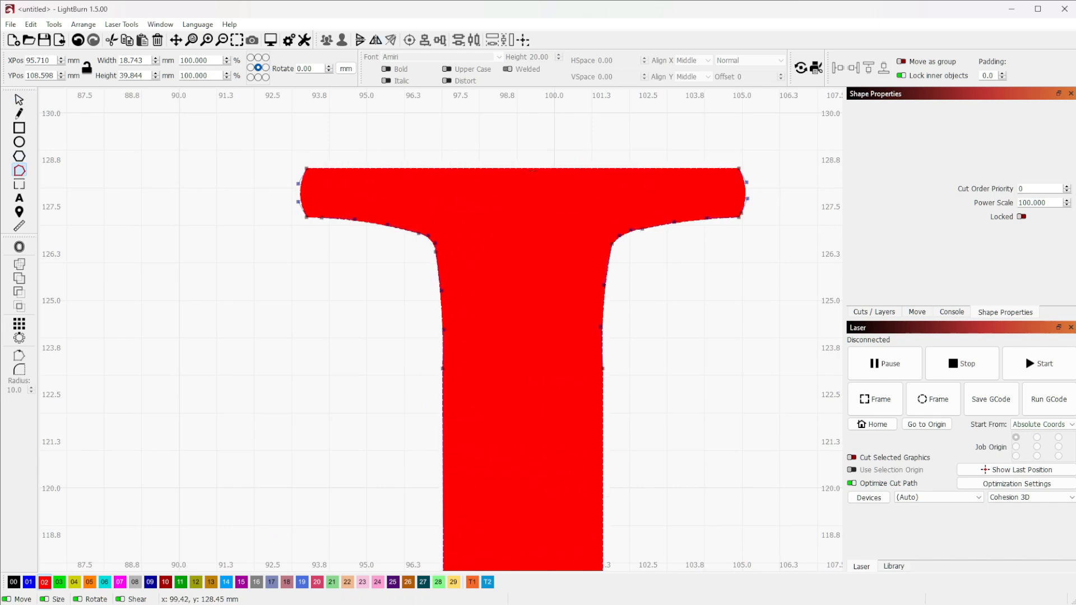
Bow the J's top edge upward into an arc, making the letter about 40.7 mm high, and leave node editing
{"action": "scroll", "coordinate": [533, 173], "scroll_direction": "down", "scroll_amount": 3}
{"action": "left_click_drag", "start_coordinate": [528, 166], "coordinate": [528, 161]}
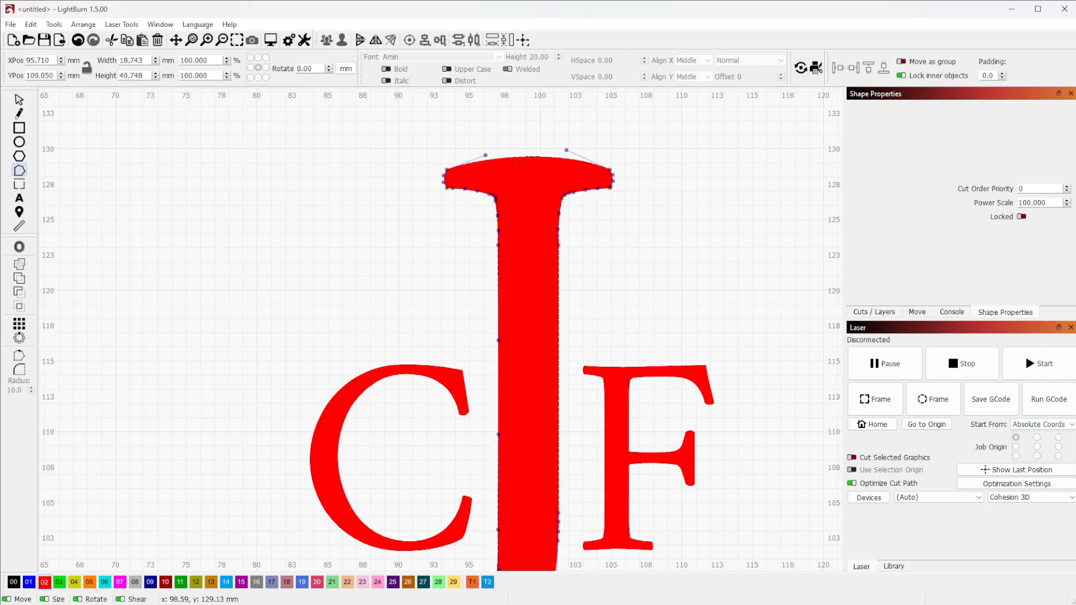
{"action": "scroll", "coordinate": [691, 377], "scroll_direction": "down", "scroll_amount": 2}
{"action": "left_click_drag", "start_coordinate": [793, 406], "coordinate": [736, 341]}
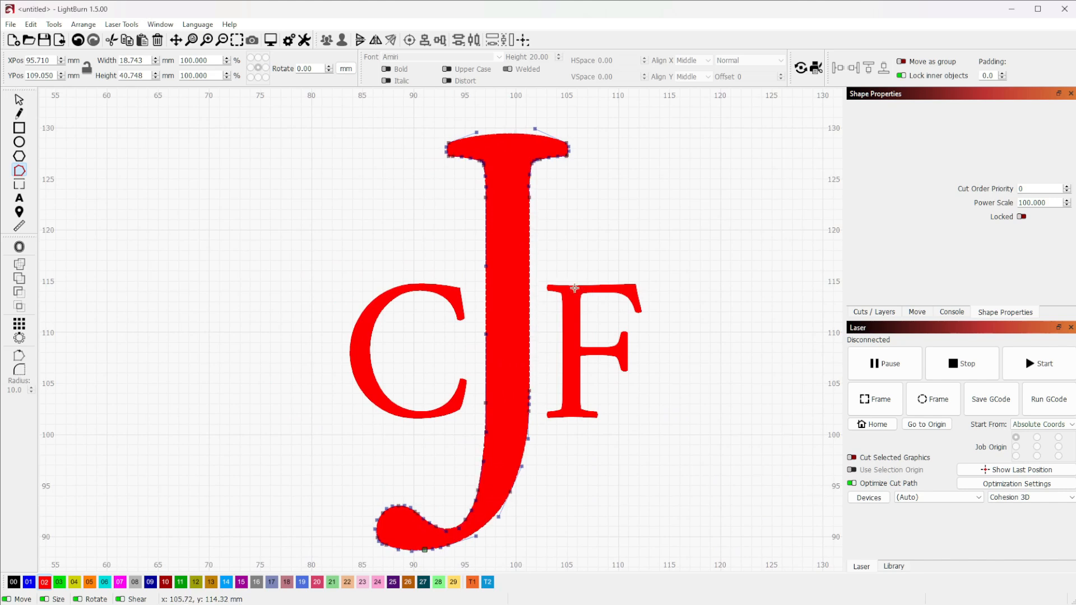
{"action": "key", "text": "Escape"}
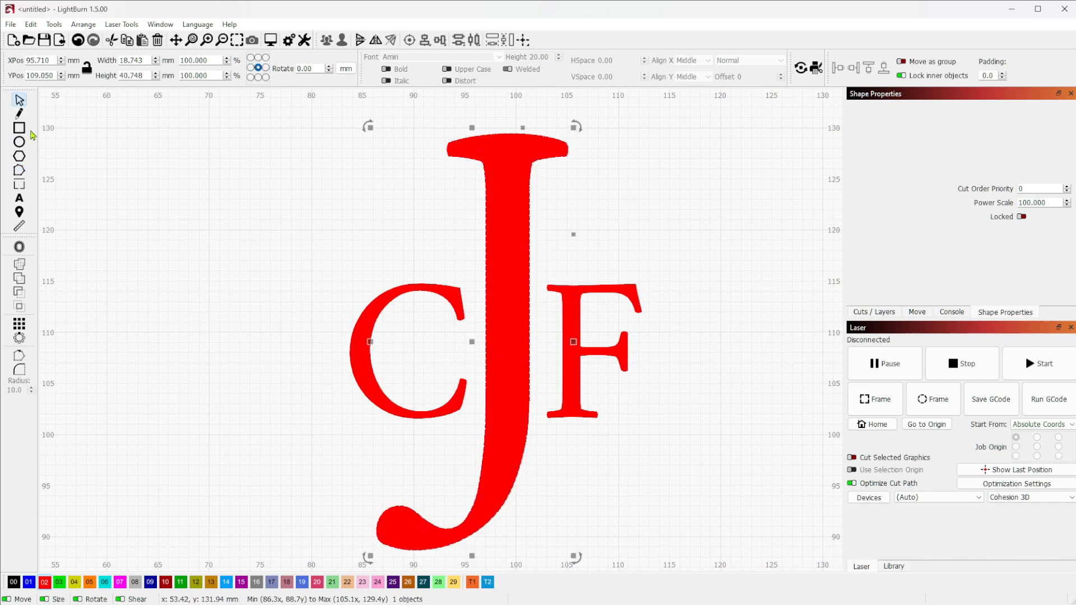
{"action": "key", "text": "Escape"}
{"action": "key", "text": "Escape"}
Edit the F's nodes, pulling its upper arm corner out to about X 116, Y 117.5 and deleting nodes around the arm's lower tip
{"action": "left_click", "coordinate": [575, 354]}
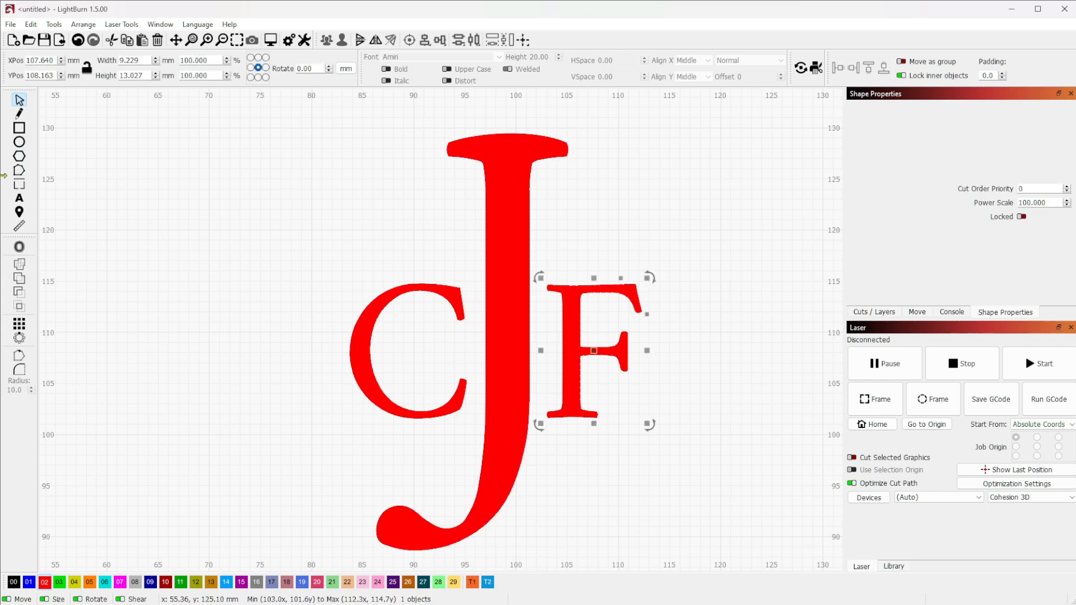
{"action": "left_click", "coordinate": [19, 171]}
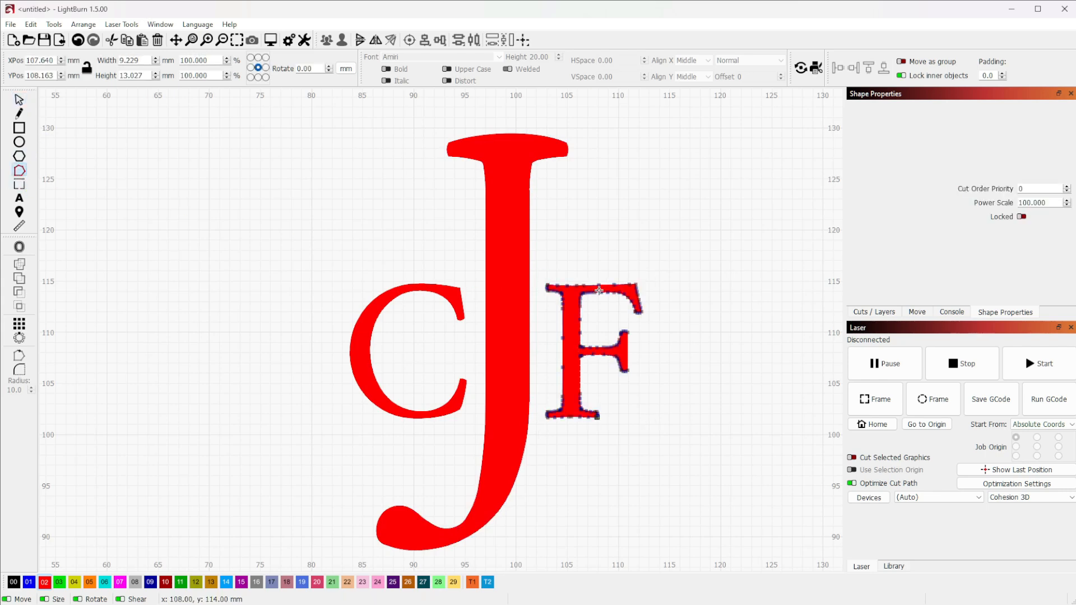
{"action": "scroll", "coordinate": [645, 304], "scroll_direction": "up", "scroll_amount": 4}
{"action": "left_click_drag", "start_coordinate": [610, 261], "coordinate": [722, 186]}
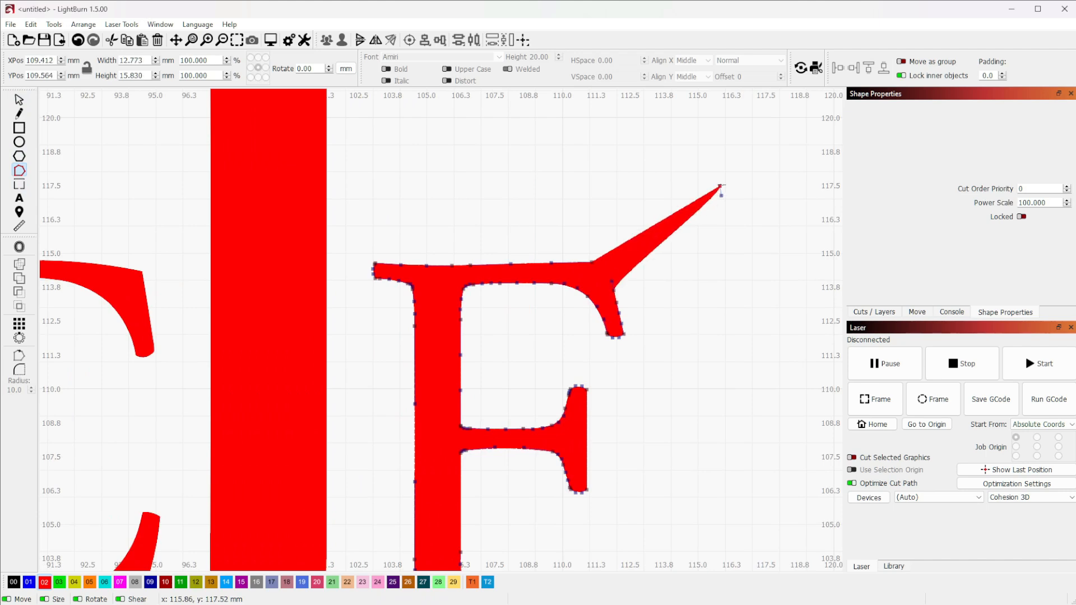
{"action": "left_click_drag", "start_coordinate": [627, 333], "coordinate": [739, 396]}
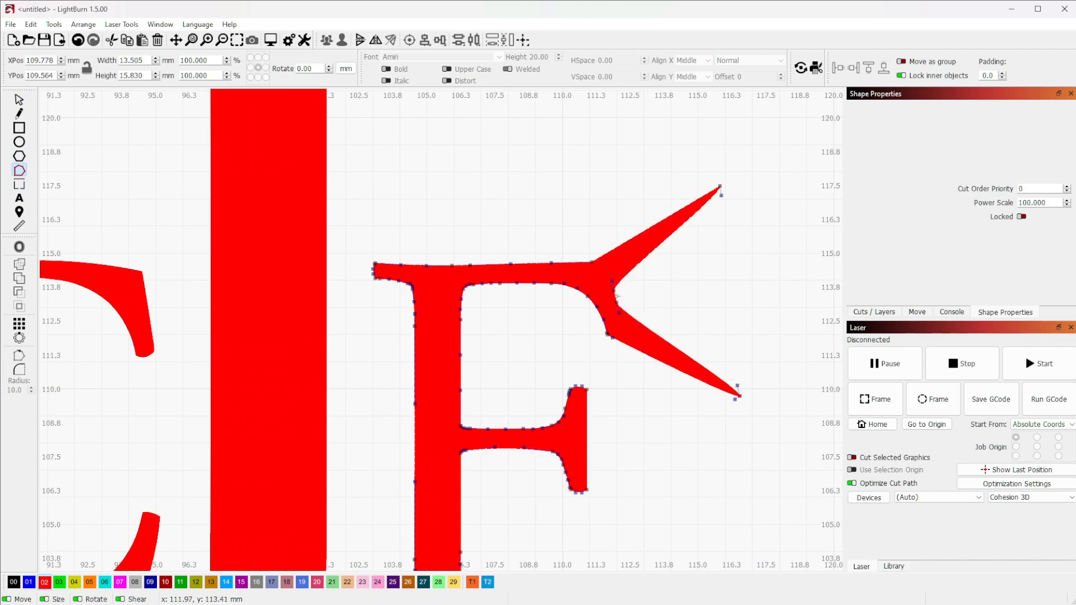
{"action": "key", "text": "Delete"}
{"action": "key", "text": "Delete"}
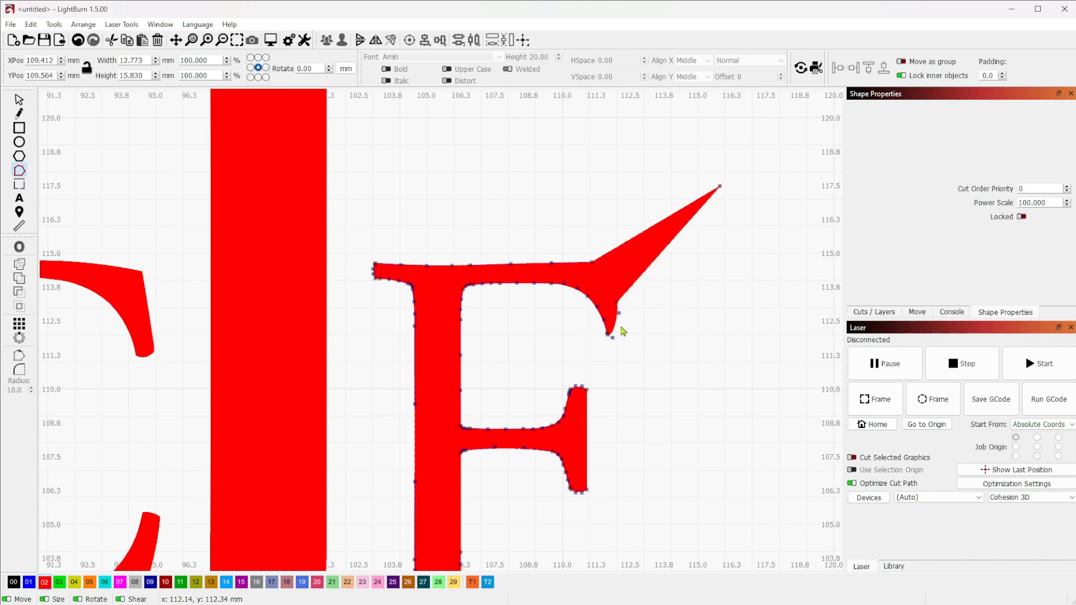
Try pulling the F's lower arm corner outward and converting the arm's end edge to a curve, and undo it
{"action": "left_click_drag", "start_coordinate": [613, 337], "coordinate": [749, 380]}
{"action": "key", "text": "c"}
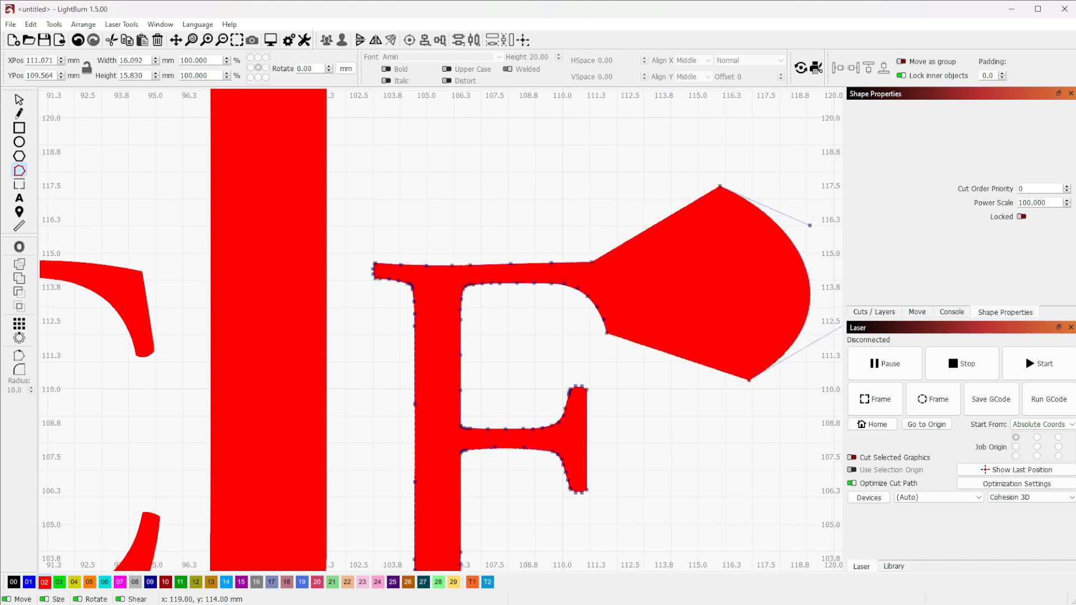
{"action": "key", "text": "ctrl+z"}
{"action": "key", "text": "ctrl+z"}
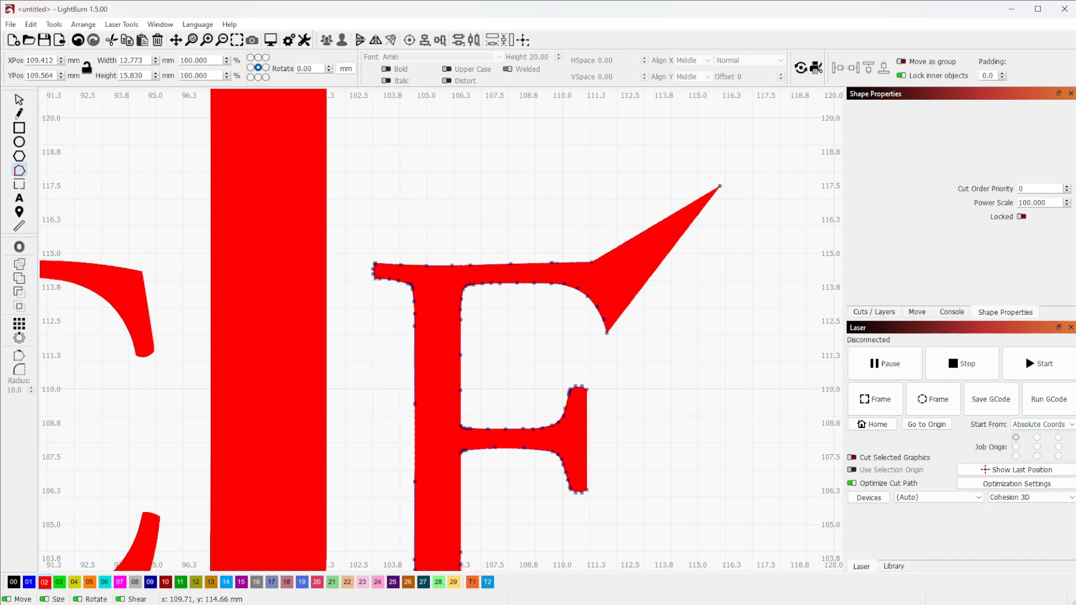
Delete the F's top-edge nodes and flare its upper arm into a bowed end, making the letter about 14.4 by 16.1 mm
{"action": "key", "text": "d"}
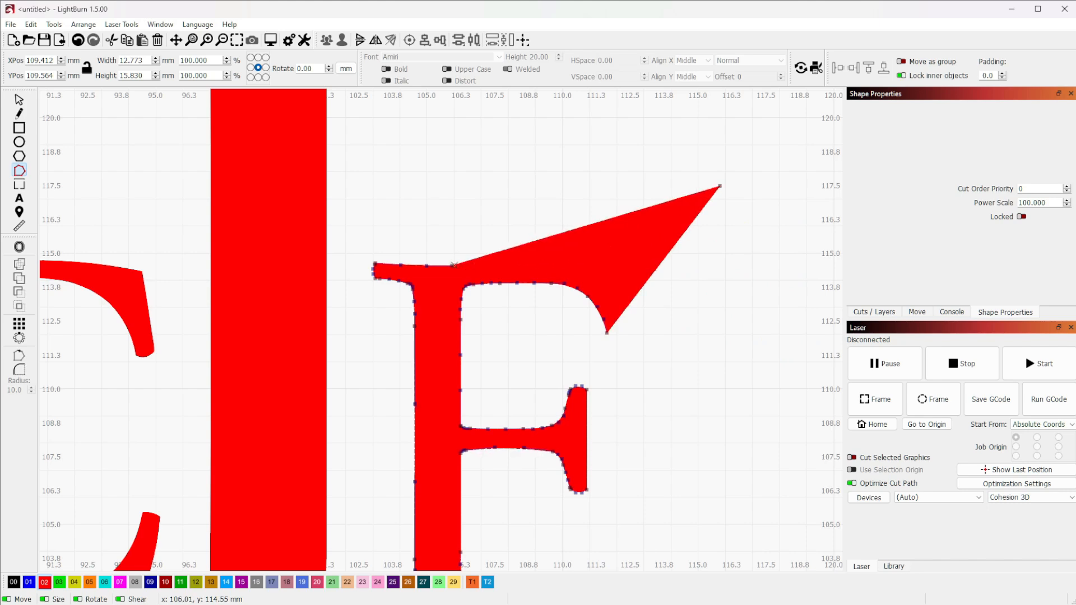
{"action": "key", "text": "d"}
{"action": "left_click_drag", "start_coordinate": [606, 333], "coordinate": [752, 383]}
{"action": "left_click_drag", "start_coordinate": [738, 283], "coordinate": [754, 285]}
{"action": "left_click_drag", "start_coordinate": [721, 186], "coordinate": [728, 178]}
{"action": "scroll", "coordinate": [720, 291], "scroll_direction": "down", "scroll_amount": 5}
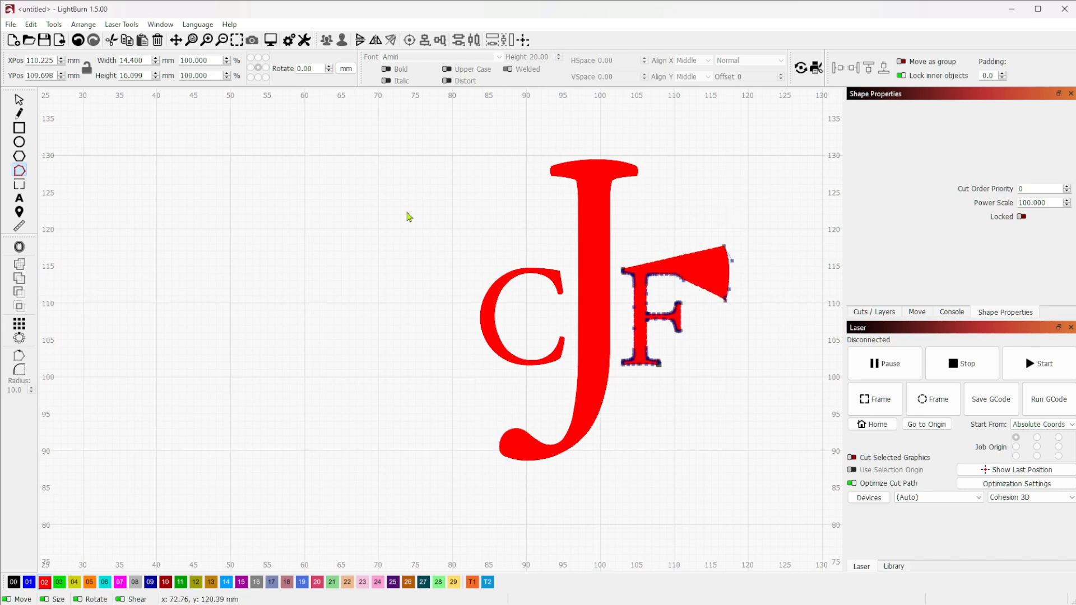
Select all three converted letters and delete them from the workspace
{"action": "left_click", "coordinate": [19, 100]}
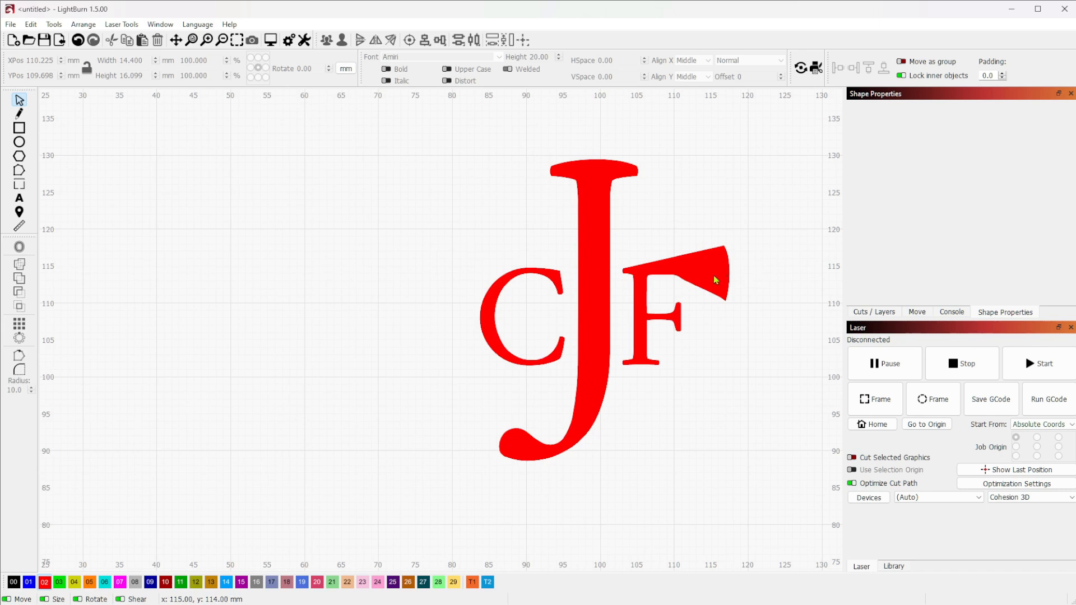
{"action": "left_click_drag", "start_coordinate": [364, 111], "coordinate": [803, 516]}
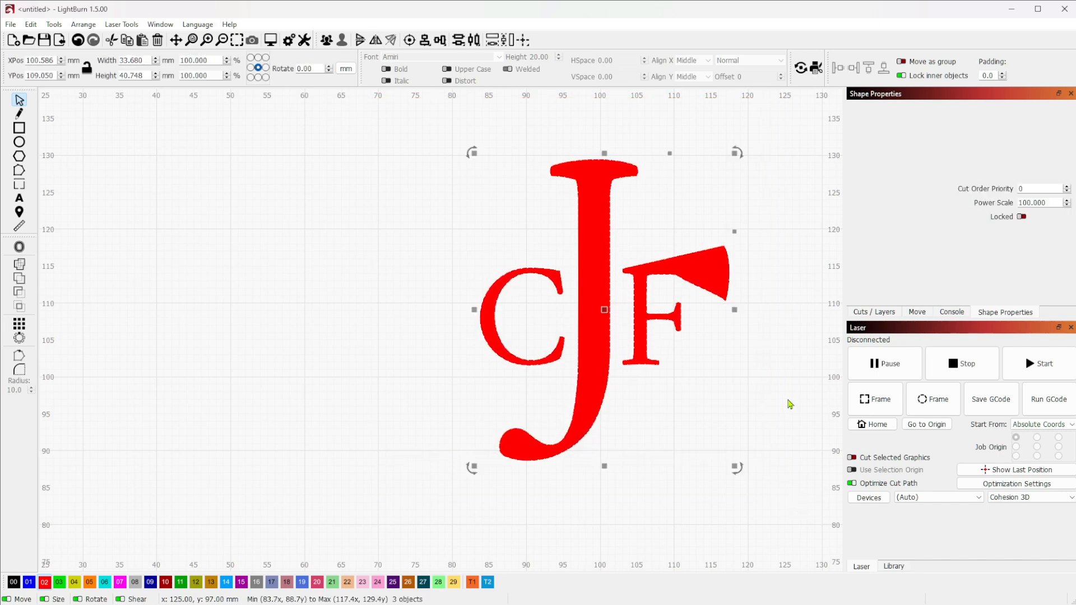
{"action": "key", "text": "Delete"}
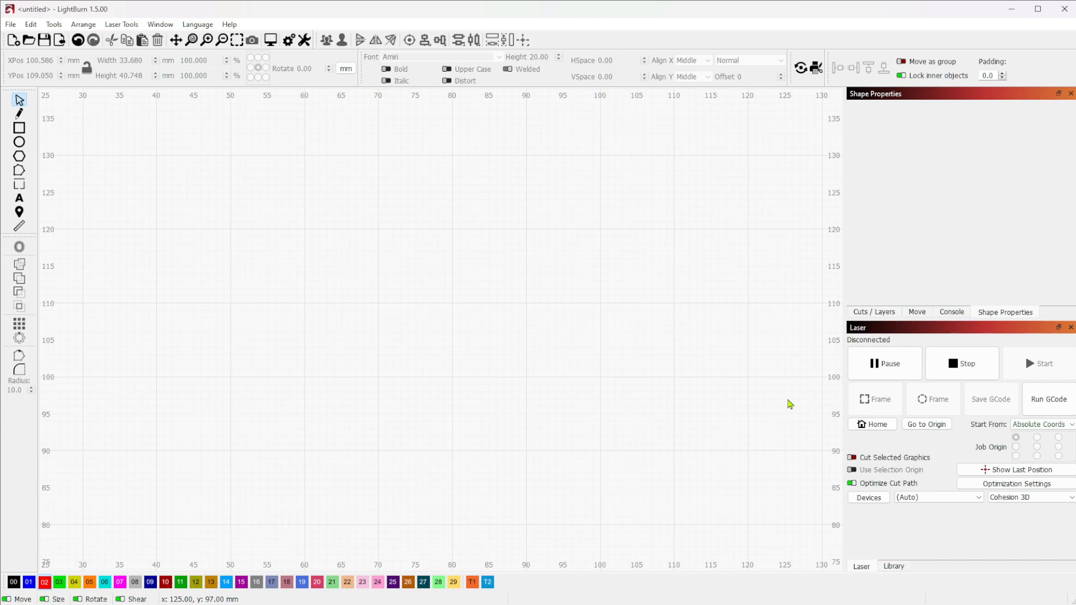
Add the text "ABCs of LightBurn" in Amiri at 20 mm height and move it to X 95, Y 124
{"action": "left_click", "coordinate": [19, 198]}
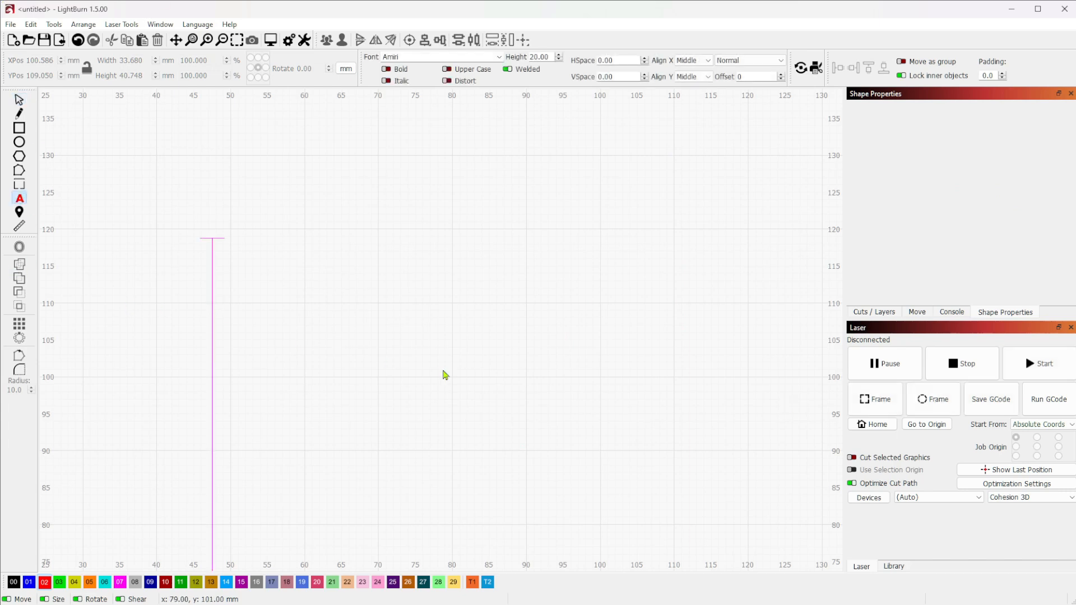
{"action": "scroll", "coordinate": [510, 407], "scroll_direction": "down", "scroll_amount": 3}
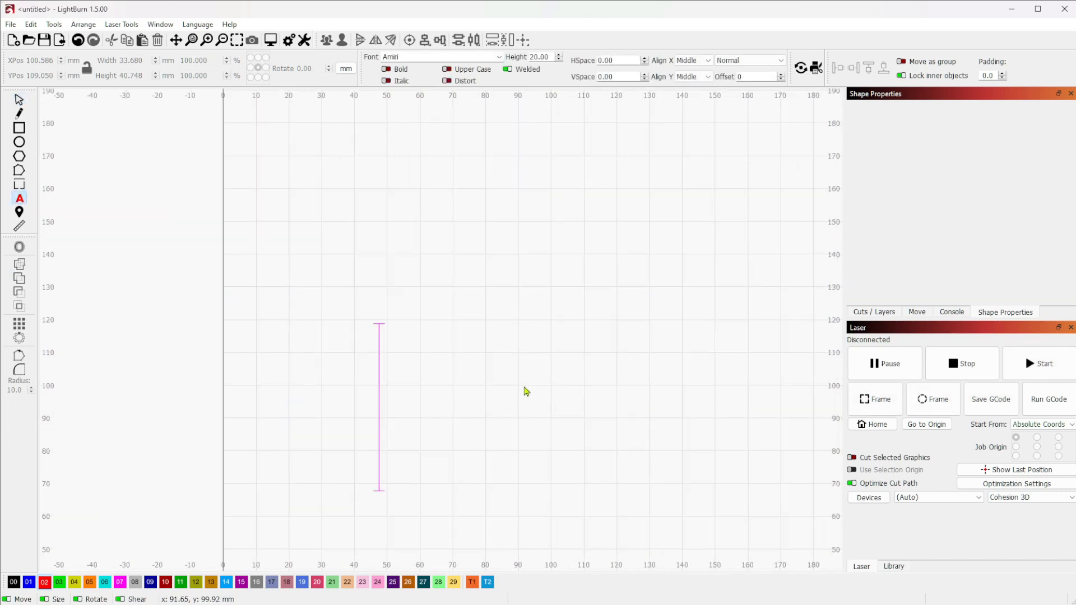
{"action": "type", "text": "ab"}
{"action": "key", "text": "BackSpace"}
{"action": "key", "text": "BackSpace"}
{"action": "type", "text": "abc"}
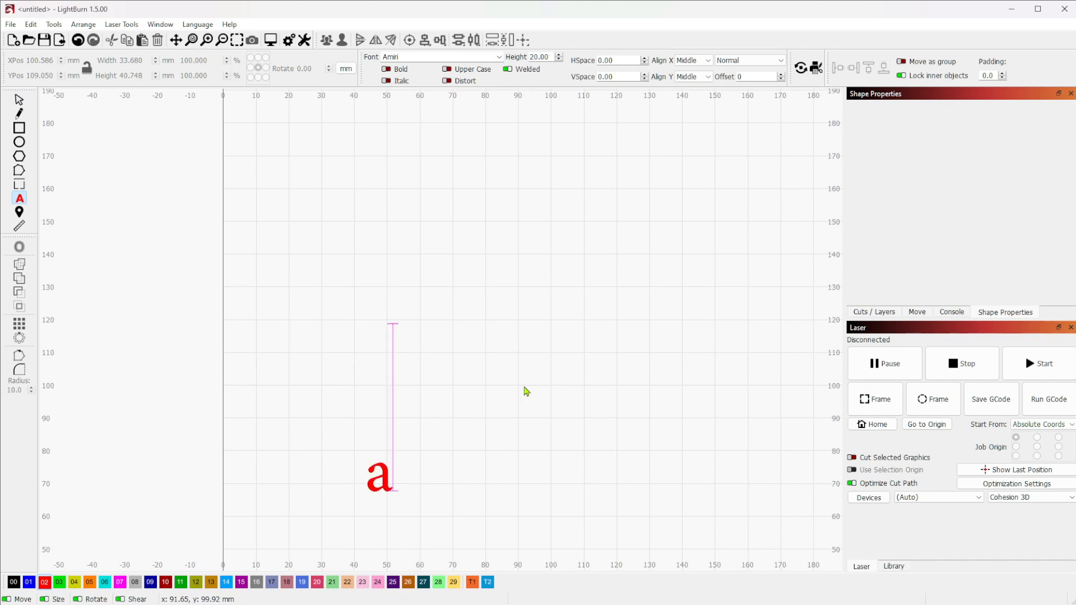
{"action": "key", "text": "BackSpace"}
{"action": "key", "text": "BackSpace"}
{"action": "key", "text": "BackSpace"}
{"action": "type", "text": "ABC"}
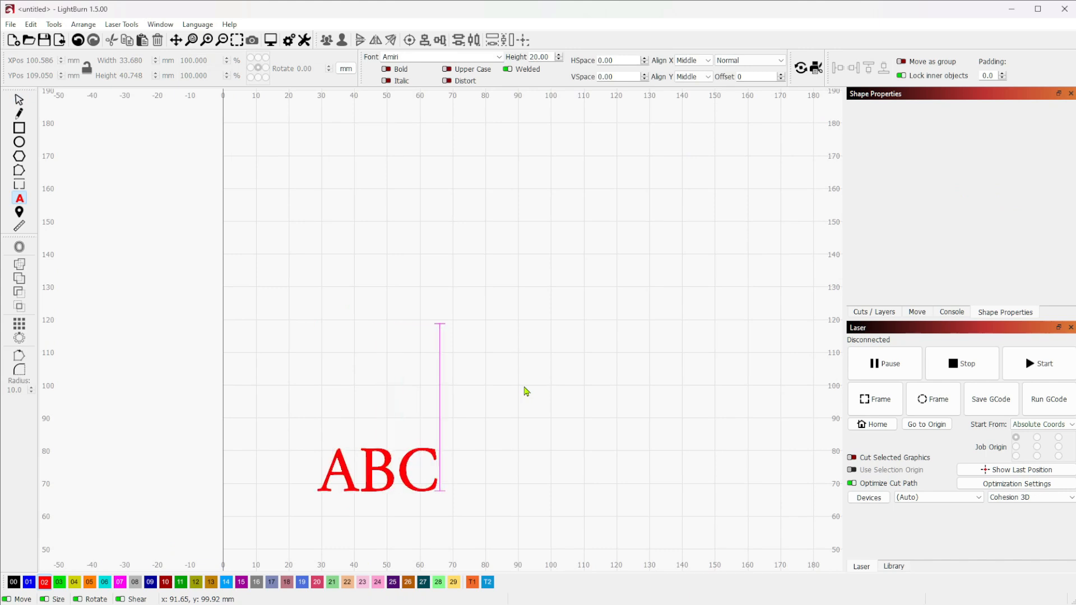
{"action": "type", "text": "s of LightBurn"}
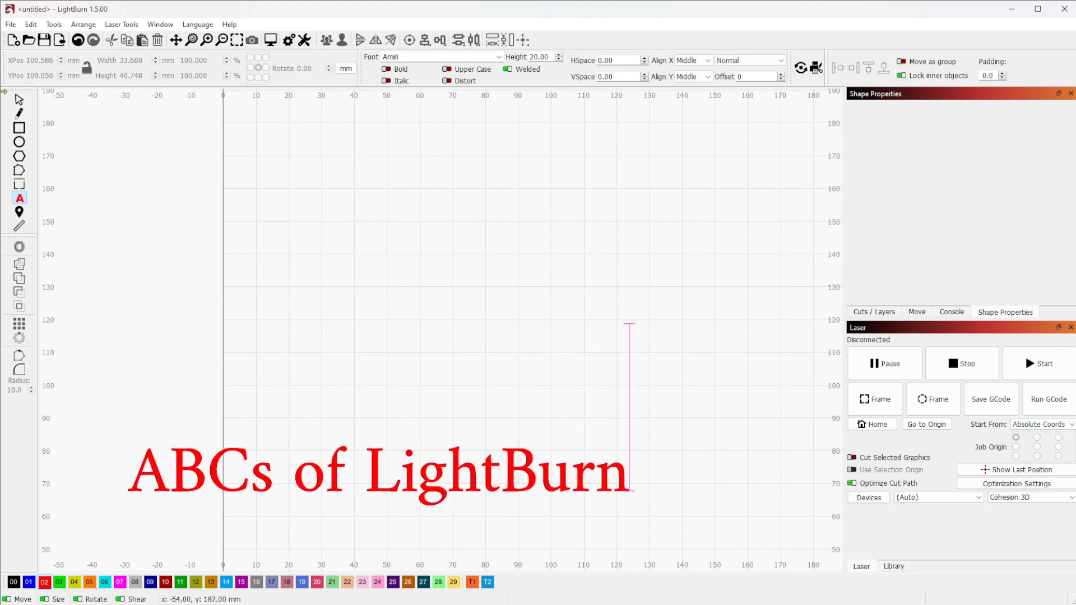
{"action": "key", "text": "Escape"}
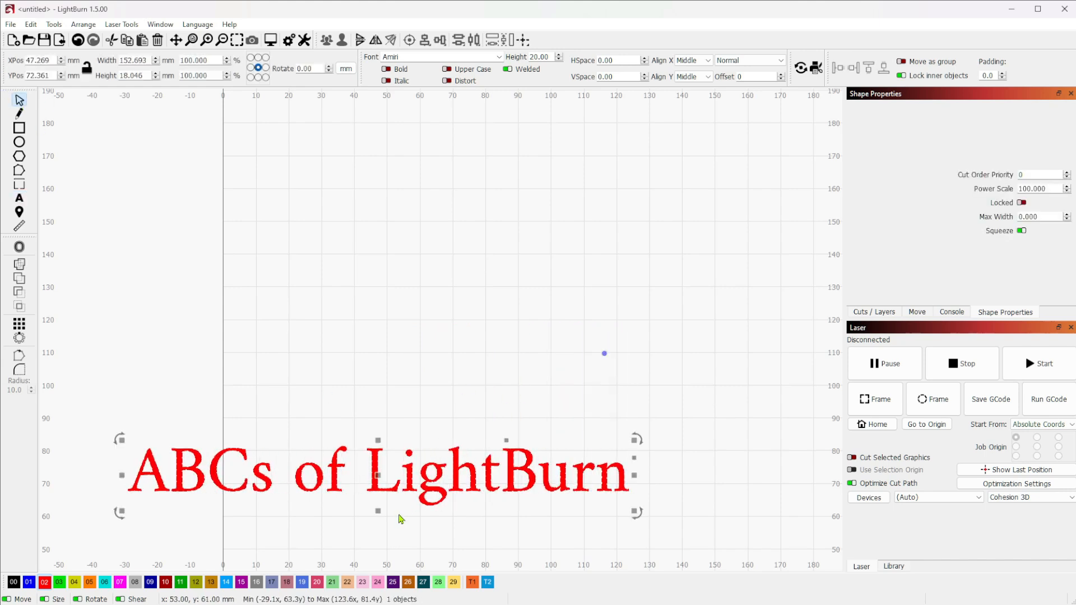
{"action": "left_click_drag", "start_coordinate": [604, 353], "coordinate": [761, 184]}
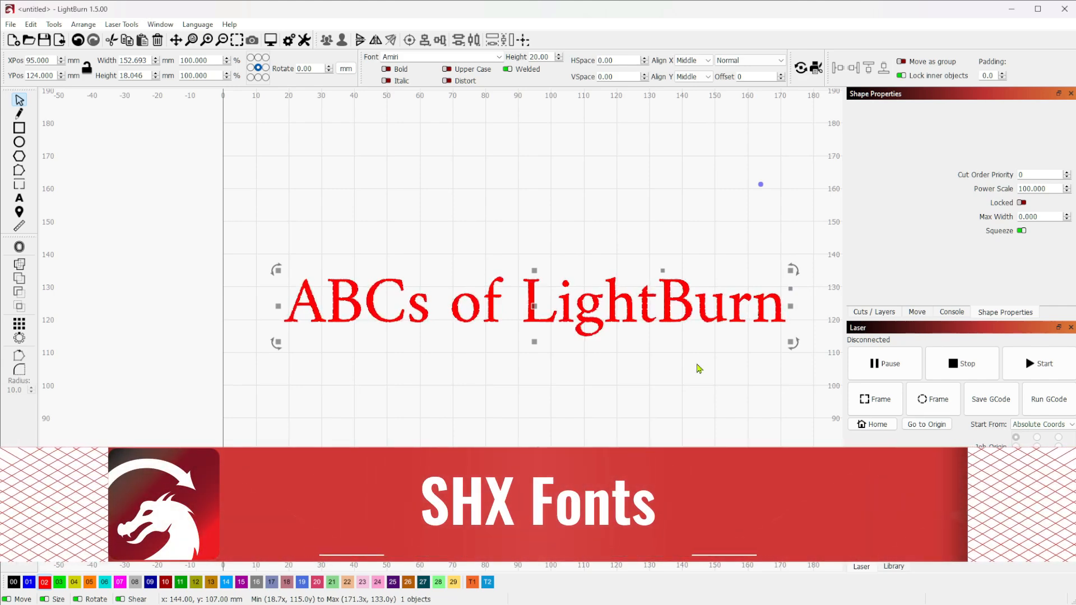
Move the "ABCs of LightBurn" text to about X 86, Y 125 and change its font to DINS
{"action": "left_click_drag", "start_coordinate": [550, 313], "coordinate": [529, 297]}
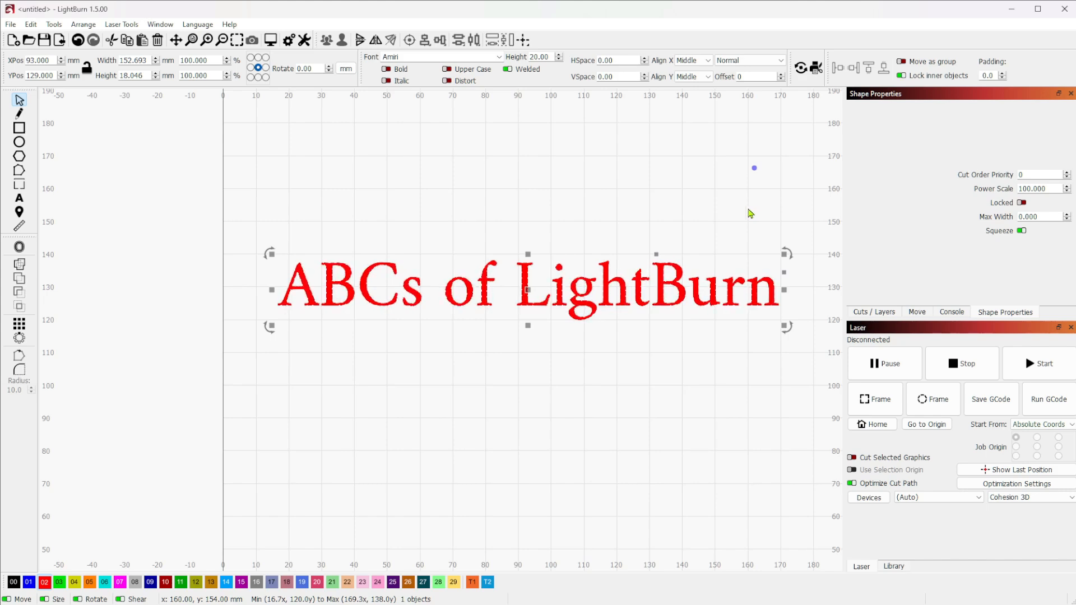
{"action": "left_click_drag", "start_coordinate": [531, 291], "coordinate": [508, 309]}
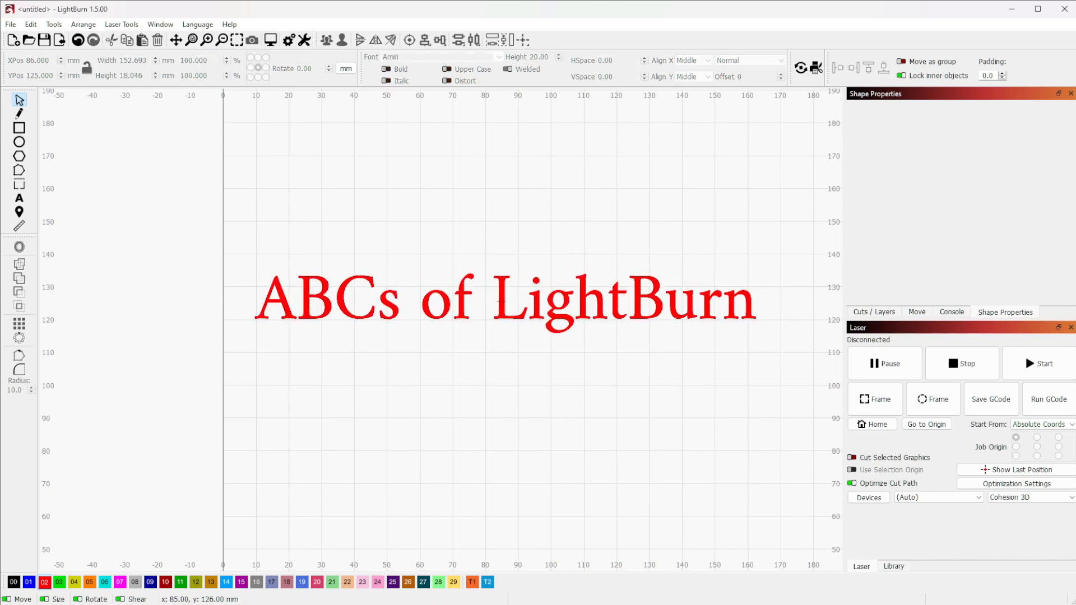
{"action": "left_click", "coordinate": [499, 57]}
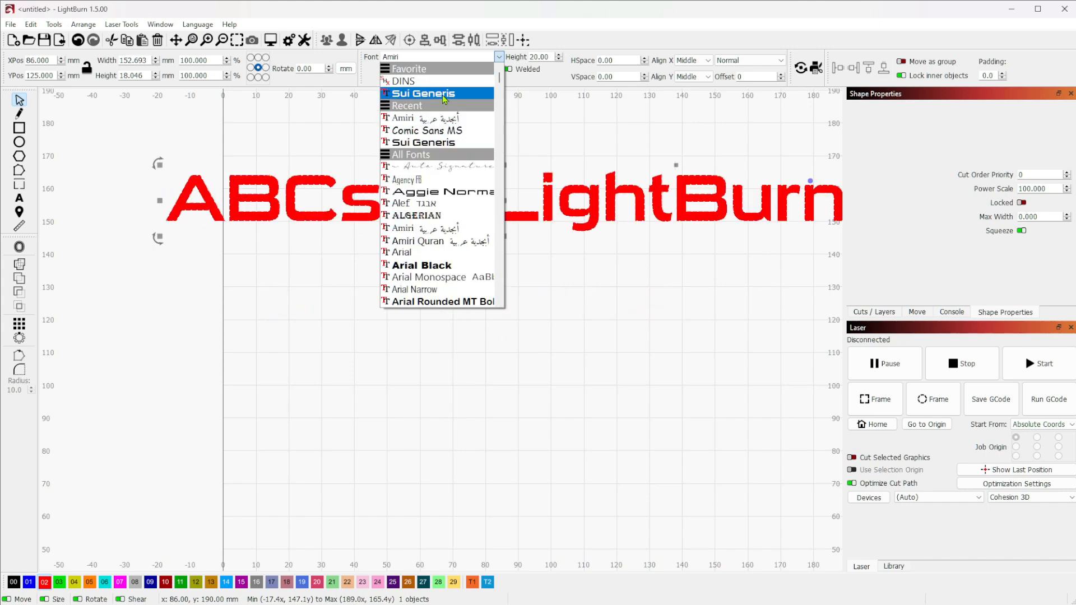
{"action": "left_click", "coordinate": [425, 84]}
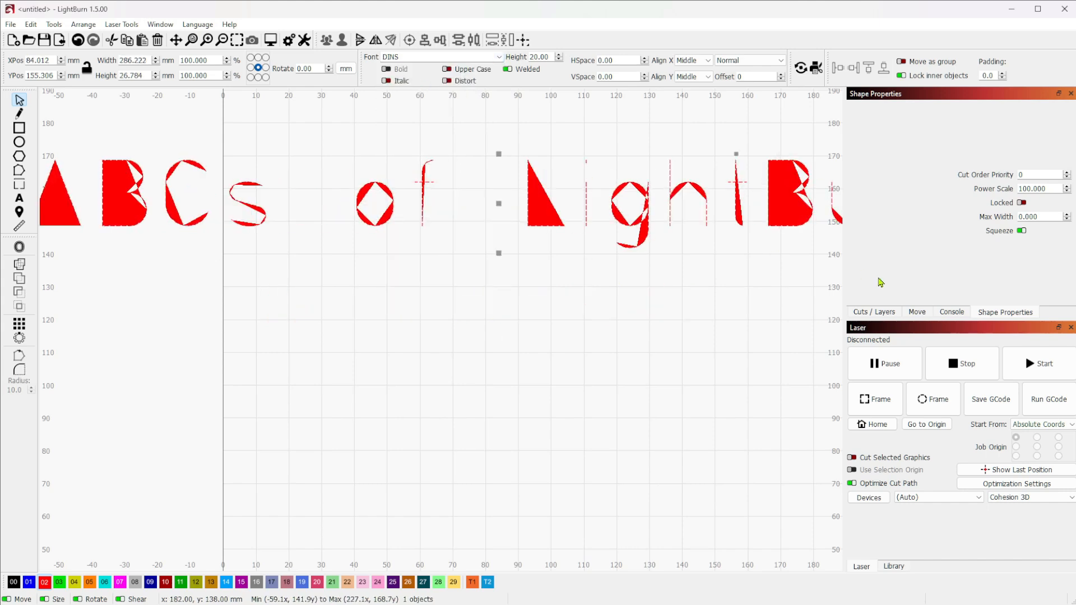
Assign the text to the black Line layer 00 and move it to X 150, Y 152
{"action": "left_click", "coordinate": [885, 312]}
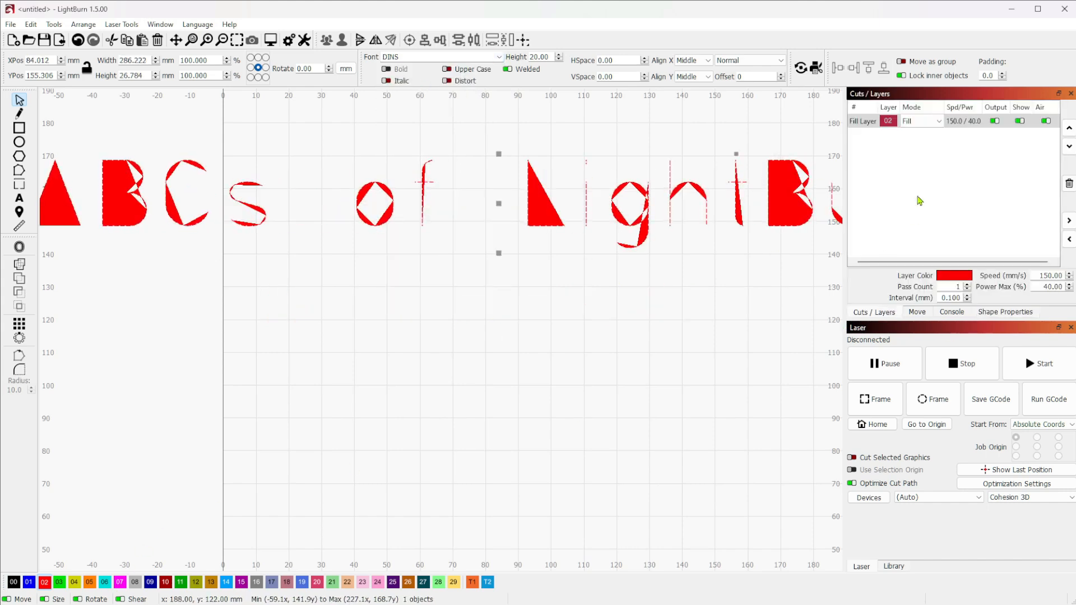
{"action": "left_click", "coordinate": [12, 583]}
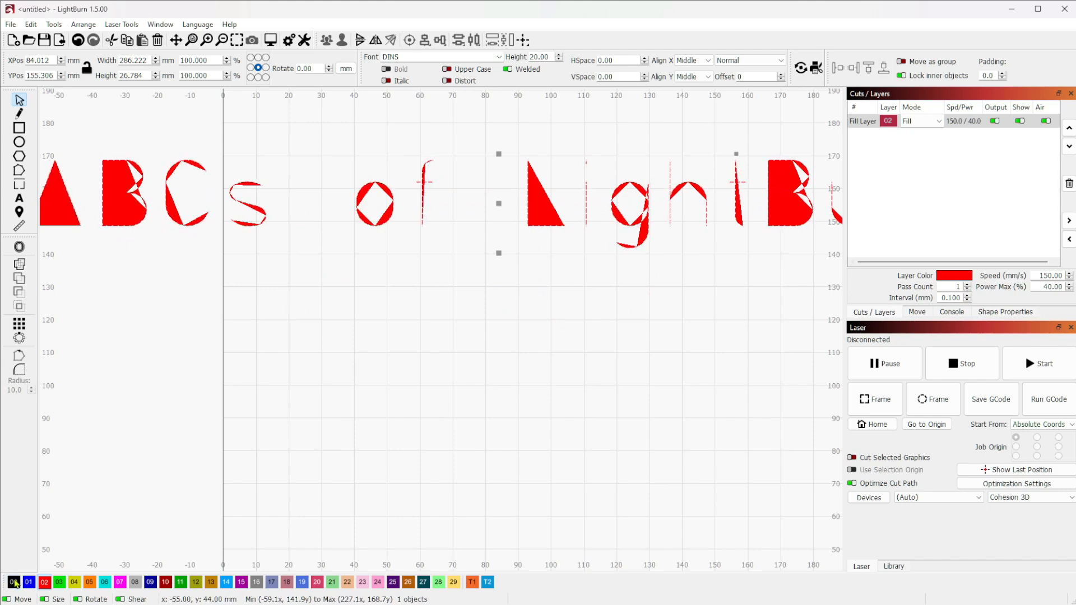
{"action": "scroll", "coordinate": [486, 310], "scroll_direction": "down", "scroll_amount": 3}
{"action": "left_click_drag", "start_coordinate": [505, 240], "coordinate": [619, 275]}
{"action": "left_click_drag", "start_coordinate": [687, 352], "coordinate": [500, 352]}
{"action": "left_click_drag", "start_coordinate": [429, 280], "coordinate": [447, 251]}
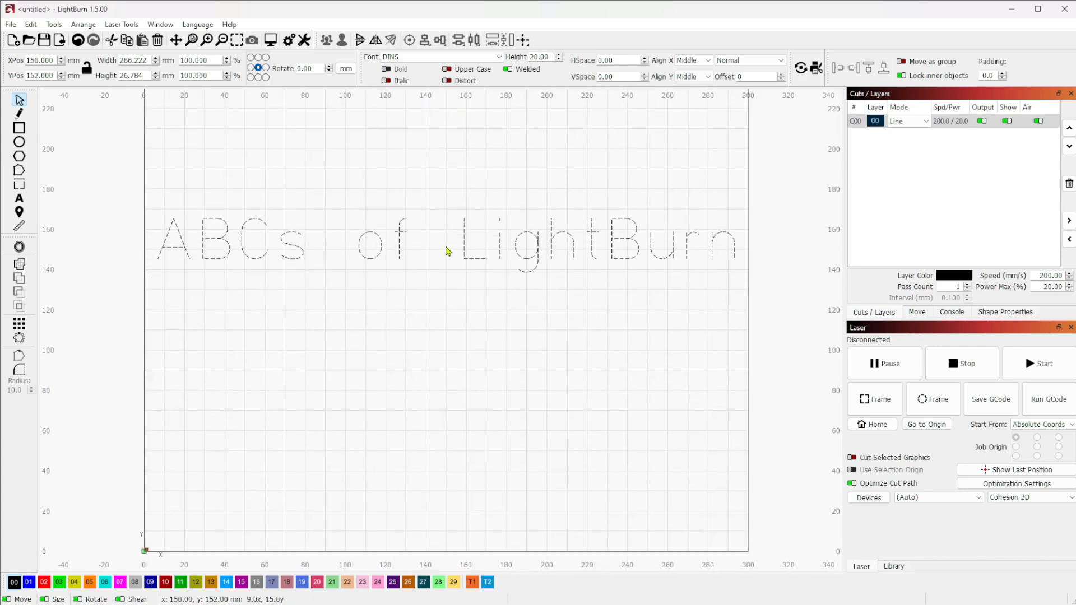
Try drawing a nearly horizontal line about 11 mm long just above the letter "o", and undo it
{"action": "left_click", "coordinate": [477, 296]}
{"action": "scroll", "coordinate": [364, 241], "scroll_direction": "up", "scroll_amount": 10}
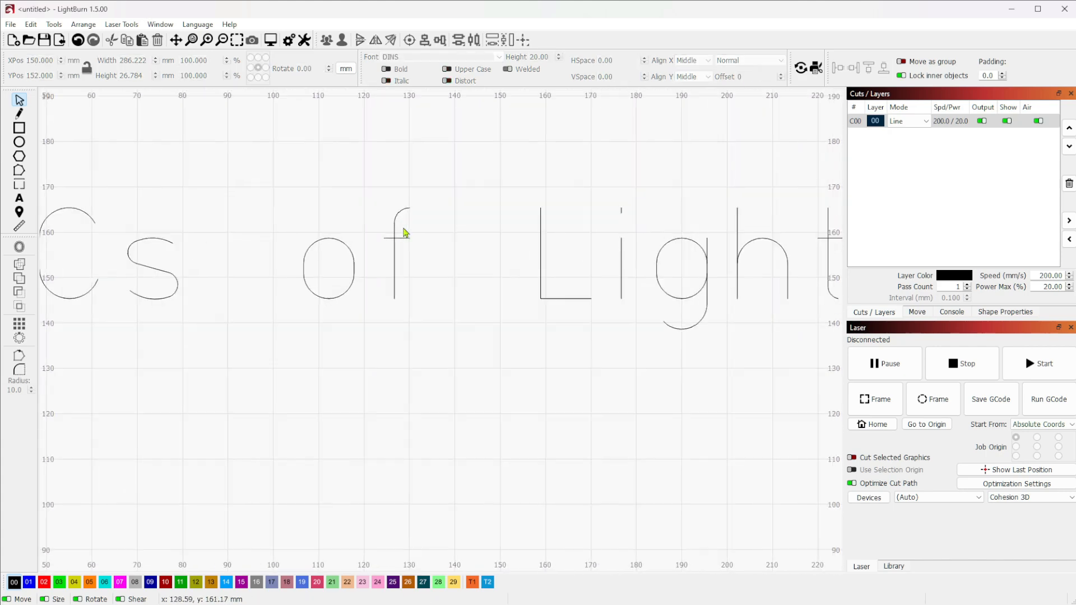
{"action": "scroll", "coordinate": [318, 260], "scroll_direction": "up", "scroll_amount": 3}
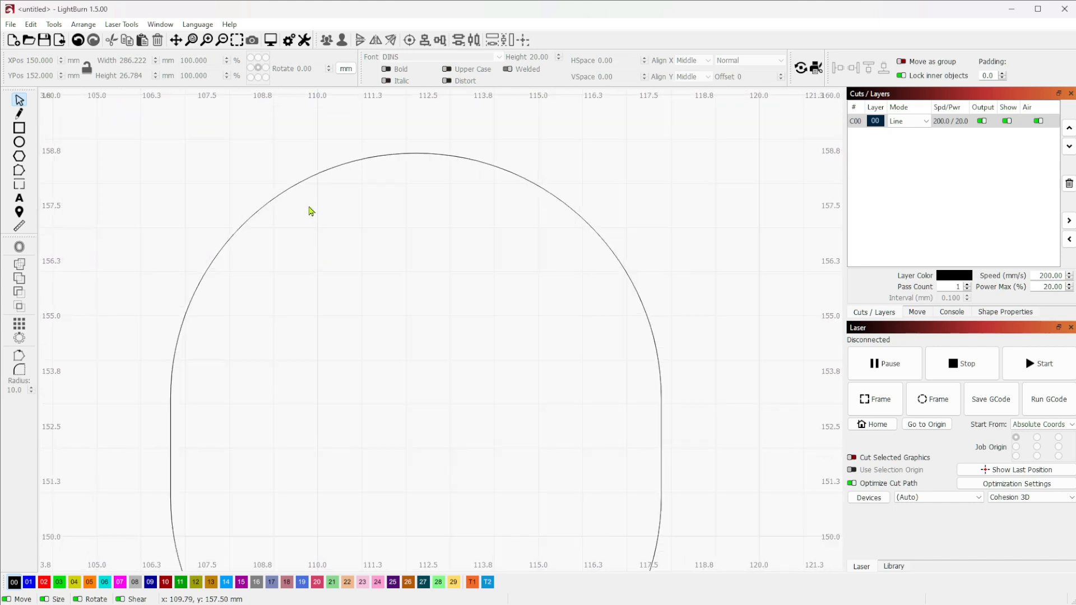
{"action": "scroll", "coordinate": [310, 211], "scroll_direction": "down", "scroll_amount": 1}
{"action": "left_click", "coordinate": [19, 115]}
{"action": "mouse_move", "coordinate": [99, 145]}
{"action": "left_mouse_down"}
{"action": "mouse_move", "coordinate": [428, 168]}
{"action": "mouse_move", "coordinate": [453, 147]}
{"action": "left_mouse_up"}
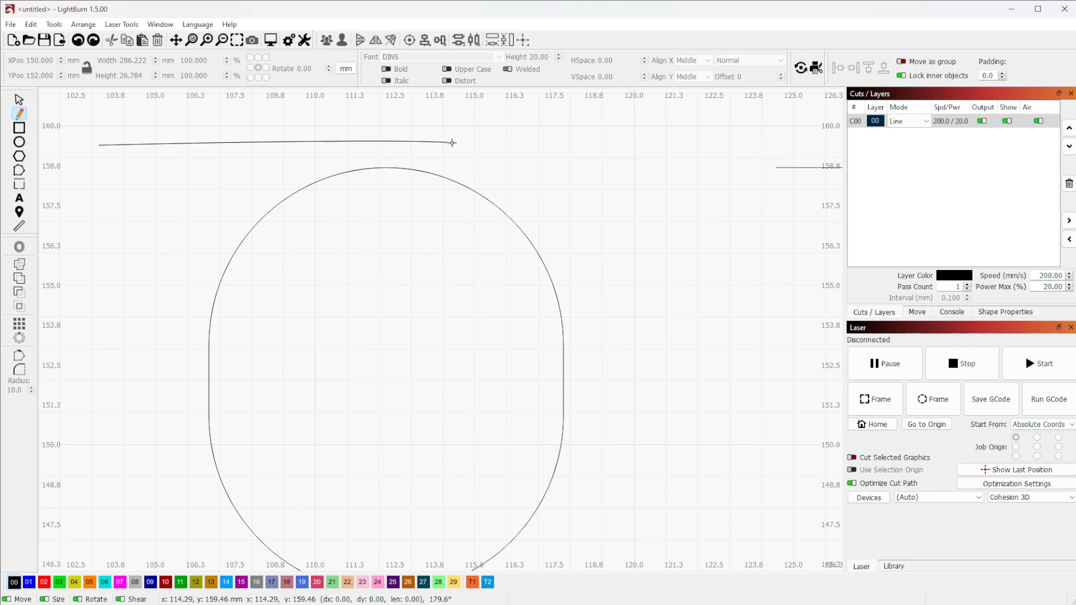
{"action": "key", "text": "Escape"}
{"action": "key", "text": "ctrl+z"}
Try the DINS text on the red Fill layer 02, and undo the layer change
{"action": "scroll", "coordinate": [421, 264], "scroll_direction": "down", "scroll_amount": 5}
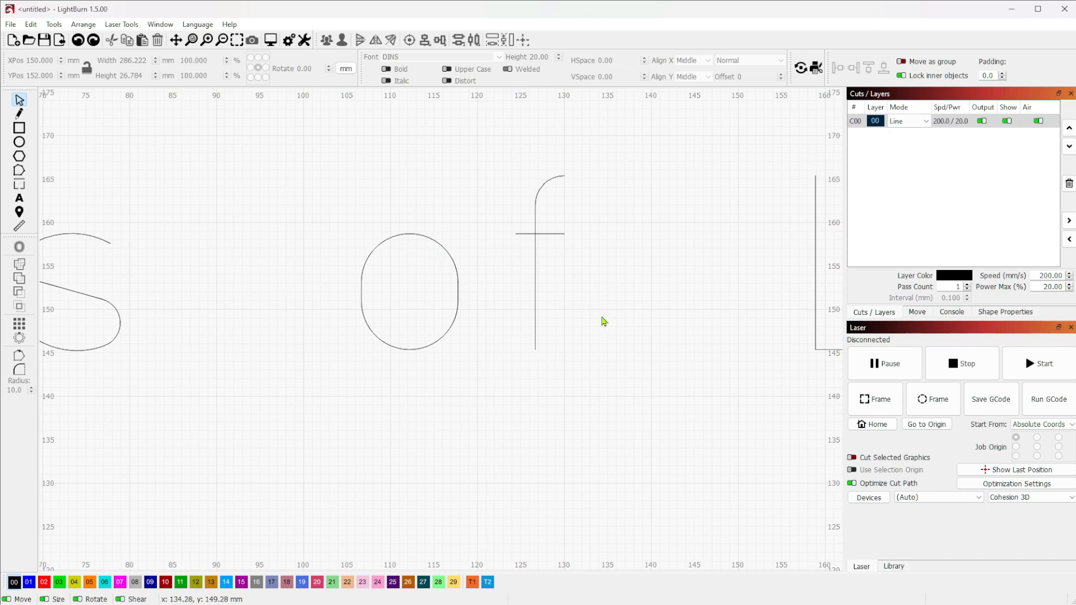
{"action": "scroll", "coordinate": [605, 307], "scroll_direction": "down", "scroll_amount": 4}
{"action": "left_click_drag", "start_coordinate": [673, 331], "coordinate": [526, 343]}
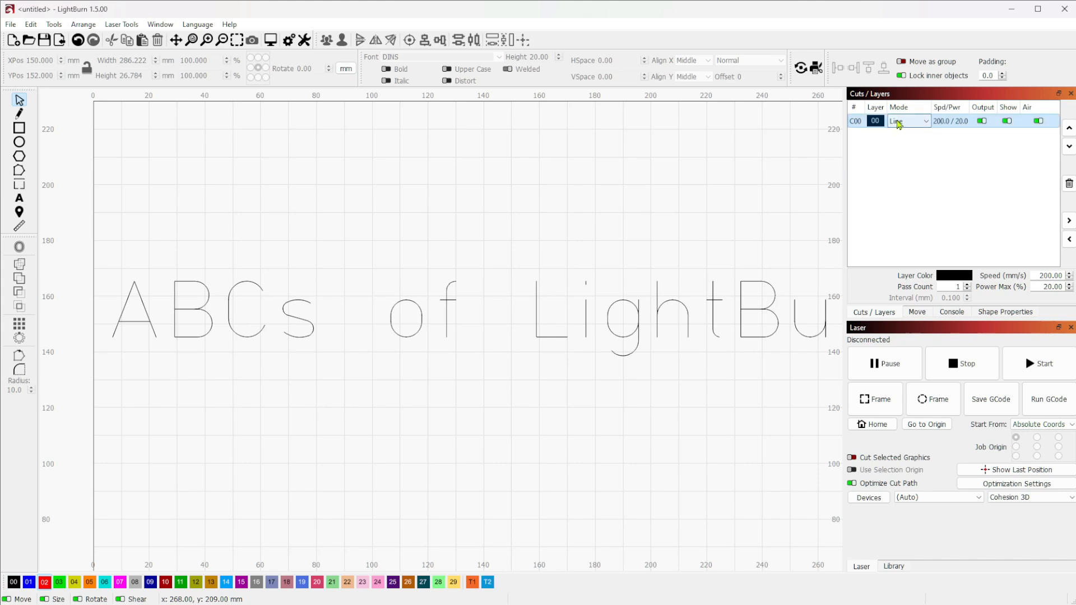
{"action": "left_click", "coordinate": [210, 317]}
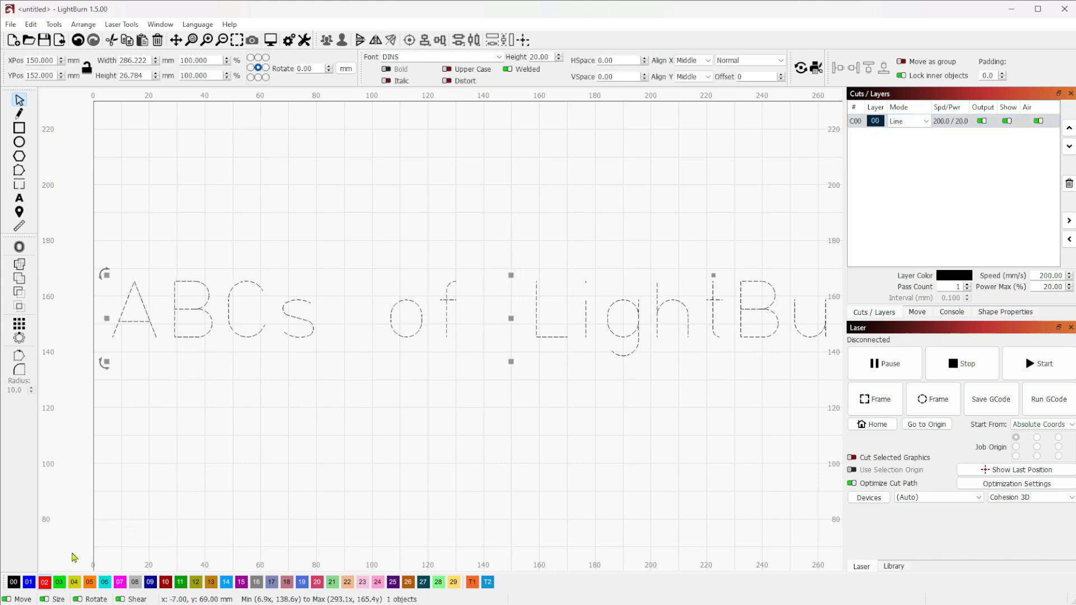
{"action": "left_click", "coordinate": [46, 583]}
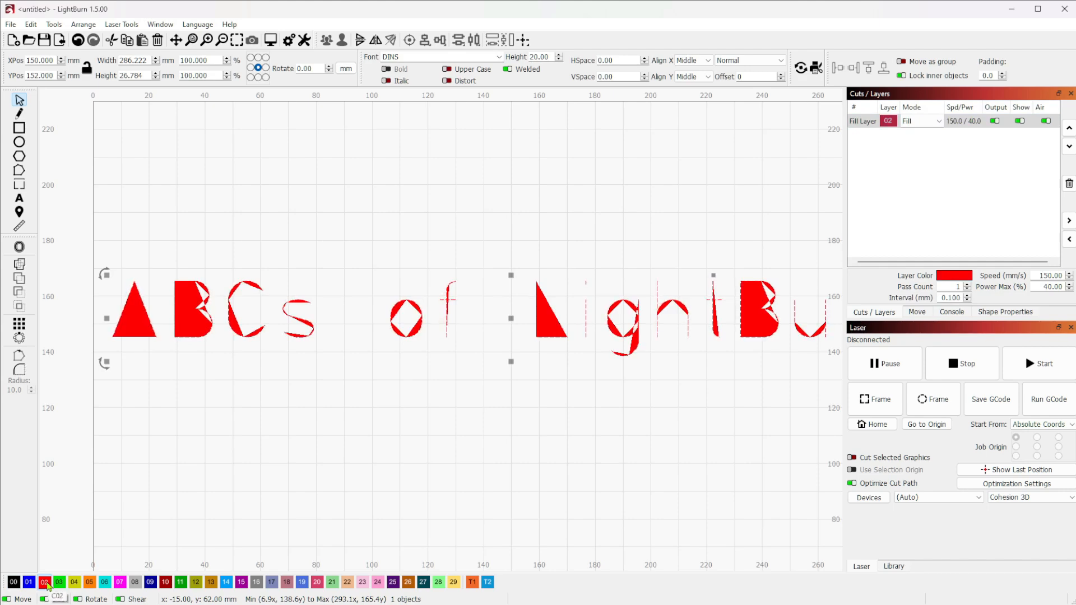
{"action": "scroll", "coordinate": [454, 302], "scroll_direction": "up", "scroll_amount": 8}
{"action": "scroll", "coordinate": [458, 319], "scroll_direction": "down", "scroll_amount": 5}
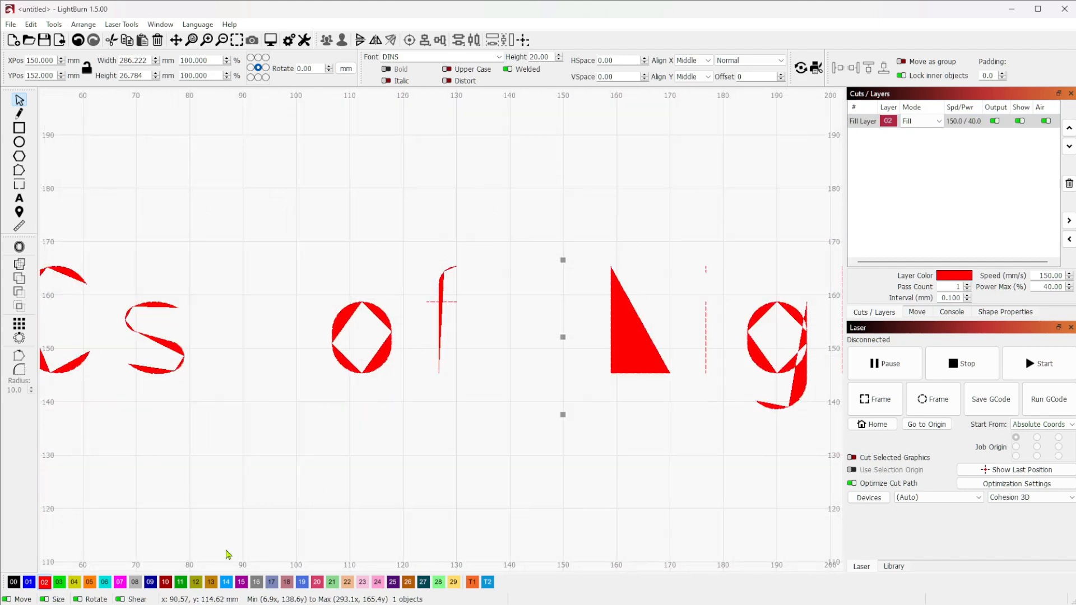
{"action": "key", "text": "ctrl+z"}
{"action": "scroll", "coordinate": [602, 428], "scroll_direction": "down", "scroll_amount": 4}
{"action": "left_click_drag", "start_coordinate": [690, 442], "coordinate": [545, 382]}
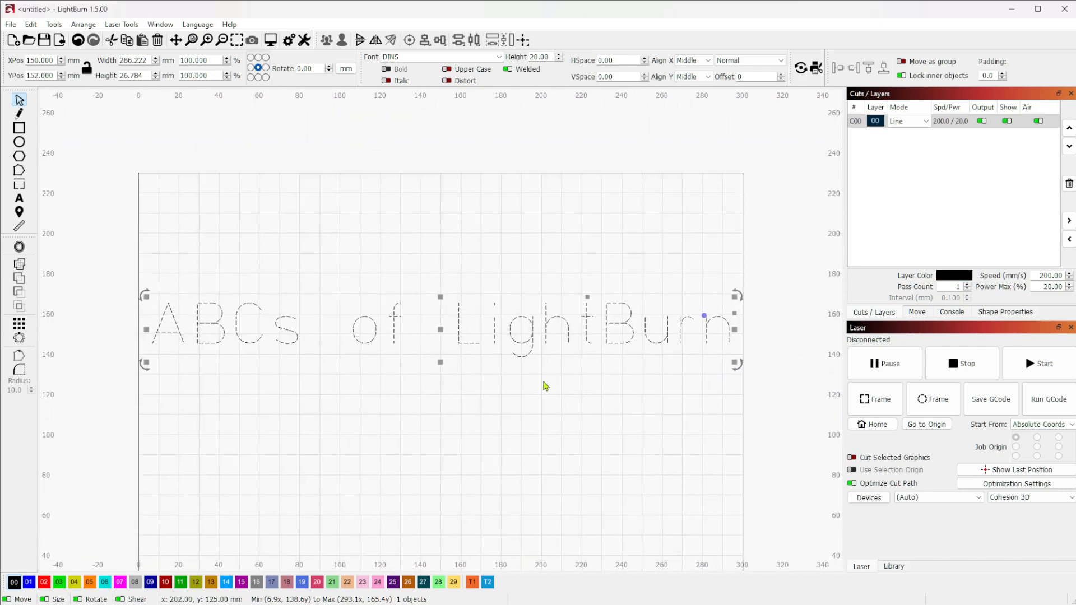
{"action": "left_click", "coordinate": [503, 394]}
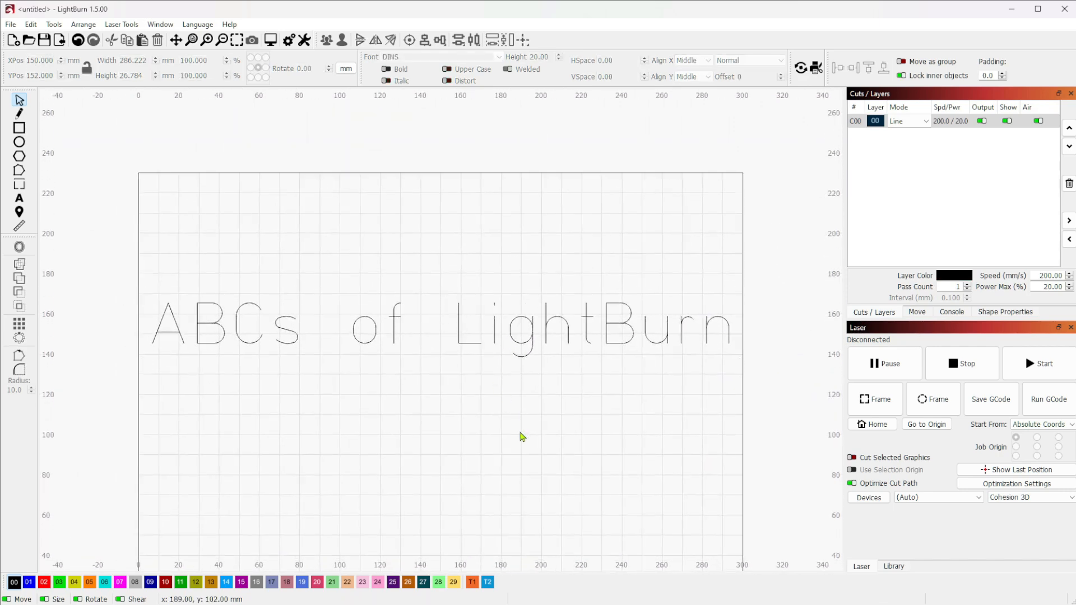
{"action": "scroll", "coordinate": [461, 304], "scroll_direction": "up", "scroll_amount": 5}
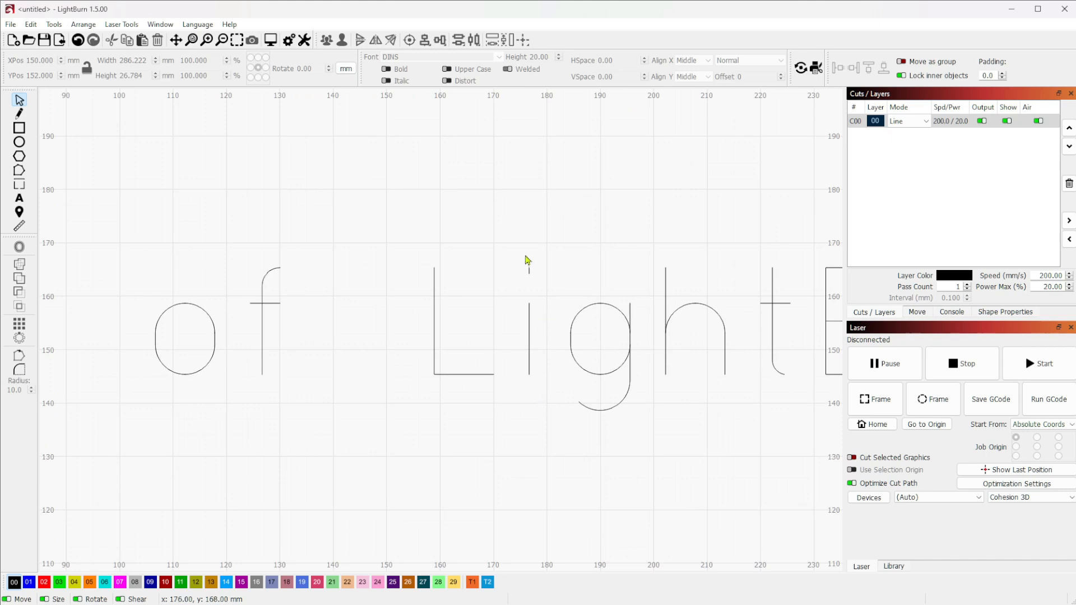
{"action": "scroll", "coordinate": [561, 365], "scroll_direction": "down", "scroll_amount": 5}
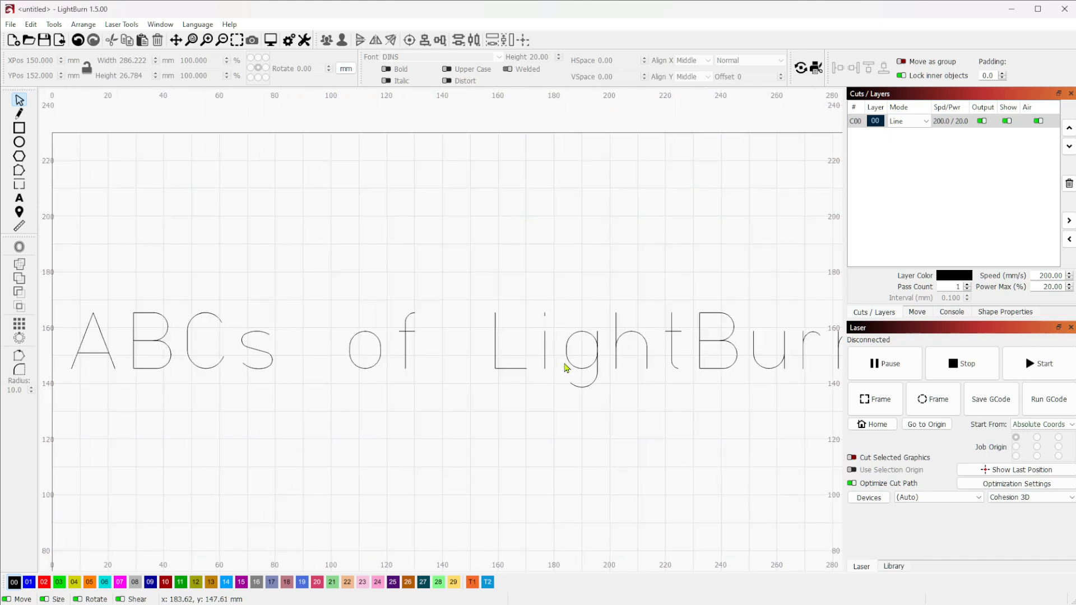
{"action": "left_click", "coordinate": [273, 354]}
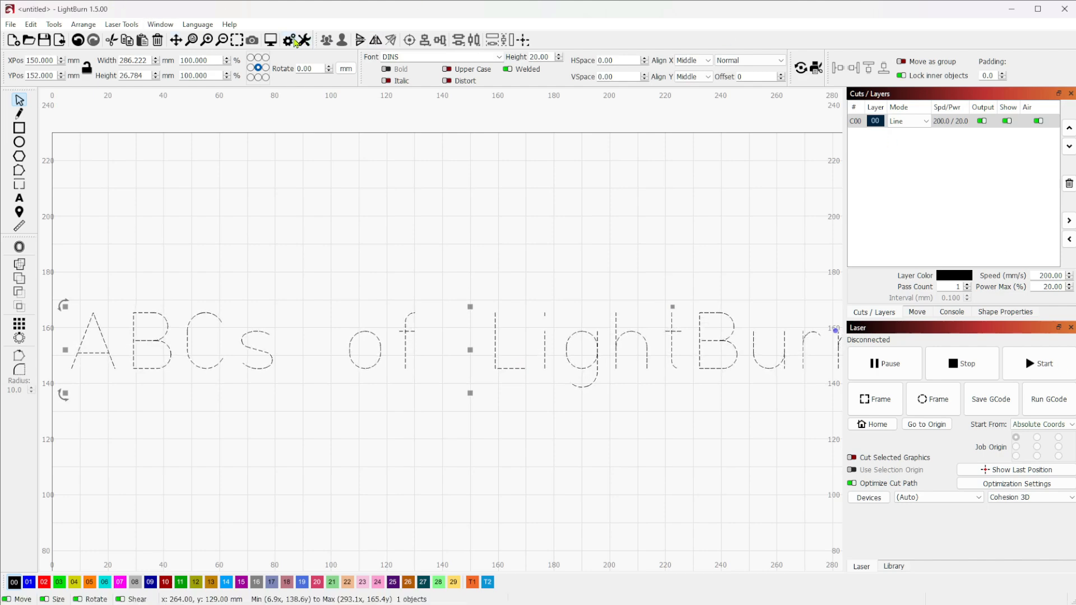
Switch to the browser, look through the shx-fonts Dropbox folder and the Text & Fonts documentation page, and return to LightBurn
{"action": "key", "text": "alt+Tab"}
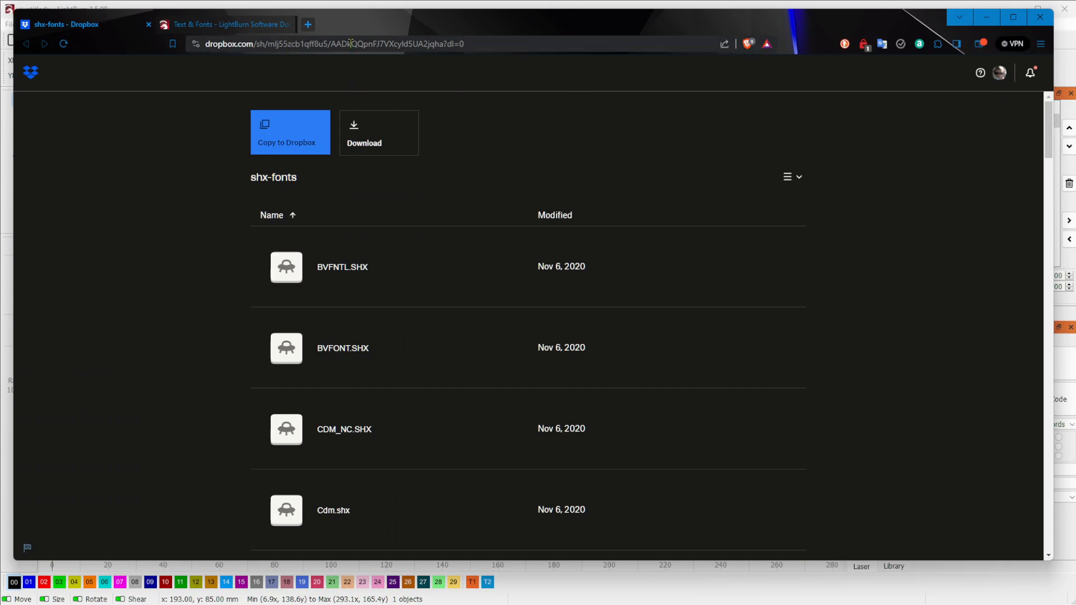
{"action": "scroll", "coordinate": [768, 331], "scroll_direction": "down", "scroll_amount": 20}
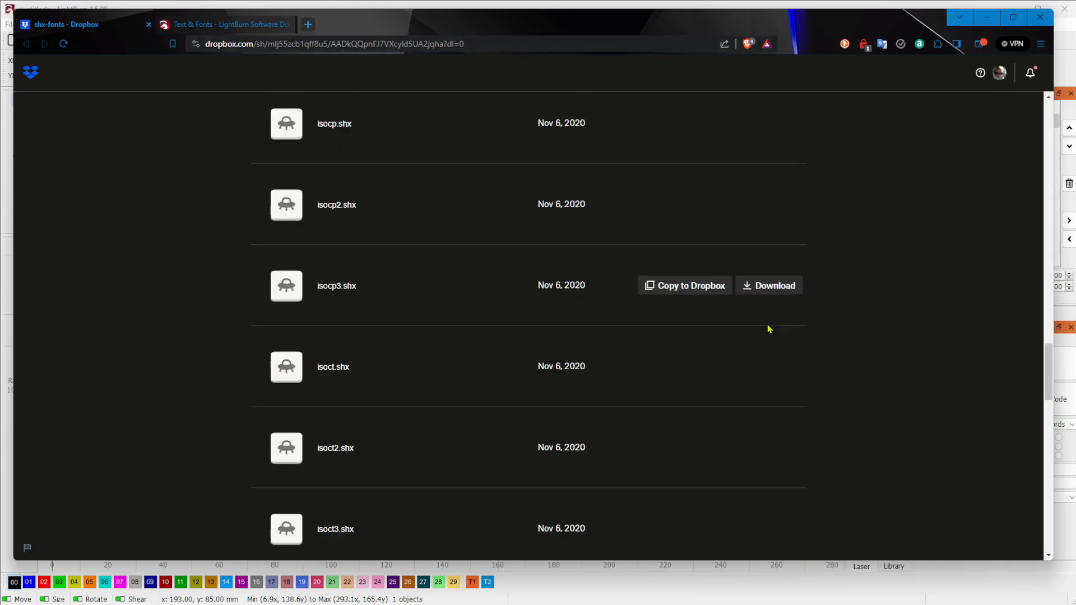
{"action": "scroll", "coordinate": [405, 370], "scroll_direction": "up", "scroll_amount": 20}
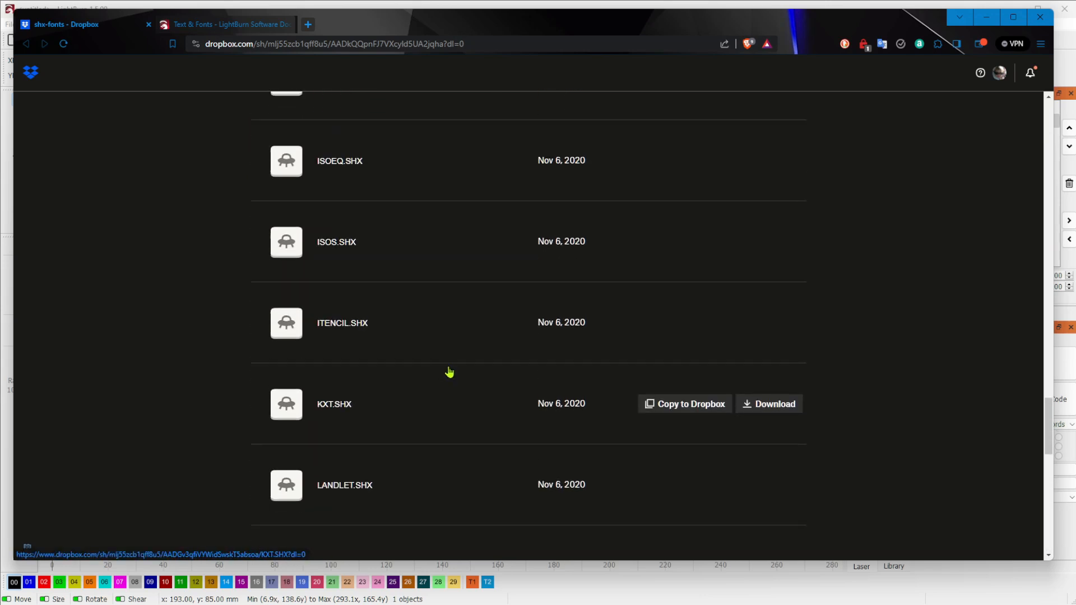
{"action": "scroll", "coordinate": [449, 372], "scroll_direction": "up", "scroll_amount": 15}
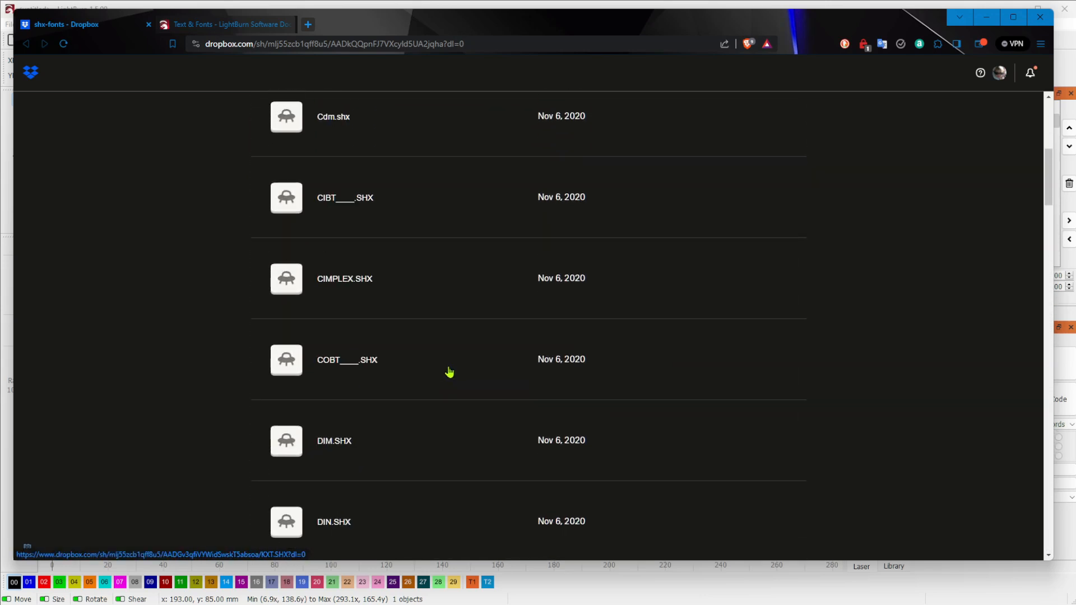
{"action": "scroll", "coordinate": [277, 240], "scroll_direction": "up", "scroll_amount": 3}
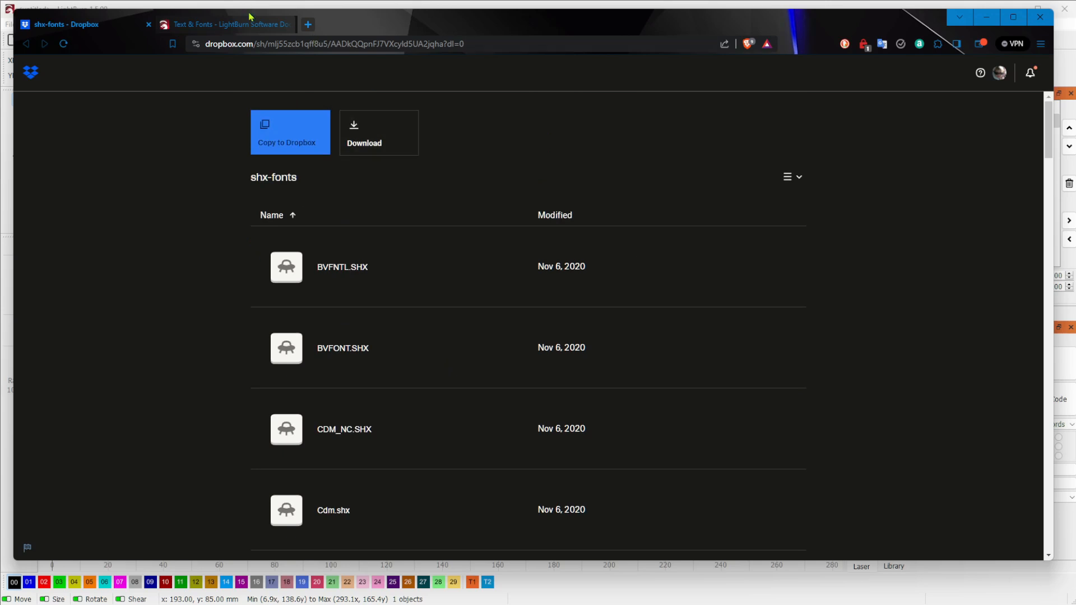
{"action": "left_click", "coordinate": [289, 25]}
{"action": "left_click", "coordinate": [987, 17]}
Look at the SHX font path in the File Settings and its folder selection, and cancel both dialogs
{"action": "left_click", "coordinate": [290, 41]}
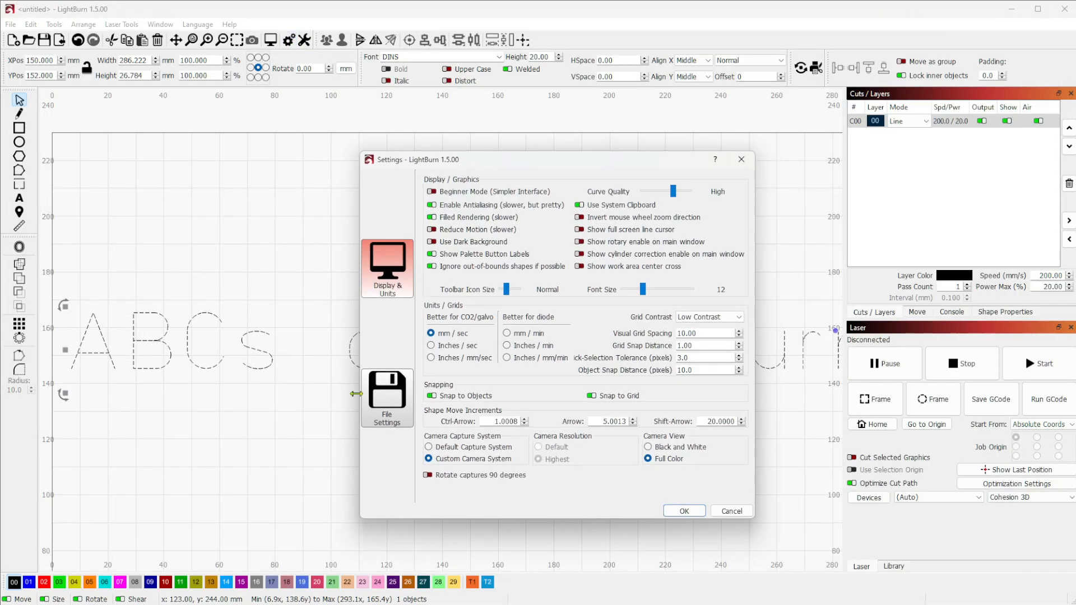
{"action": "left_click", "coordinate": [398, 410]}
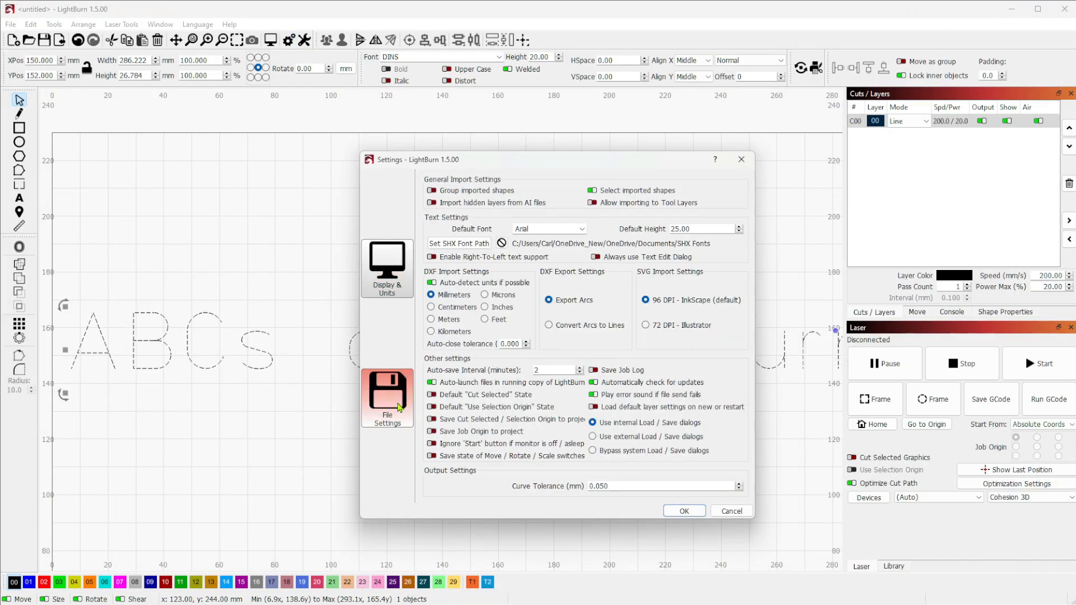
{"action": "left_click", "coordinate": [462, 247]}
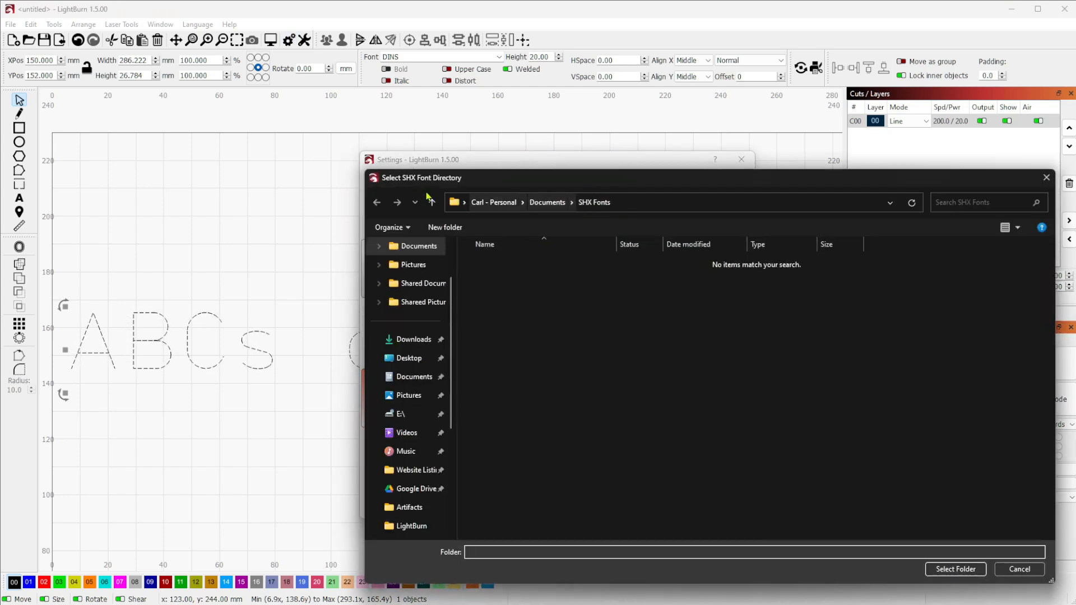
{"action": "left_click", "coordinate": [1019, 569]}
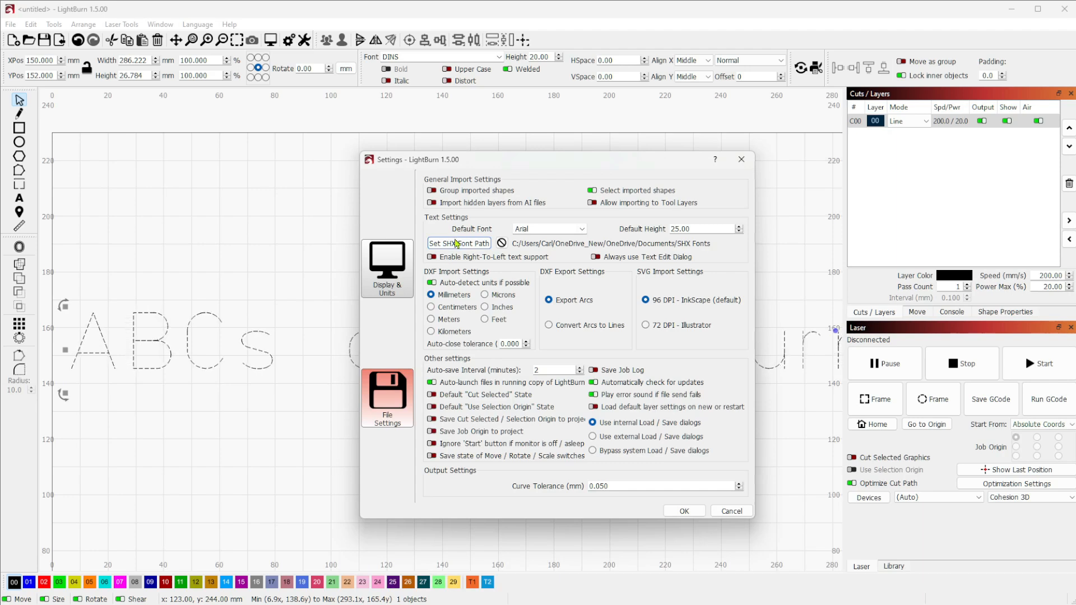
{"action": "left_click", "coordinate": [732, 511]}
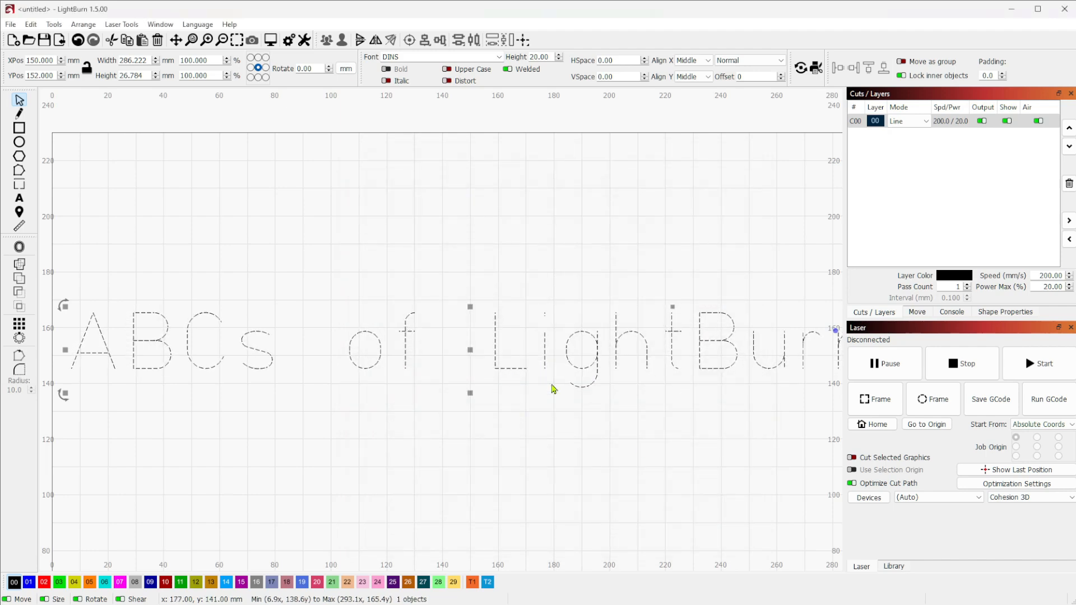
Reselect the text and set the font list to show SHX fonts and hide system fonts
{"action": "left_click", "coordinate": [592, 463]}
{"action": "left_click", "coordinate": [406, 352]}
{"action": "right_click", "coordinate": [469, 56]}
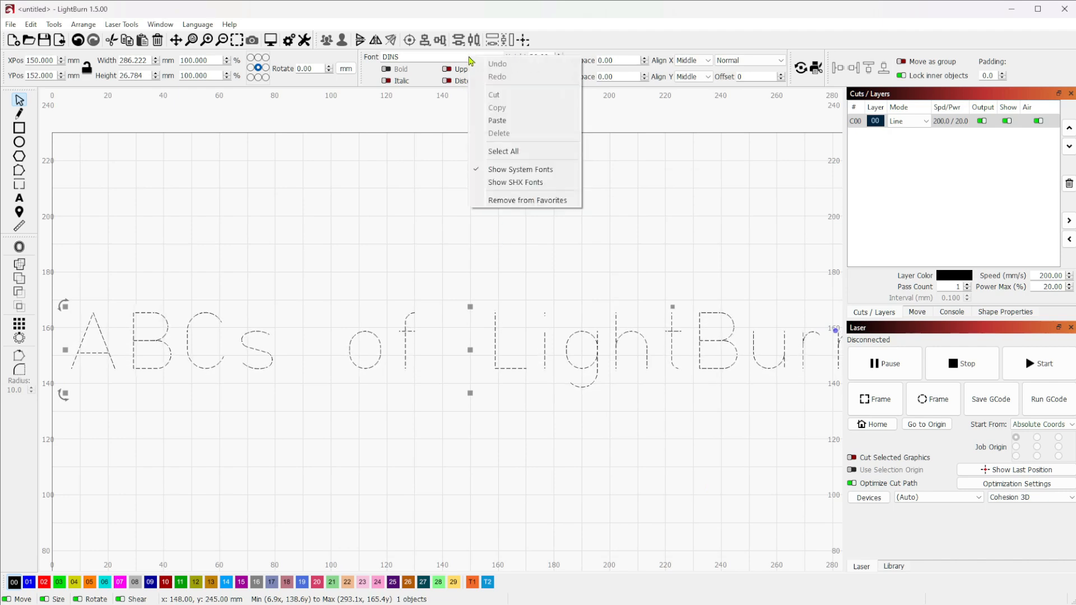
{"action": "left_click", "coordinate": [521, 182]}
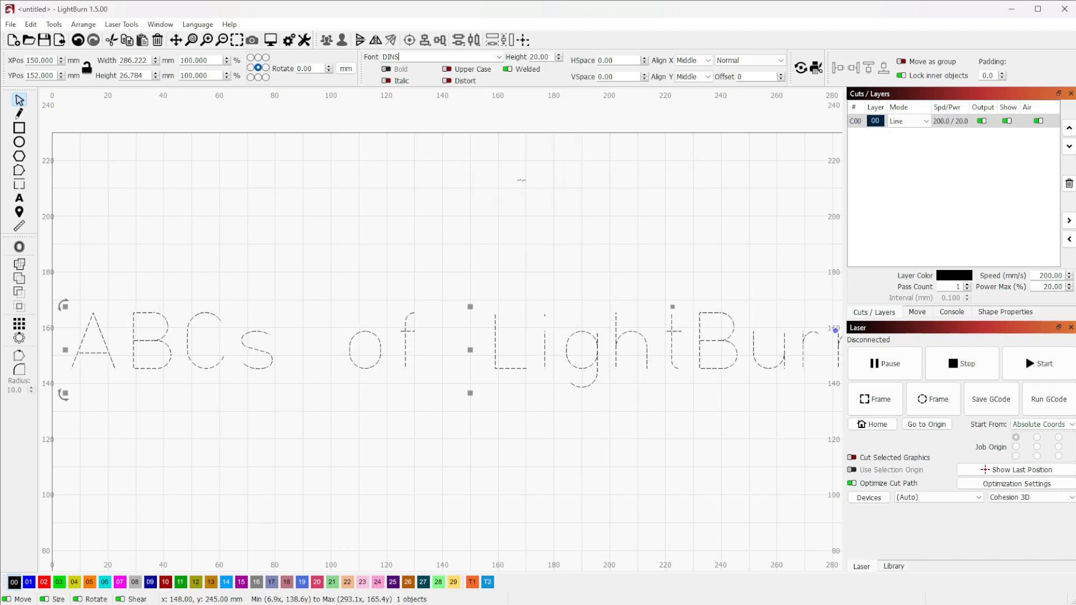
{"action": "right_click", "coordinate": [460, 56]}
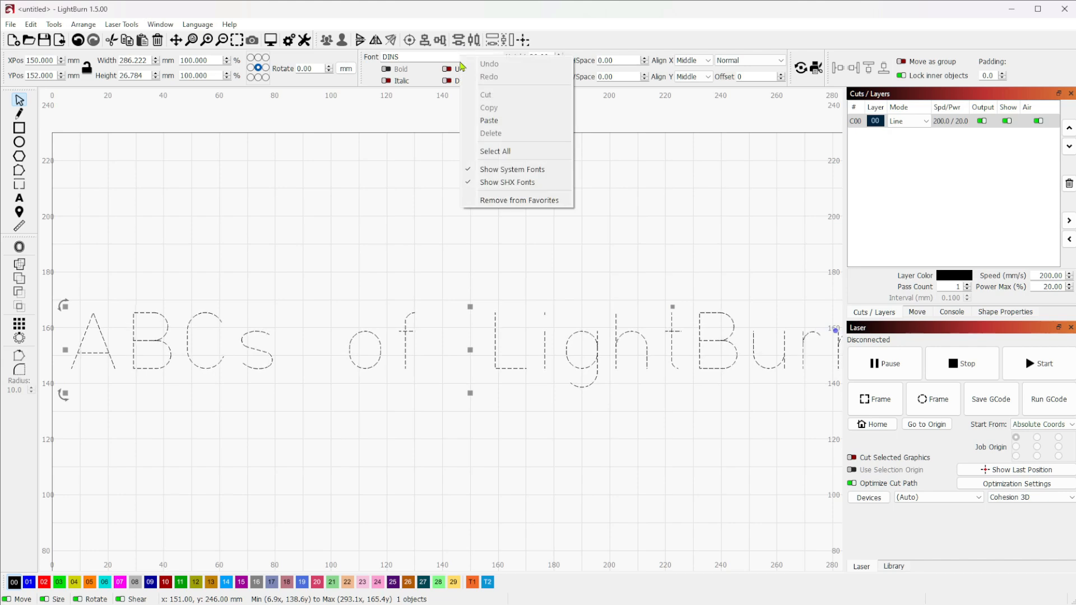
{"action": "left_click", "coordinate": [525, 170]}
Preview the available SHX fonts on the "ABCs of LightBurn" text, keep the favorite DINS font, and leave the text deselected
{"action": "left_click", "coordinate": [499, 56]}
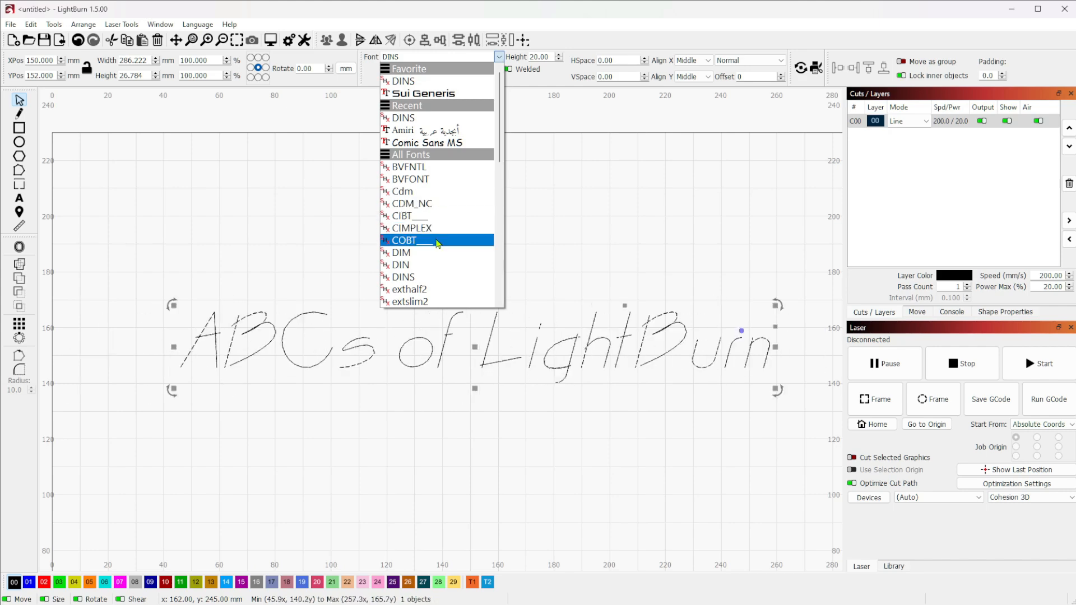
{"action": "scroll", "coordinate": [443, 281], "scroll_direction": "down", "scroll_amount": 4}
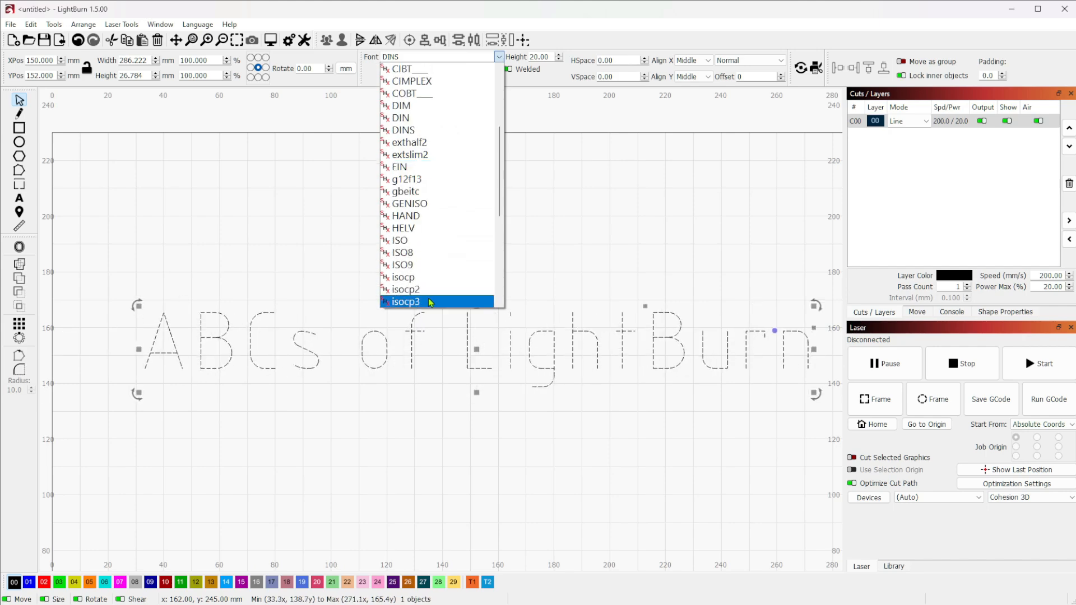
{"action": "scroll", "coordinate": [429, 302], "scroll_direction": "down", "scroll_amount": 3}
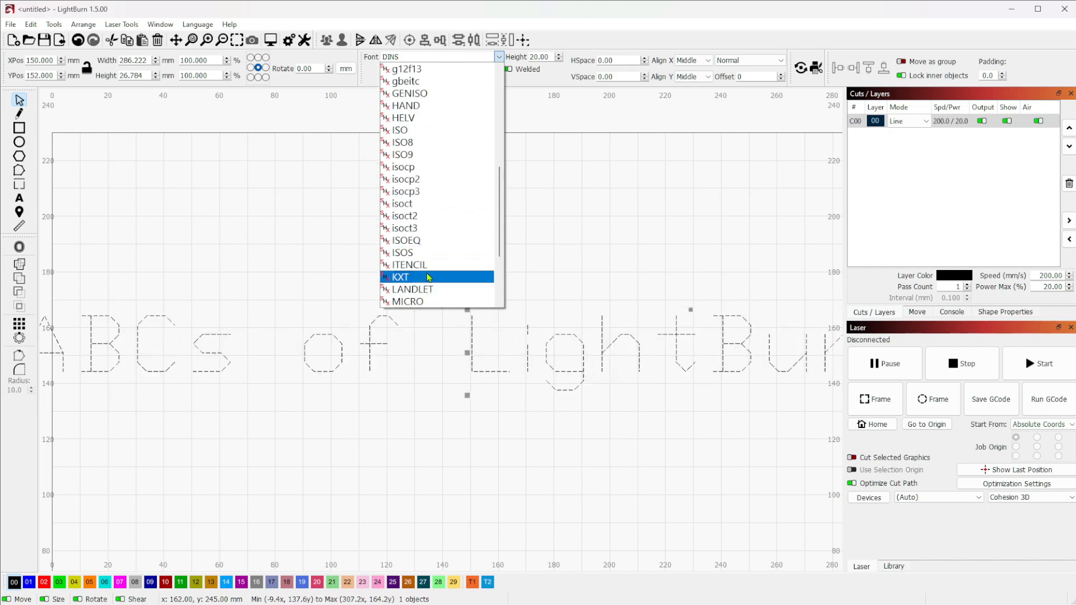
{"action": "scroll", "coordinate": [430, 277], "scroll_direction": "down", "scroll_amount": 3}
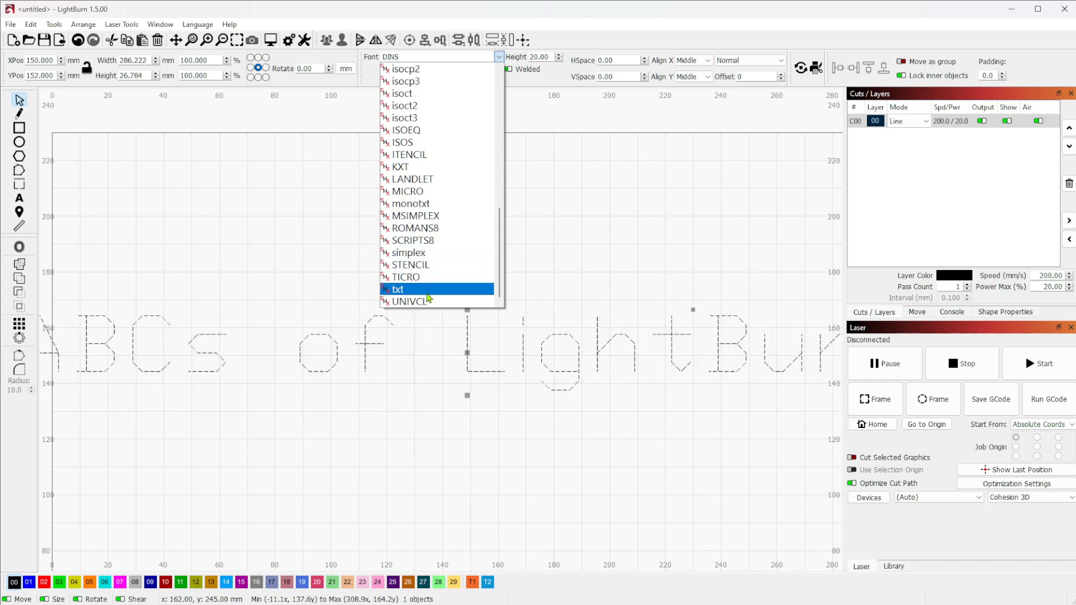
{"action": "scroll", "coordinate": [437, 269], "scroll_direction": "up", "scroll_amount": 4}
{"action": "scroll", "coordinate": [438, 271], "scroll_direction": "up", "scroll_amount": 4}
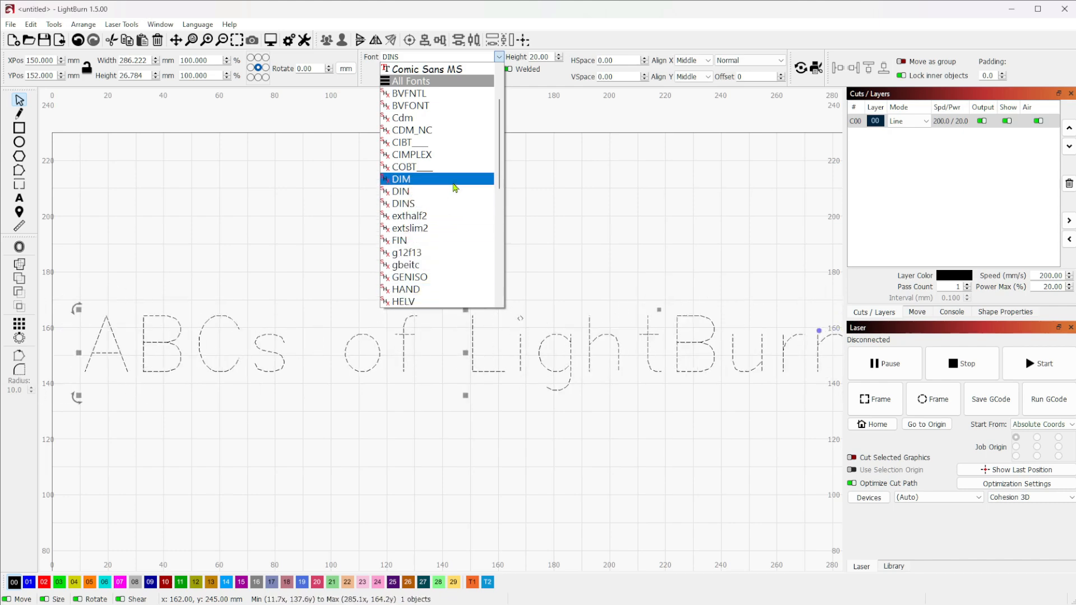
{"action": "scroll", "coordinate": [452, 179], "scroll_direction": "up", "scroll_amount": 2}
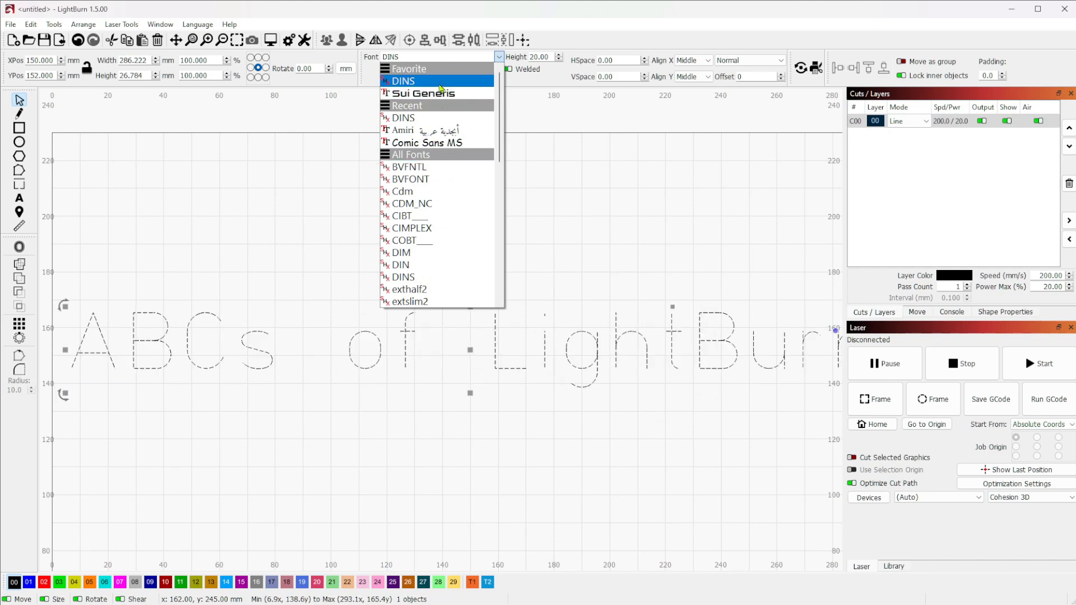
{"action": "left_click", "coordinate": [440, 81]}
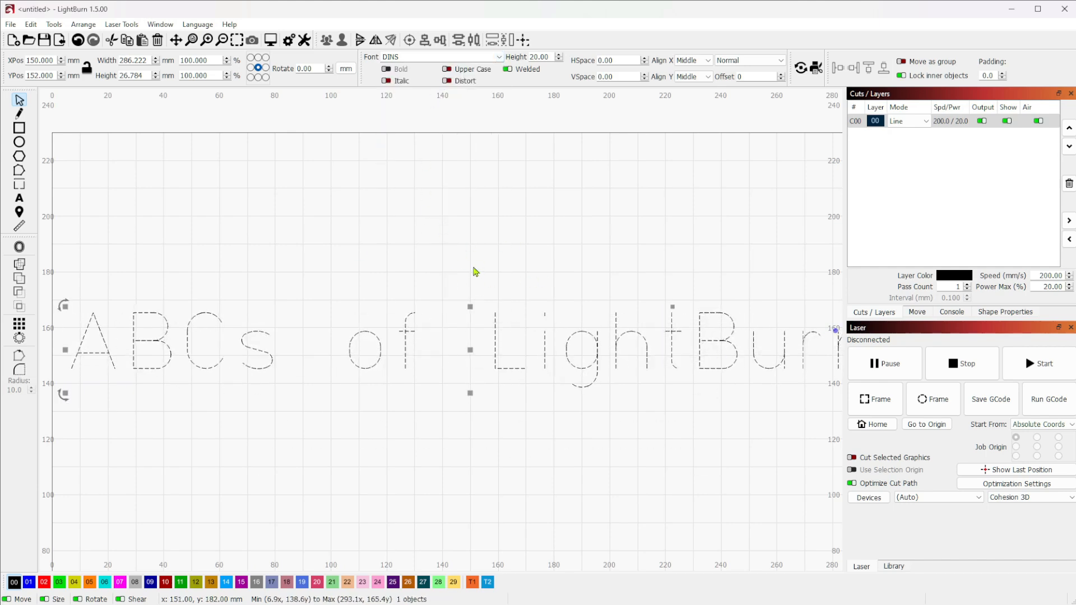
{"action": "left_click", "coordinate": [531, 429]}
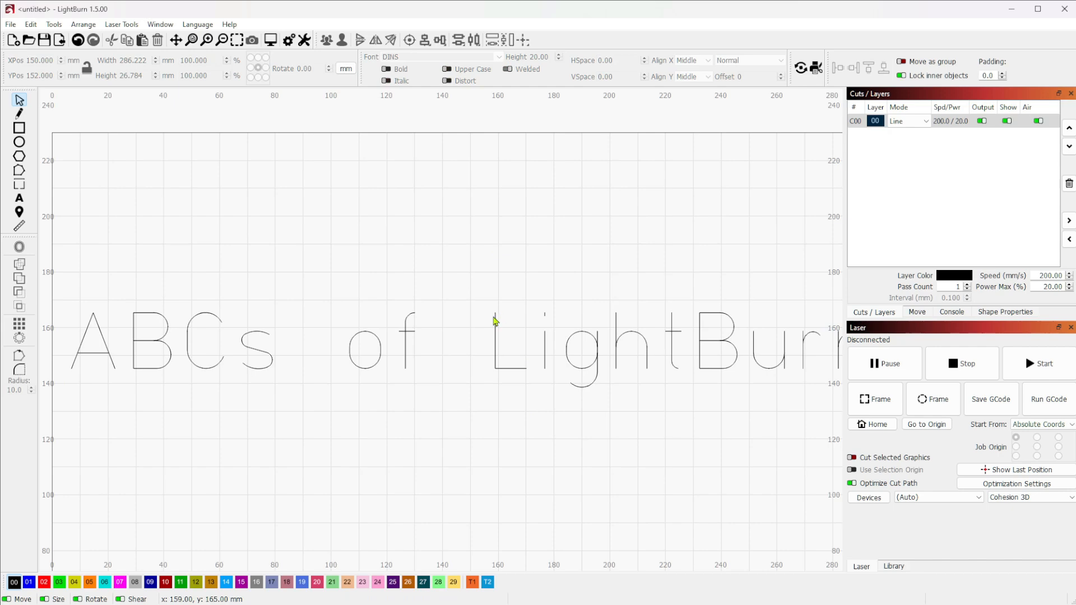
{"action": "scroll", "coordinate": [499, 315], "scroll_direction": "down", "scroll_amount": 3}
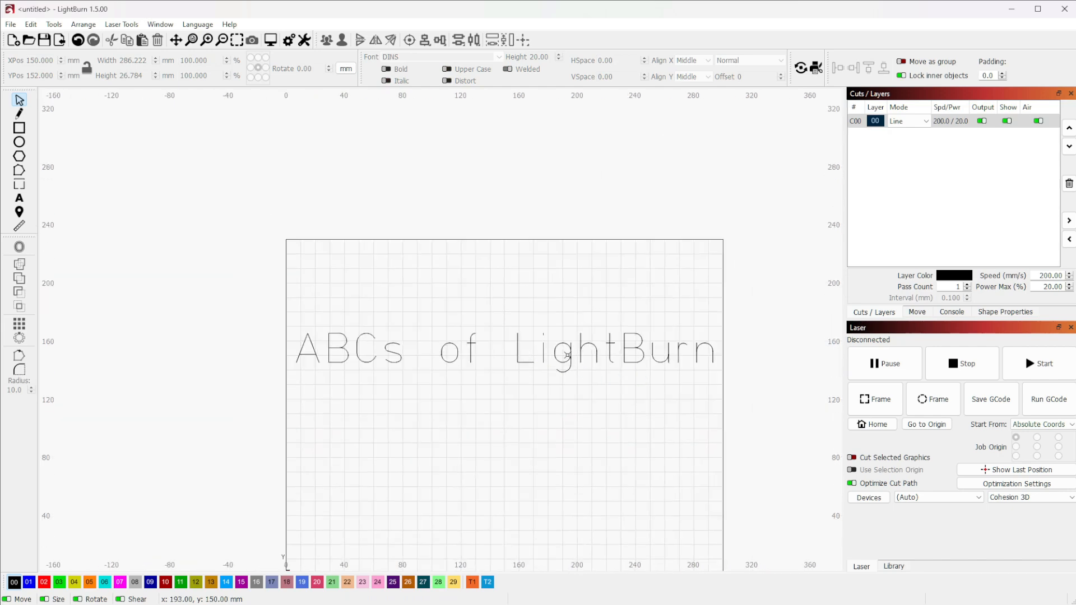
{"action": "left_click", "coordinate": [568, 358]}
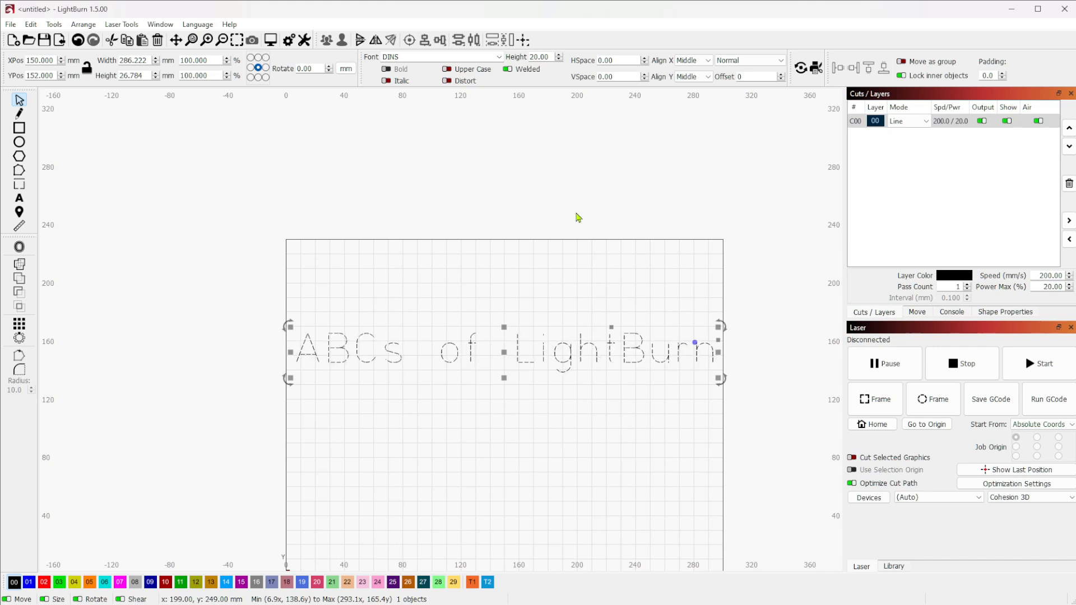
{"action": "left_click", "coordinate": [579, 232]}
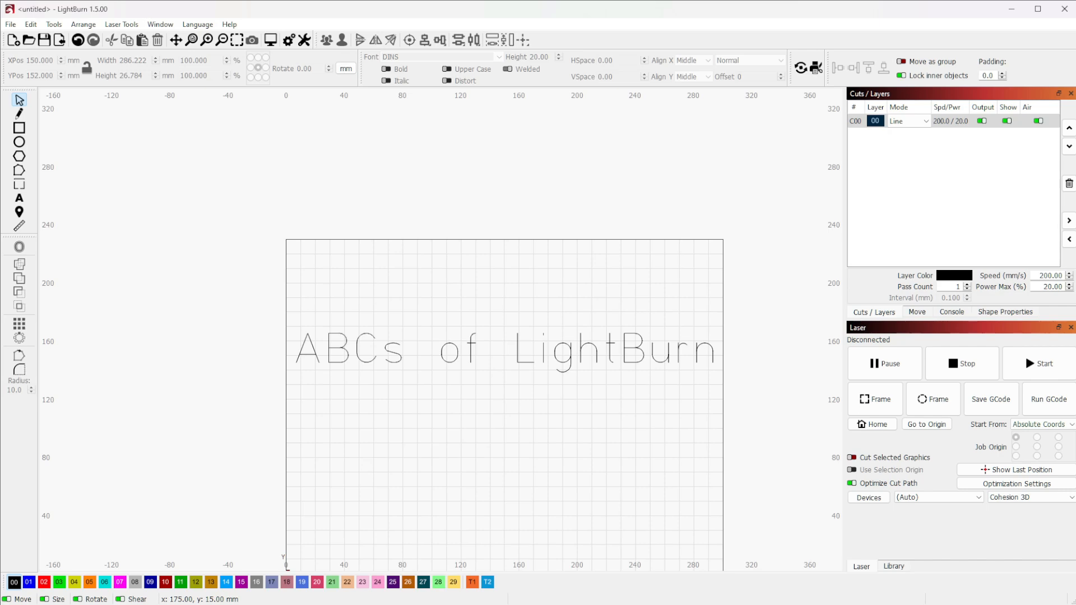
Switch to the browser, look through the Text & Fonts documentation page including its SHX Fonts and Curved Text sections, and minimize the browser
{"action": "key", "text": "alt+Tab"}
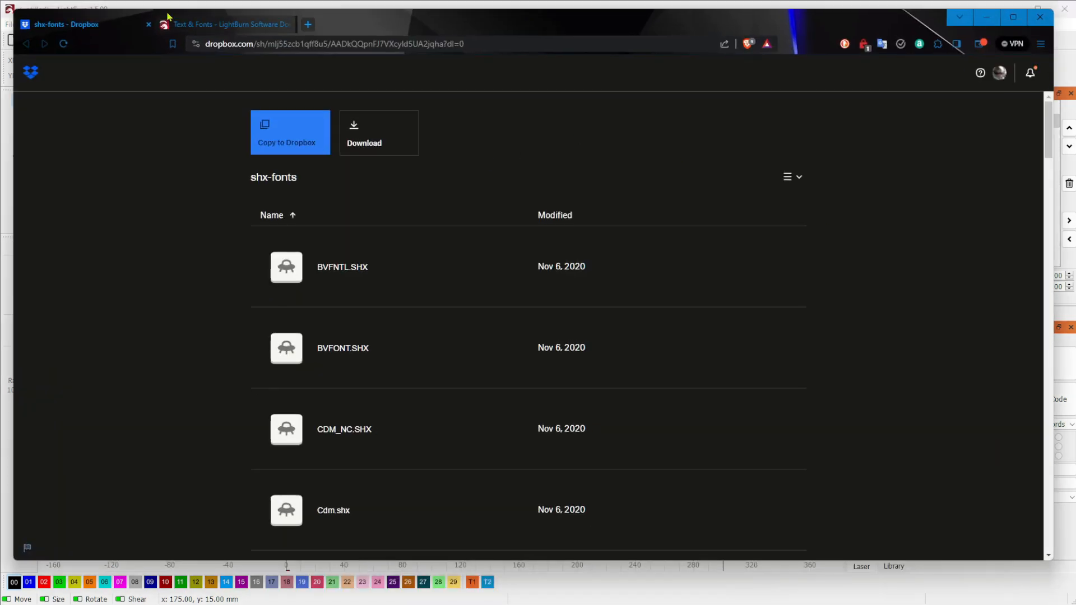
{"action": "left_click", "coordinate": [192, 25]}
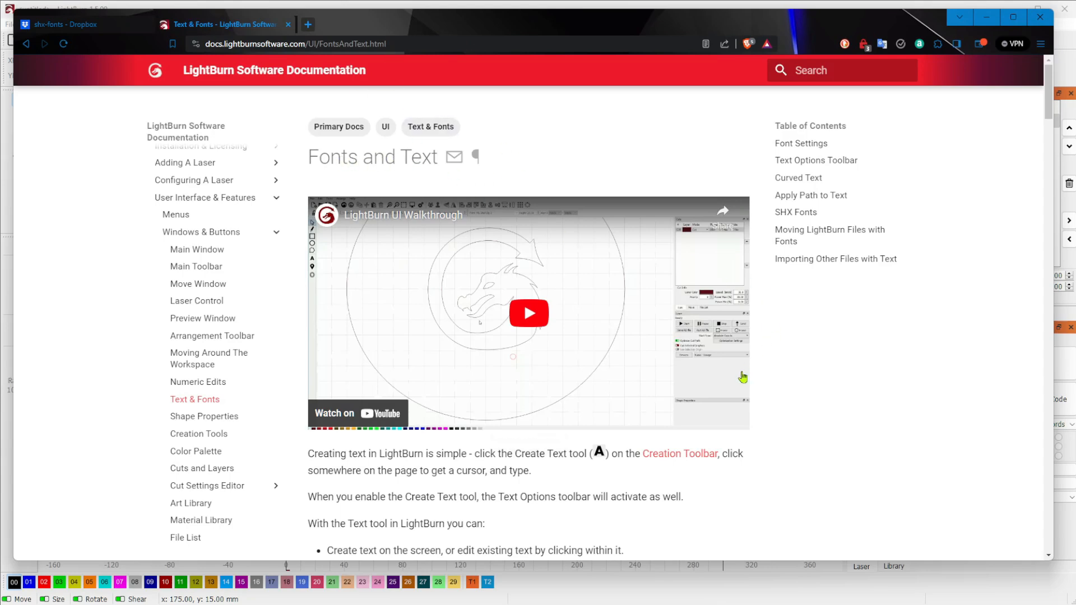
{"action": "scroll", "coordinate": [668, 405], "scroll_direction": "down", "scroll_amount": 5}
{"action": "scroll", "coordinate": [669, 405], "scroll_direction": "down", "scroll_amount": 15}
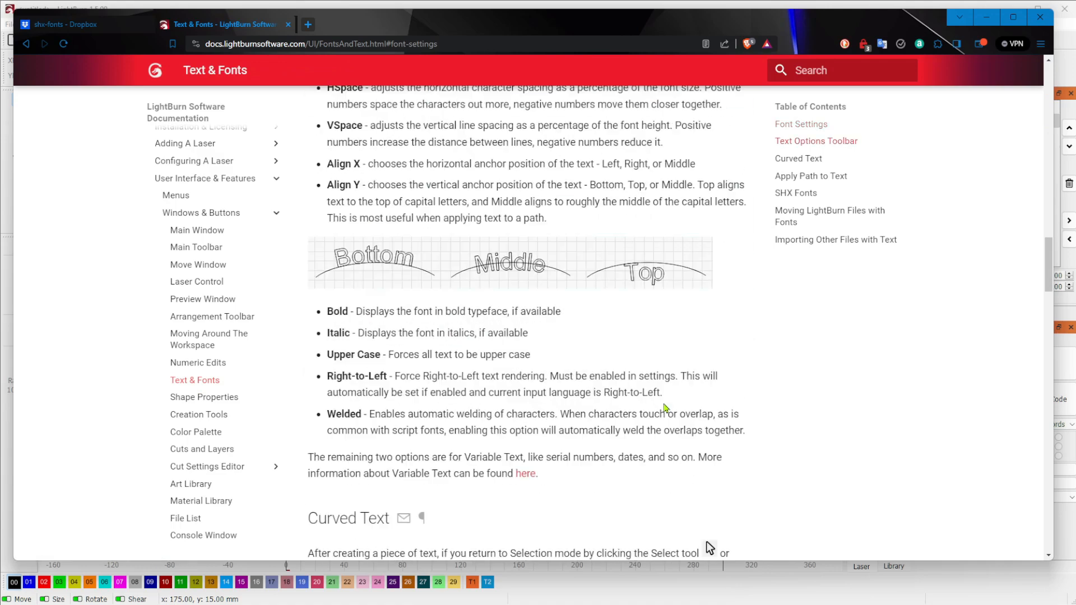
{"action": "scroll", "coordinate": [666, 408], "scroll_direction": "down", "scroll_amount": 10}
{"action": "scroll", "coordinate": [712, 387], "scroll_direction": "up", "scroll_amount": 6}
{"action": "scroll", "coordinate": [664, 385], "scroll_direction": "up", "scroll_amount": 2}
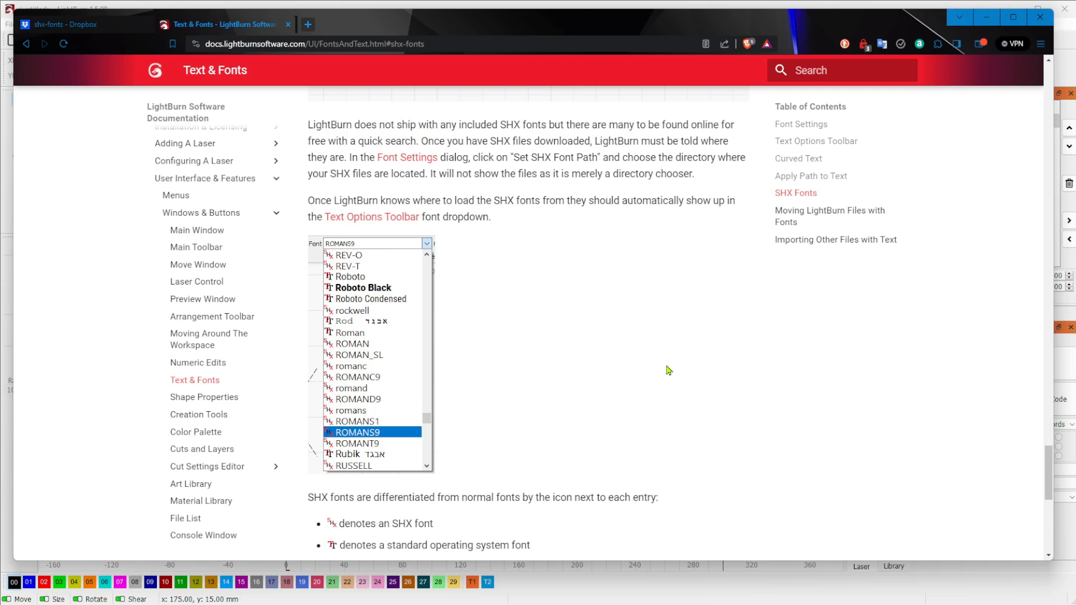
{"action": "scroll", "coordinate": [669, 370], "scroll_direction": "down", "scroll_amount": 1}
{"action": "scroll", "coordinate": [668, 374], "scroll_direction": "up", "scroll_amount": 4}
{"action": "scroll", "coordinate": [668, 375], "scroll_direction": "up", "scroll_amount": 12}
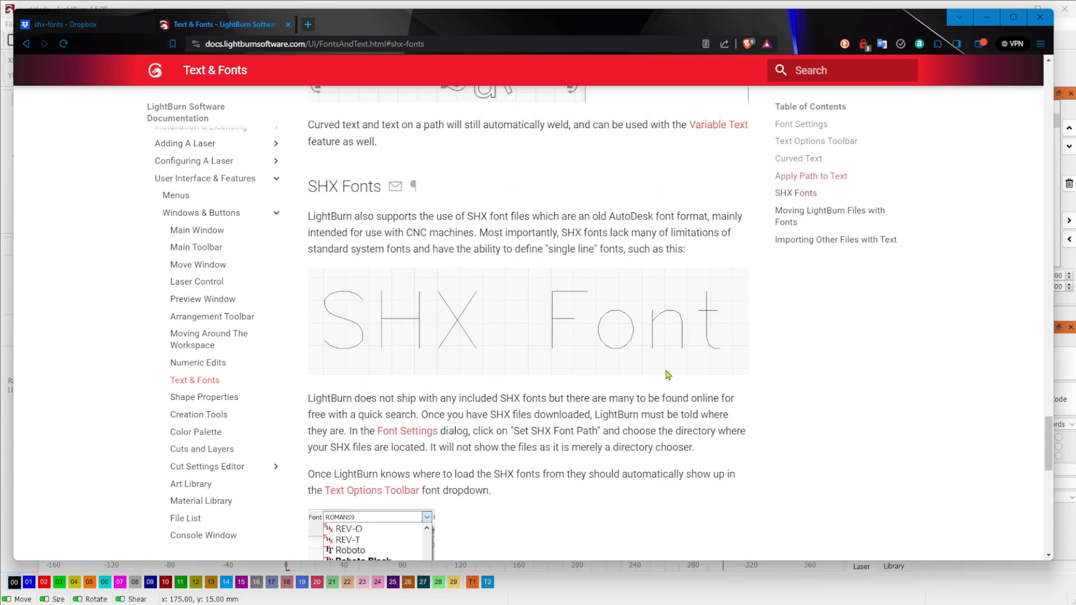
{"action": "scroll", "coordinate": [670, 377], "scroll_direction": "up", "scroll_amount": 15}
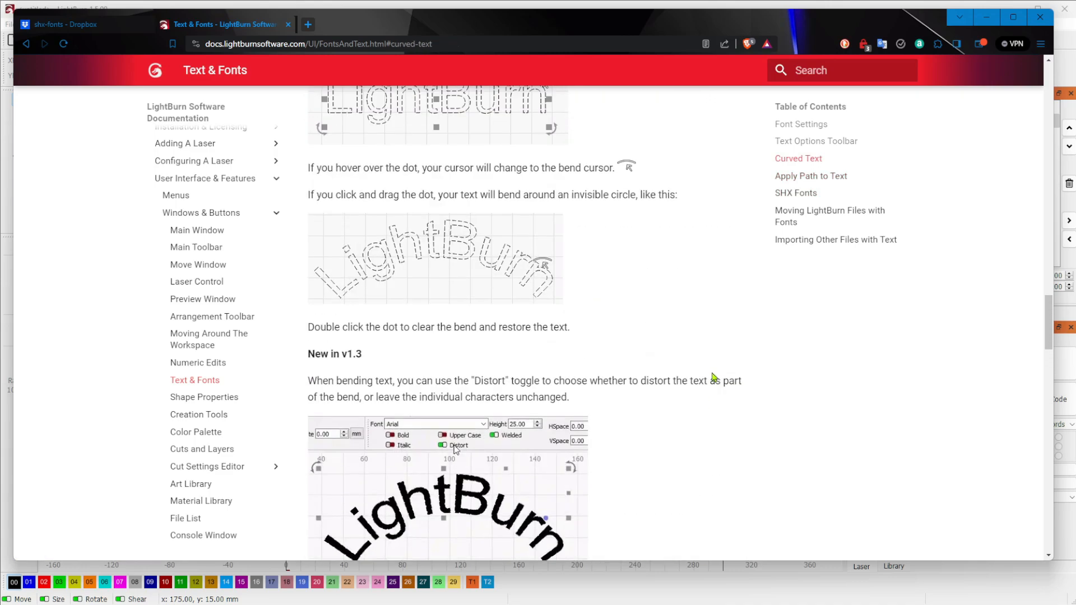
{"action": "scroll", "coordinate": [714, 378], "scroll_direction": "up", "scroll_amount": 9}
{"action": "scroll", "coordinate": [714, 378], "scroll_direction": "up", "scroll_amount": 4}
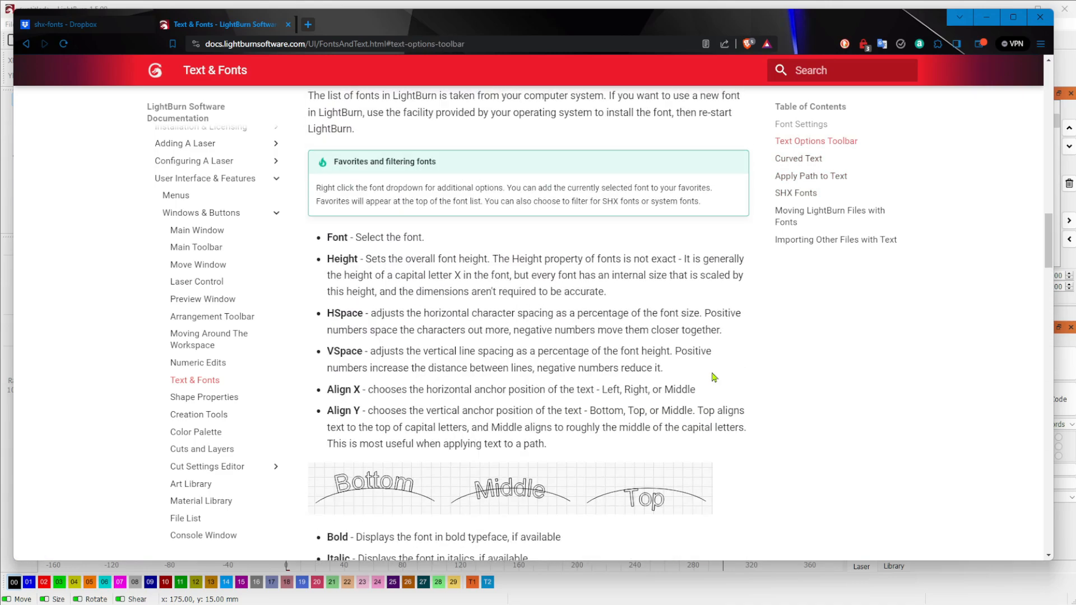
{"action": "scroll", "coordinate": [714, 377], "scroll_direction": "up", "scroll_amount": 18}
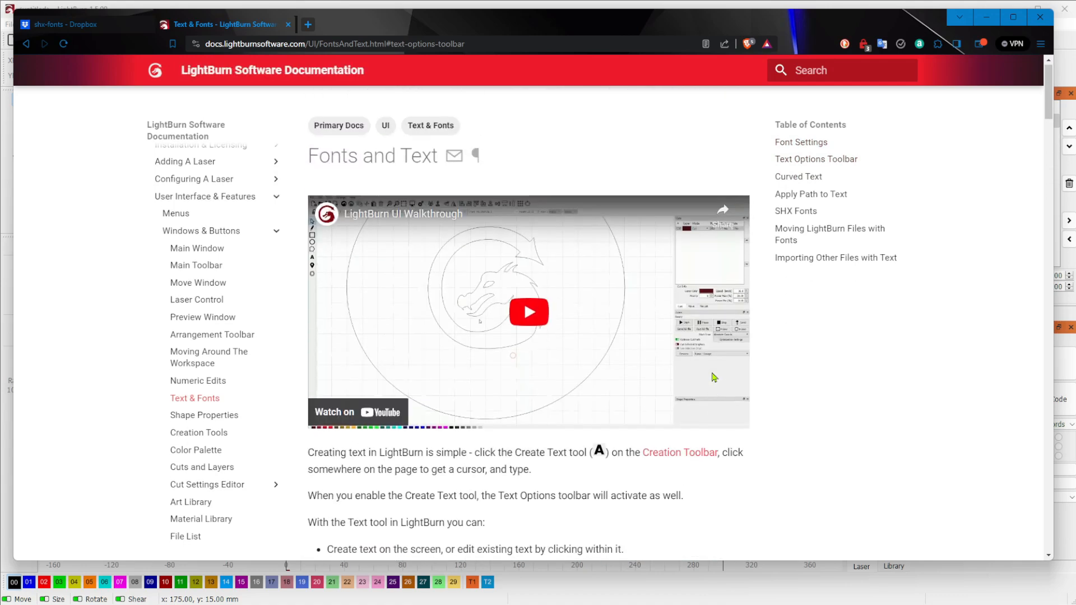
{"action": "left_click", "coordinate": [987, 17]}
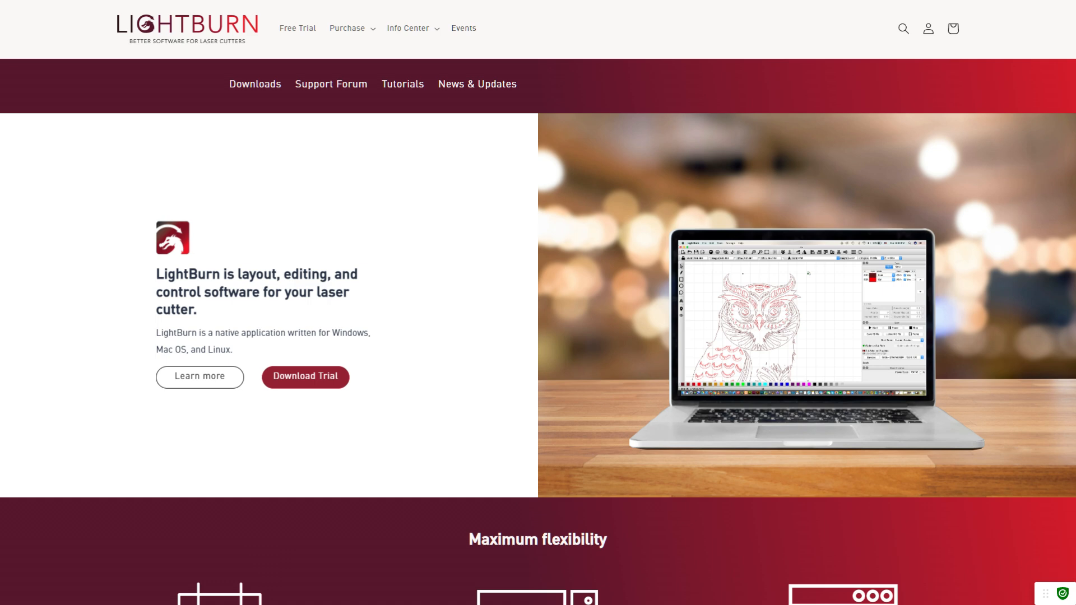